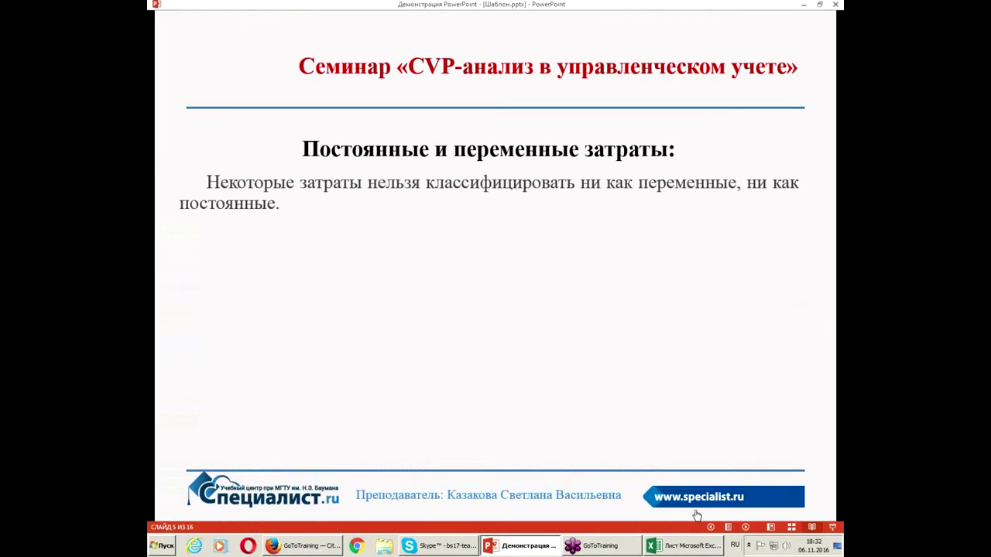
Advance the slideshow to the chart of total variable costs and switch to the Excel workbook with the sausage-trade costs.
left_click(696, 515)
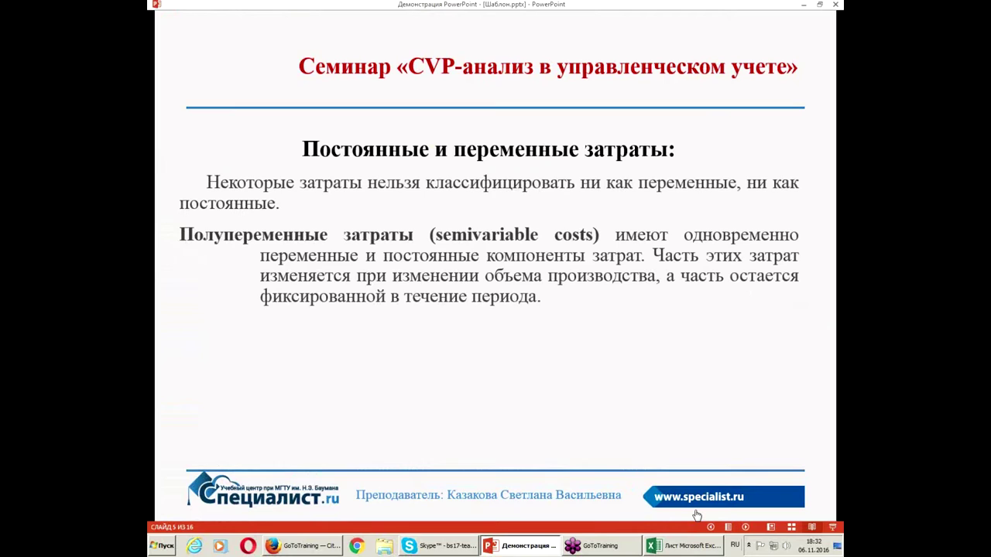
key("Left")
key("Right")
key("Right")
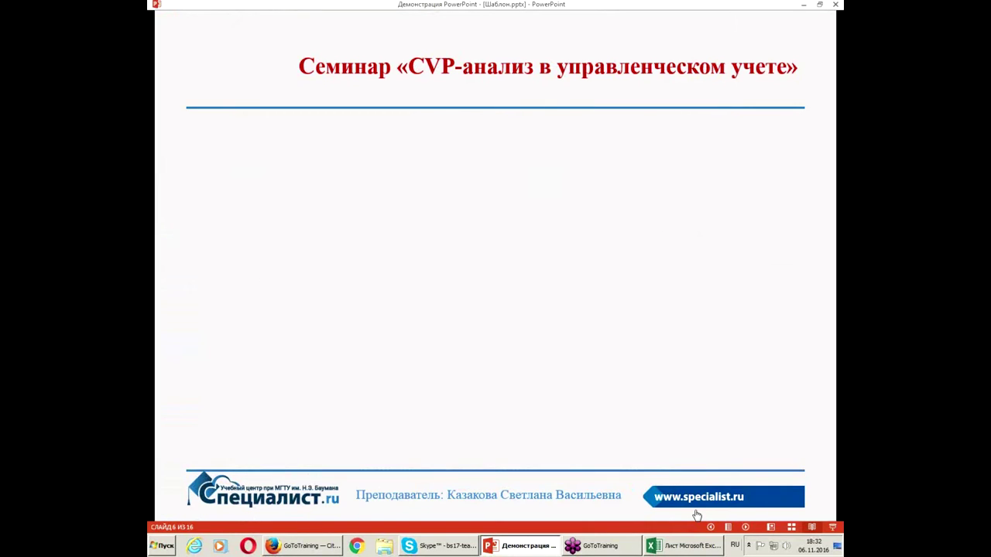
key("Right")
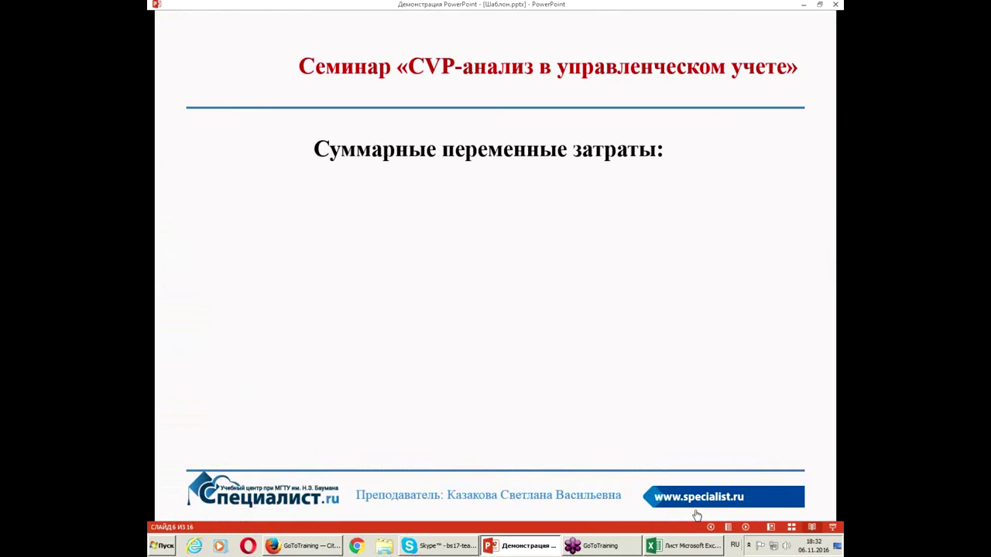
key("Right")
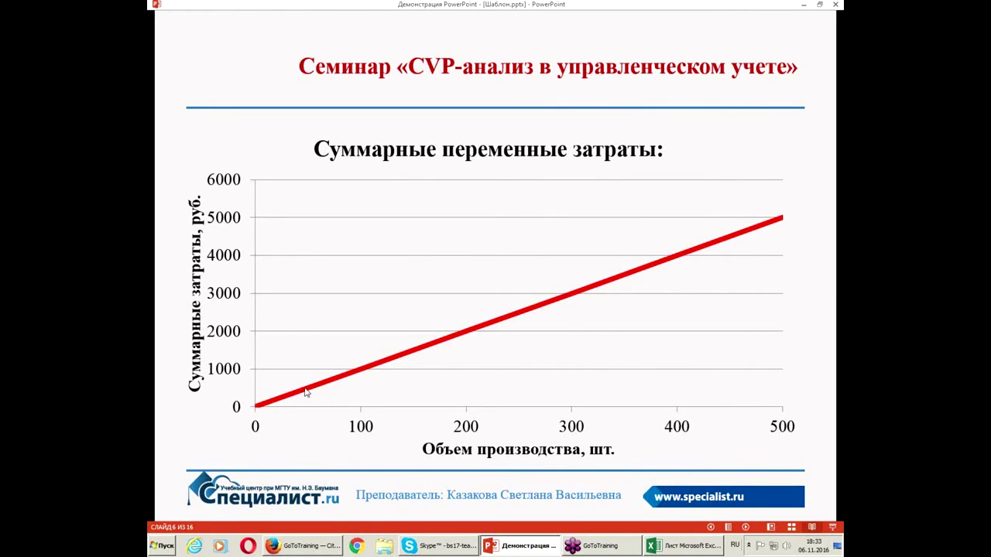
left_click(685, 546)
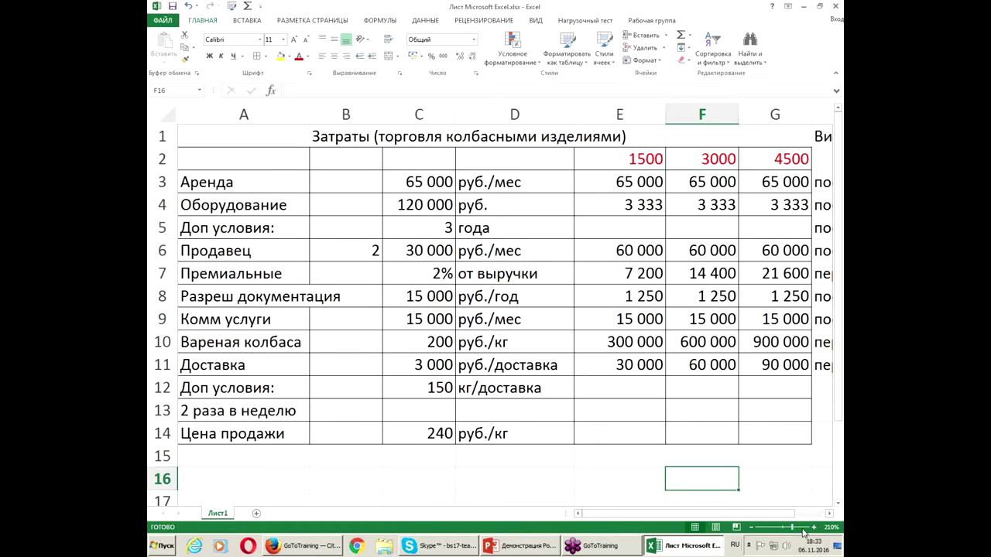
left_click(829, 516)
left_click(829, 517)
left_click(829, 516)
left_click(829, 517)
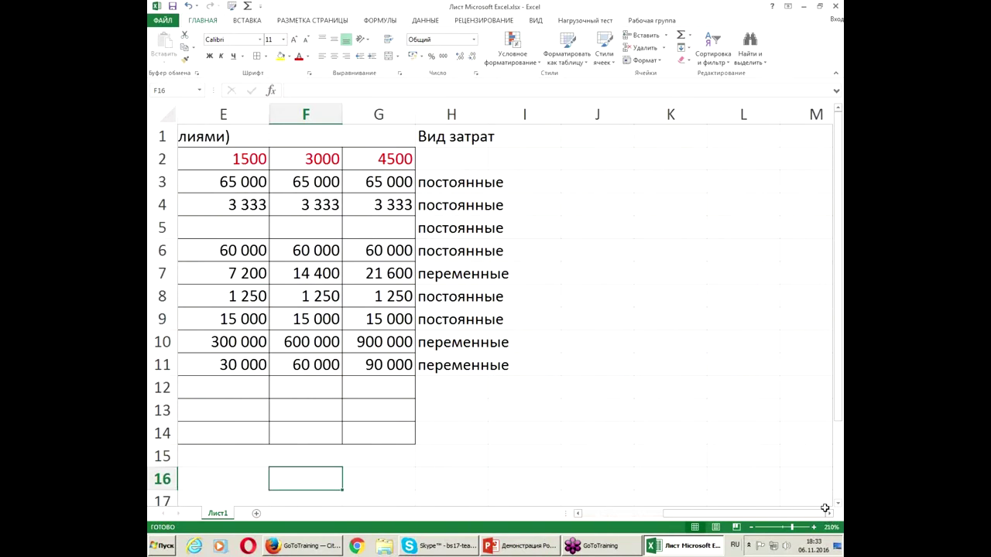
left_click(588, 137)
type("Прер")
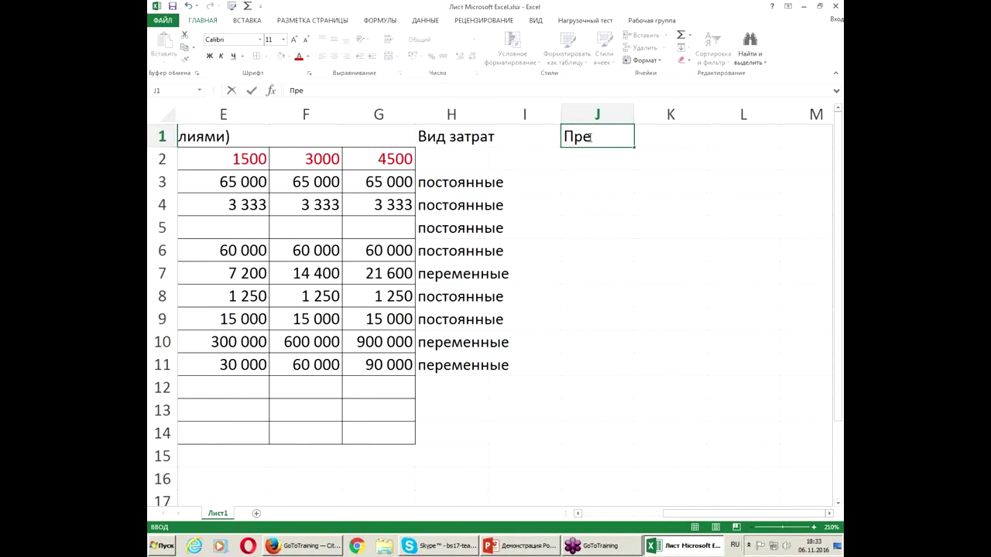
key("BackSpace")
key("BackSpace")
key("BackSpace")
key("BackSpace")
left_click_drag(690, 514, 554, 515)
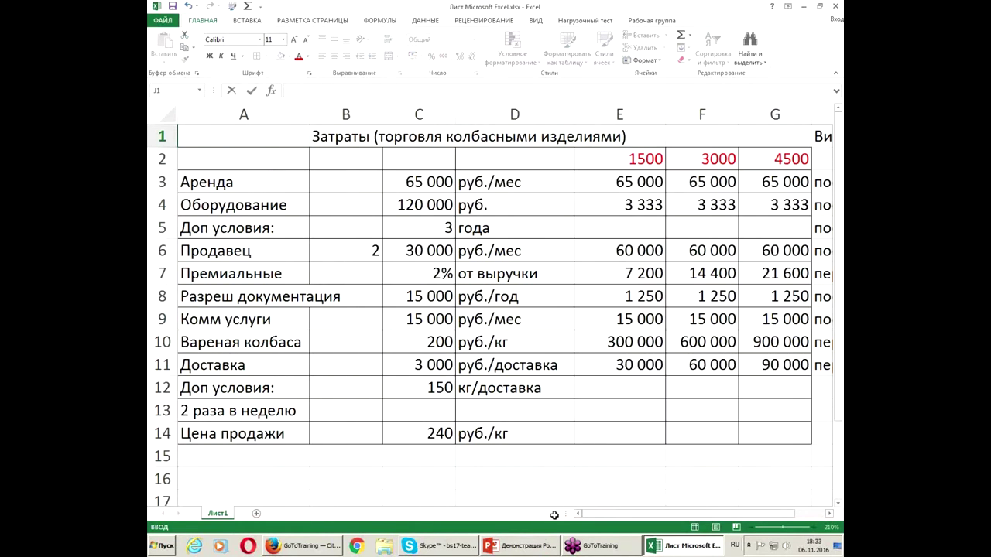
Enter the heading "Переменные затраты на кг продукции:" in cell A16 below the cost table.
left_click(196, 476)
type("Пере")
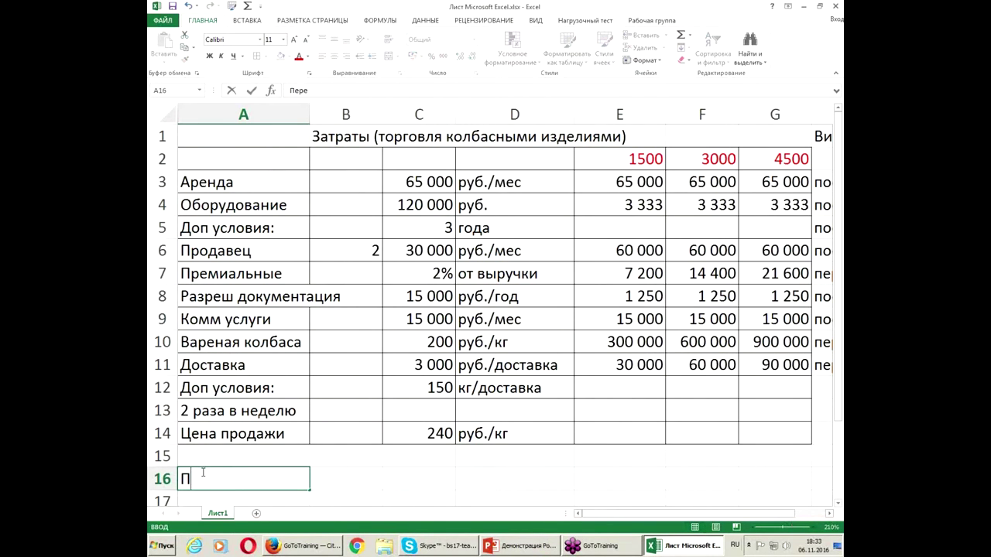
type("менные затраты на кг про")
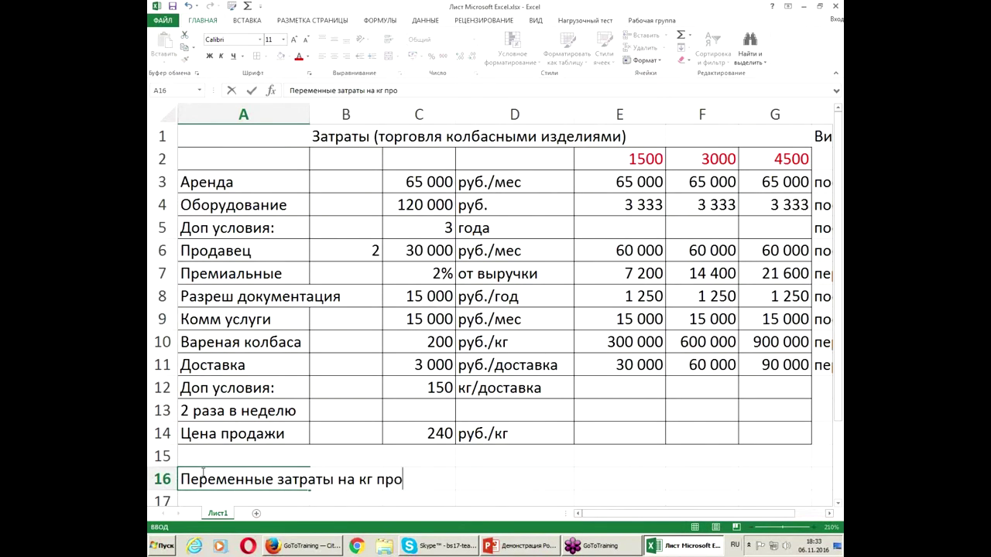
type("дукции")
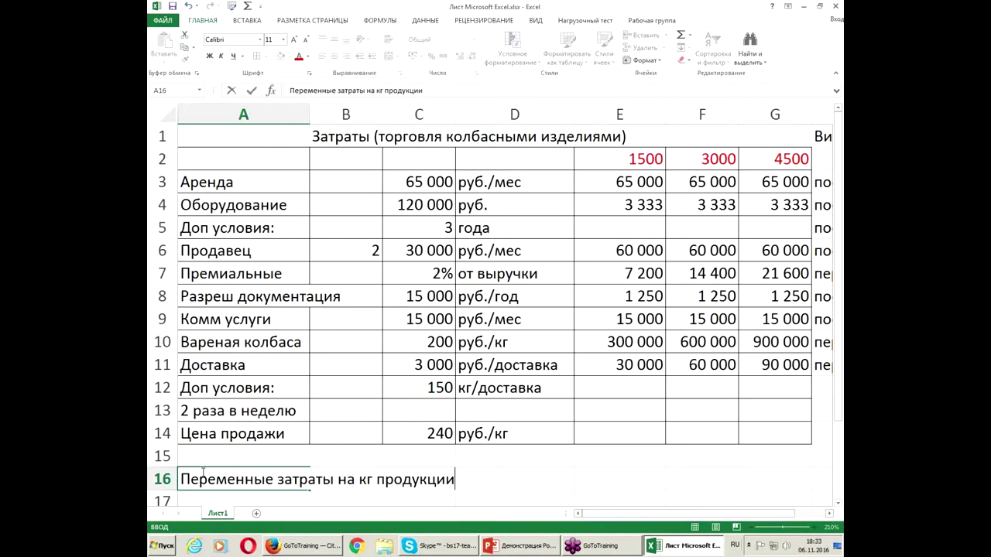
type(":")
key("Return")
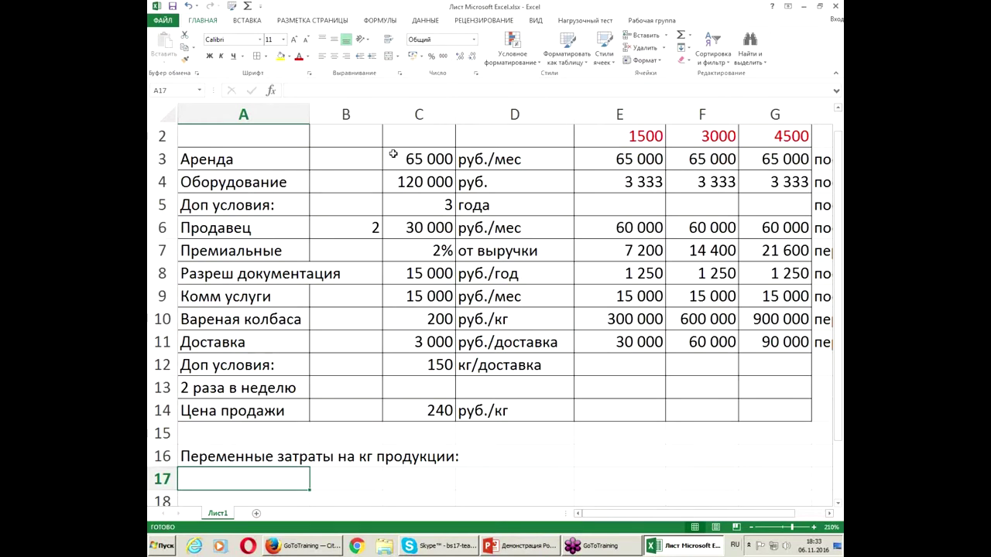
Fill the variable cost amounts in E7:G7, E10:G10 and E11:G11 with yellow.
left_click_drag(629, 253, 762, 255)
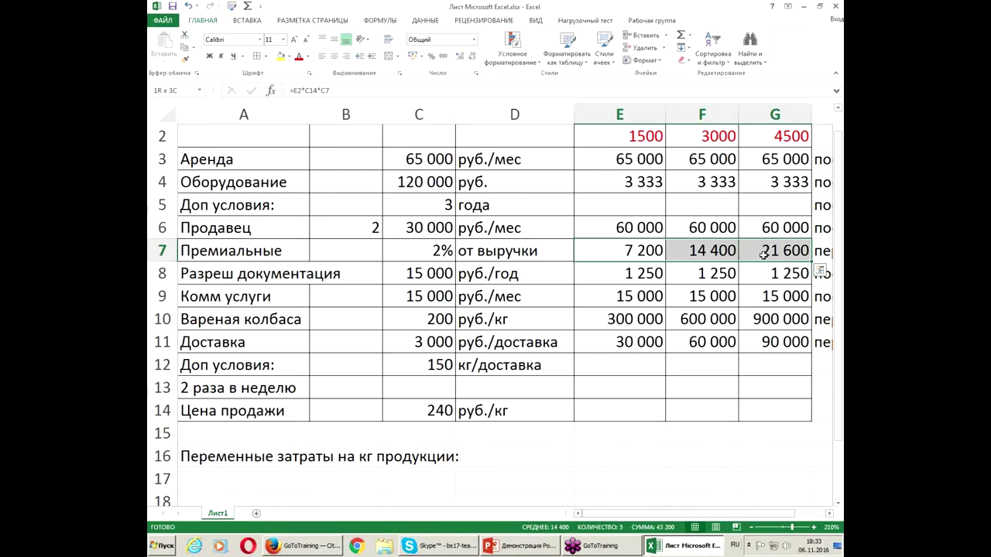
left_click(281, 58)
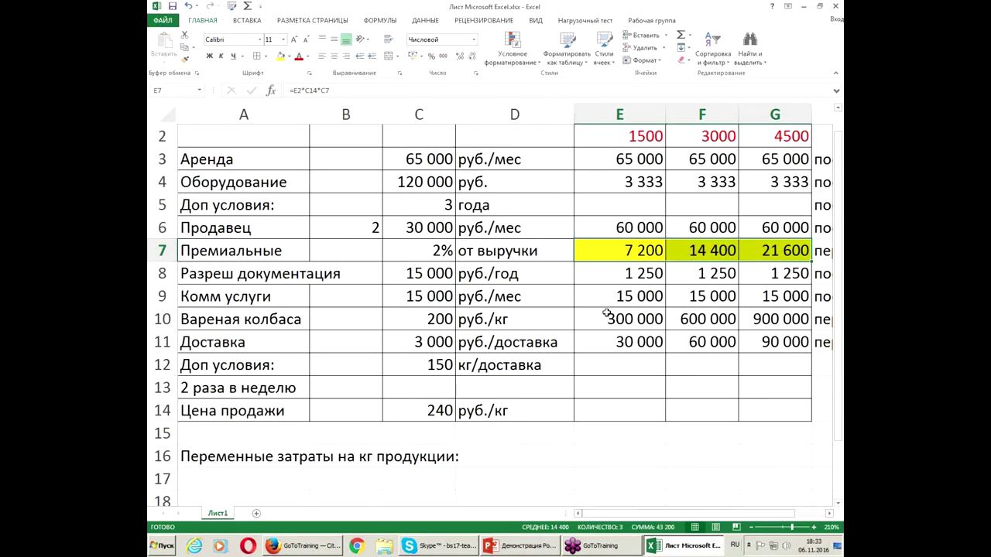
left_click_drag(608, 318, 764, 319)
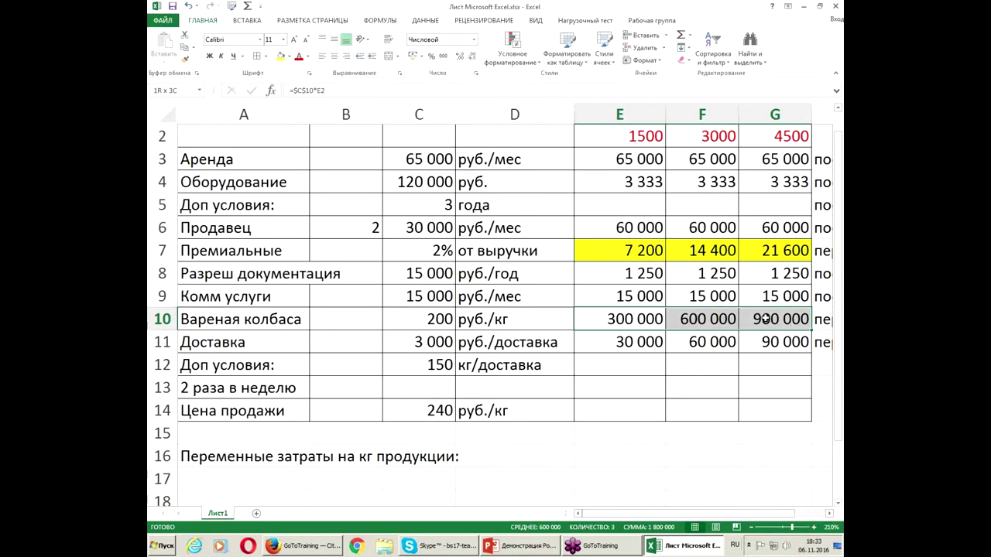
left_click(280, 58)
left_click_drag(617, 340, 797, 342)
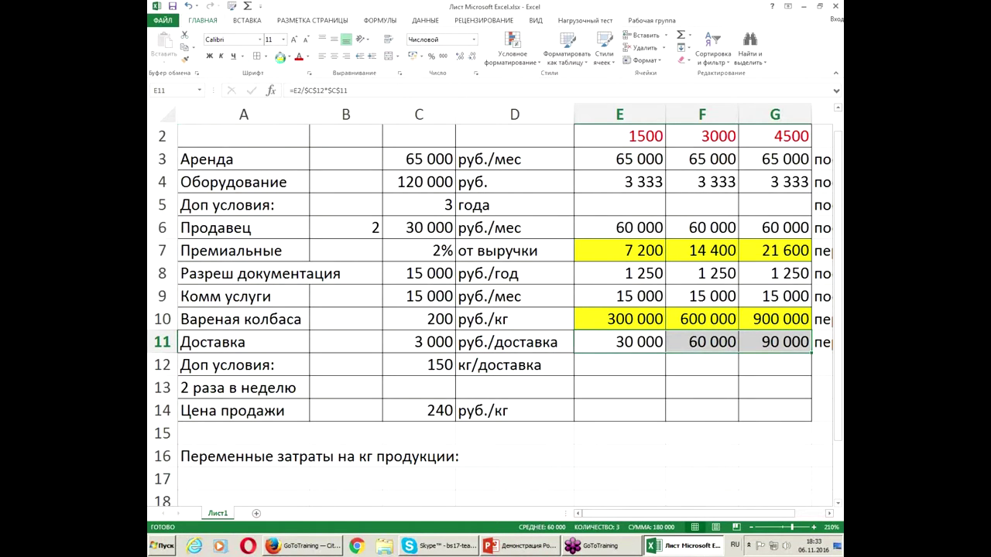
left_click(280, 58)
List the variable cost names in A17:A19 using references to the labels in A7, A10 and A11.
left_click(244, 483)
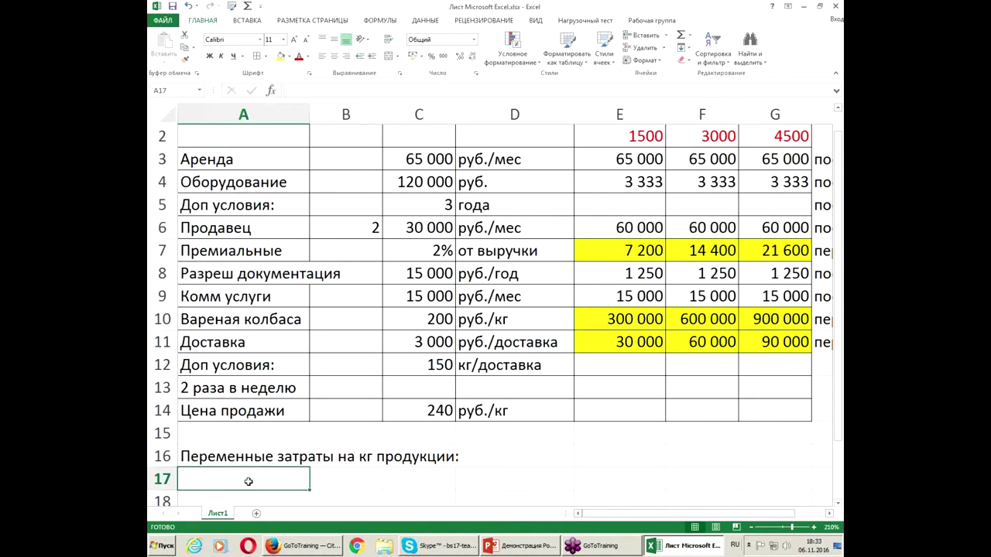
type("=")
left_click(225, 254)
key("Return")
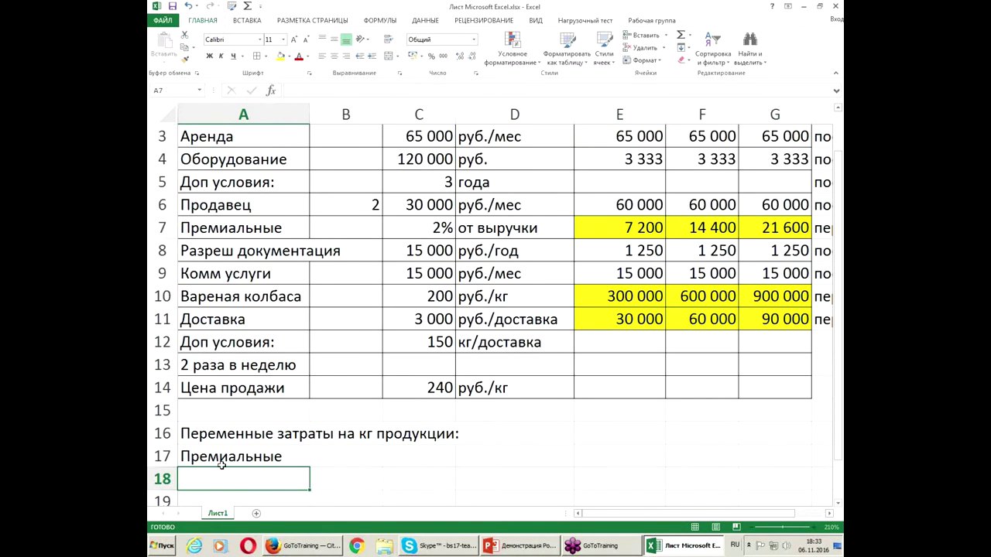
type("=")
left_click(232, 298)
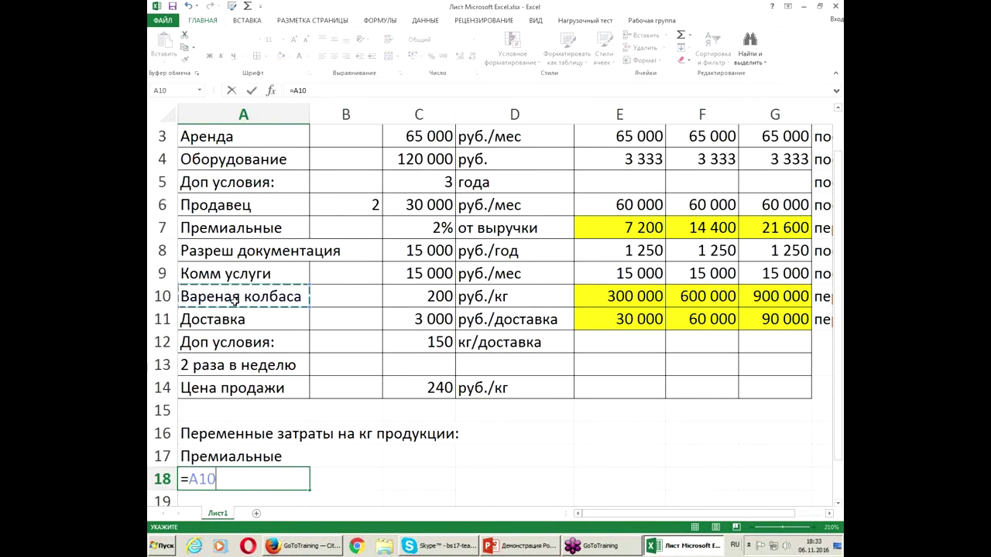
key("Return")
type("=")
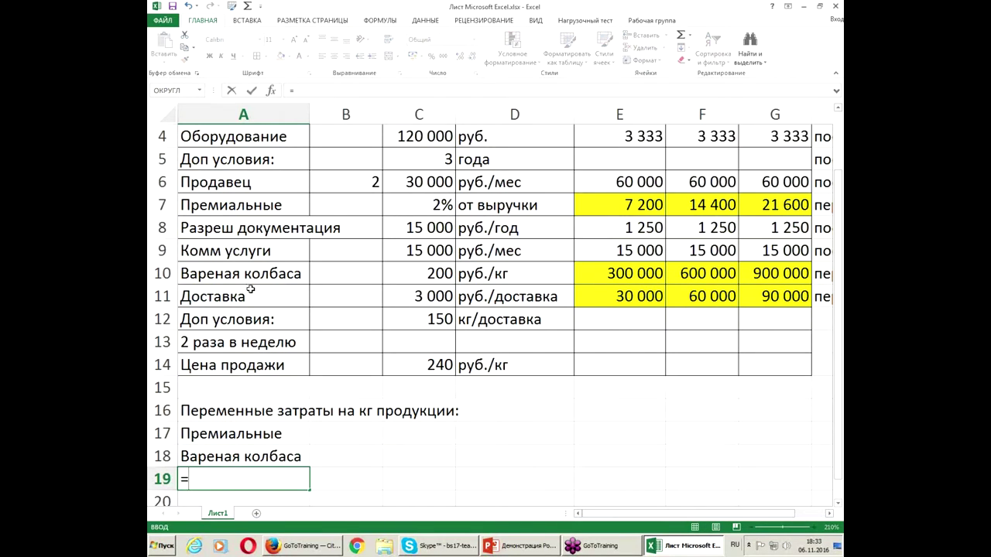
left_click(236, 300)
key("Return")
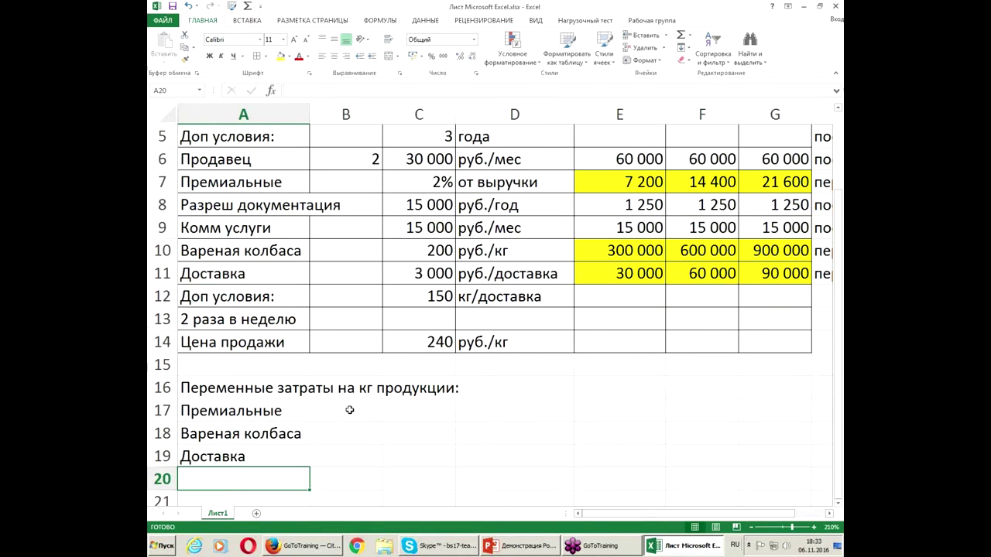
Calculate the bonus cost per kilogram in B17 with the formula =C14*C7.
left_click(350, 411)
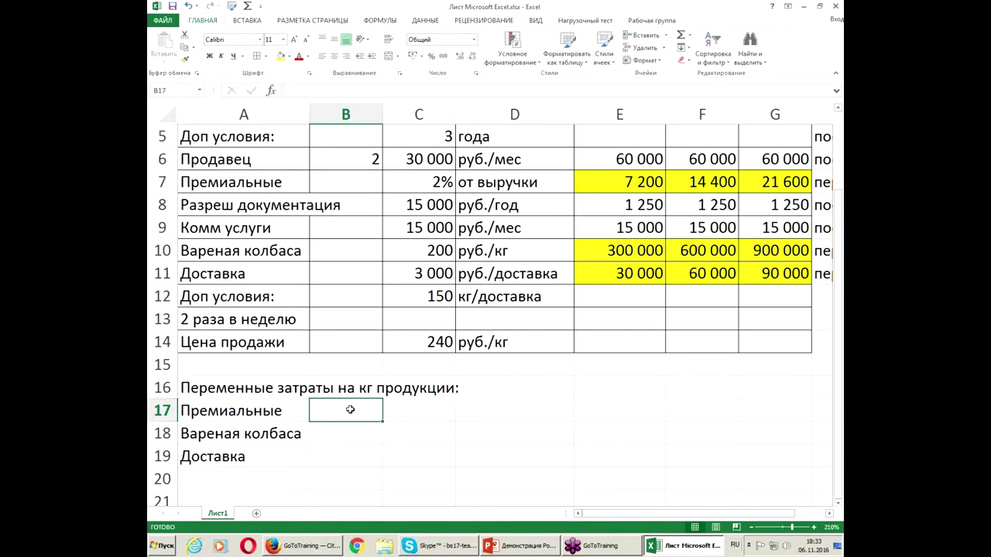
type("=")
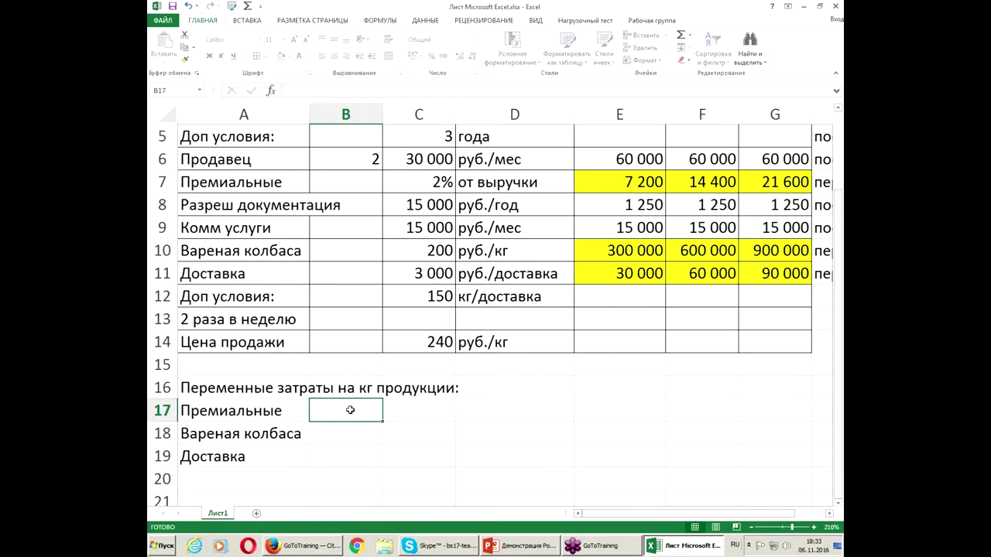
left_click(430, 341)
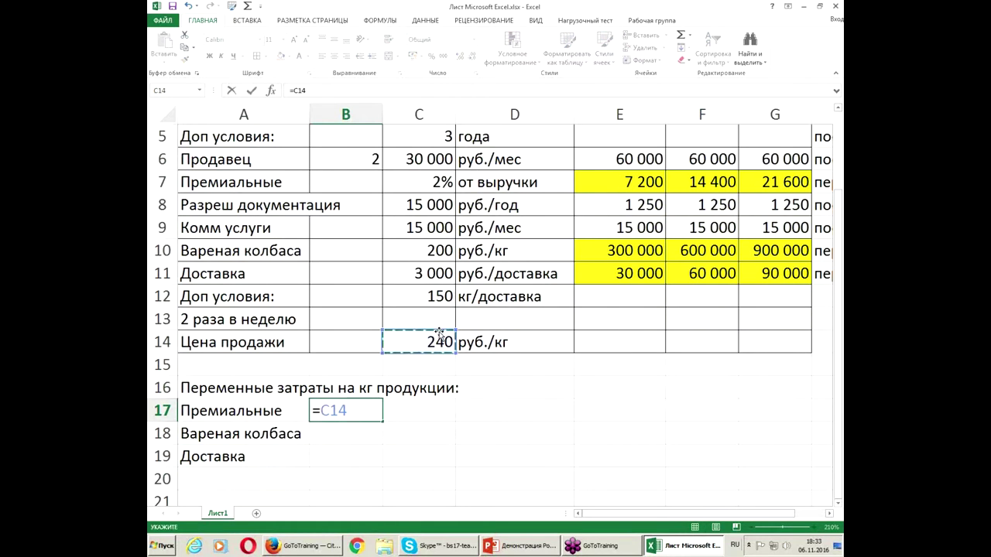
type("*")
left_click(441, 182)
key("Return")
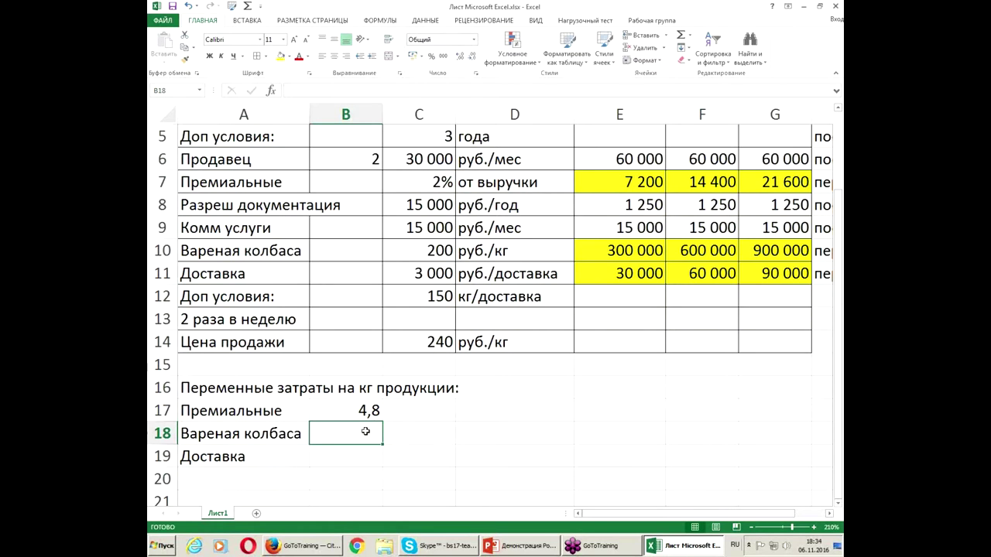
Calculate the per-kilogram sausage cost in B18 as =C10 and the delivery cost in B19 as =C11/C12.
type("=")
left_click(412, 251)
key("Return")
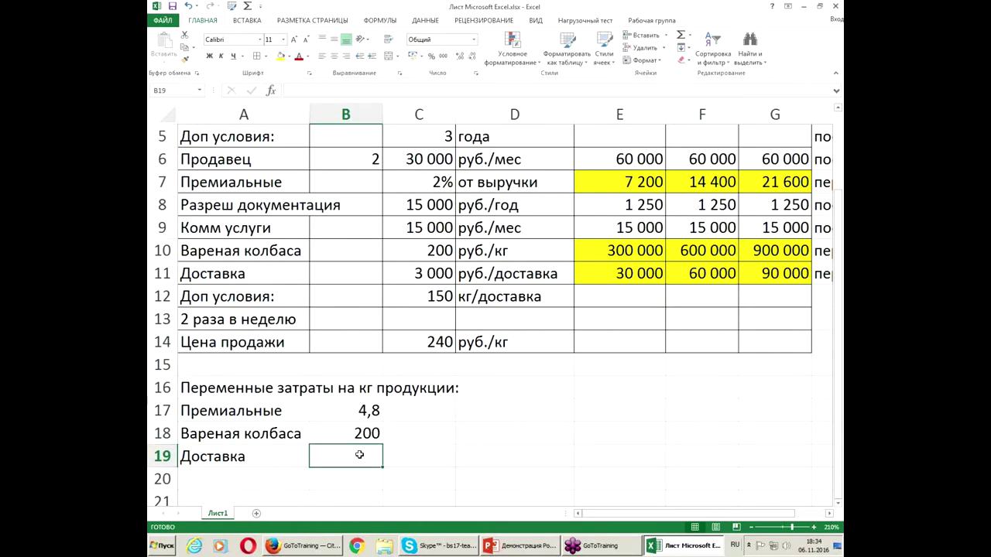
type("=")
left_click(419, 272)
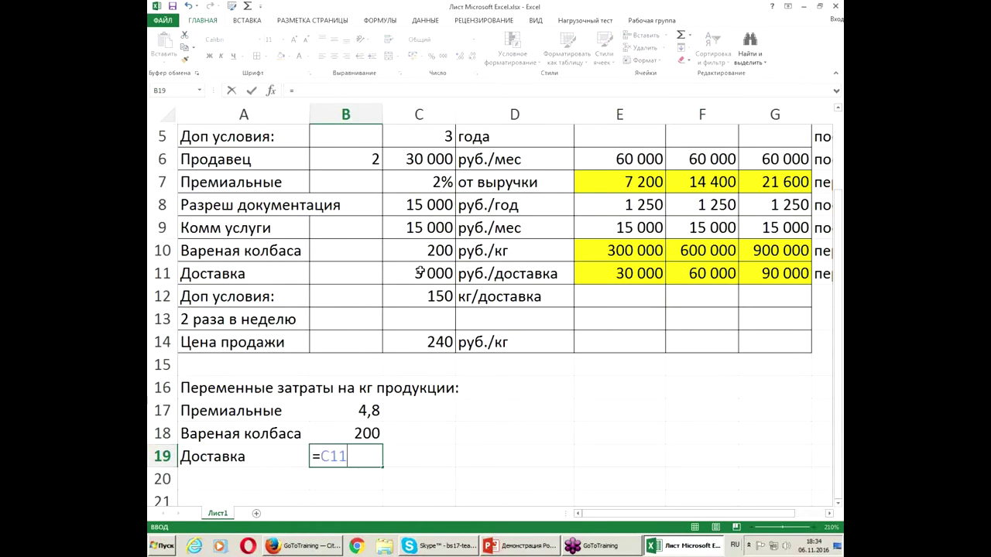
type("/")
left_click(431, 297)
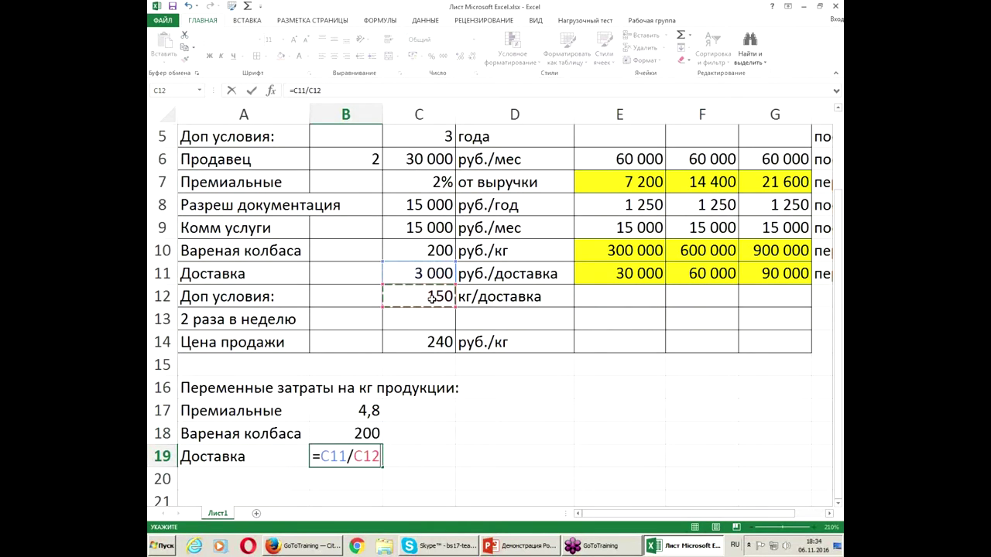
key("Return")
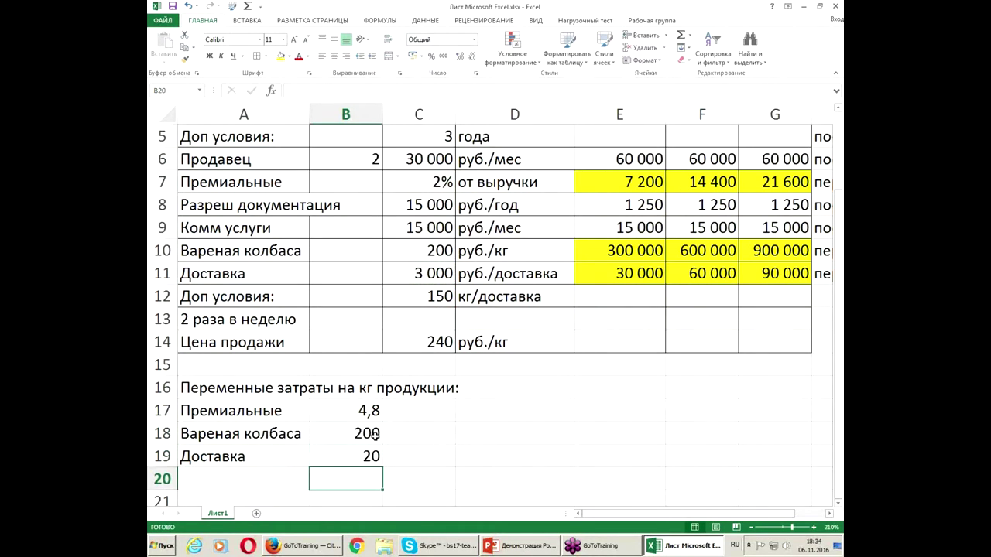
Sum the three per-kilogram costs in B20 with AutoSum and apply cell borders to A17:B19.
left_click_drag(374, 409, 354, 476)
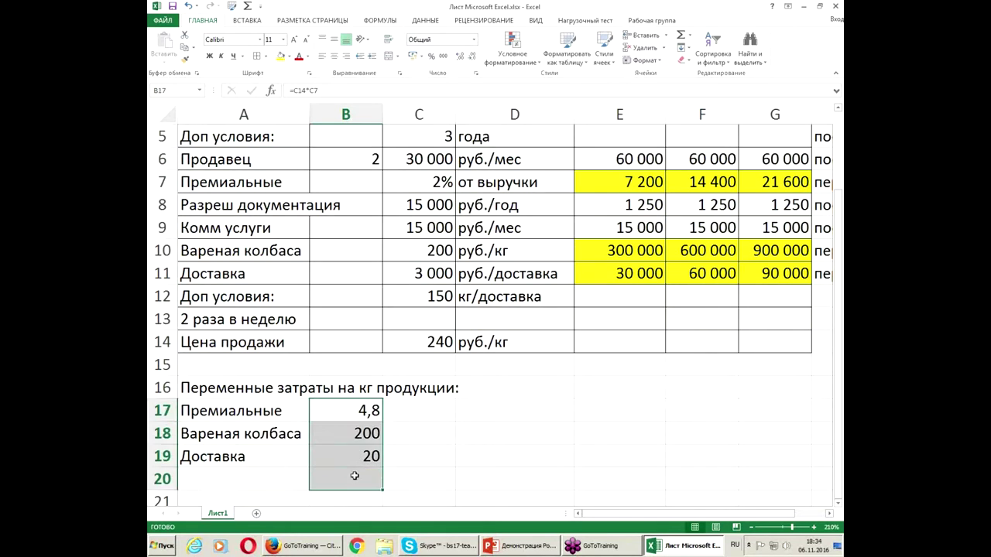
key("alt+equal")
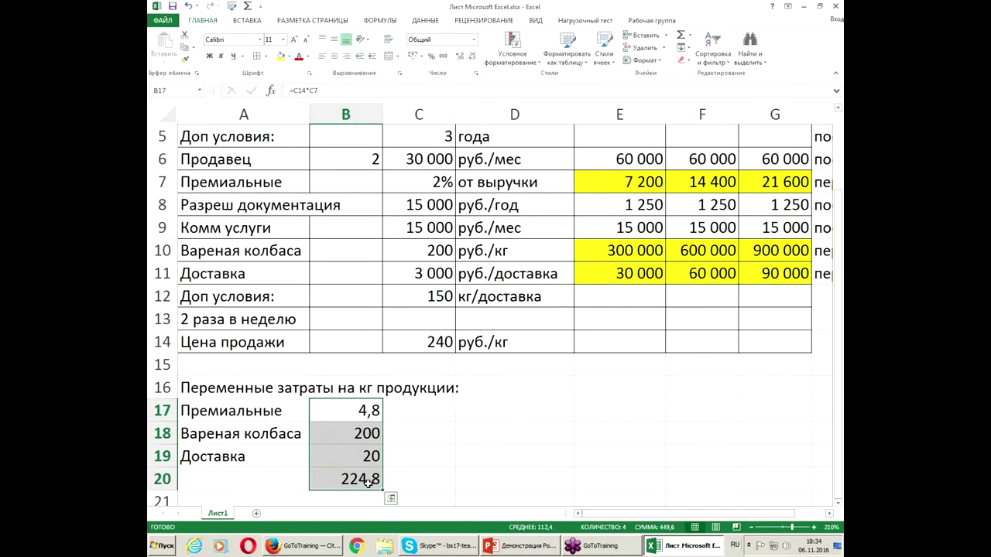
left_click_drag(215, 402, 335, 459)
left_click(257, 56)
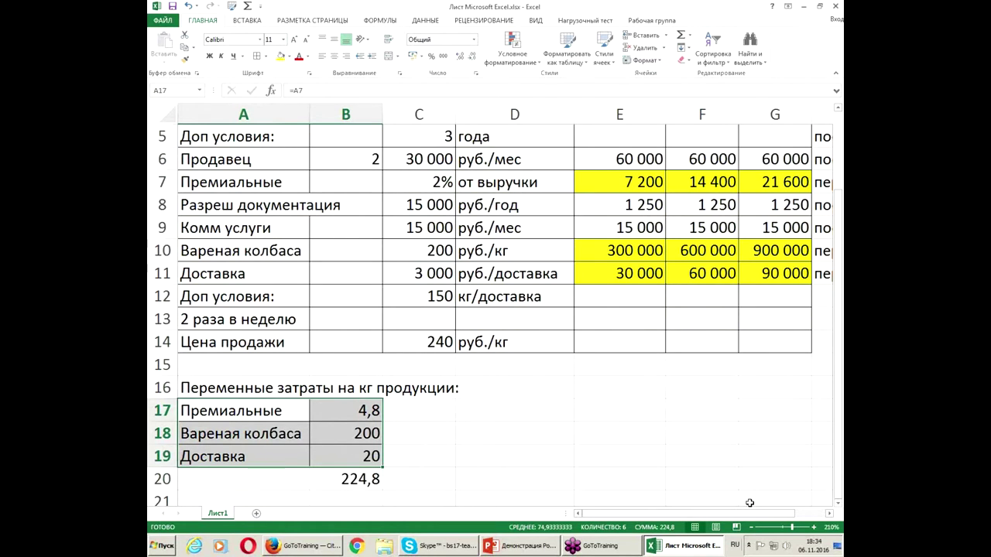
Enter the heading "Объем уровня деловой активности" in cell J2, in the free area beside the cost table.
left_click_drag(742, 517, 770, 518)
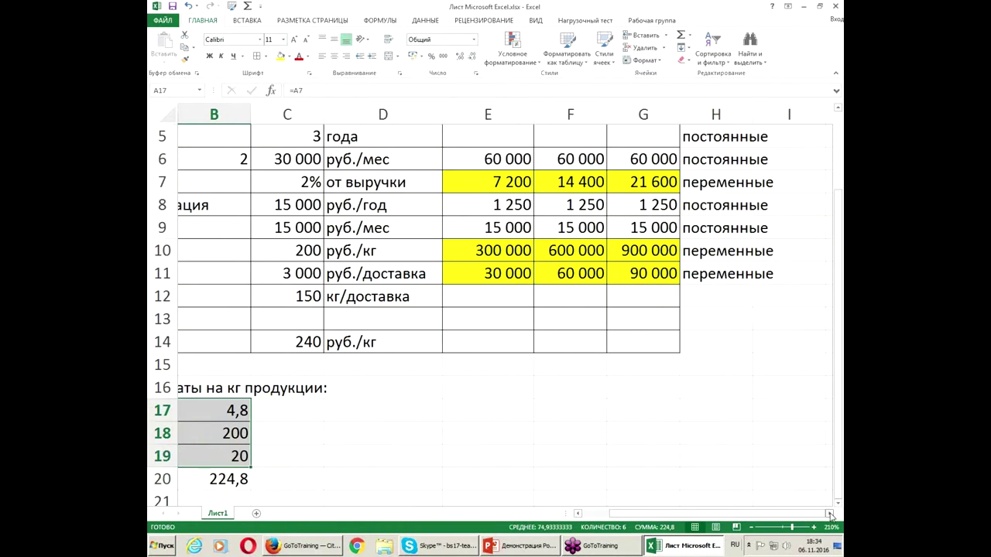
left_click(751, 527)
left_click(751, 527)
left_click(750, 527)
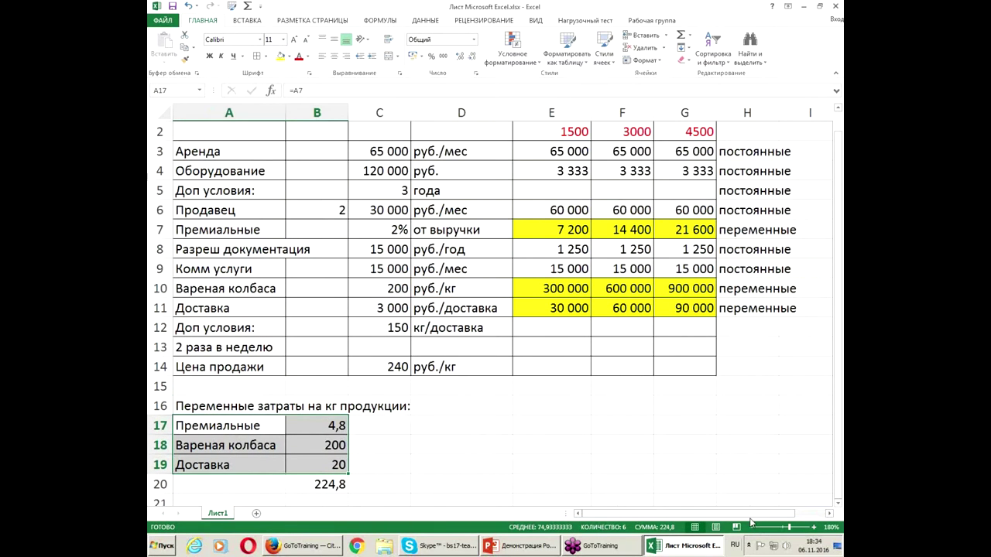
left_click_drag(745, 517, 822, 517)
left_click(452, 127)
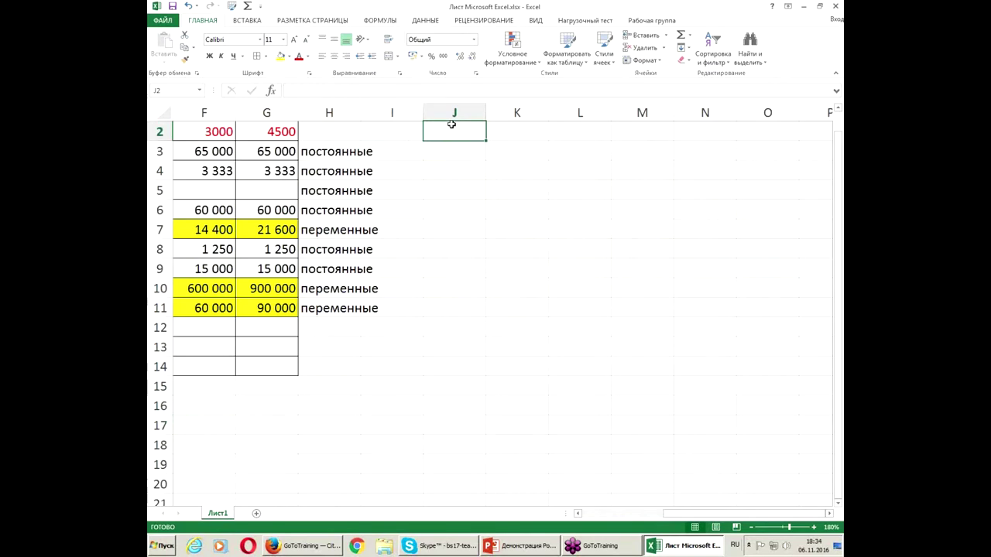
type("с")
key("BackSpace")
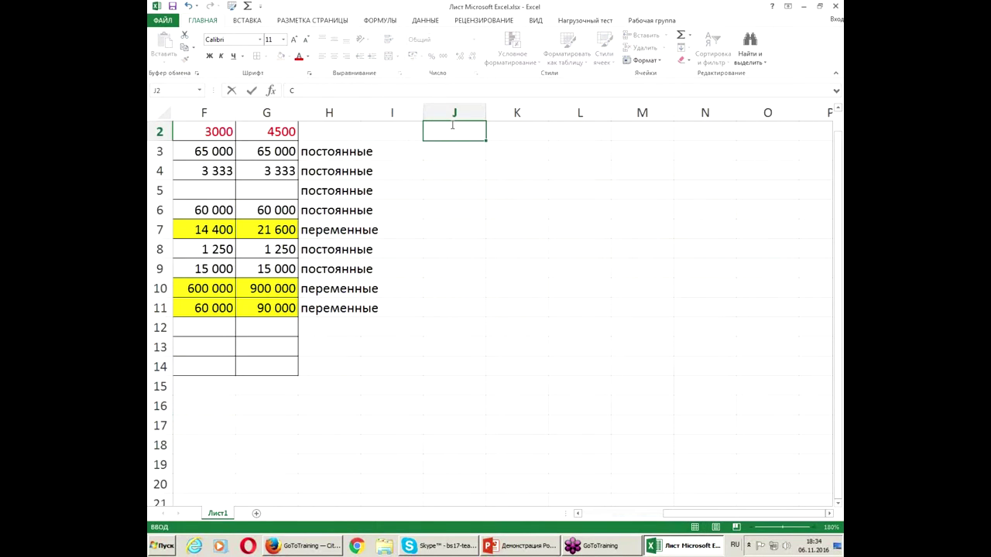
type("Объем уров")
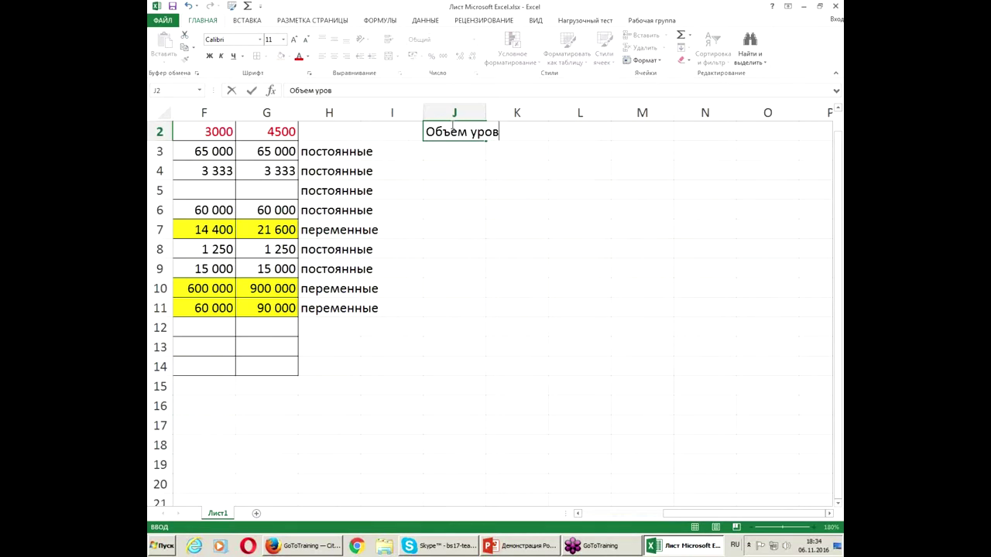
type("ня деловой тактивно")
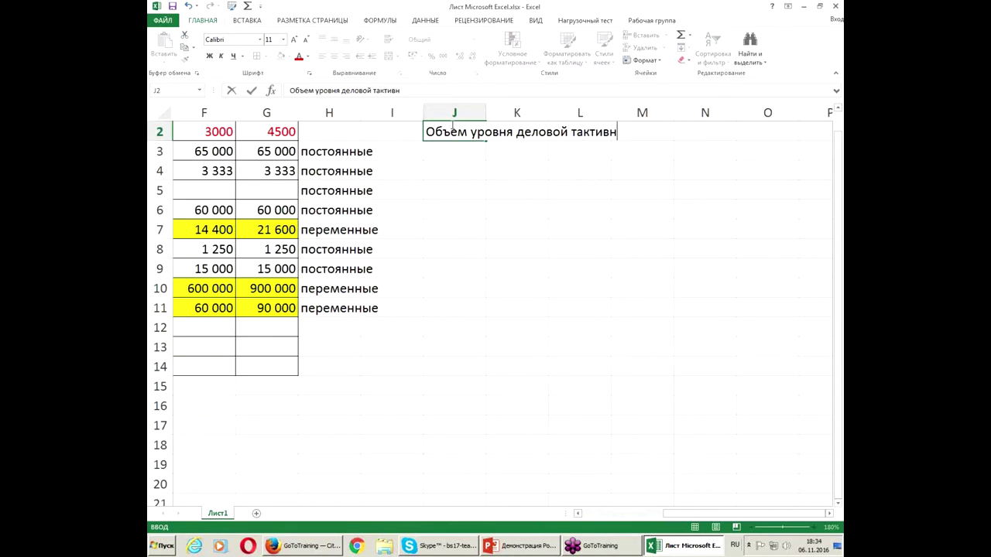
key("BackSpace")
key("BackSpace")
key("BackSpace")
key("BackSpace")
key("BackSpace")
key("BackSpace")
key("BackSpace")
key("BackSpace")
key("BackSpace")
type("активности")
key("Return")
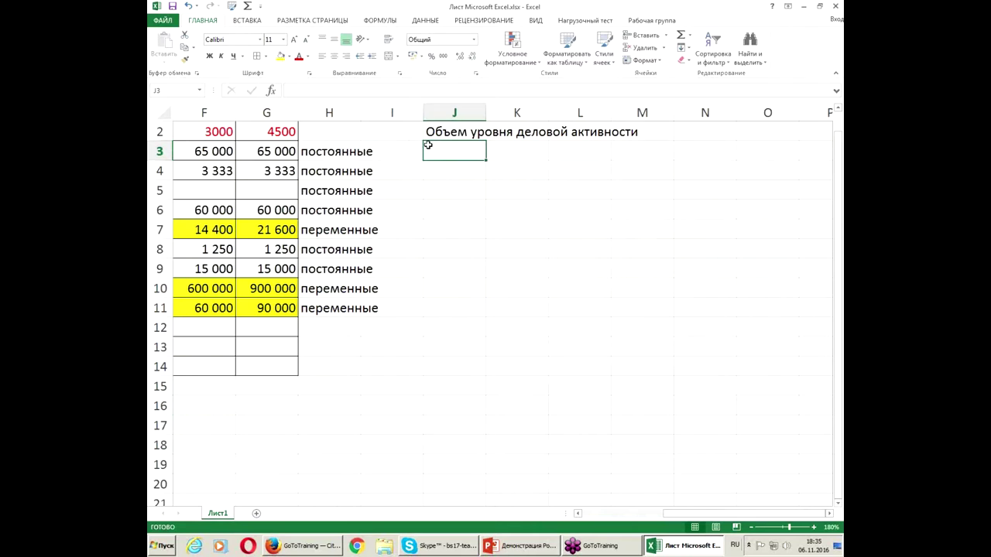
Enter 1500 and 3000 in J3 and J4 and extend the series down to 15000 in J12.
type("1500")
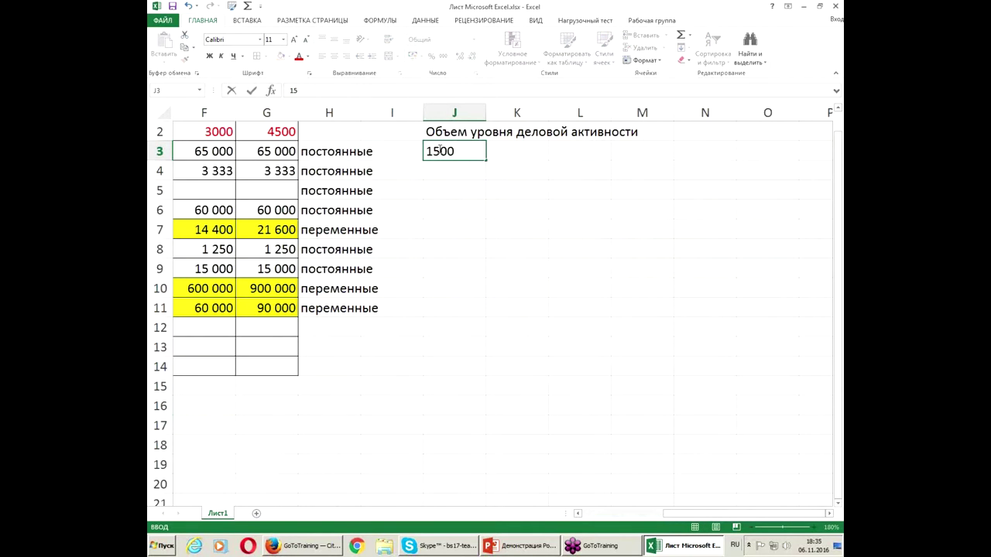
key("Return")
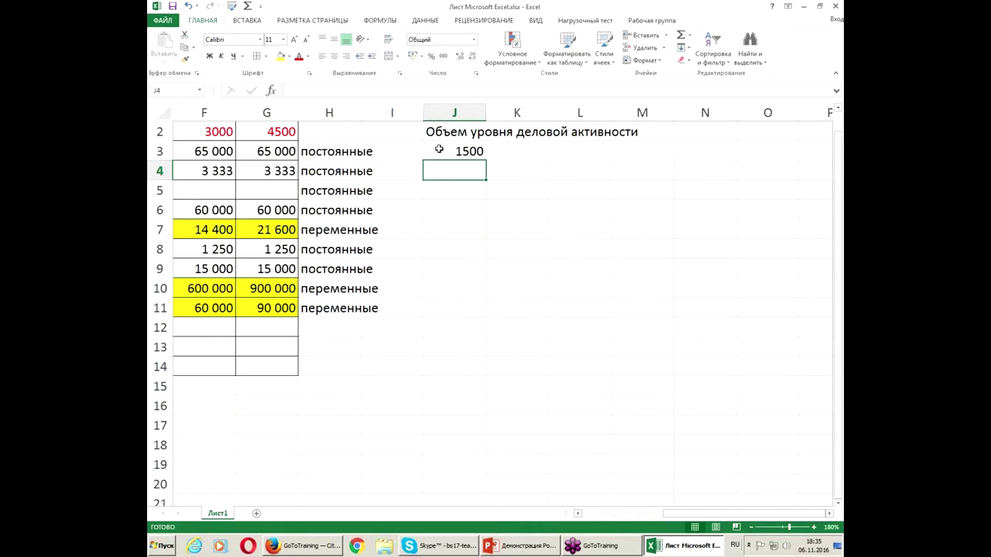
type("3000")
key("Return")
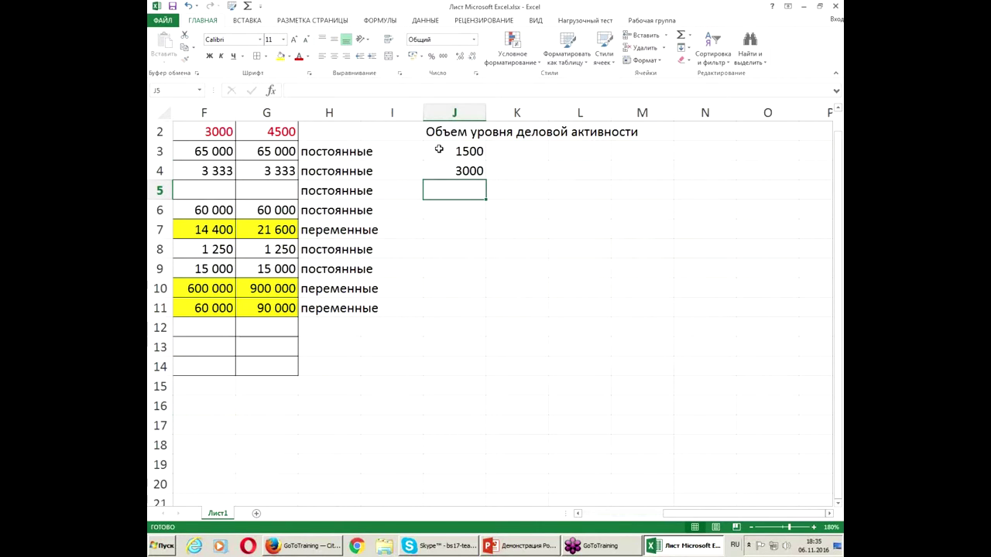
left_click_drag(439, 150, 488, 336)
Insert blank cells at J3:N3 above the quantities and enter the headers "Кол-во, кг" in J3 and "Сум переменные" in K3.
left_click_drag(448, 155, 727, 152)
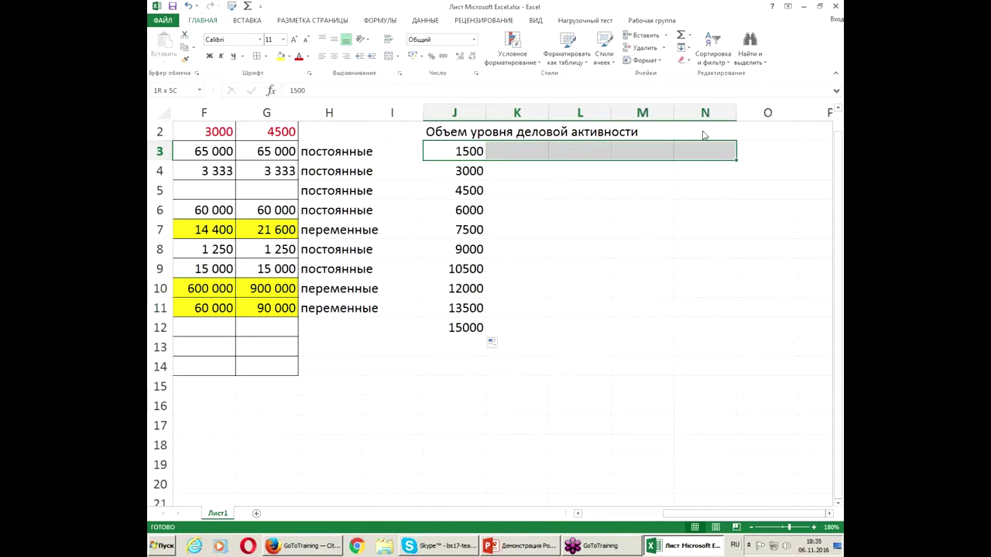
left_click(653, 39)
left_click(467, 148)
type("Кол-во")
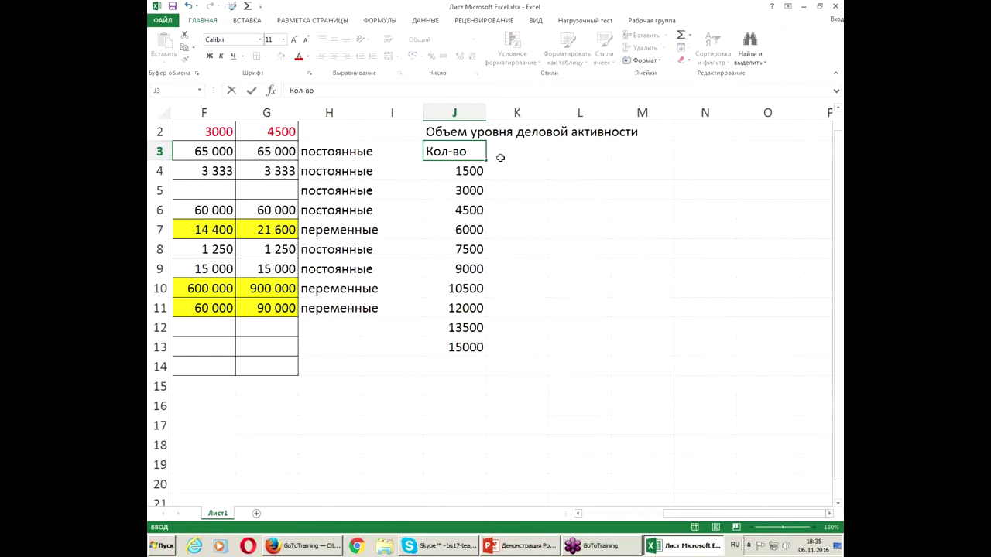
type(", кг")
left_click(500, 158)
type("Сумм")
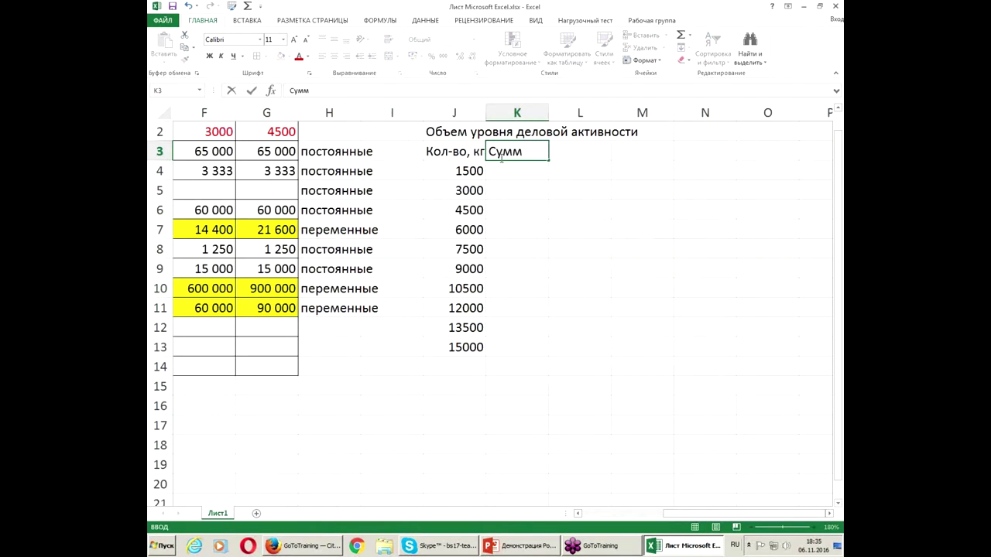
key("BackSpace")
type("переменные")
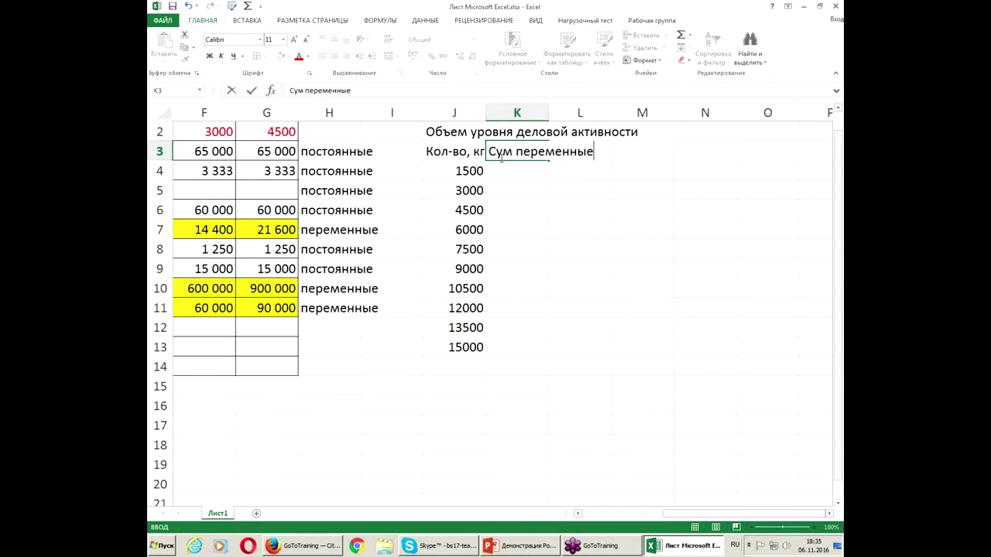
key("Return")
Calculate the total variable costs in K4 with the formula =J4*$B$20 and fill it down to K13.
type("=")
left_click(457, 171)
type("*")
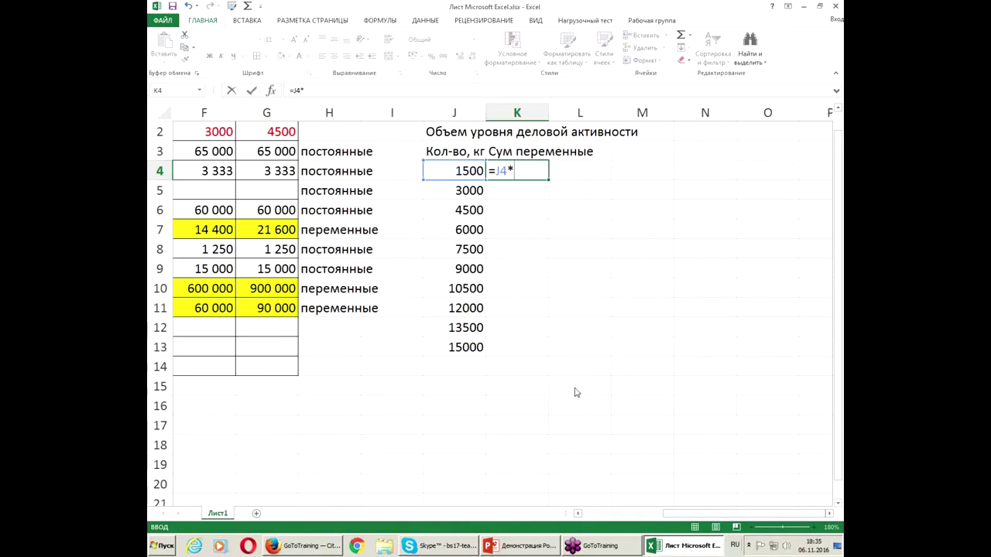
left_click_drag(679, 517, 612, 517)
left_click(332, 484)
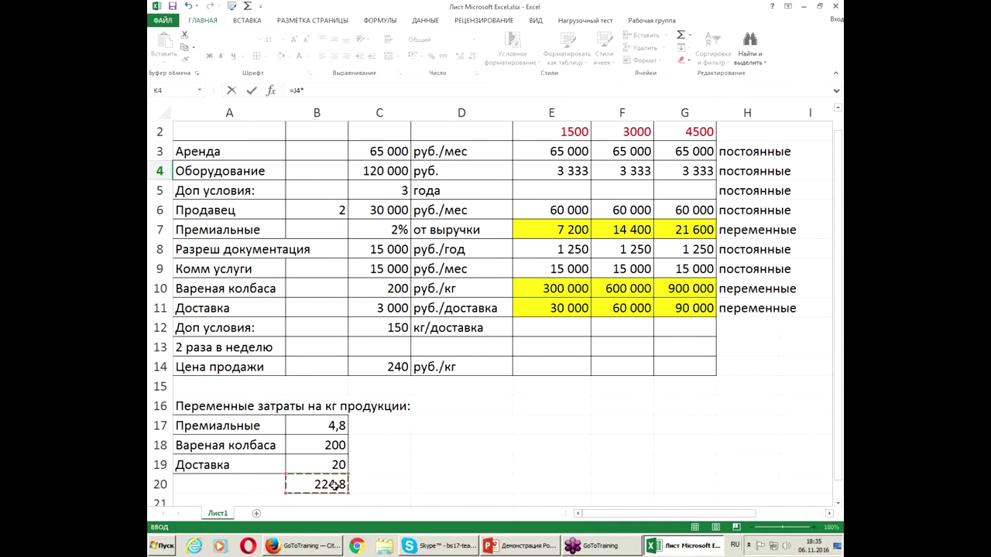
type("8")
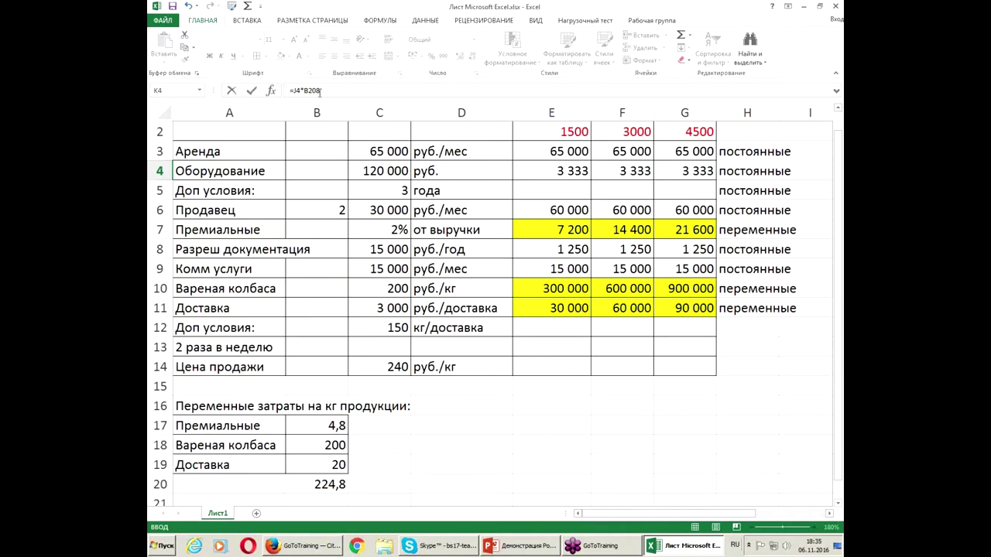
left_click_drag(305, 90, 335, 90)
left_click(328, 483)
key("F4")
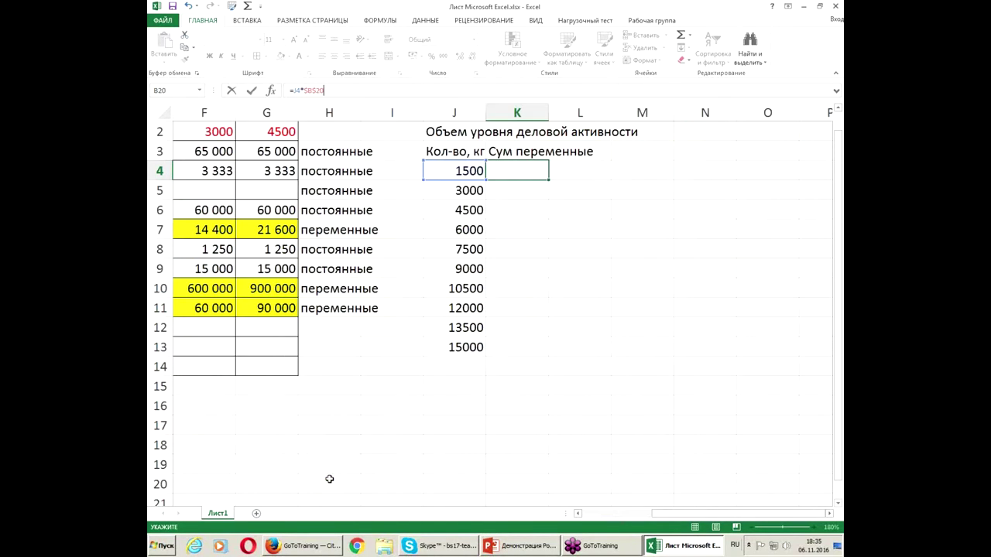
key("Return")
left_click(538, 174)
left_click_drag(547, 183, 521, 352)
Format J4:K13 as numbers with a thousands separator and no decimal places.
left_click_drag(441, 169, 509, 344)
right_click(509, 343)
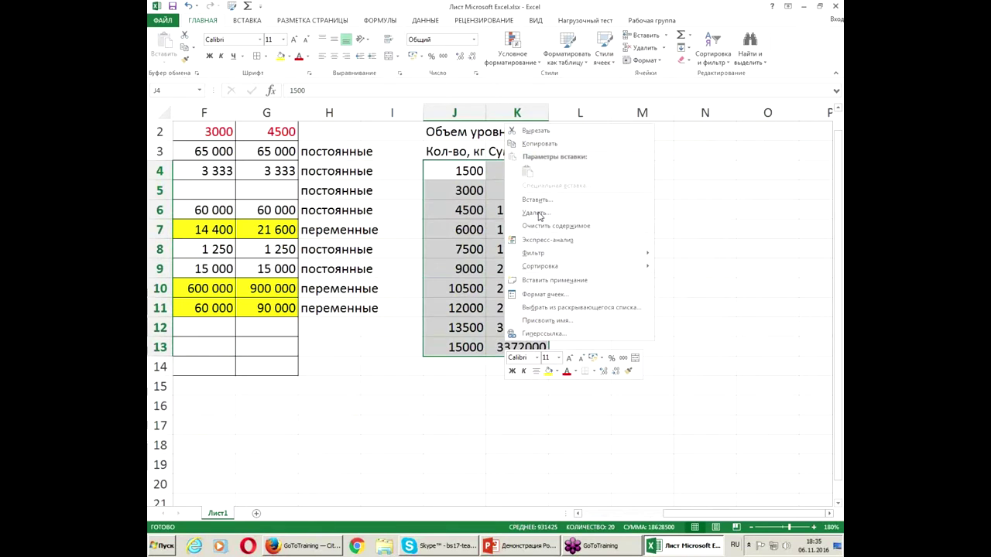
left_click(539, 294)
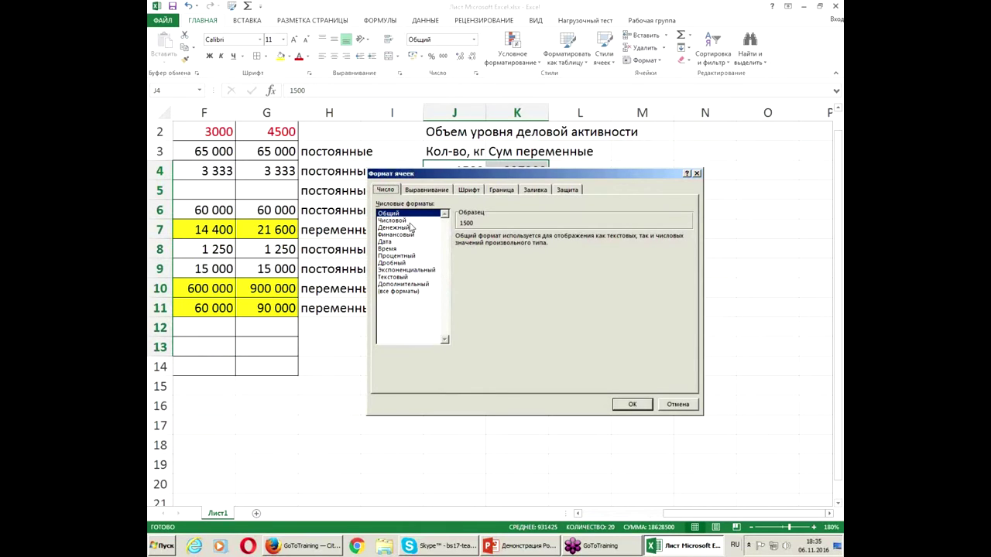
left_click(414, 221)
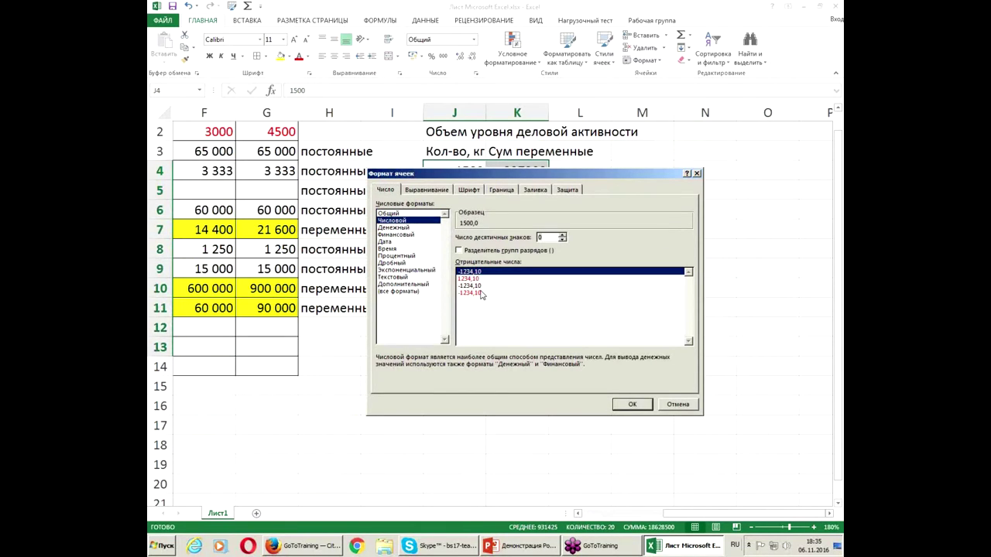
left_click(458, 250)
left_click(630, 404)
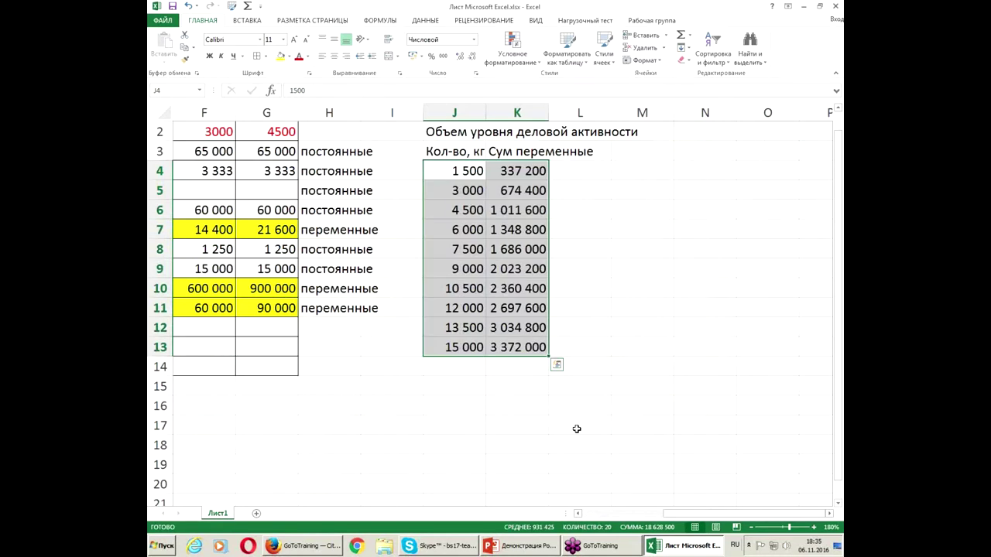
left_click(576, 427)
Insert a line chart from the quantity and total variable cost data in J3:K13.
left_click_drag(462, 151, 525, 348)
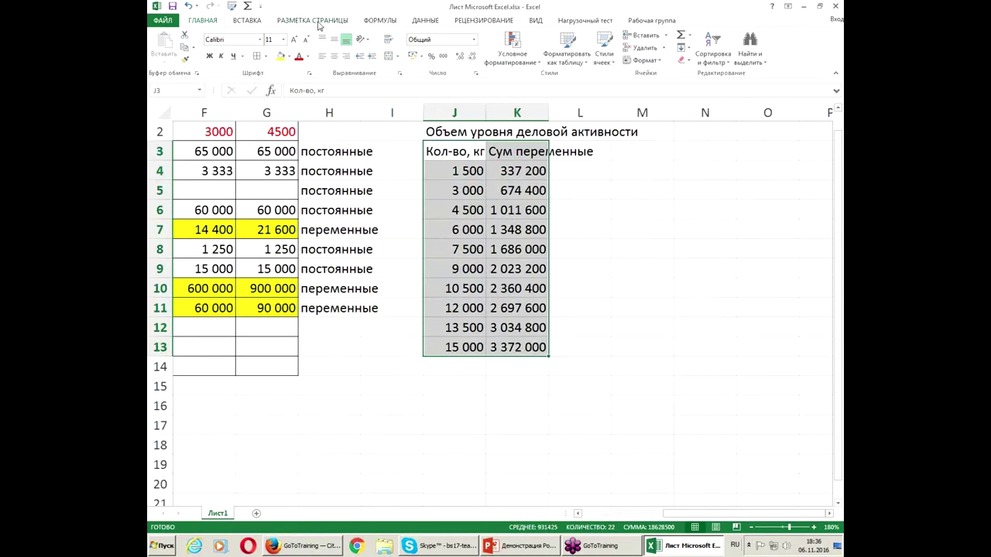
left_click(247, 20)
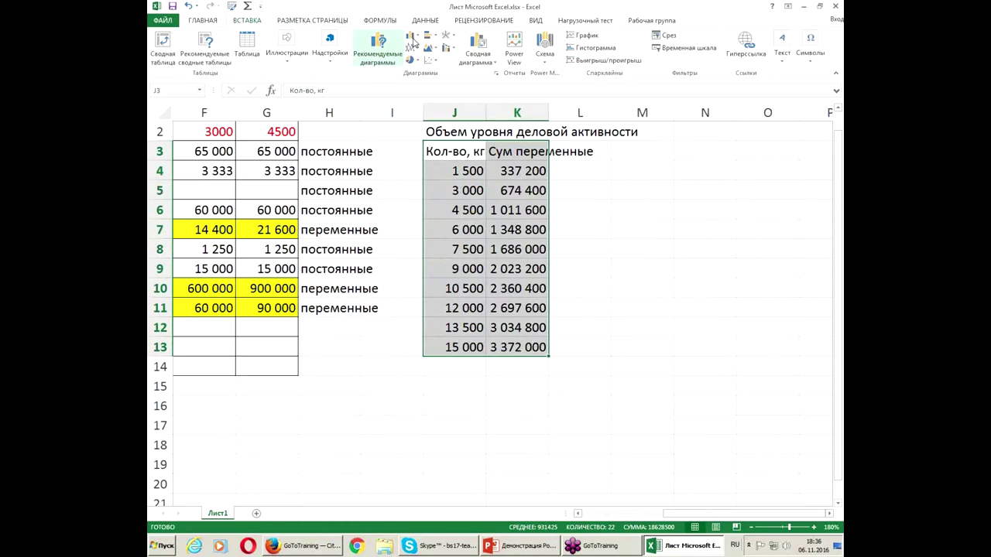
left_click(413, 48)
left_click(418, 80)
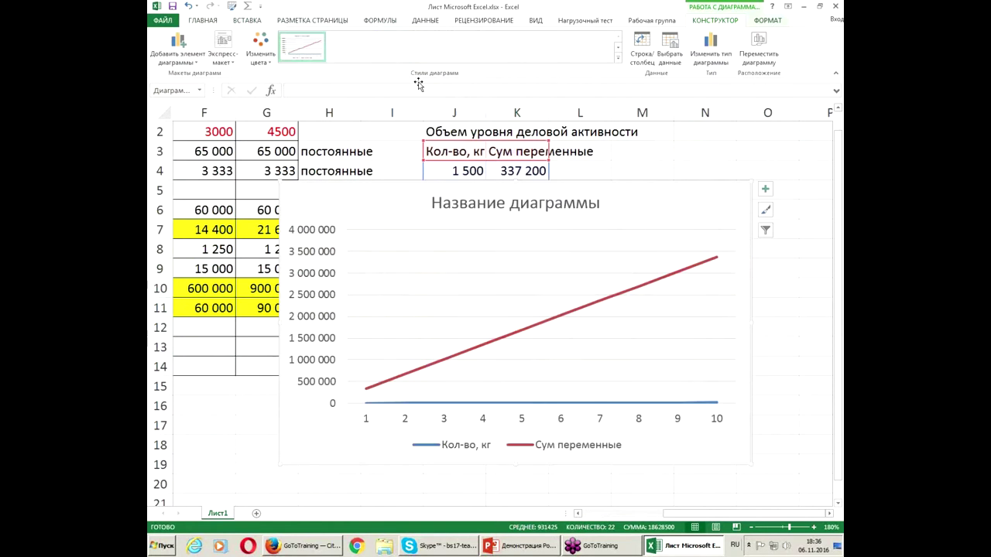
mouse_move(586, 181)
left_mouse_down()
mouse_move(577, 259)
mouse_move(580, 140)
mouse_move(596, 175)
left_mouse_up()
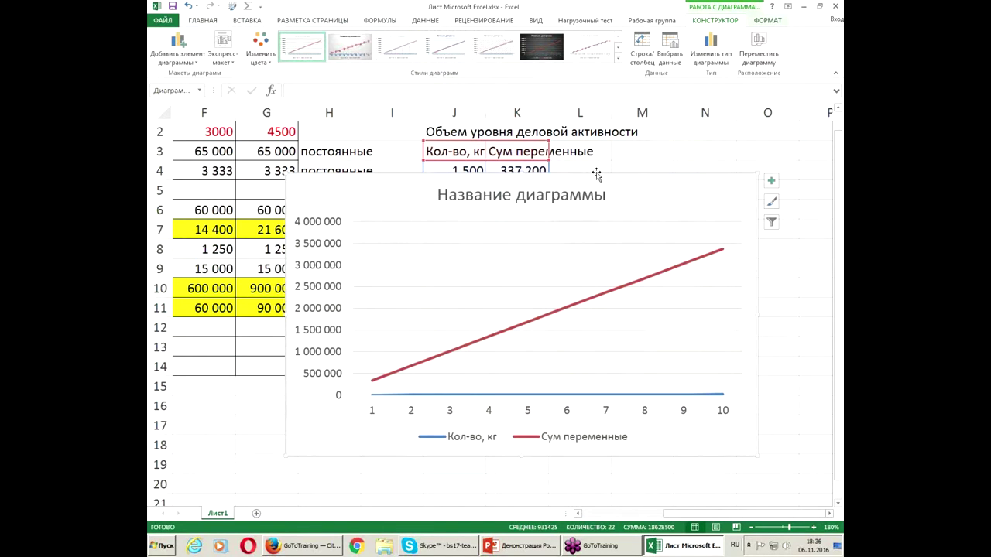
left_click(526, 197)
Replace the heading in J2 with "Суммарные переменные затраты, руб.".
left_click(449, 133)
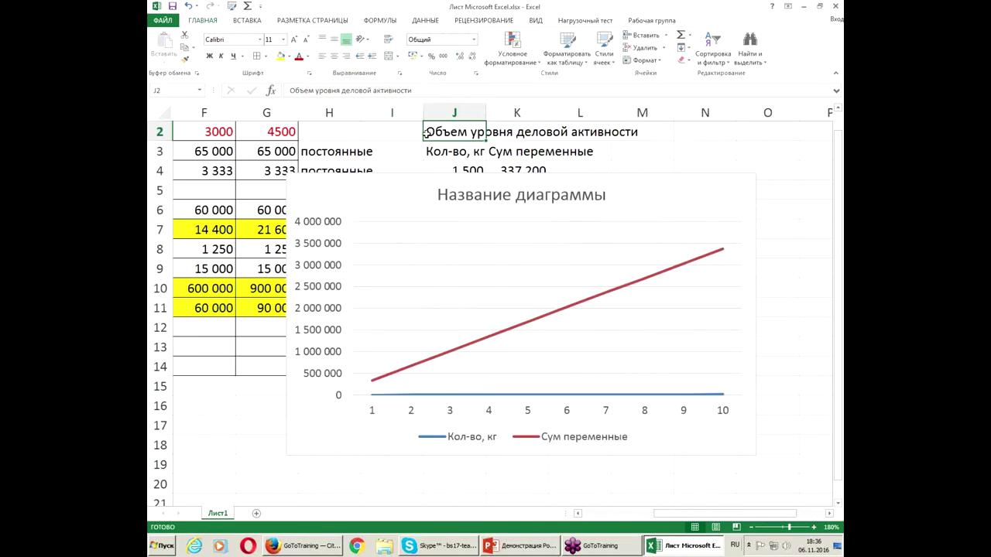
type("Сумм")
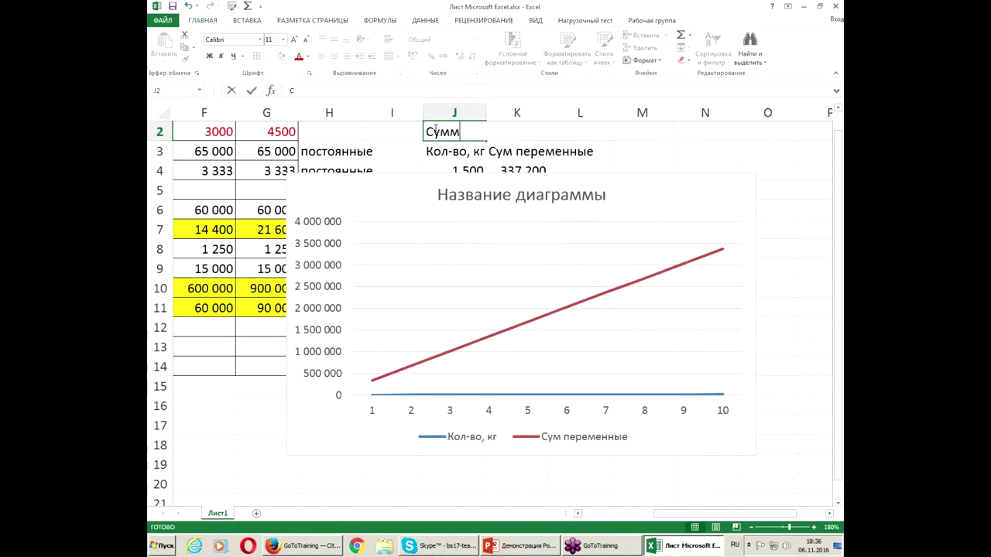
type("арные пер")
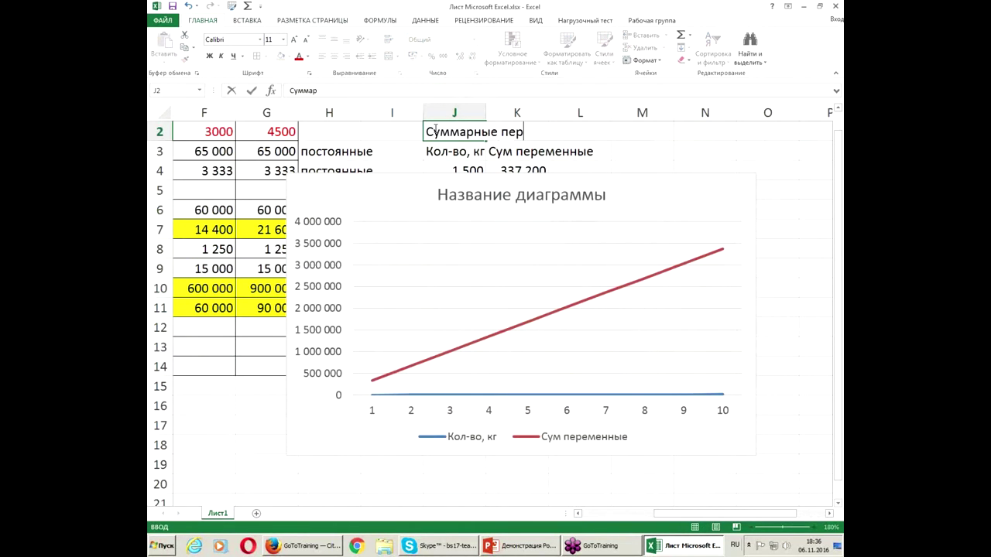
type("еменные затраты, ру")
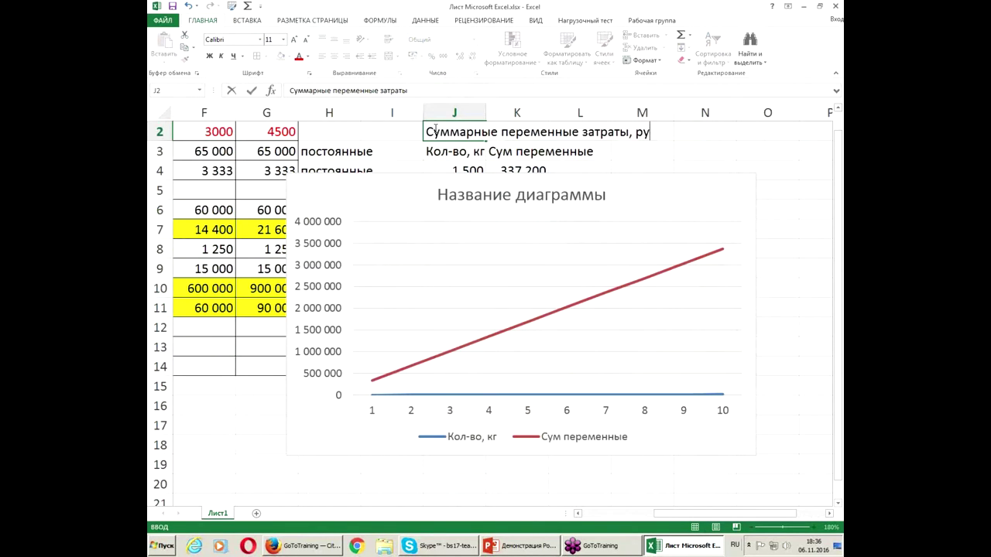
left_click(708, 166)
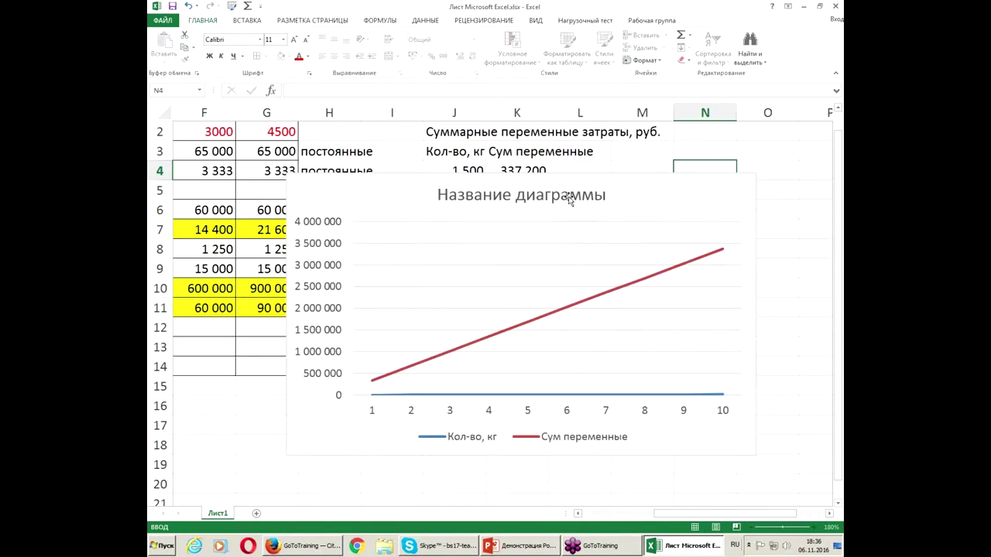
Link the chart title to cell J2 and move the chart below the quantity and cost table.
left_click(544, 195)
type("=")
left_click(462, 133)
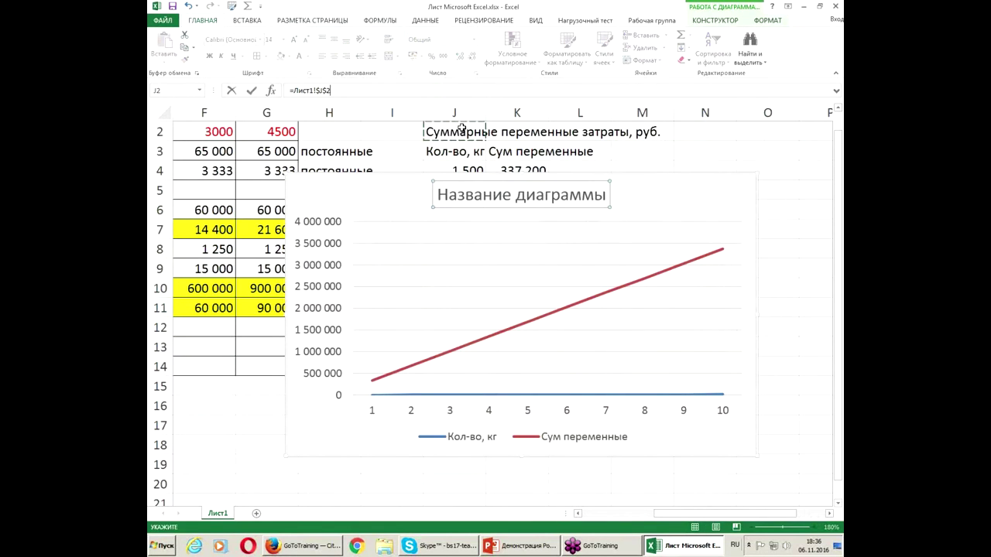
key("Return")
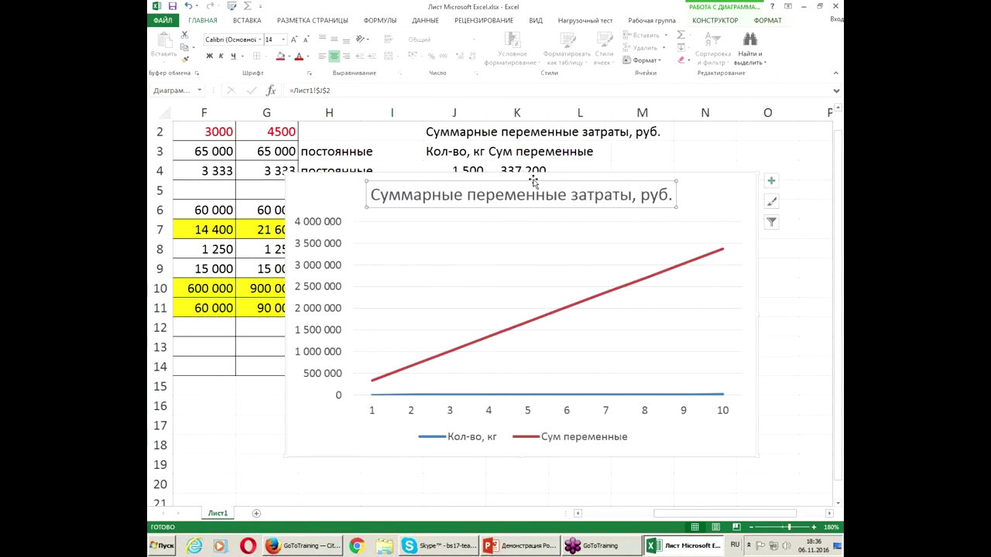
left_click_drag(533, 176, 561, 371)
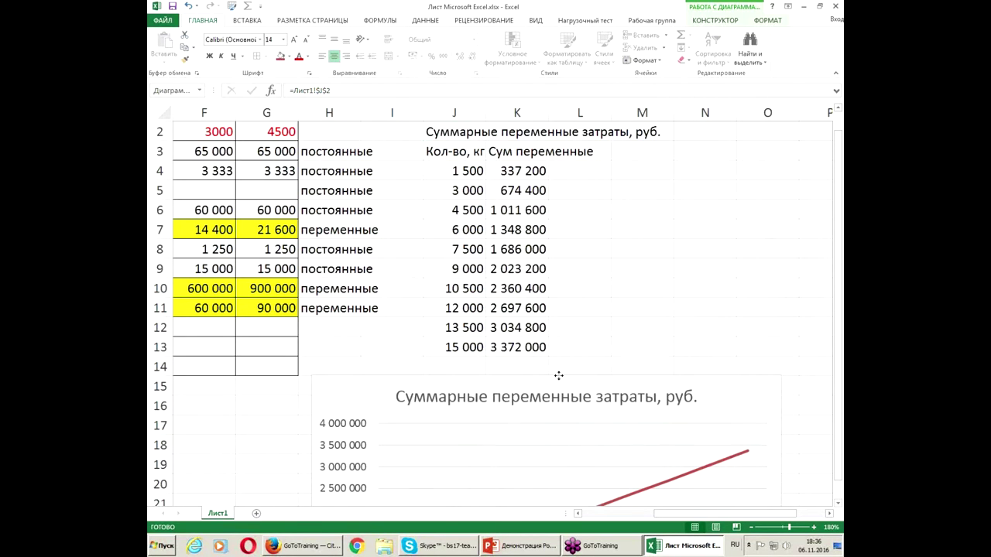
left_click(591, 153)
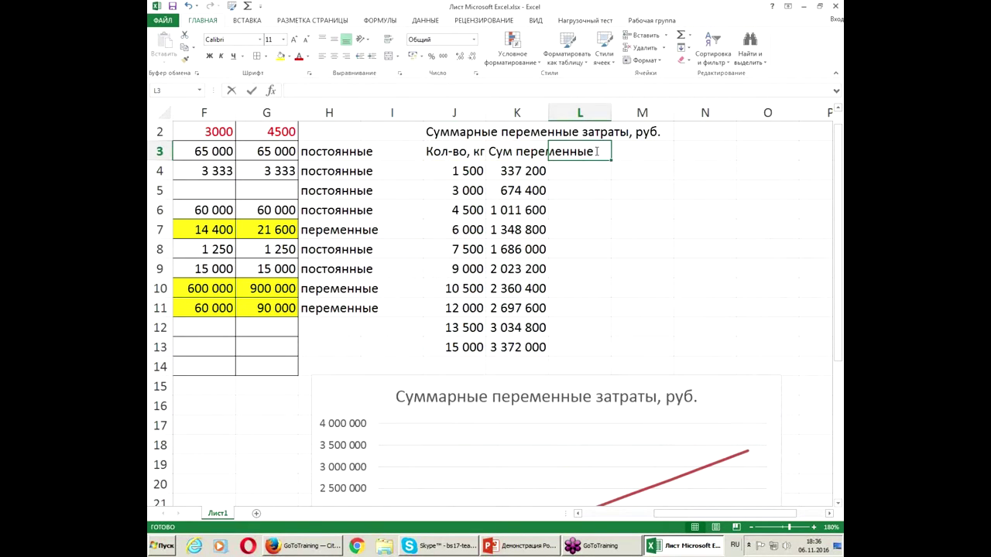
Enter the heading "Суммарные постоянные" in L3, removing the duplicated word at its end.
type("Постоянные")
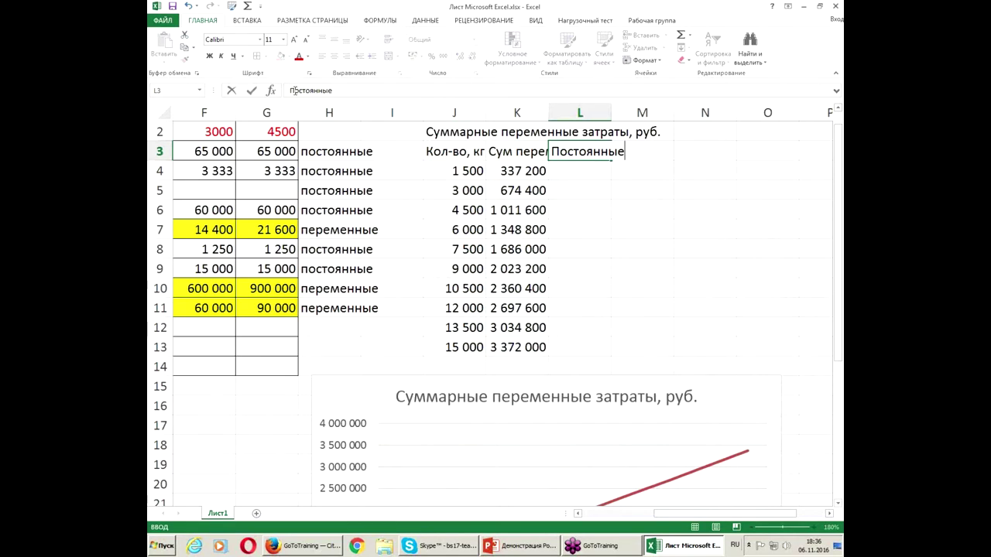
type("Сумм")
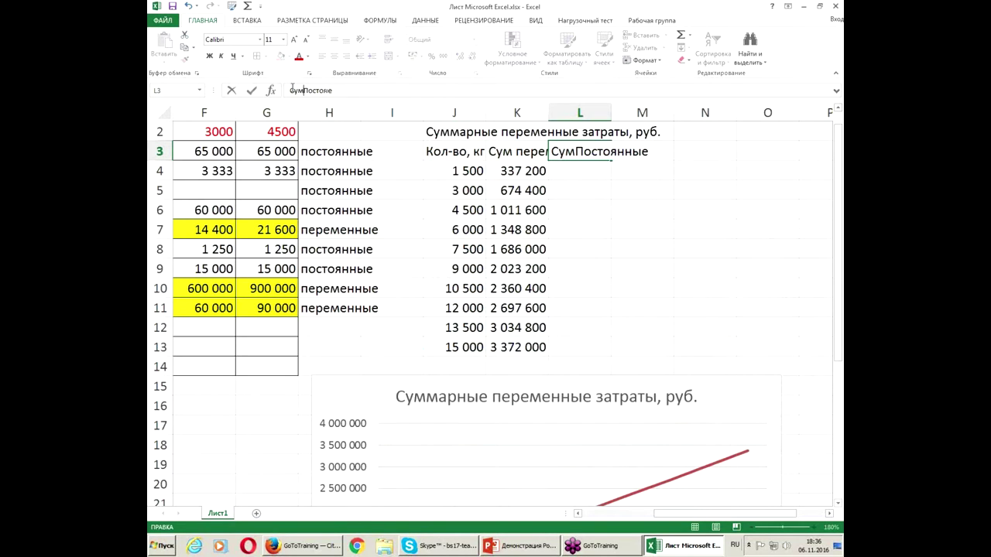
type("арные ")
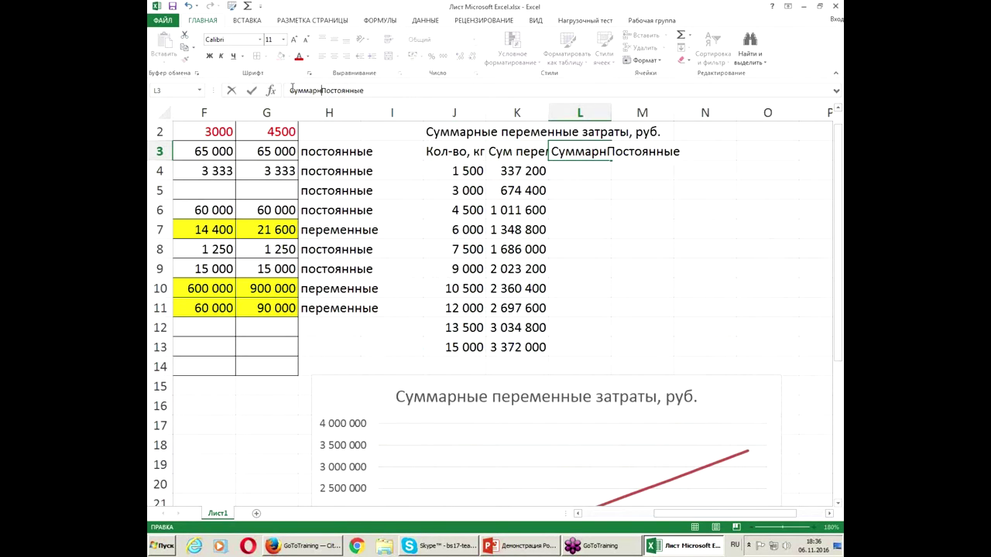
type("постоянные")
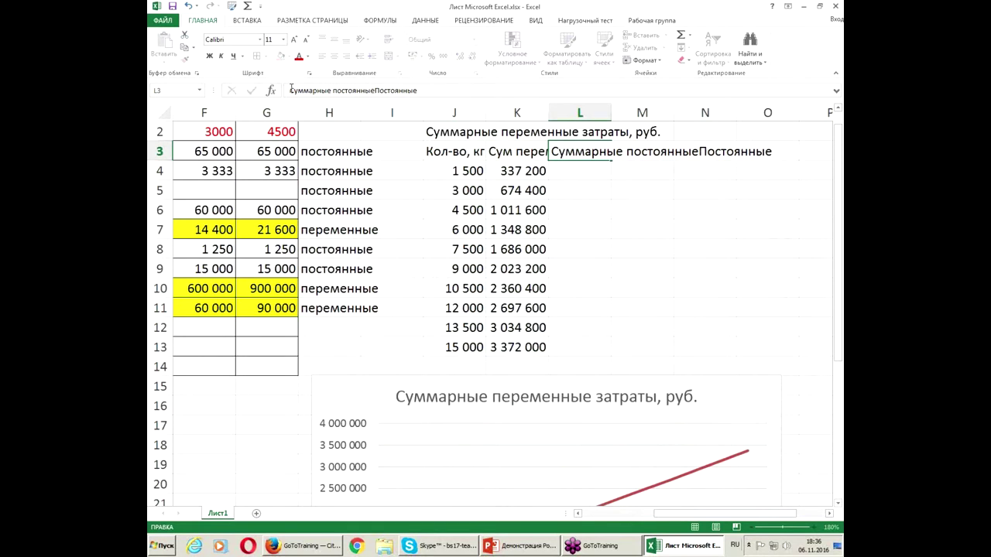
key("Return")
left_click(575, 150)
left_click_drag(377, 90, 422, 90)
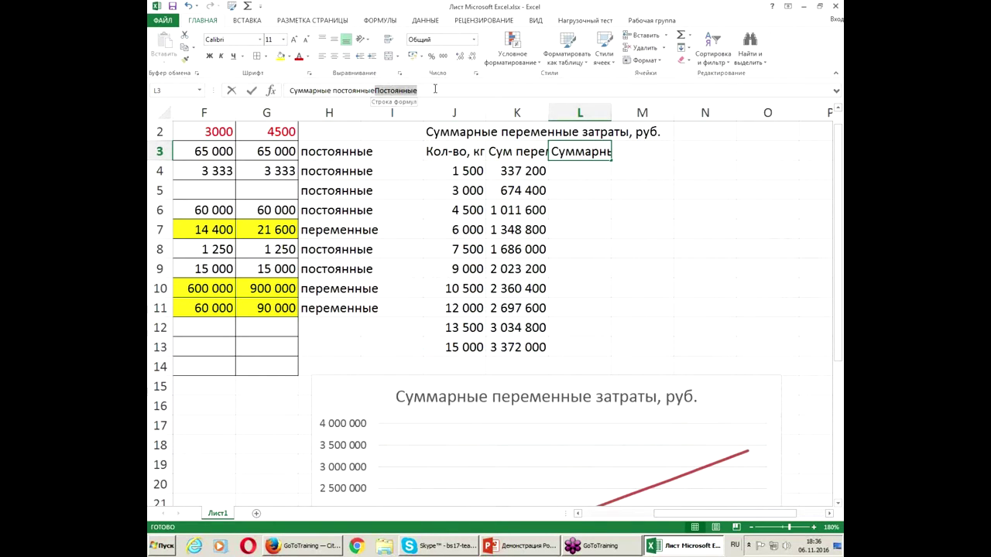
key("Delete")
Calculate total fixed costs in L4 with =СУММ($E$3:$E$6;$E$8:$E$9) and fill the formula down through L13.
left_click(573, 165)
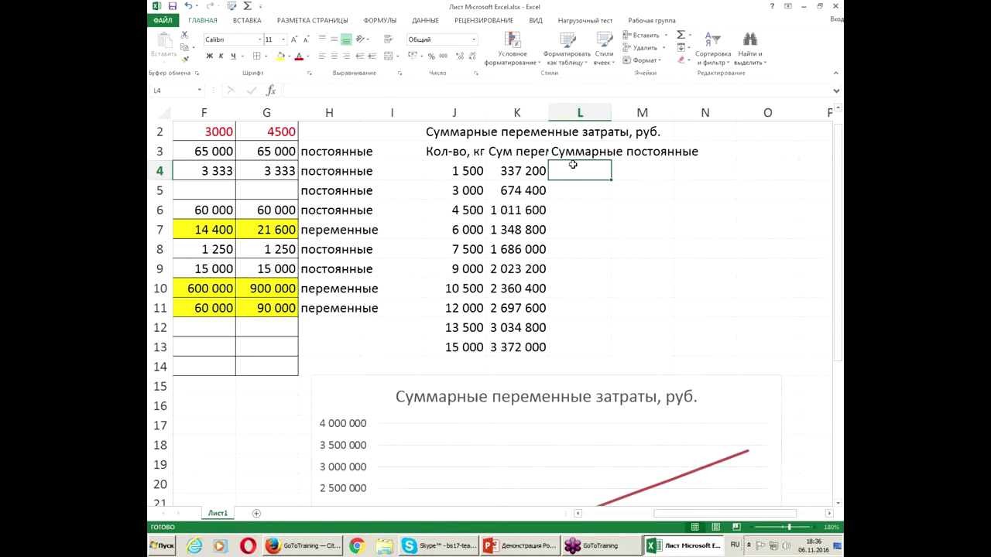
type("=сум")
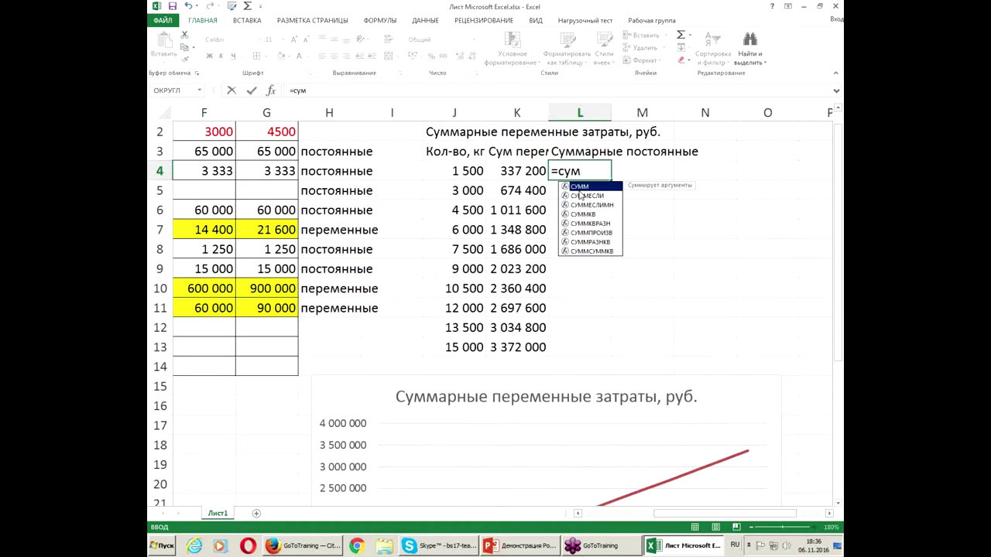
double_click(579, 187)
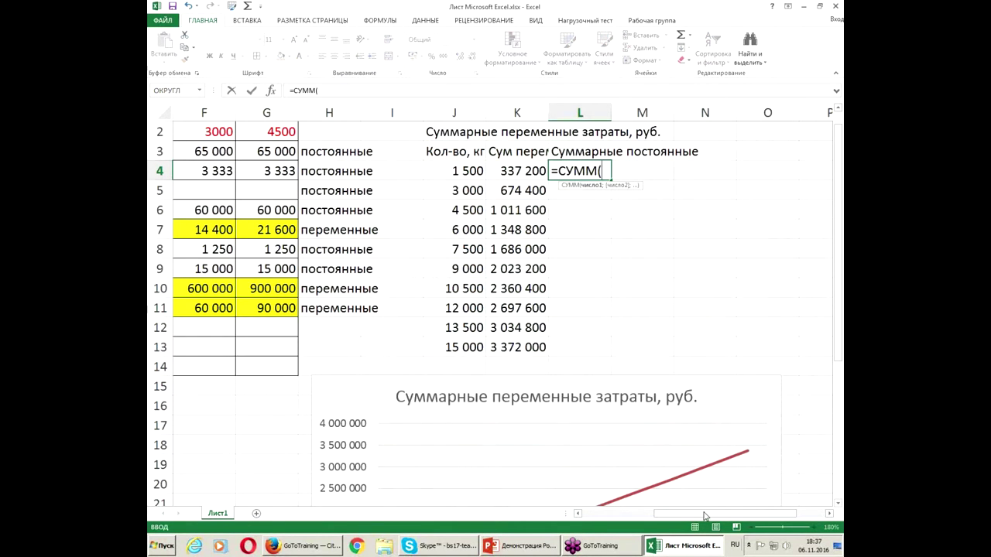
scroll(704, 516, "left", 4)
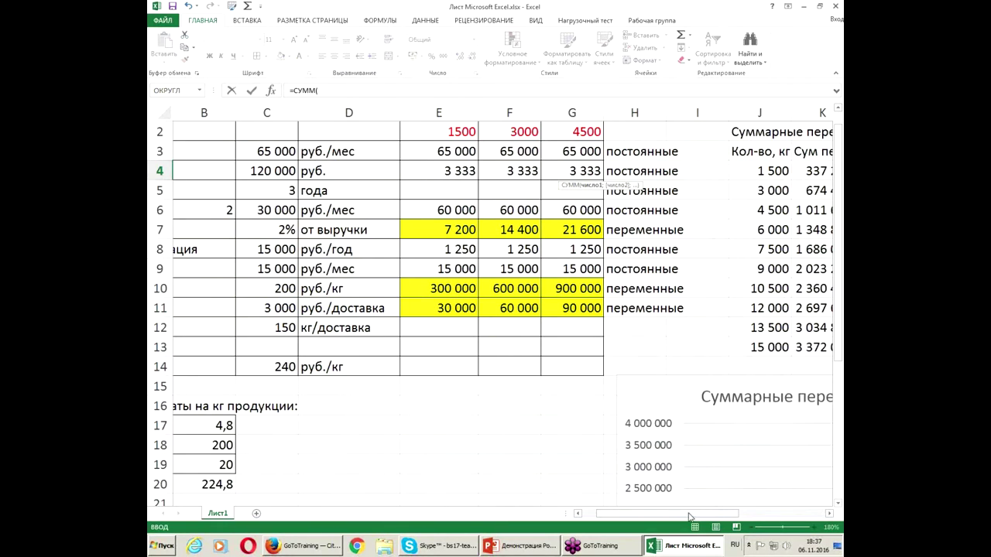
left_click_drag(689, 516, 639, 513)
left_click_drag(529, 147, 537, 202)
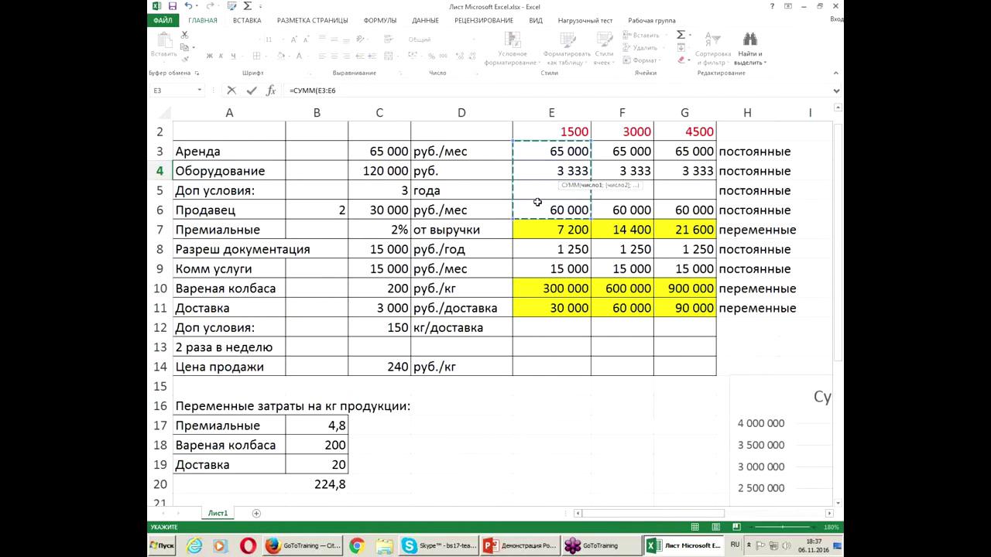
left_click(554, 250, "ctrl")
left_click_drag(555, 257, 568, 260)
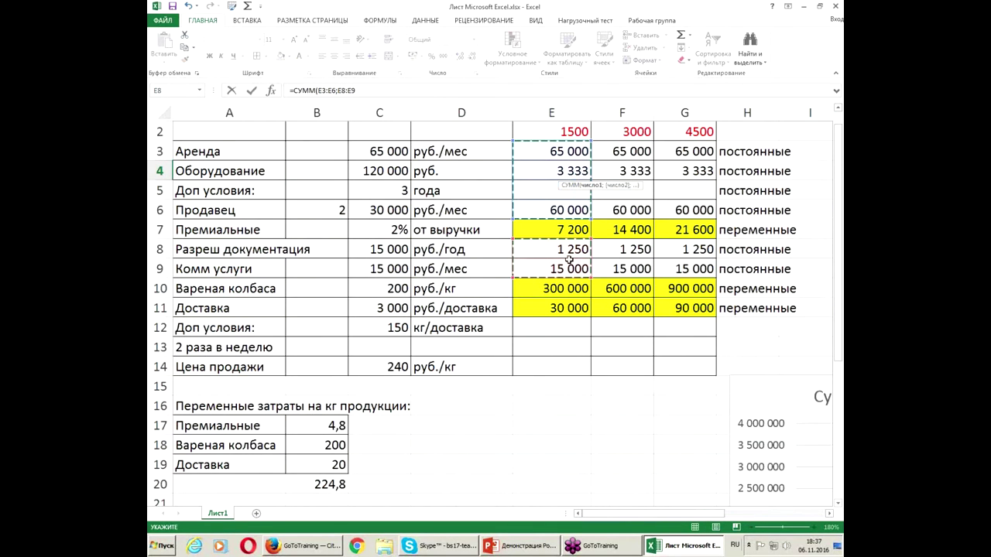
left_click_drag(319, 92, 357, 91)
key("F4")
left_click(399, 91)
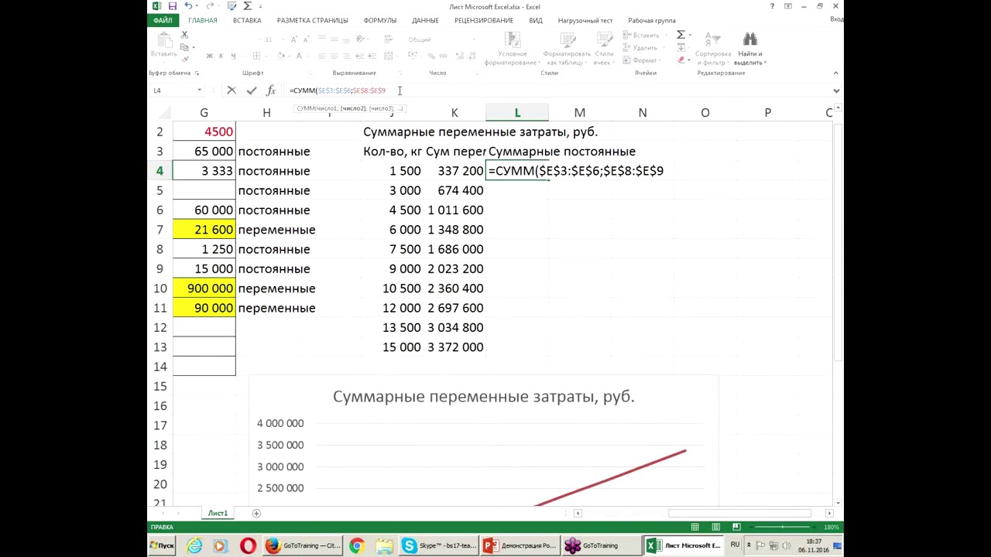
key("Return")
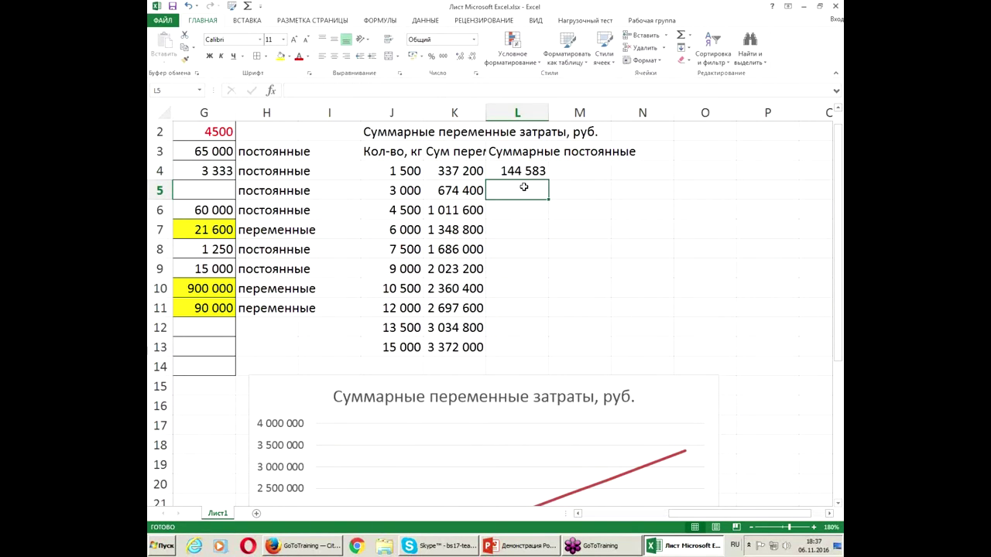
left_click(518, 171)
left_click_drag(548, 181, 548, 339)
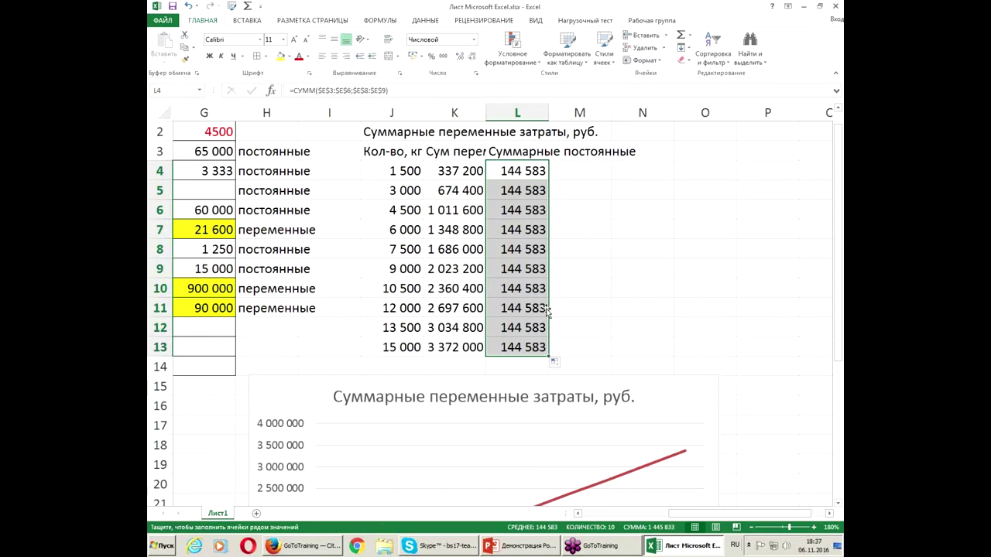
Wrap the headings in J3:L3, centre them horizontally and vertically, and widen columns J to L.
left_click_drag(381, 151, 507, 152)
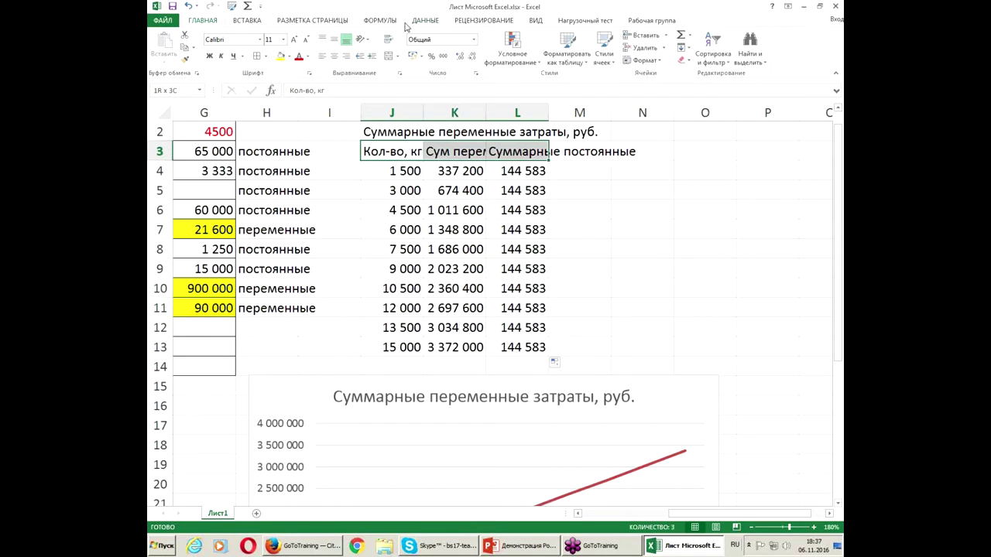
left_click(388, 39)
left_click_drag(392, 112, 577, 110)
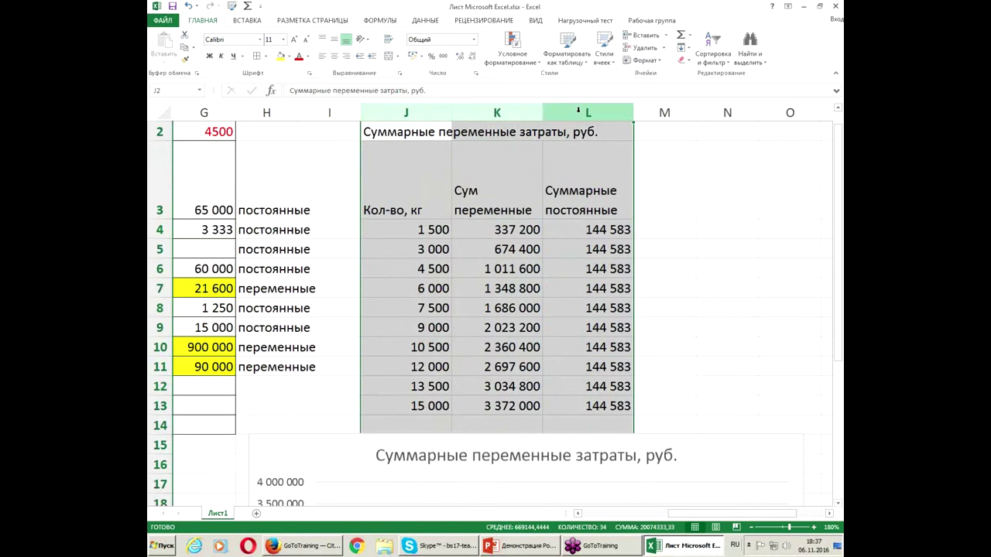
left_click_drag(398, 176, 557, 168)
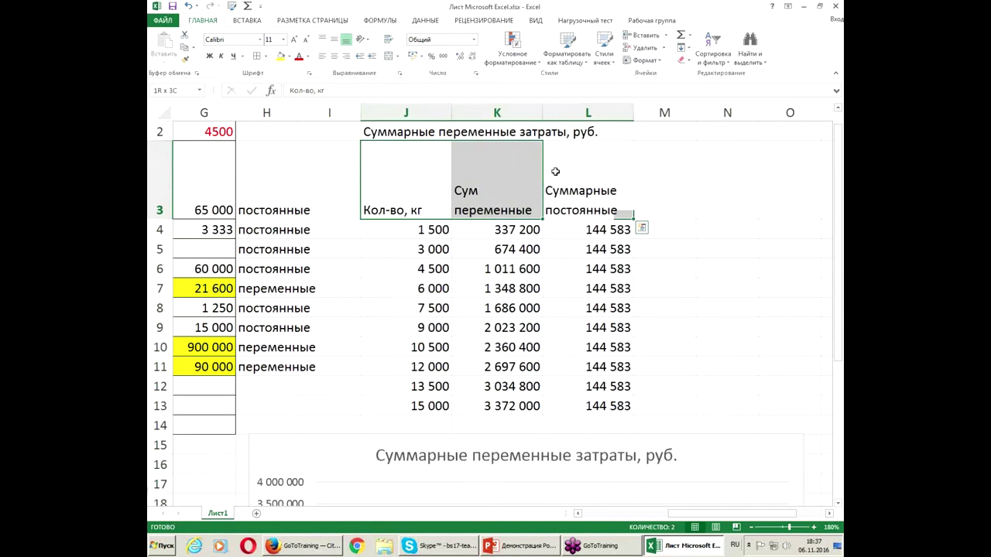
left_click(334, 38)
left_click(334, 57)
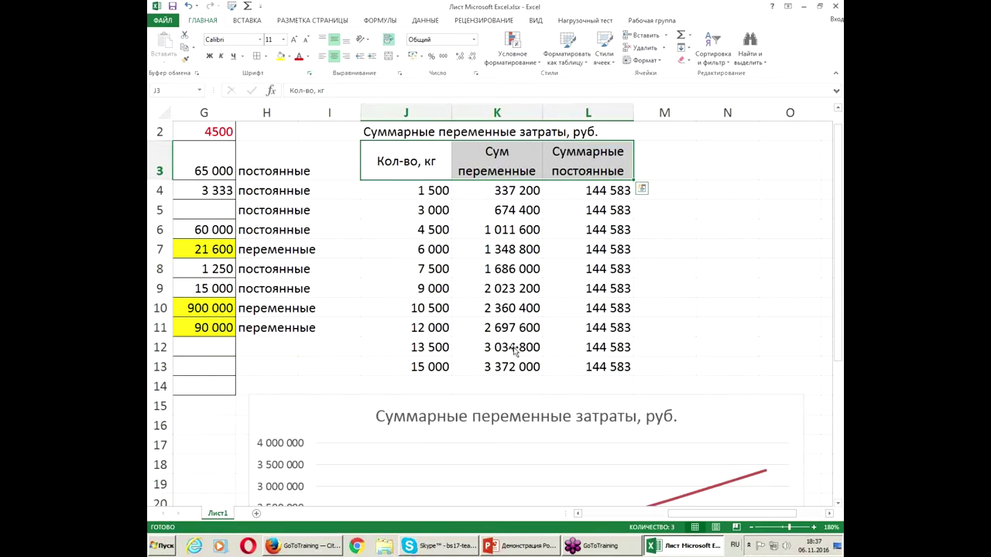
Shrink the variable cost chart and reposition it just below the table, starting at column H.
left_click(773, 401)
left_click_drag(803, 396, 400, 459)
left_click_drag(333, 460, 360, 384)
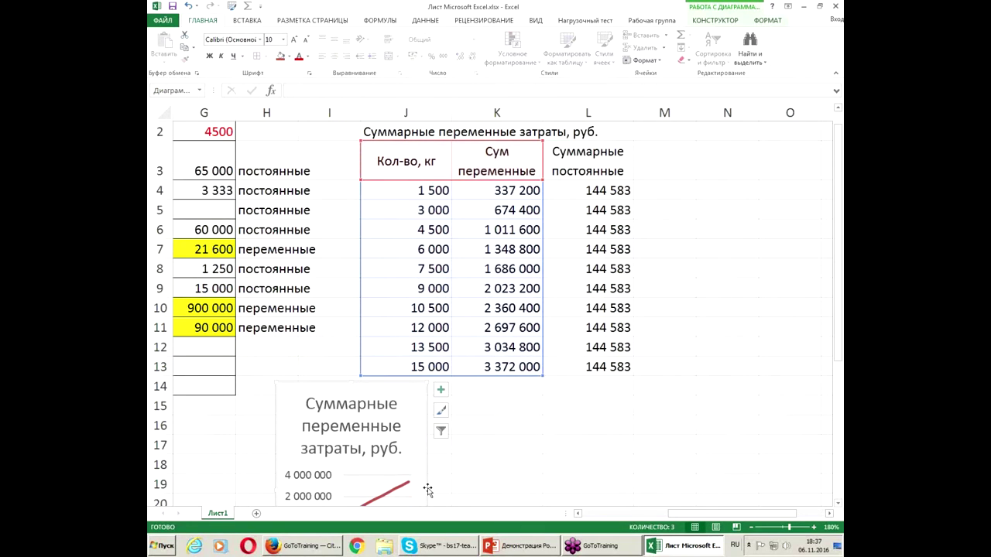
left_click_drag(426, 489, 470, 482)
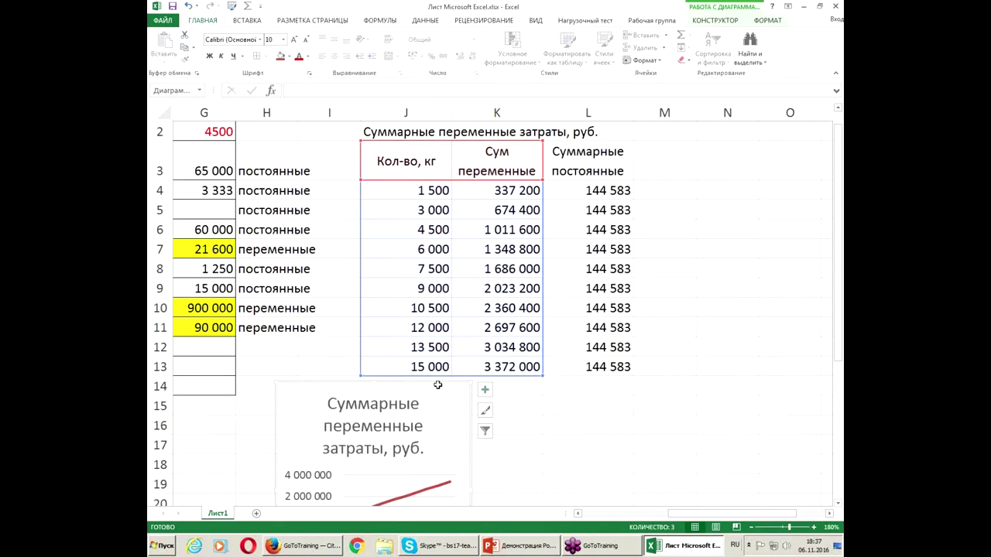
Insert a line chart from the quantities in J3:J13 and the total fixed costs in L3:L13.
mouse_move(406, 158)
left_mouse_down()
mouse_move(387, 287)
mouse_move(390, 368)
left_mouse_up()
left_click_drag(579, 154, 570, 363)
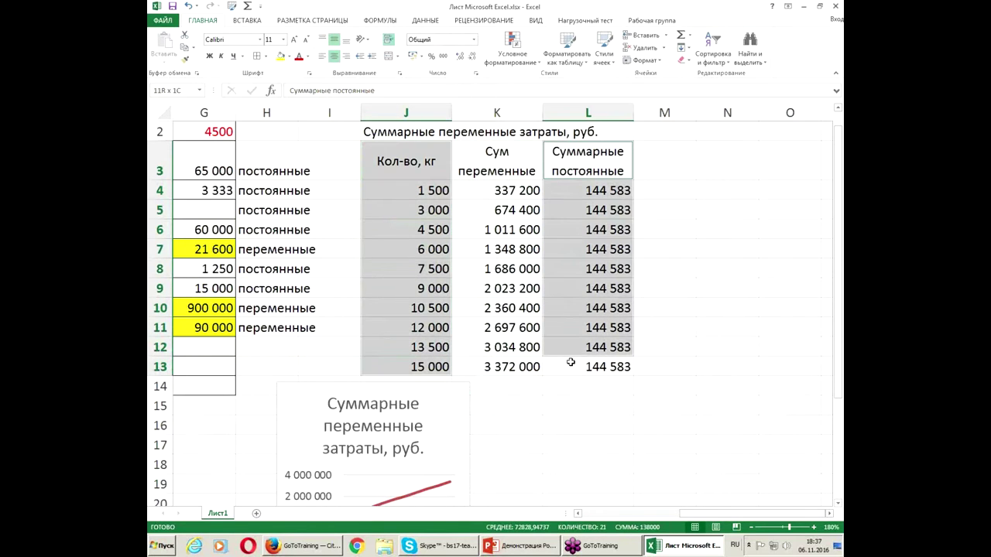
left_click(245, 20)
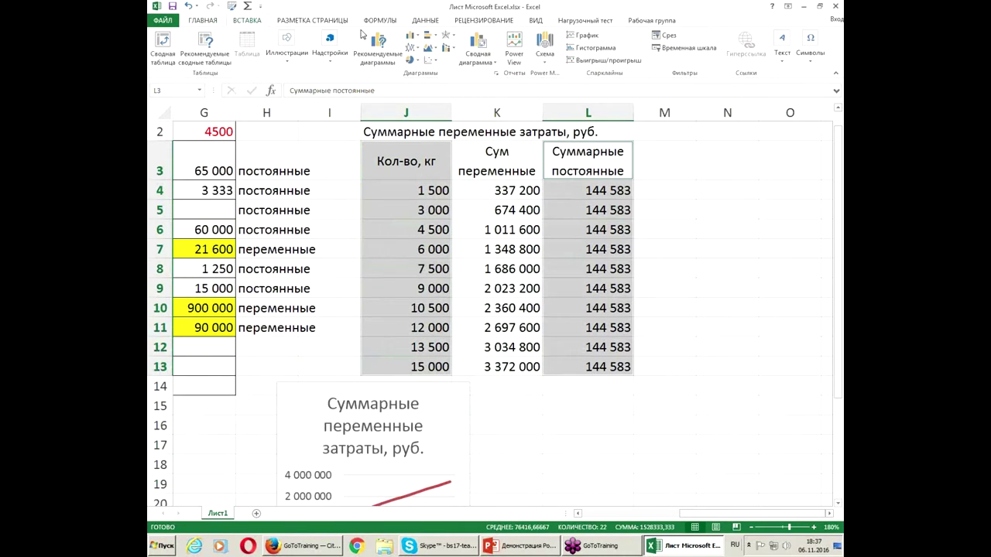
left_click(412, 48)
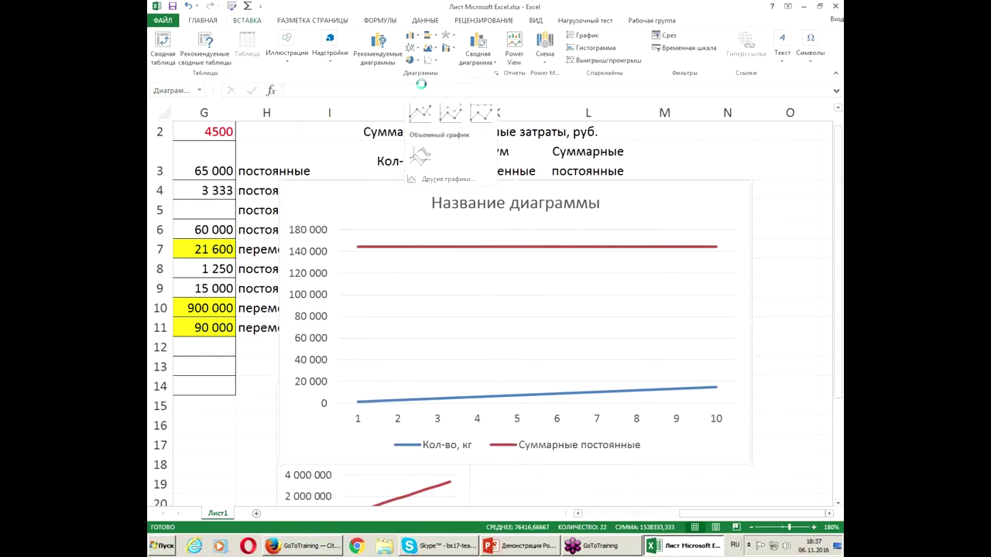
left_click(438, 91)
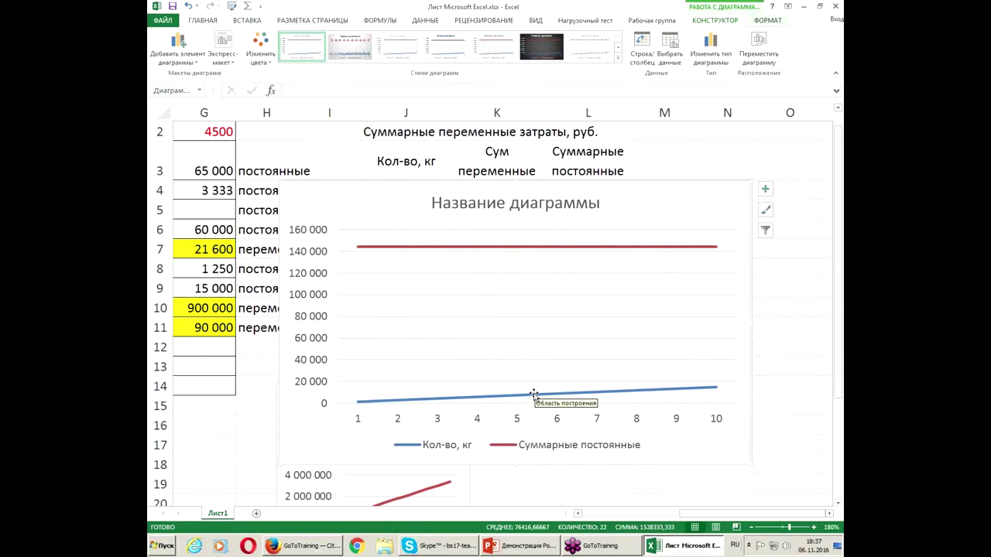
mouse_move(539, 397)
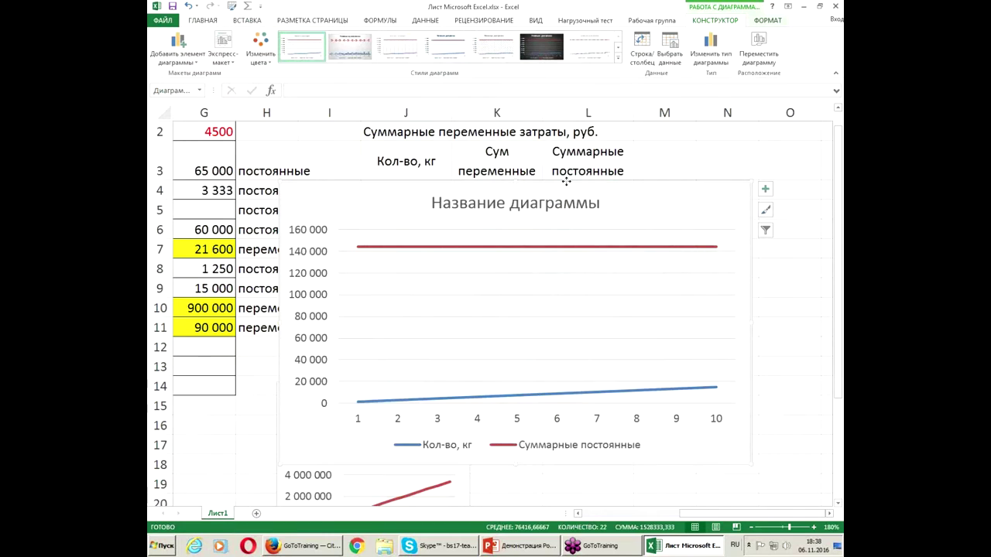
left_click(670, 54)
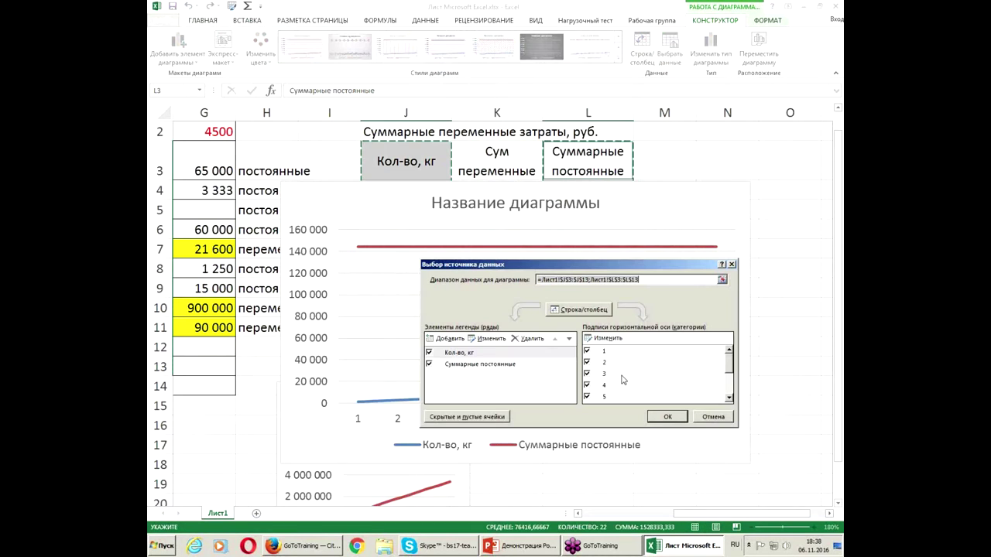
left_click(606, 338)
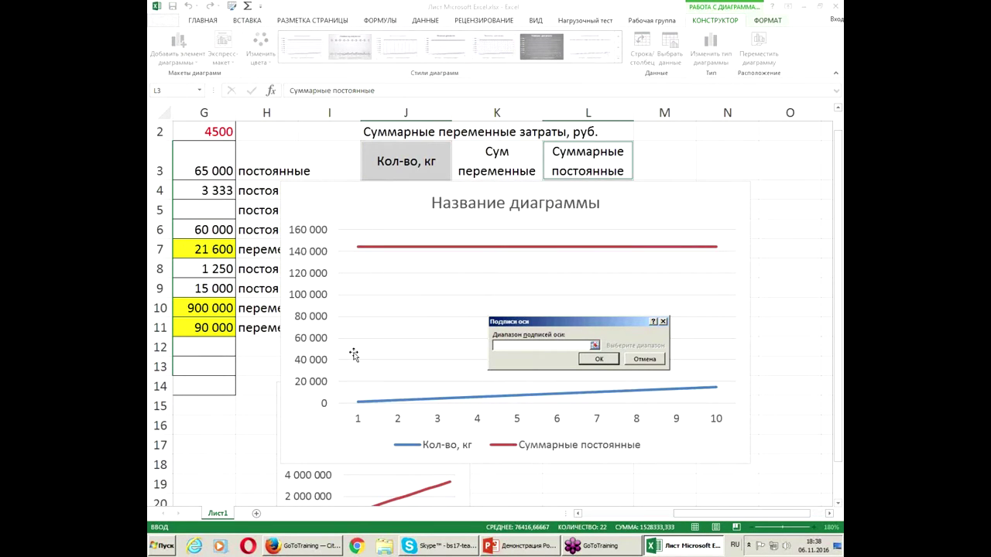
left_click(645, 360)
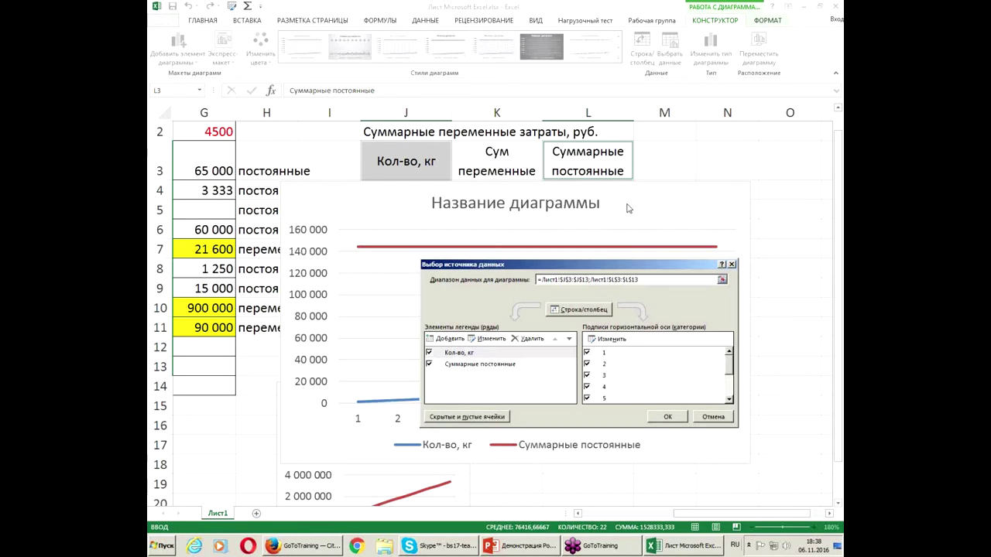
left_click(717, 420)
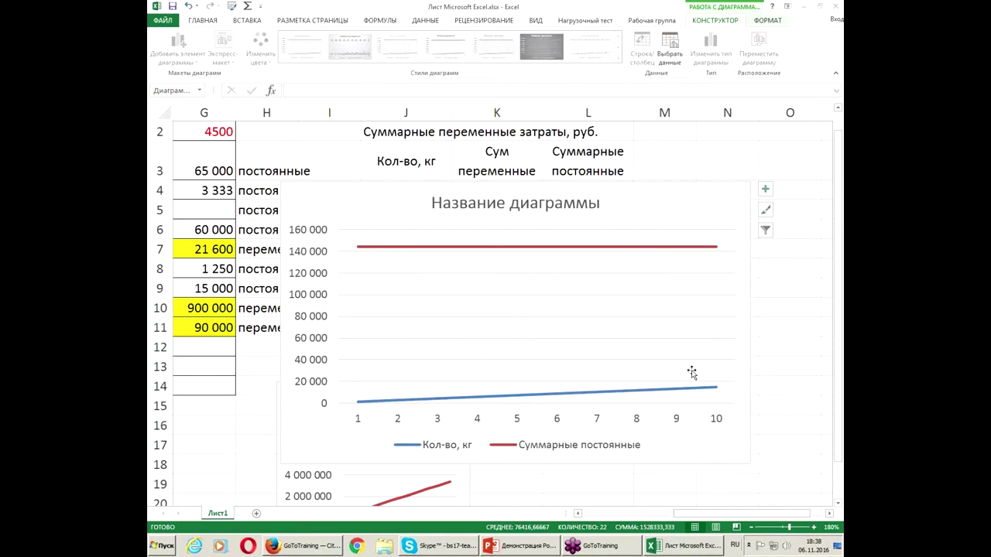
Move the fixed cost chart clear of the quantity column and set its horizontal axis labels to J4:J13.
left_click_drag(649, 181, 803, 160)
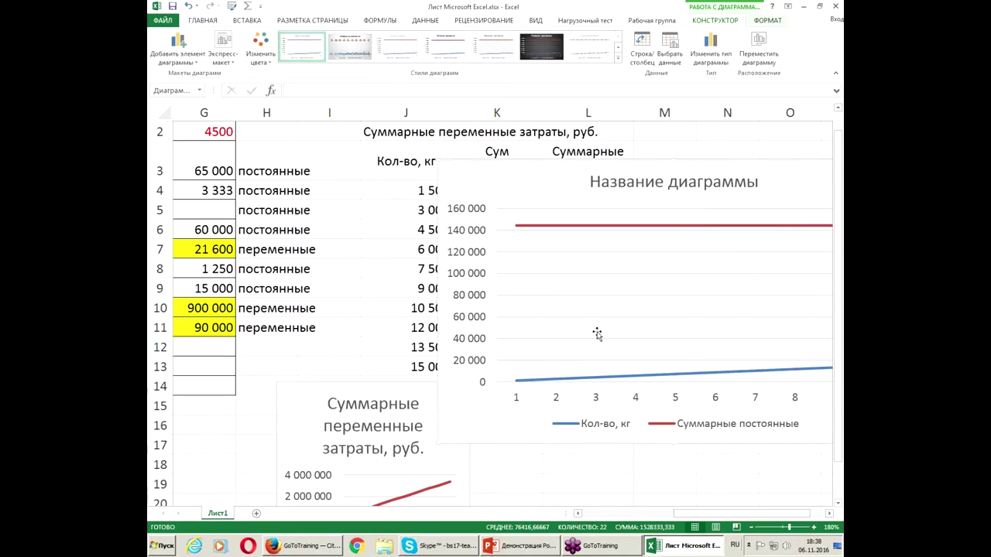
left_click(696, 58)
left_click(753, 77)
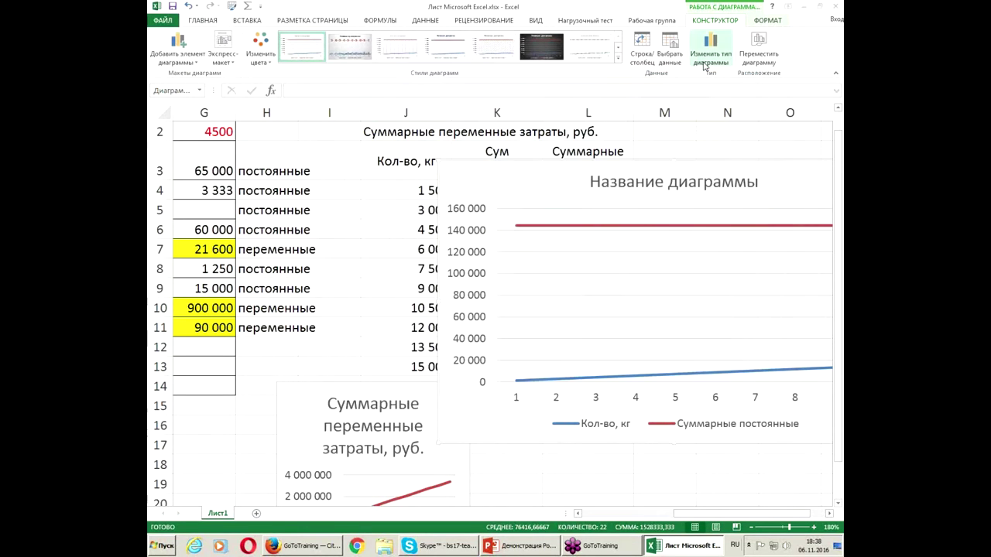
left_click(669, 53)
left_click(600, 339)
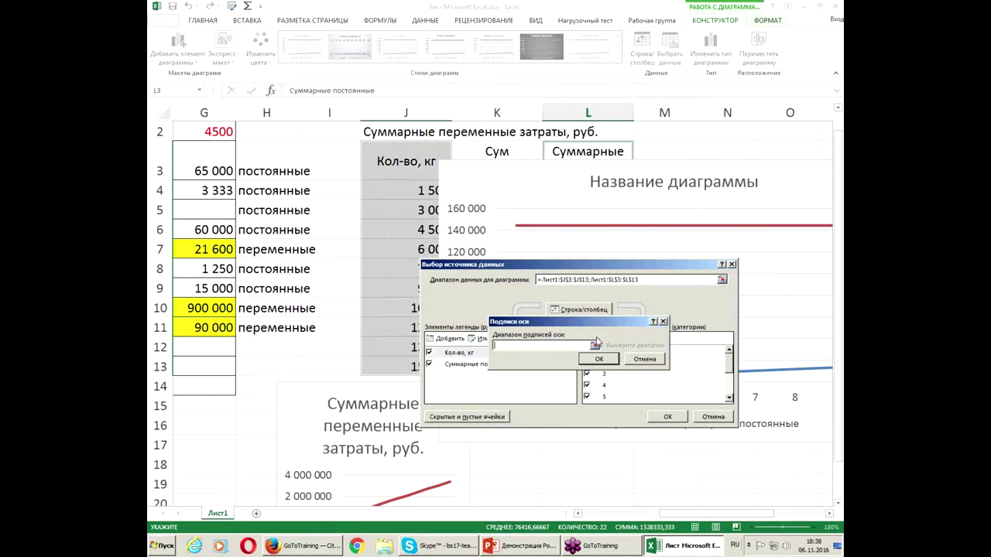
left_click(594, 345)
left_click_drag(402, 189, 415, 365)
left_click(598, 359)
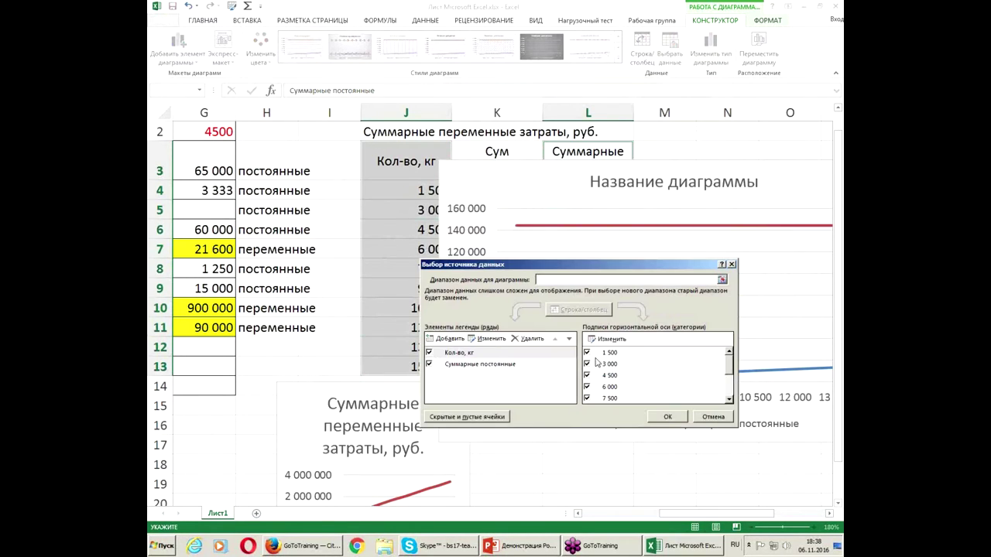
left_click(658, 416)
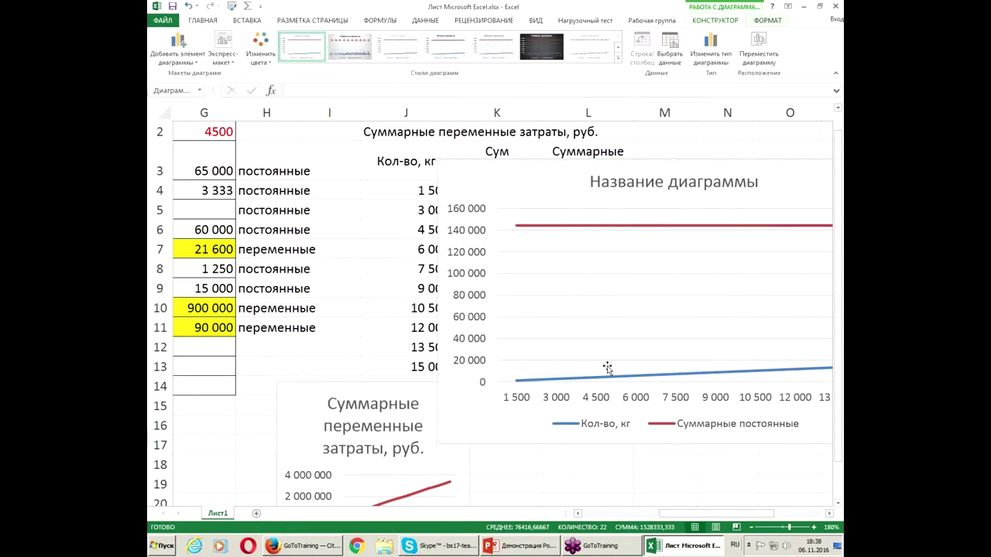
Remove the "Кол-во, кг" series from the fixed cost chart's source data.
left_click(672, 45)
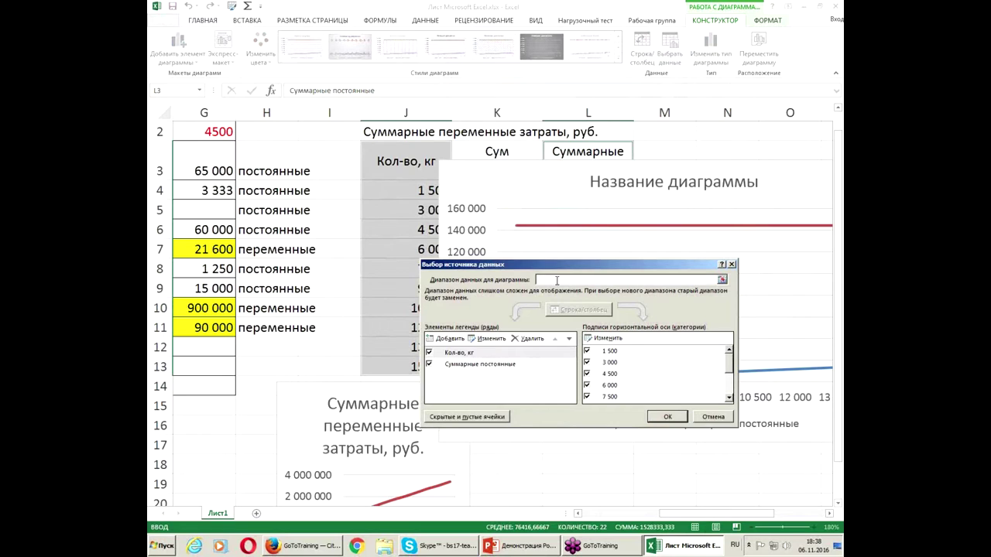
left_click(450, 353)
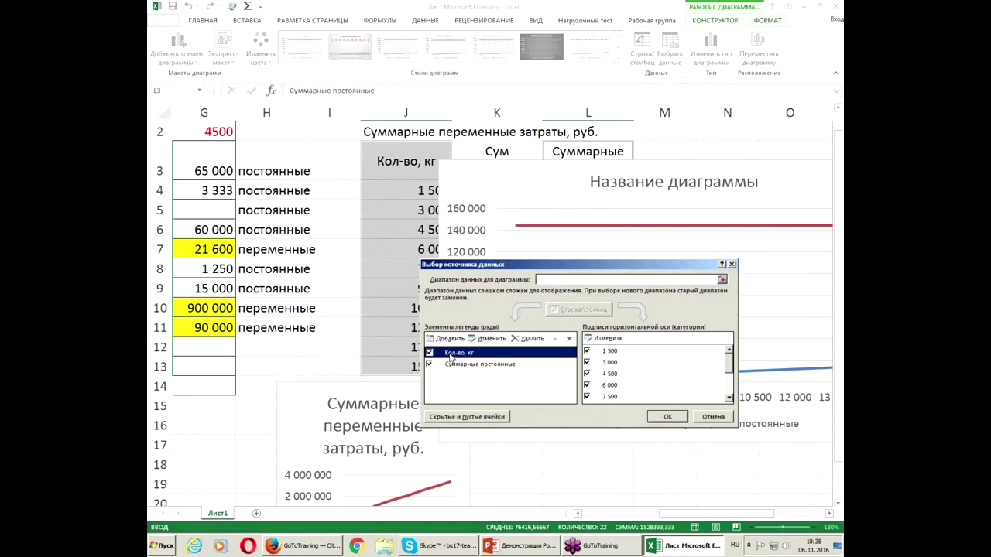
left_click(515, 341)
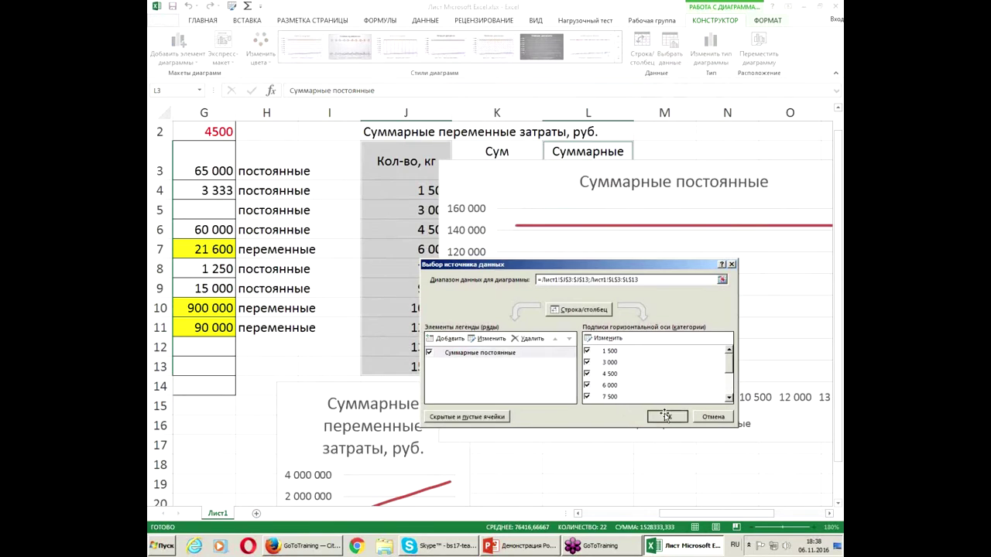
left_click(667, 417)
Shrink the fixed cost chart and place it beside the table, spanning about columns M to Q and rows 2 to 11.
left_click_drag(678, 161, 413, 132)
left_click_drag(557, 273, 524, 336)
left_click_drag(717, 513, 768, 513)
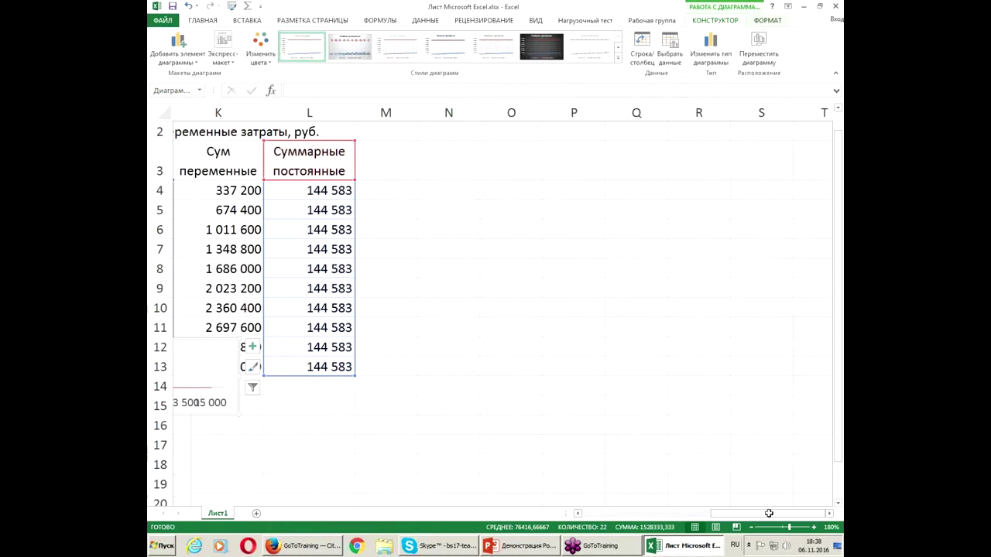
left_click_drag(194, 343, 694, 136)
left_click_drag(735, 212, 635, 320)
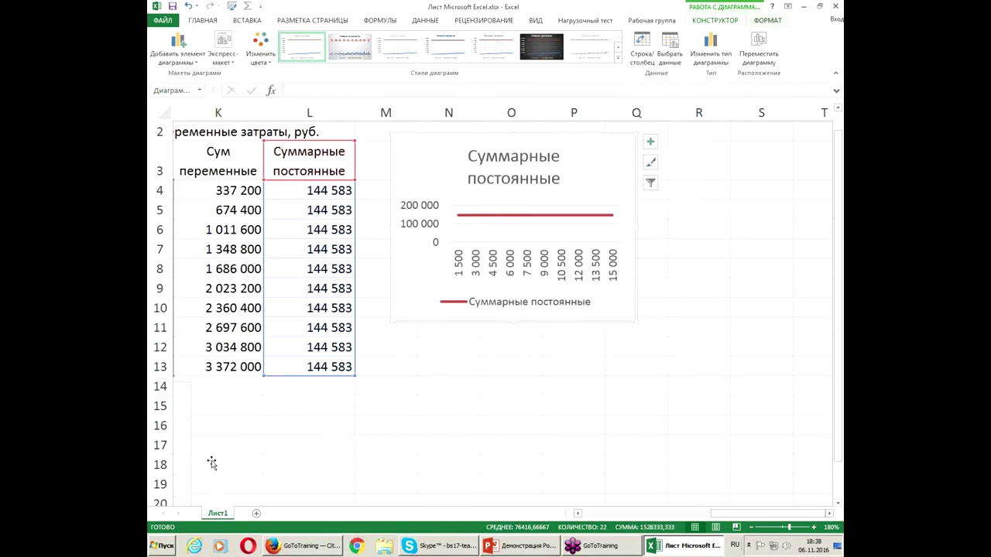
Move the variable cost chart beside the fixed cost chart, spanning about columns Q to T from row 2.
left_click_drag(188, 421, 830, 154)
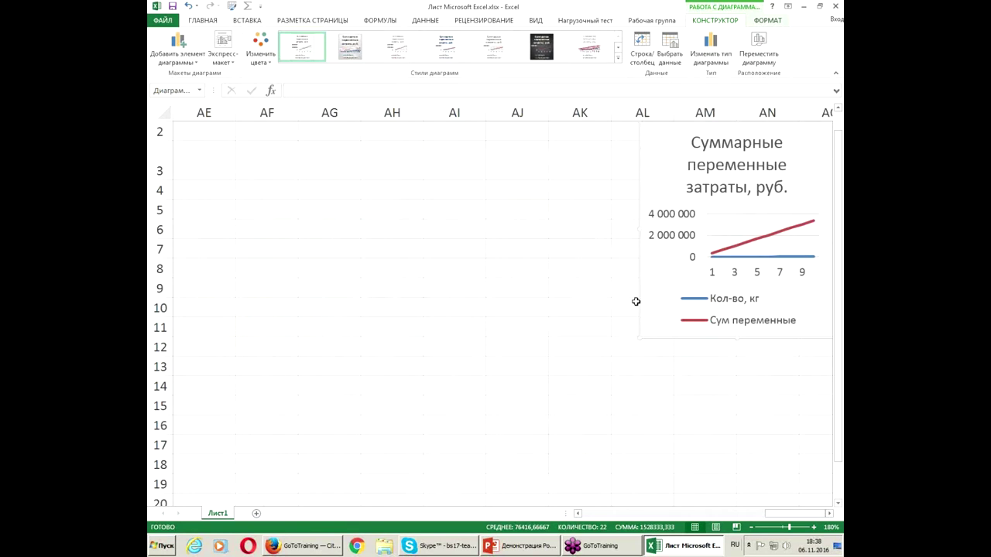
left_click_drag(639, 301, 219, 284)
left_click_drag(773, 516, 796, 516)
left_click_drag(701, 326, 315, 304)
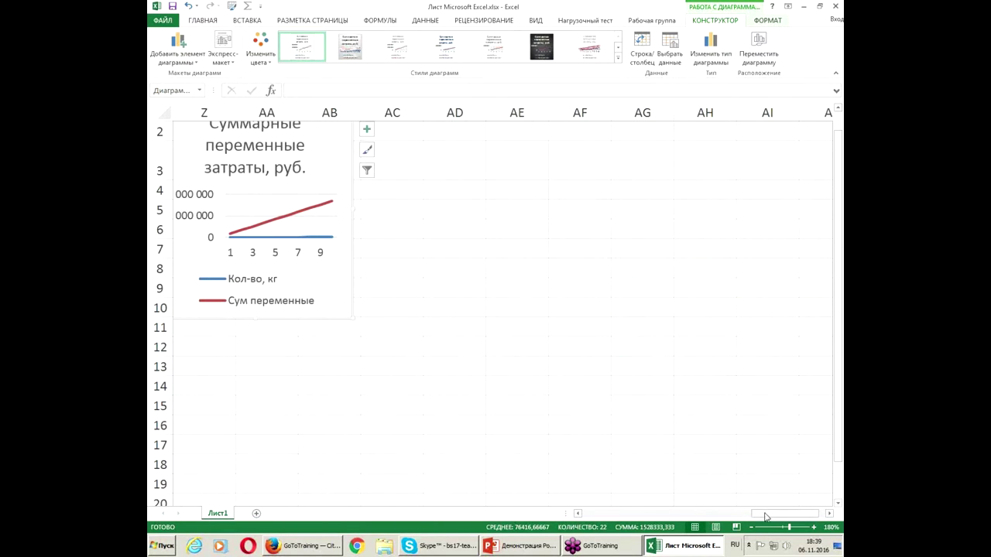
left_click_drag(765, 517, 733, 517)
left_click_drag(687, 321, 205, 340)
left_click_drag(765, 515, 735, 515)
left_click_drag(674, 271, 654, 278)
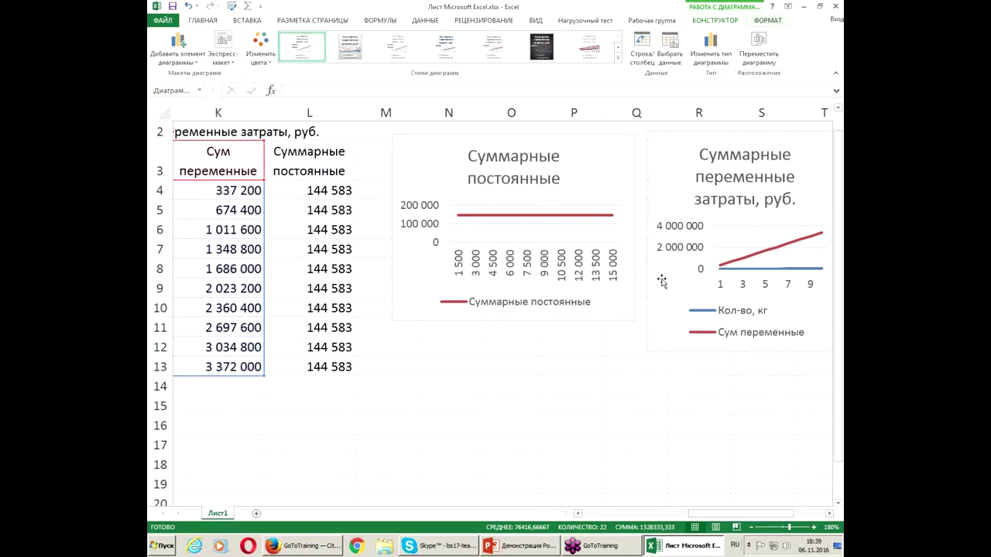
mouse_move(699, 513)
left_mouse_down()
mouse_move(715, 513)
mouse_move(706, 513)
left_mouse_up()
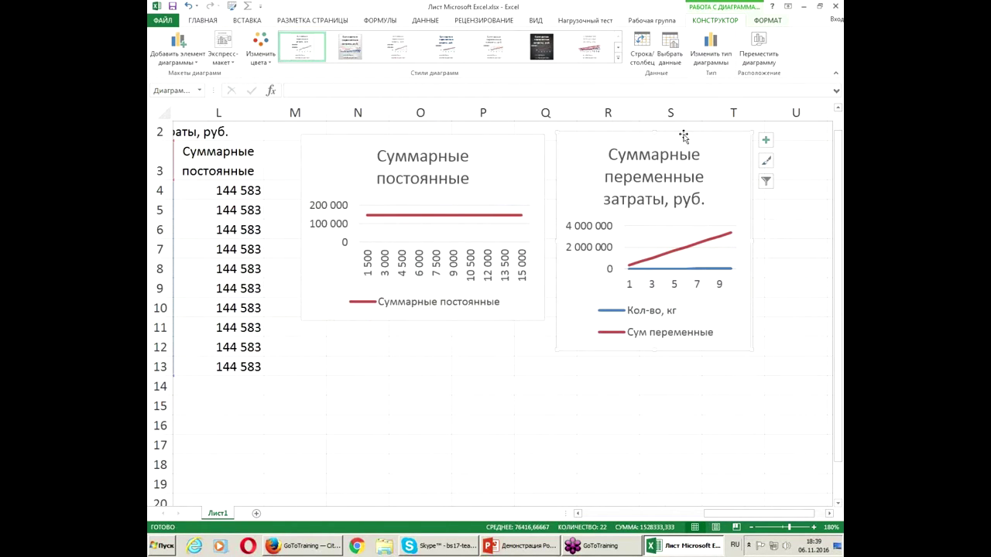
Remove the "Кол-во, кг" series from the variable cost chart and set its horizontal axis labels to J4:J13.
left_click(670, 56)
left_click(482, 353)
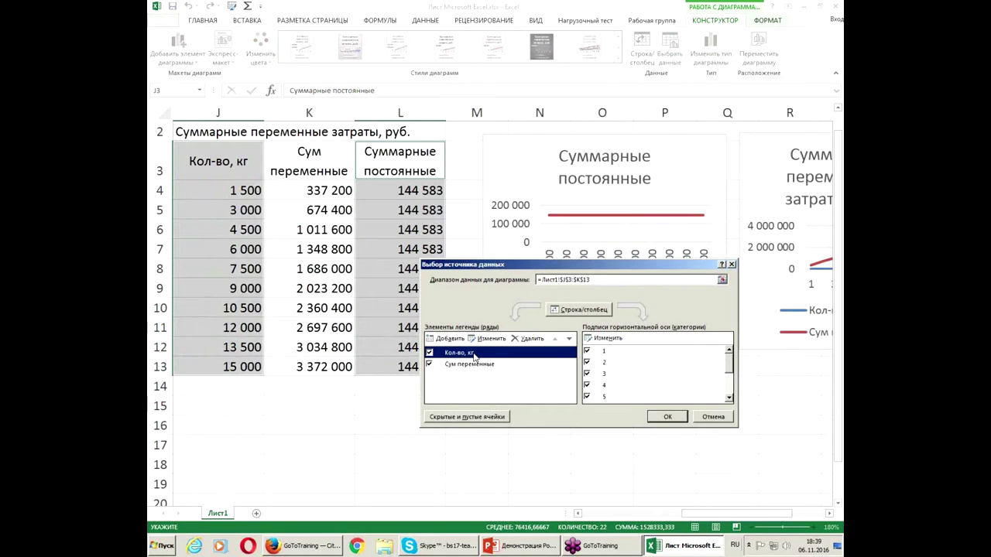
left_click(531, 338)
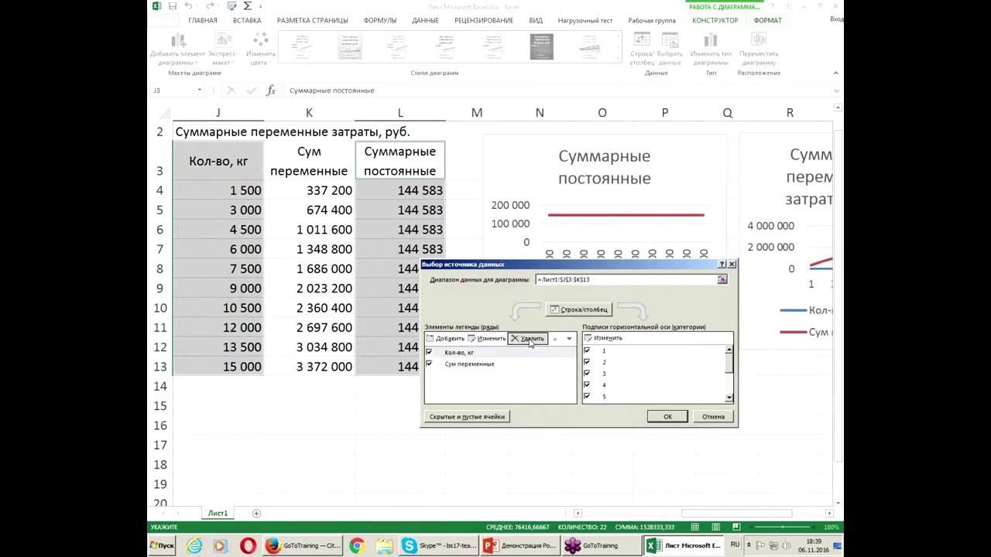
left_click(609, 339)
left_click_drag(231, 190, 236, 365)
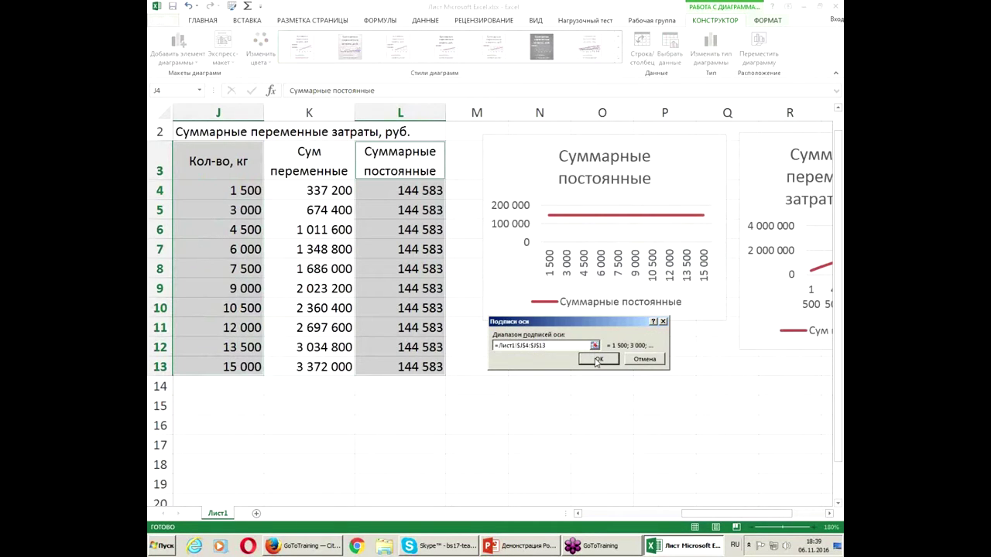
left_click(598, 359)
left_click(735, 500)
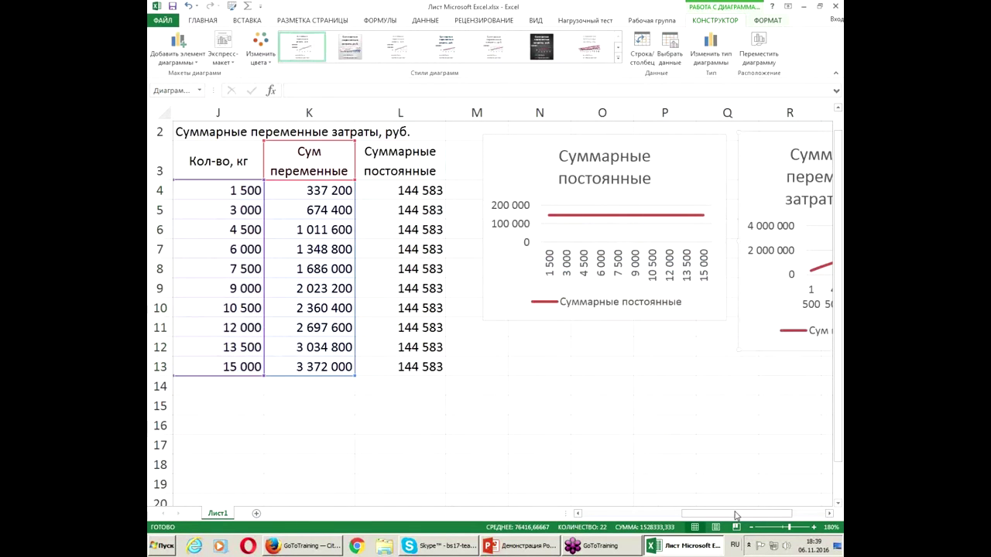
Widen the variable cost chart to column U and reduce its height slightly.
left_click_drag(735, 515, 758, 514)
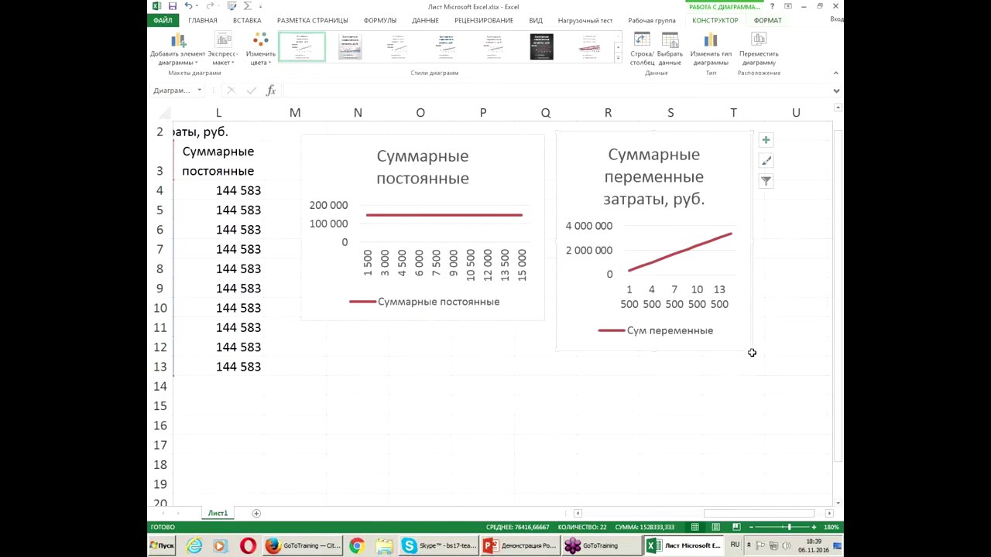
mouse_move(750, 348)
left_mouse_down()
mouse_move(747, 318)
mouse_move(765, 326)
left_mouse_up()
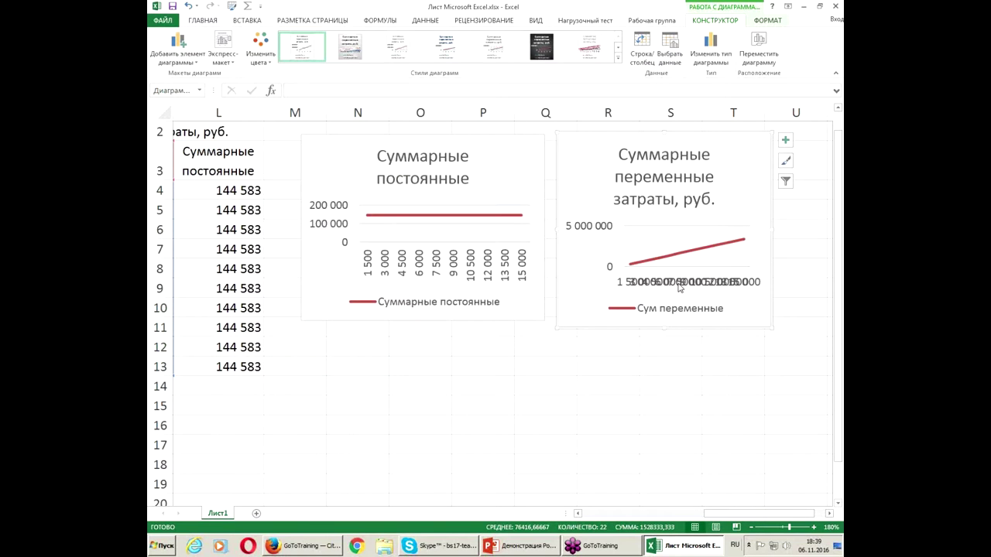
left_click_drag(772, 328, 797, 335)
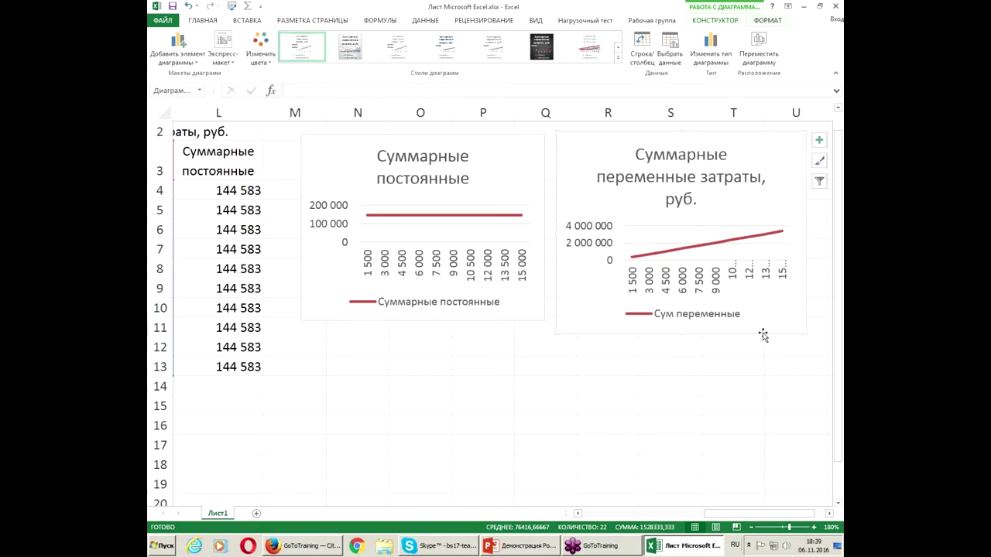
Move the fixed cost chart clear of column M and enter the heading "Перемен на ед" in M3.
left_click_drag(728, 516, 700, 515)
left_click_drag(495, 135, 534, 153)
left_click(471, 158)
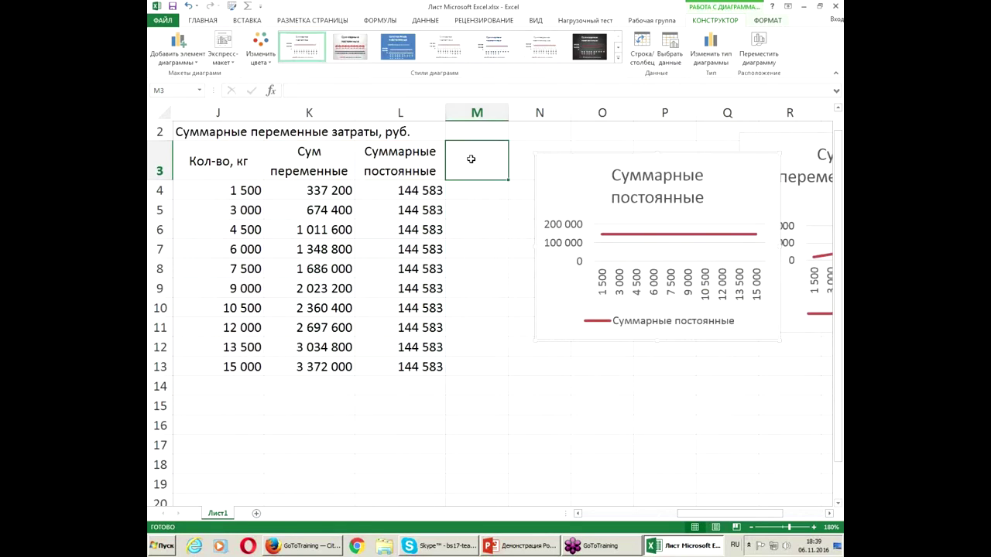
type("Пе")
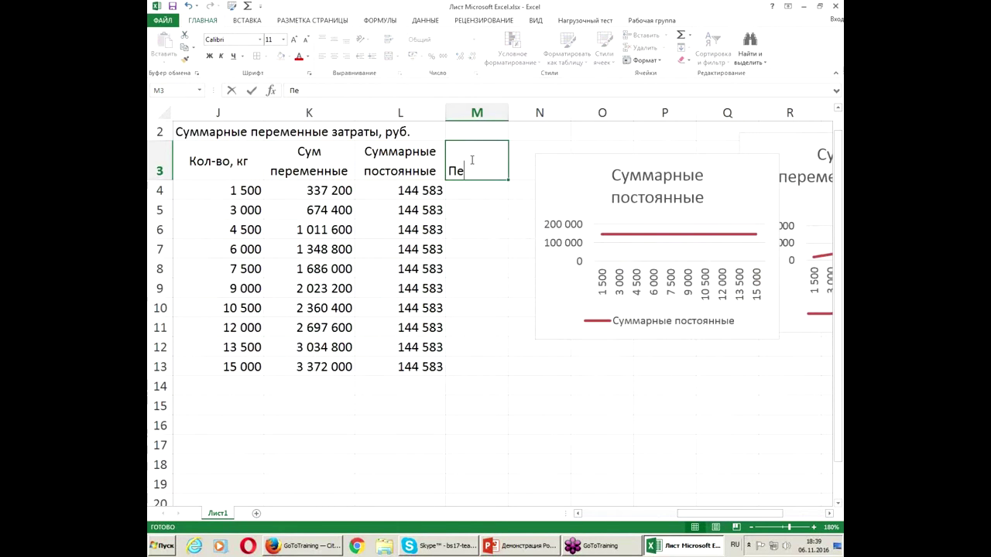
type("реме")
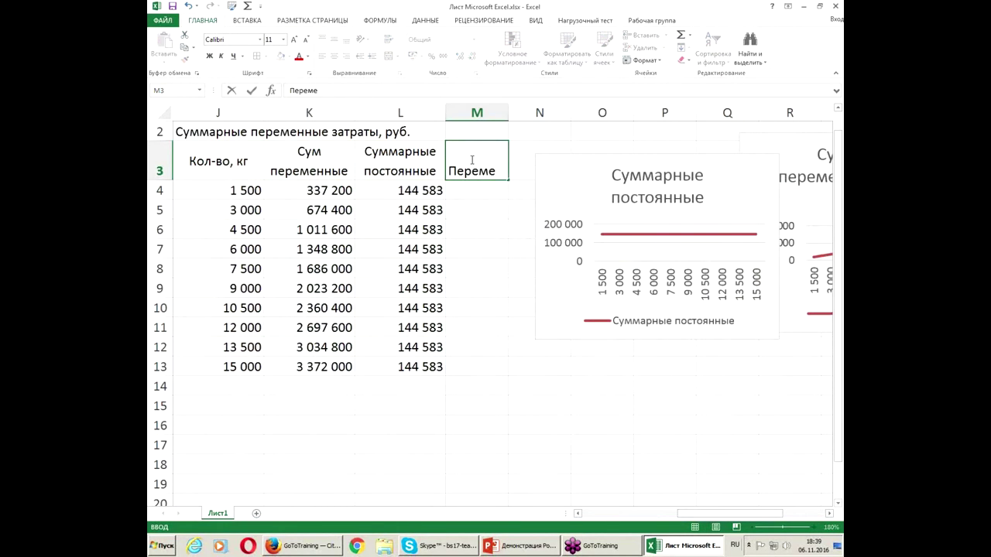
type("н на ед")
Calculate variable costs per unit in M4 with =K4/J4 and fill the formula down to M13.
left_click(462, 190)
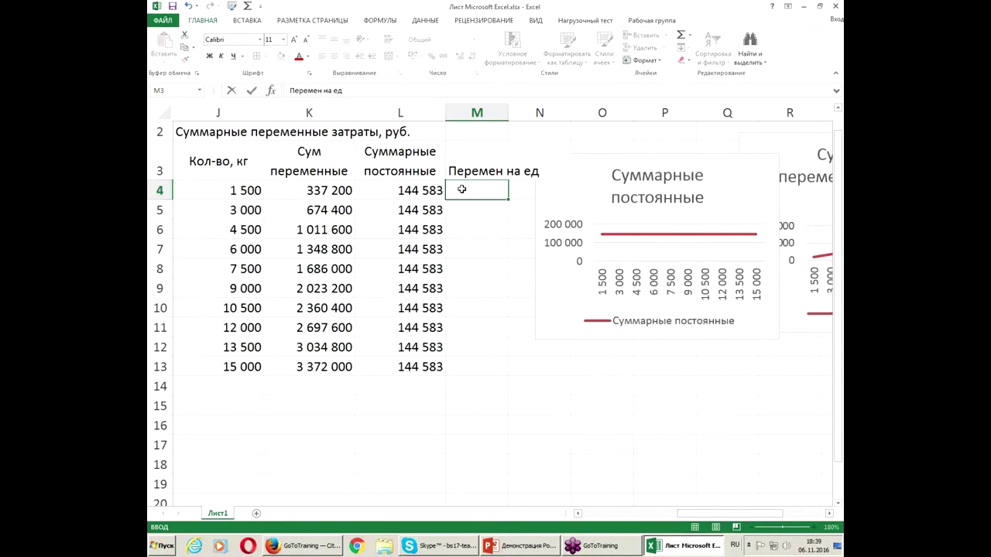
type("=")
left_click(333, 188)
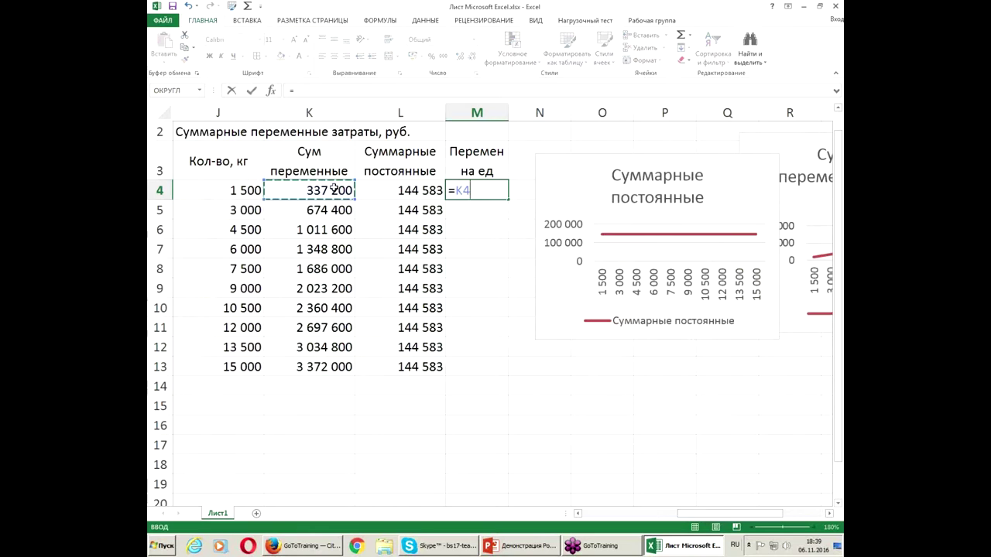
type("/")
left_click(233, 190)
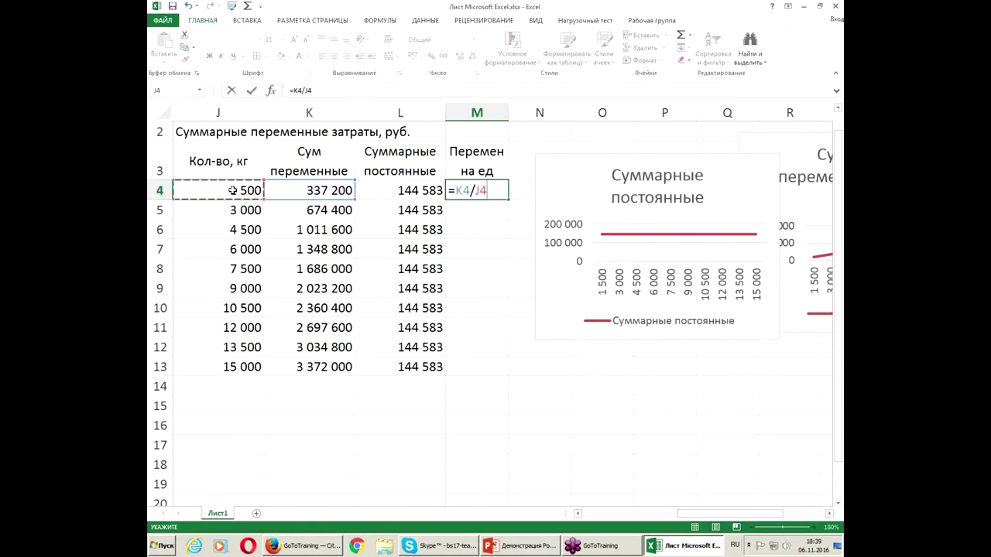
key("Return")
left_click(479, 192)
left_click_drag(507, 200, 487, 371)
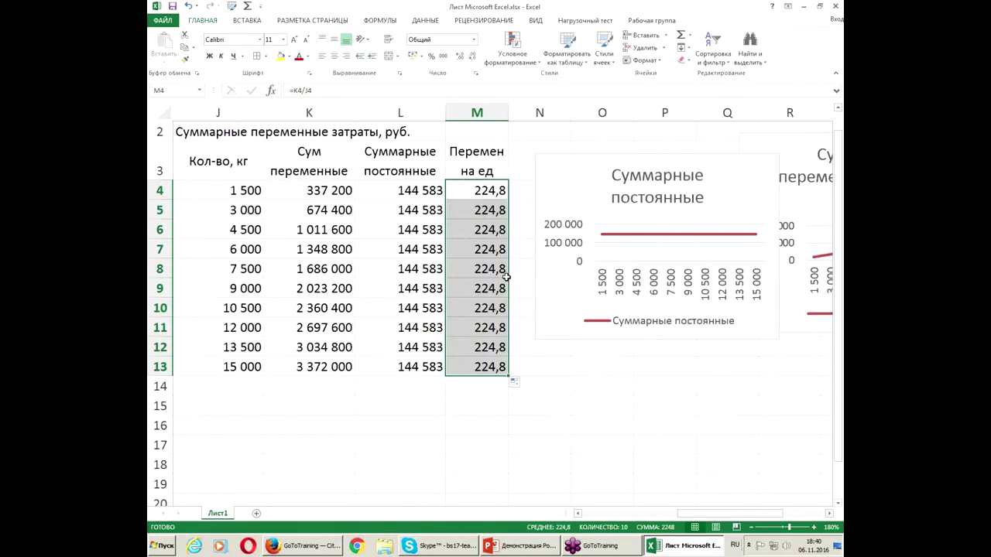
Move the fixed cost chart clear of column N and enter the heading "Постоянные на ед" in N3.
left_click(529, 173)
left_click_drag(566, 155, 610, 146)
left_click(536, 166)
type("постоян")
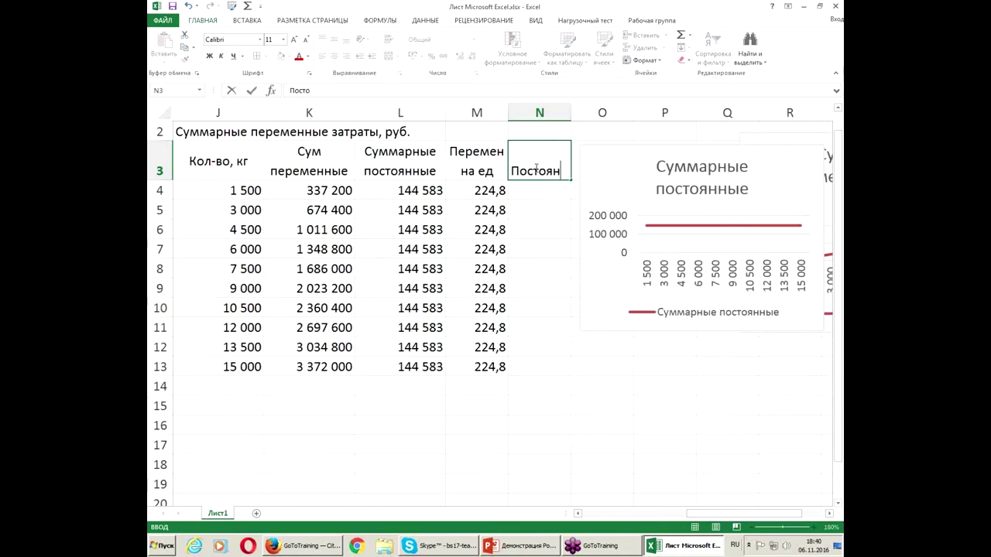
type("ные на ед")
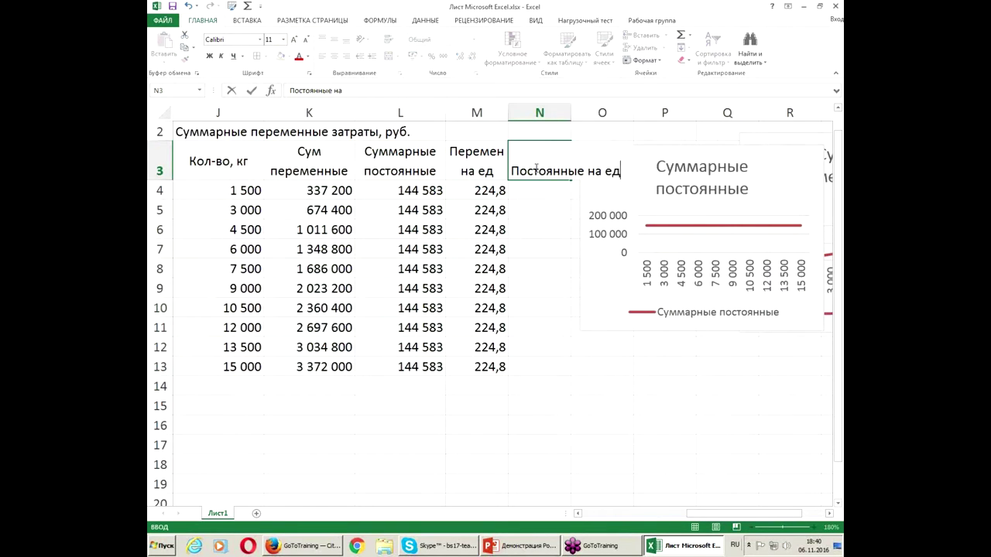
key("Return")
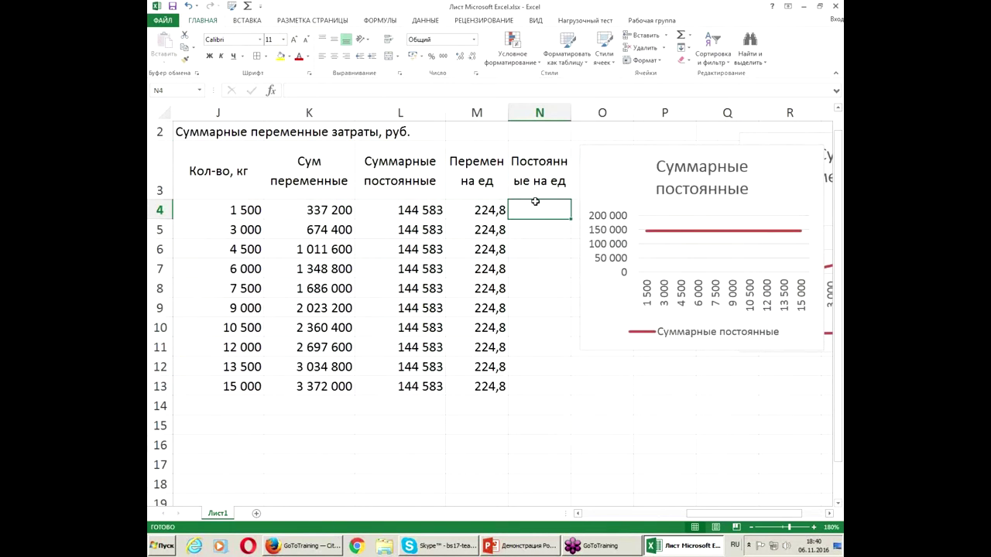
Calculate fixed costs per unit in N4 with =L4/J4 and fill the formula down to N13.
type("=")
left_click(413, 207)
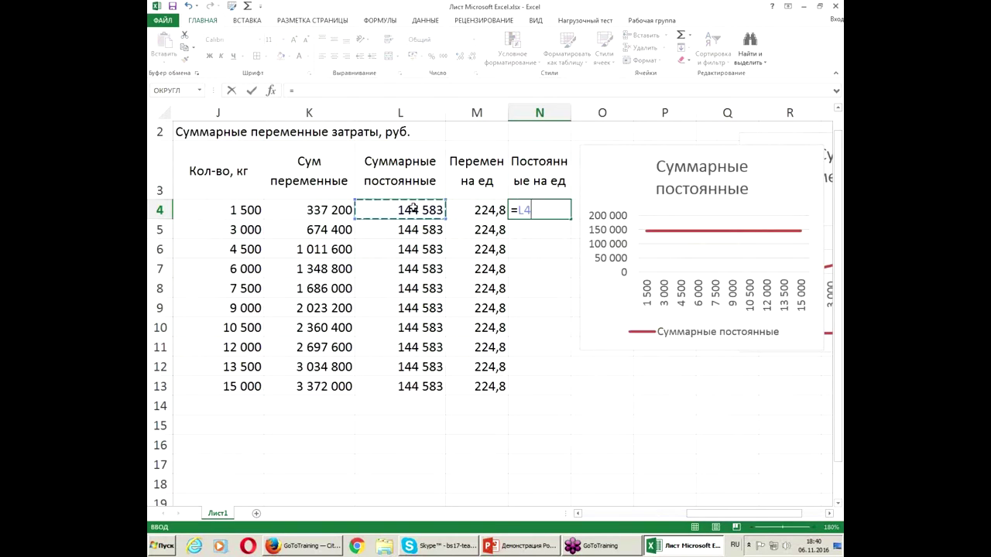
type("/")
left_click(239, 208)
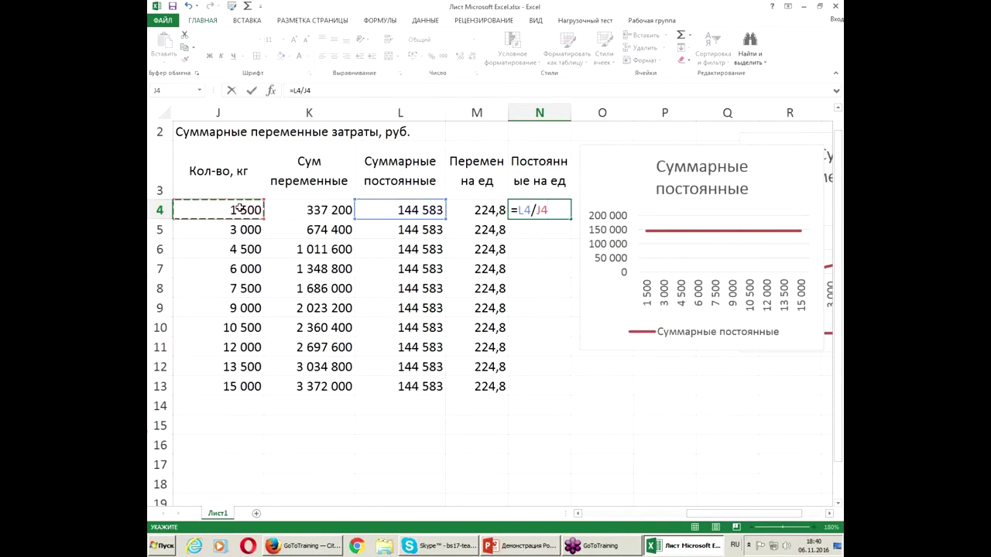
key("Return")
left_click(540, 214)
left_click_drag(566, 222, 551, 391)
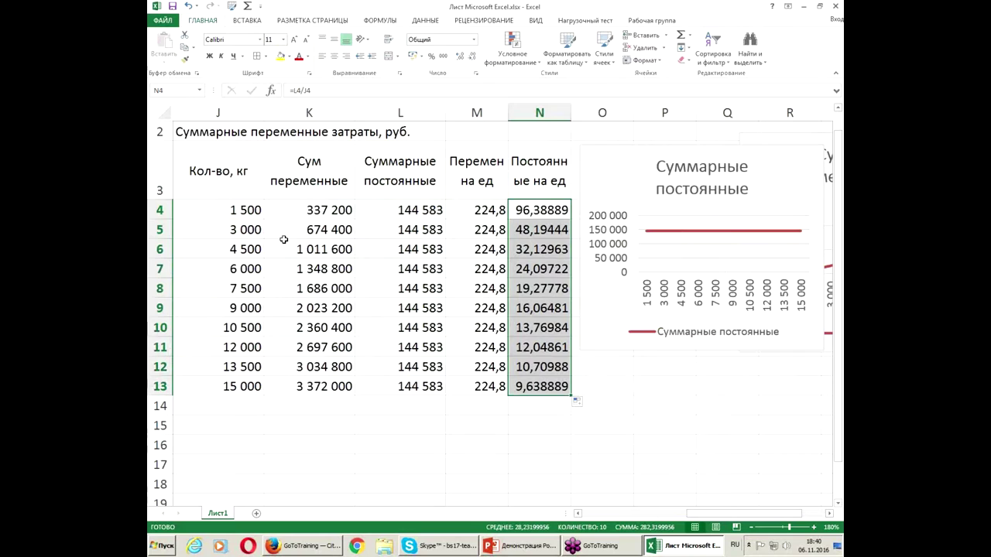
Insert a basic line chart from the per-unit variable costs in M3:M13.
left_click_drag(483, 166, 479, 379)
left_click(254, 22)
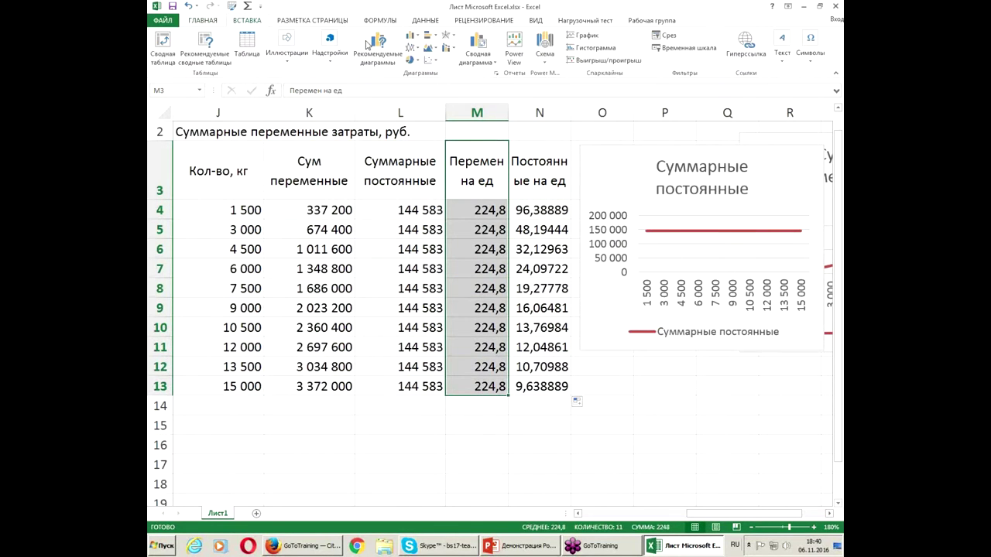
left_click(412, 48)
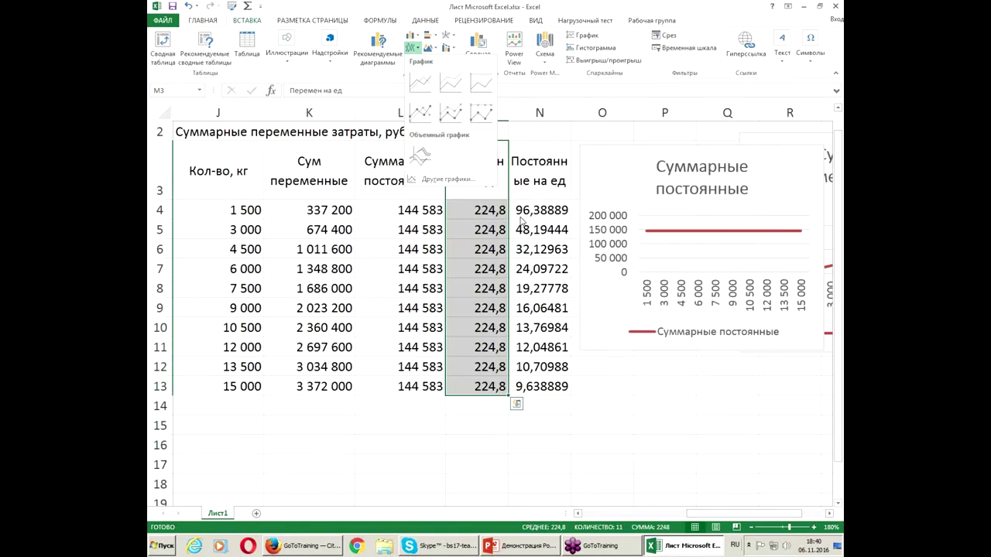
left_click(419, 83)
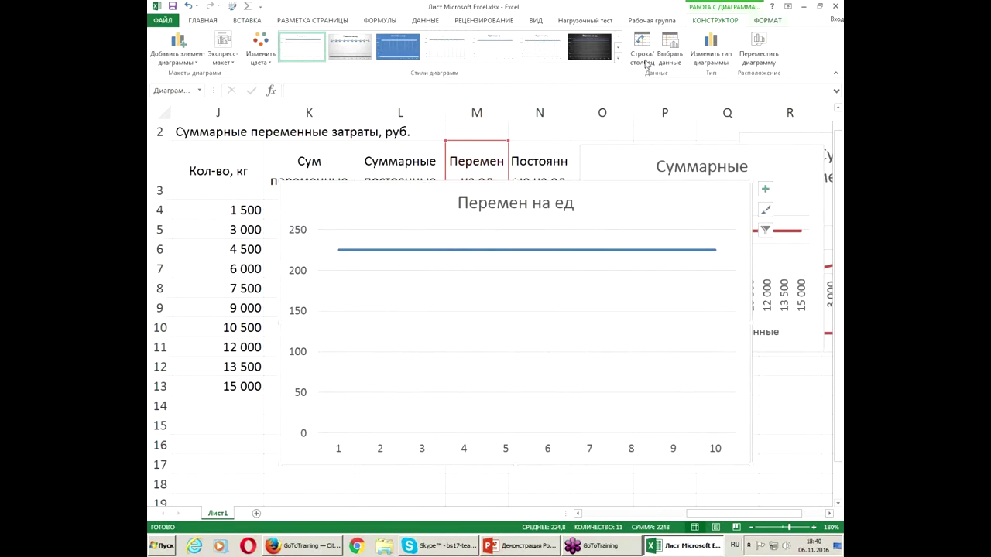
Set the horizontal axis labels of the "Перемен на ед" chart to the quantities in J4:J13.
left_click(670, 54)
left_click(613, 332)
left_click_drag(240, 211, 230, 385)
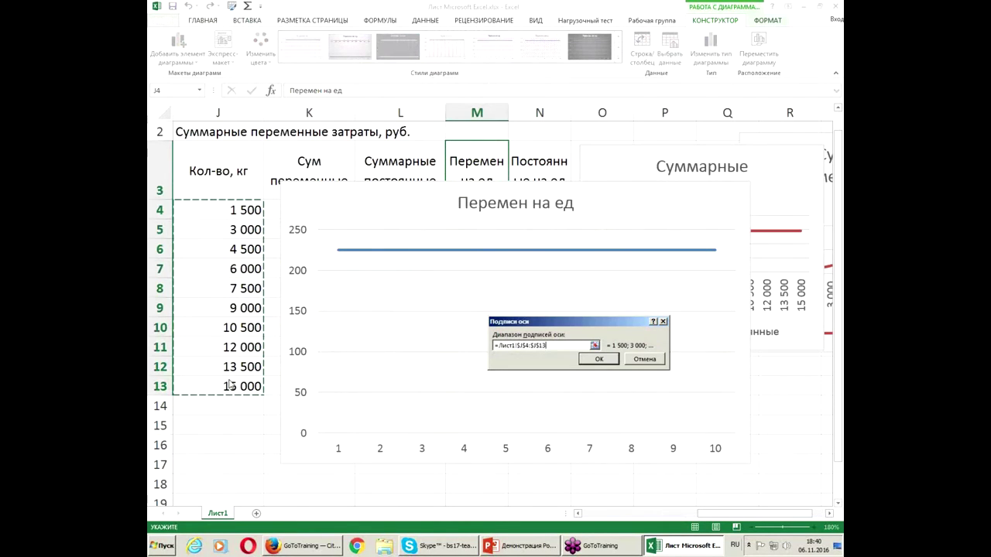
left_click(589, 360)
left_click(662, 440)
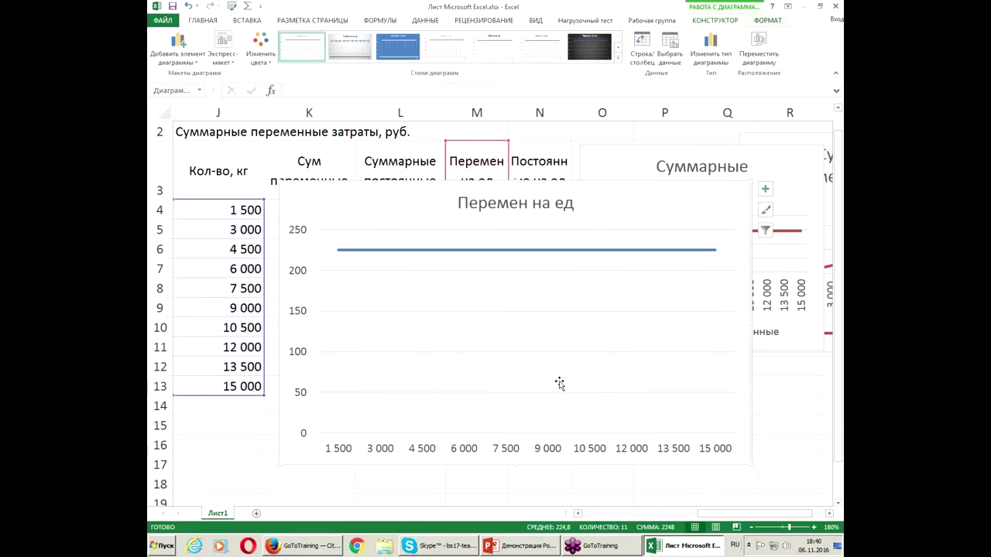
Narrow the "Перемен на ед" chart and move it directly below the fixed cost chart.
left_click_drag(751, 465, 513, 480)
left_click_drag(400, 186, 710, 356)
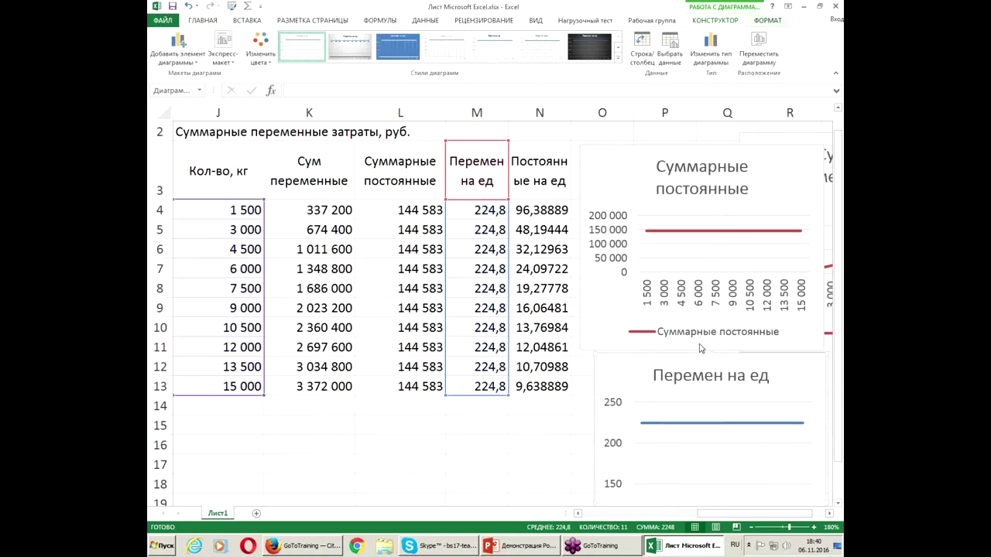
Insert a basic line chart from the per-unit fixed costs in N3:N13.
left_click_drag(527, 161, 533, 379)
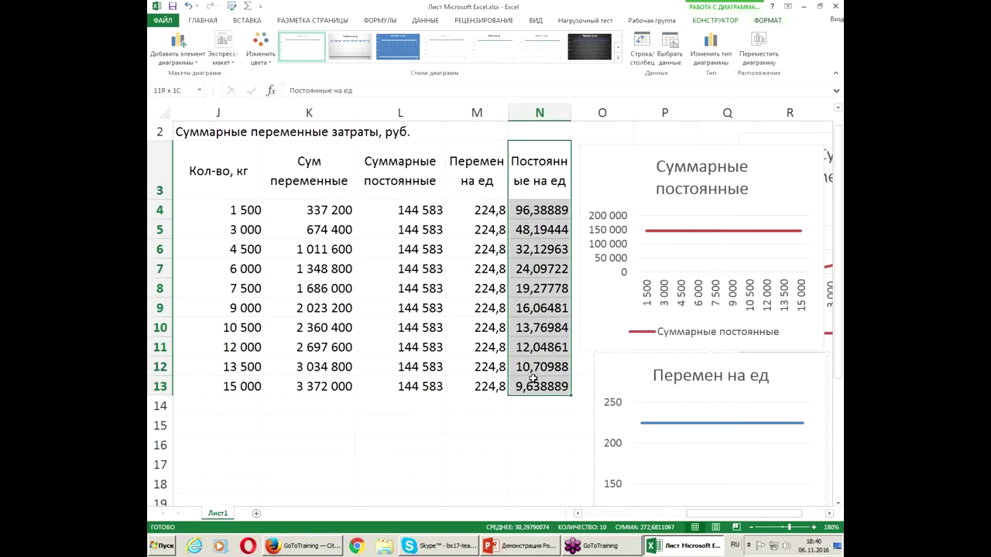
left_click(247, 20)
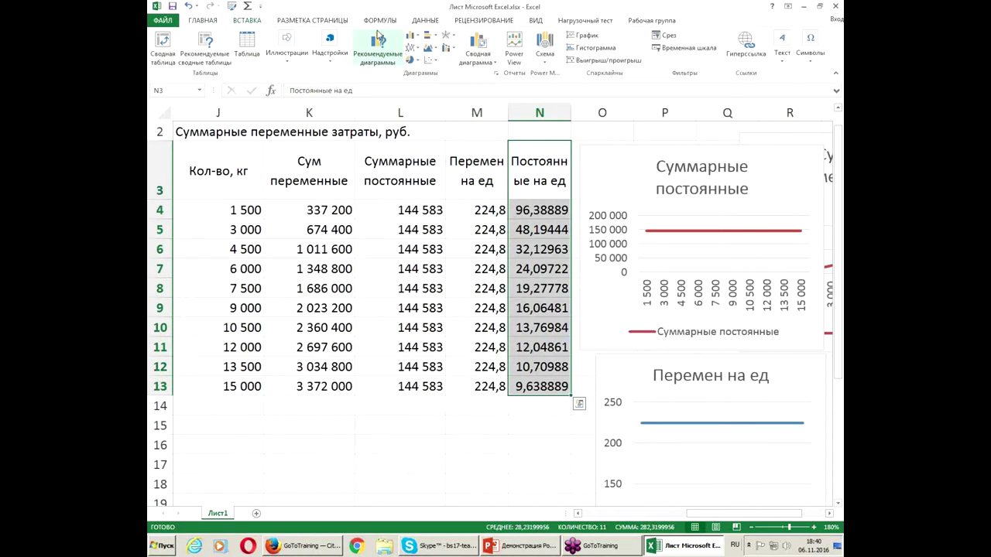
left_click(410, 48)
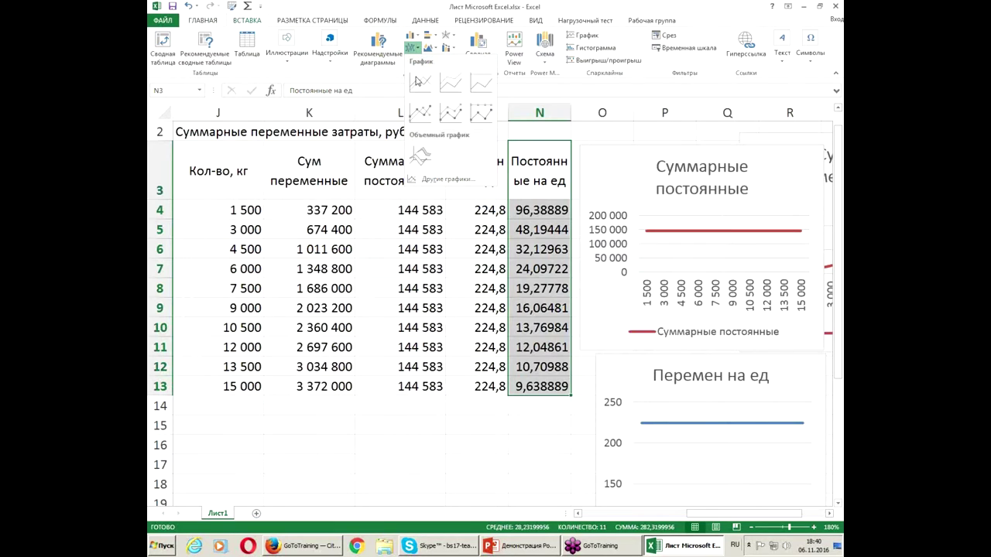
left_click(420, 82)
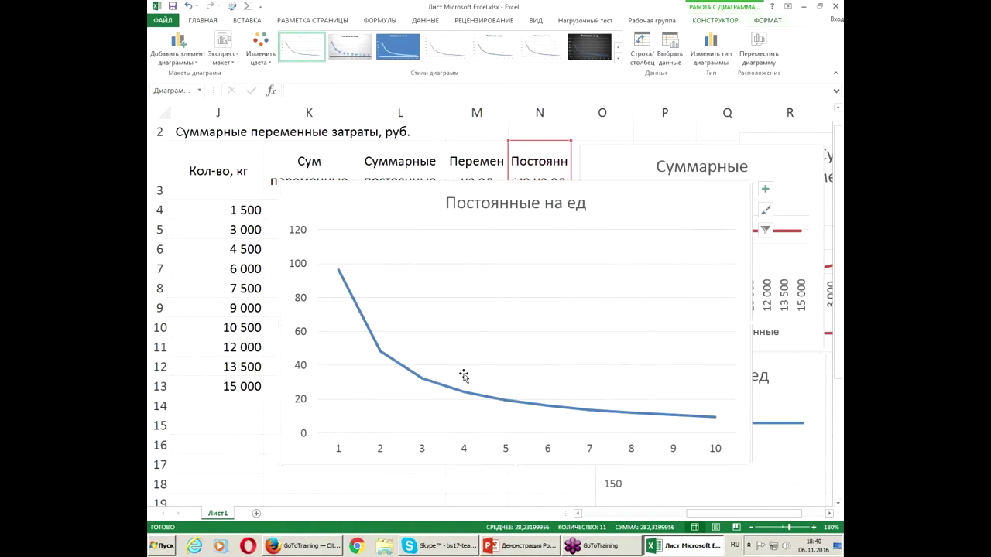
Set the horizontal axis labels of the "Постоянные на ед" chart to the quantities in J4:J13.
left_click(684, 56)
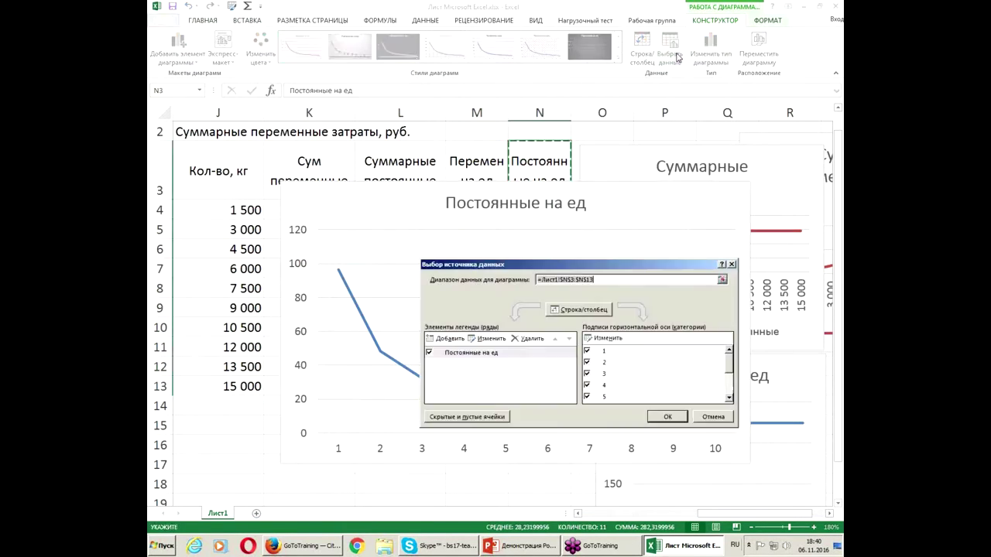
left_click(607, 339)
left_click_drag(246, 212, 241, 386)
left_click(598, 359)
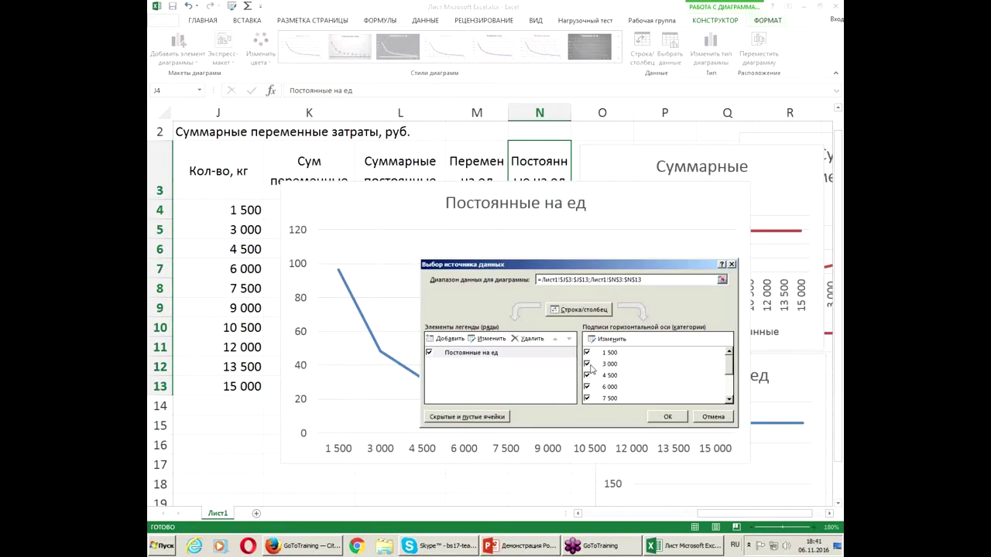
left_click(654, 420)
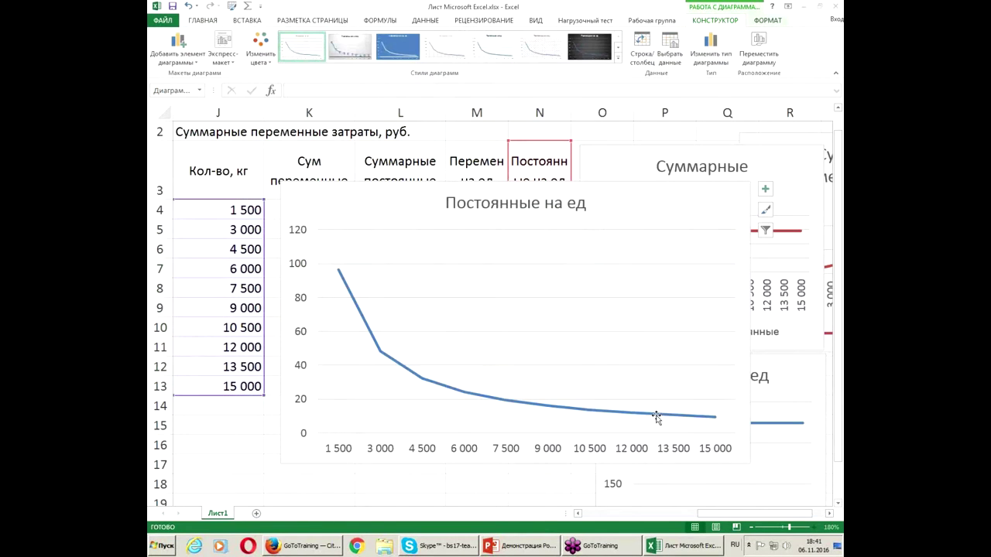
Narrow the "Постоянные на ед" chart and move it into the free area to the right of the "Перемен на ед" chart.
left_click(750, 527)
left_click(750, 527)
left_click(750, 527)
left_click(750, 527)
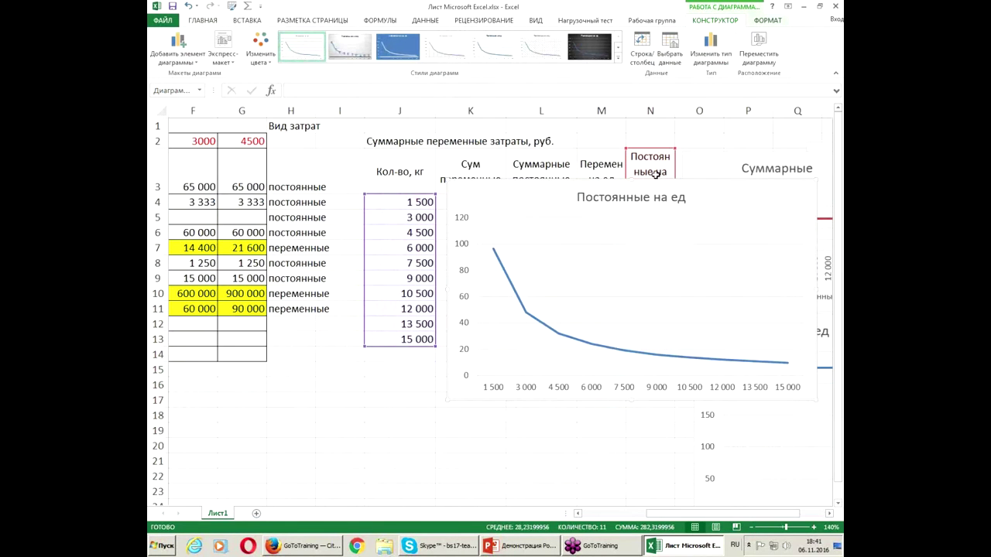
left_click_drag(663, 182, 574, 393)
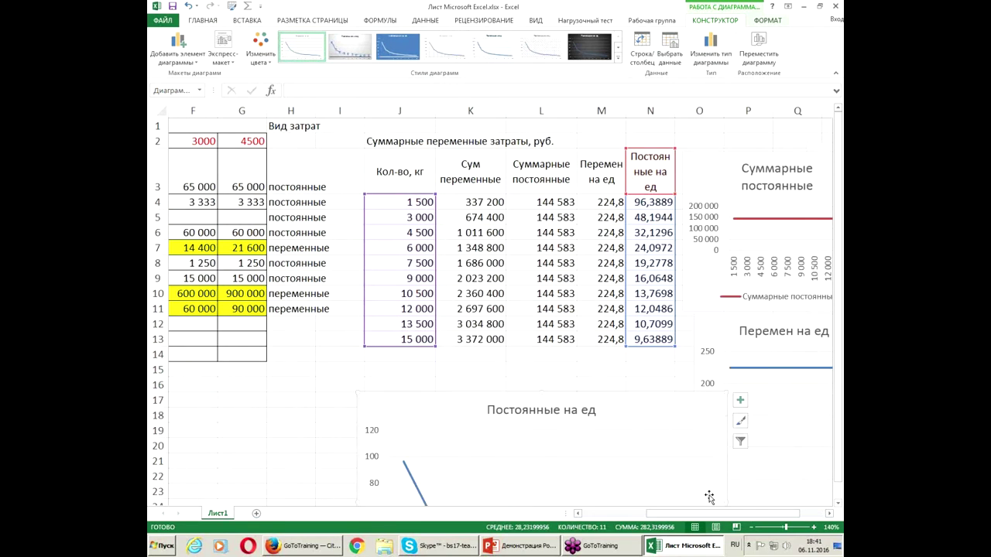
left_click_drag(711, 516, 737, 516)
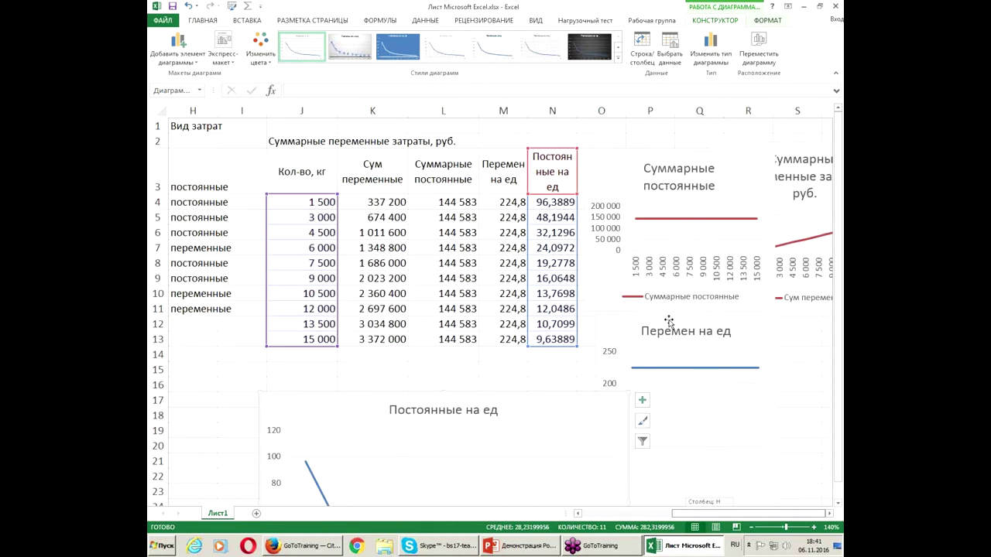
left_click(829, 513)
left_click_drag(304, 396, 643, 351)
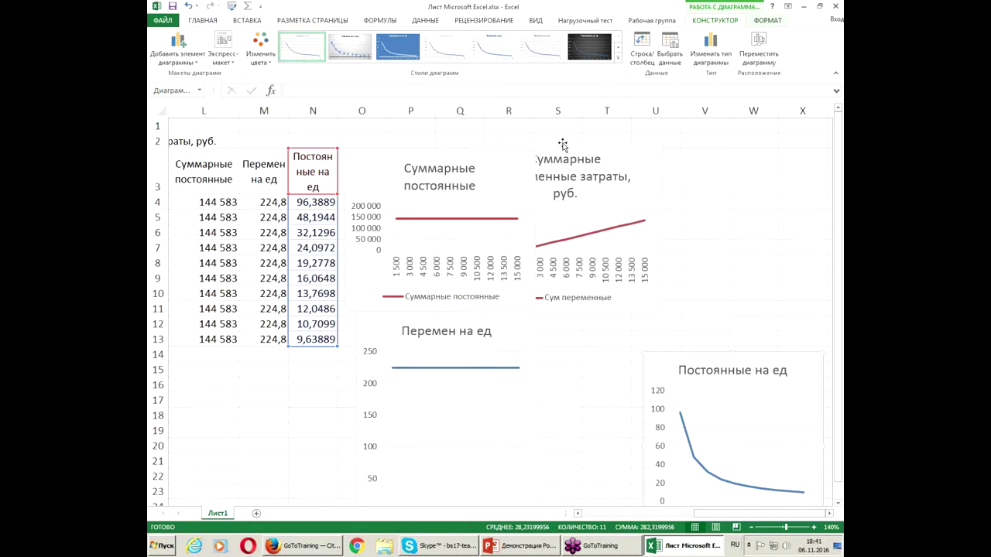
Move the "Суммарные постоянные" chart above "Постоянные на ед", and place the total variable cost chart above "Перемен на ед", slightly enlarged.
left_click_drag(431, 156, 798, 151)
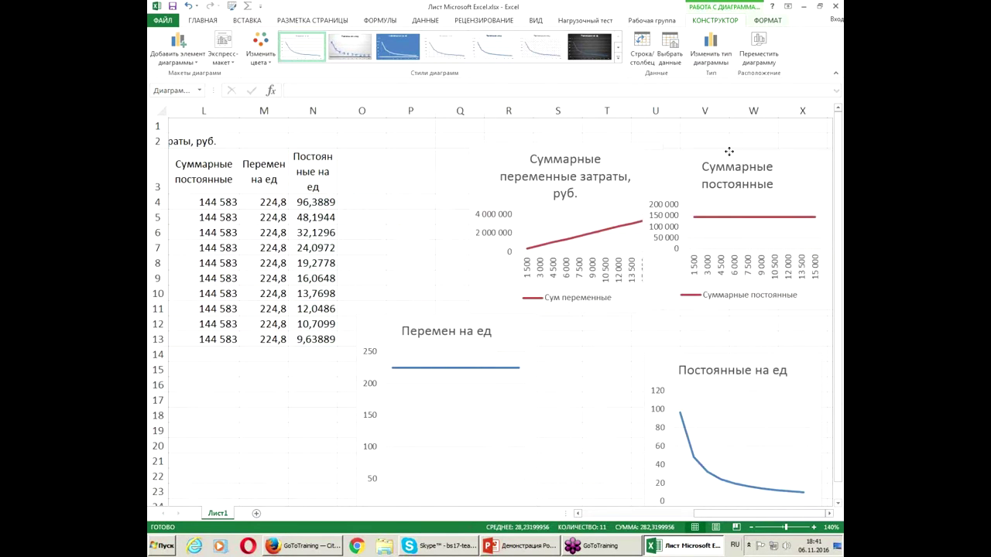
left_click(487, 139)
left_click_drag(459, 142, 399, 134)
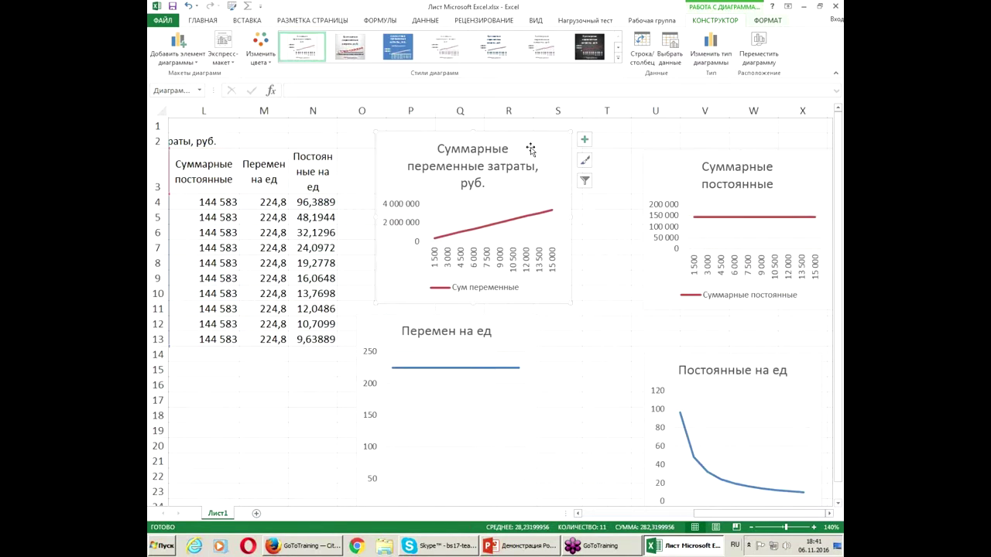
left_click_drag(571, 299, 584, 312)
Align the "Перемен на ед" chart under the total variable cost chart and make it wider and shorter, with the ribbon collapsed.
left_click_drag(523, 334, 543, 332)
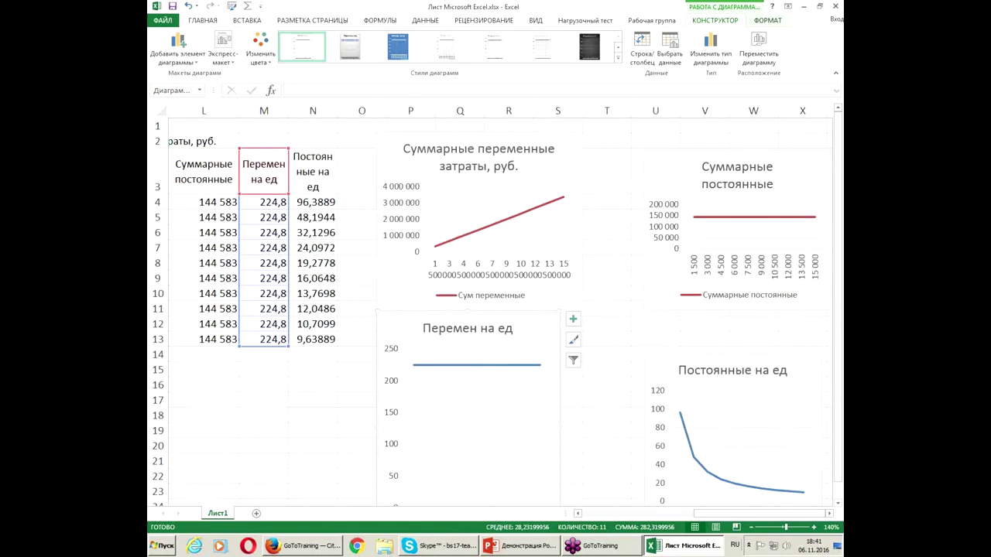
left_click(835, 74)
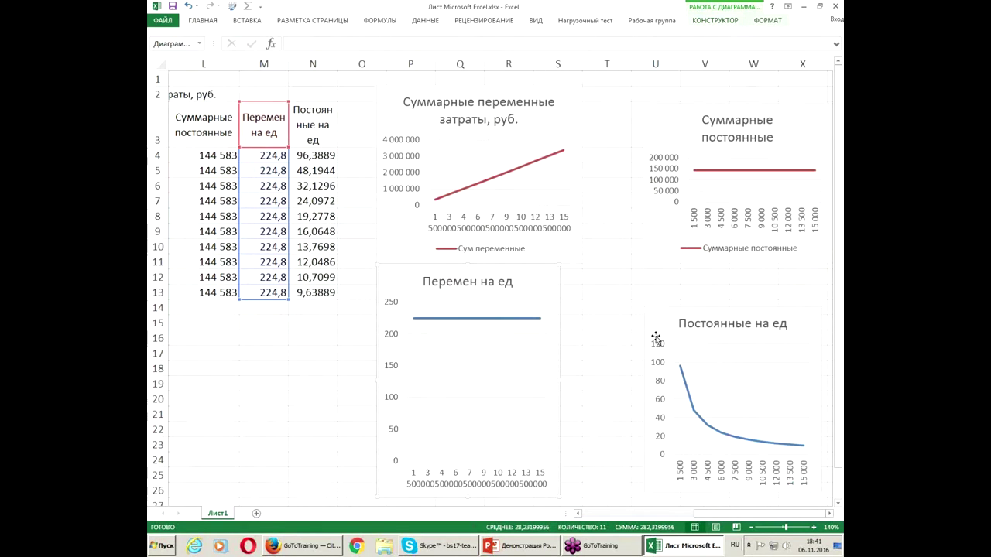
left_click_drag(559, 496, 588, 470)
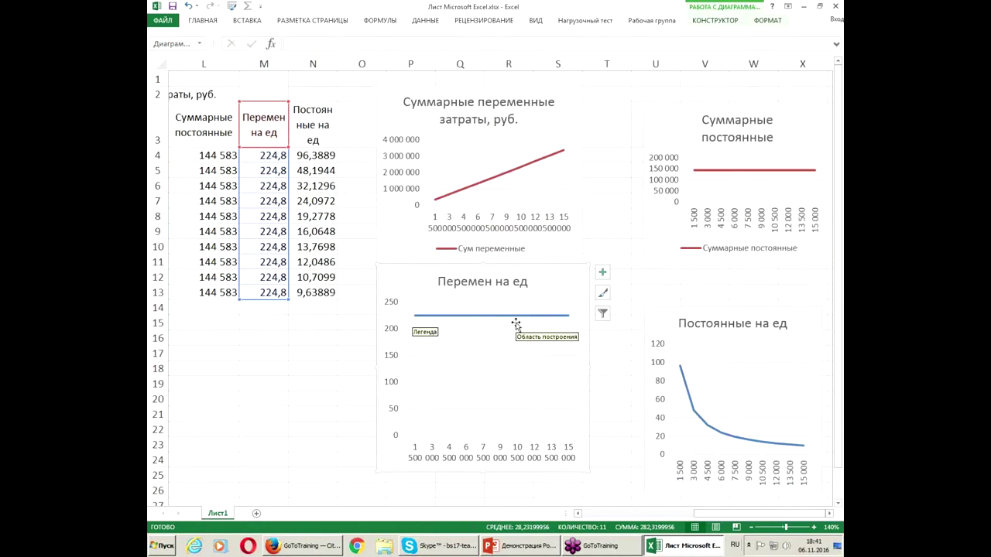
Move the two fixed cost charts directly beside the variable cost charts and enlarge them to complete a two-by-two grid.
left_click_drag(645, 194, 596, 180)
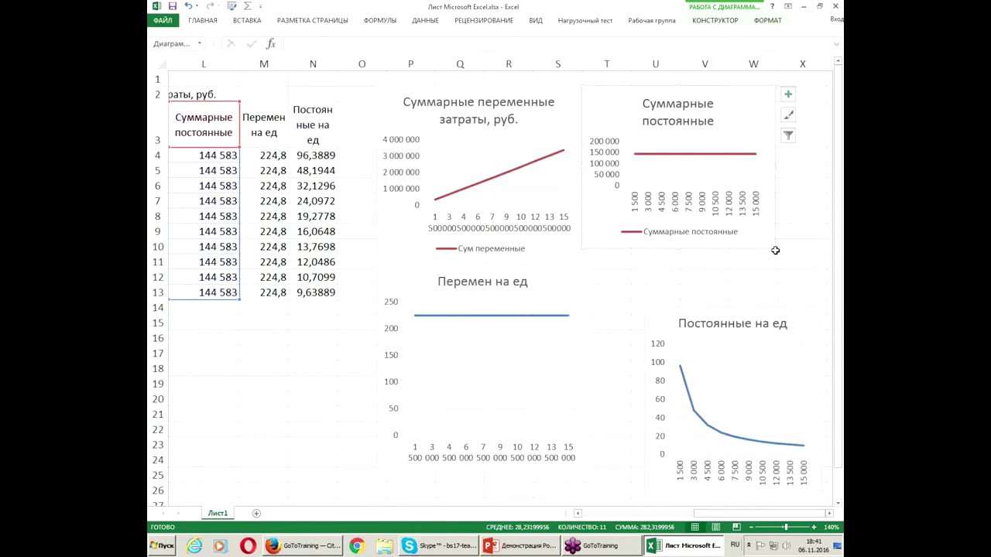
left_click_drag(775, 250, 788, 265)
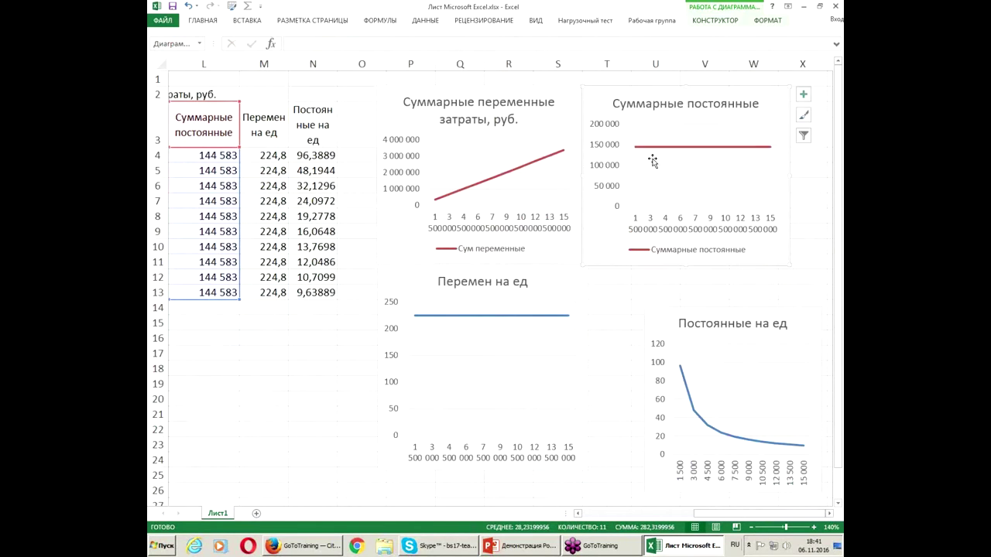
left_click_drag(700, 332, 643, 293)
left_click_drag(762, 452, 793, 467)
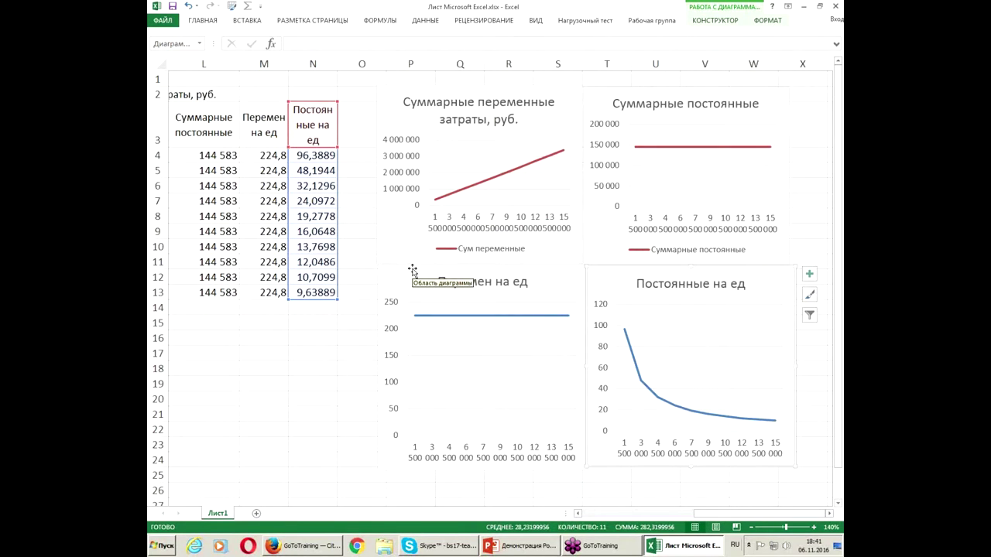
Switch to the PowerPoint presentation of the seminar to view the total variable costs slide.
left_click(519, 545)
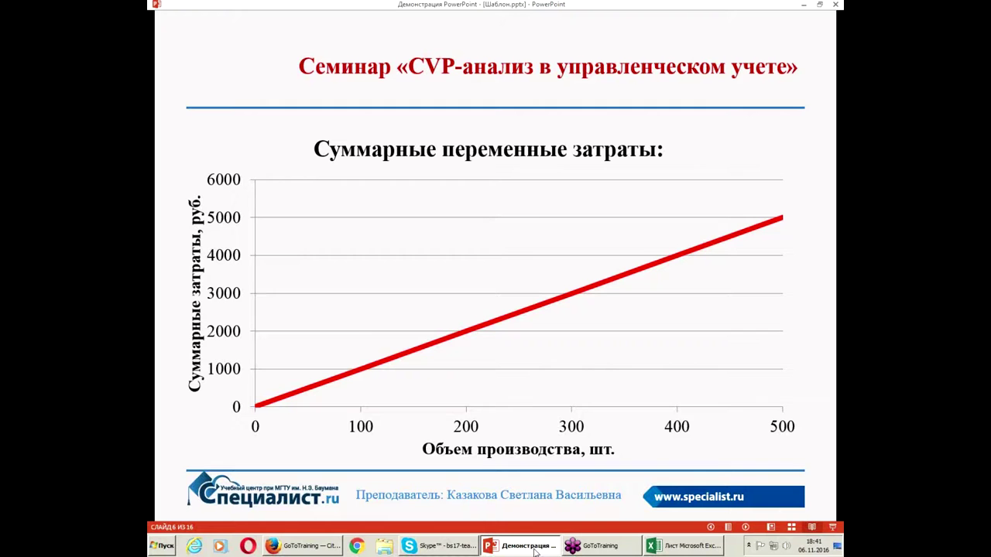
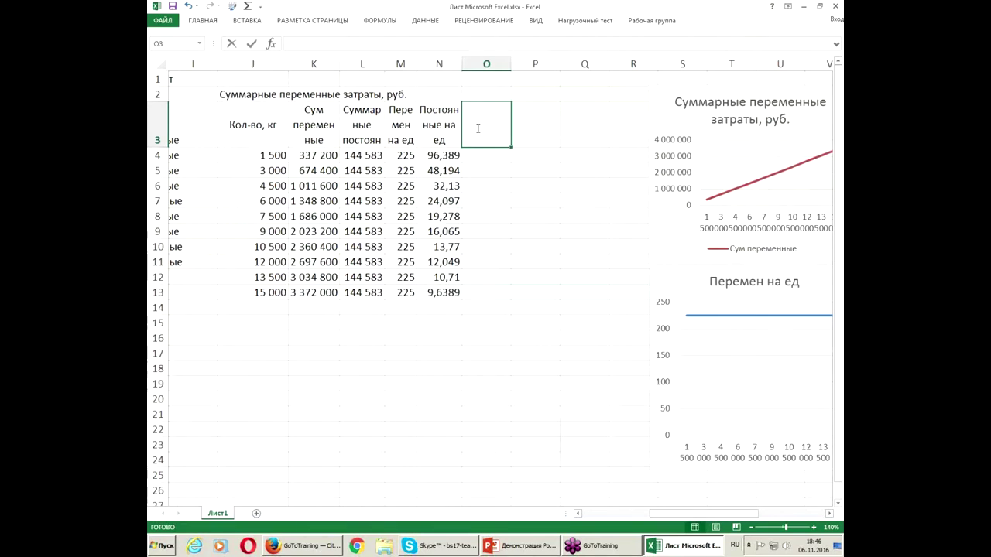
Enter the column header "Суммарные затраты" in O3.
type("м")
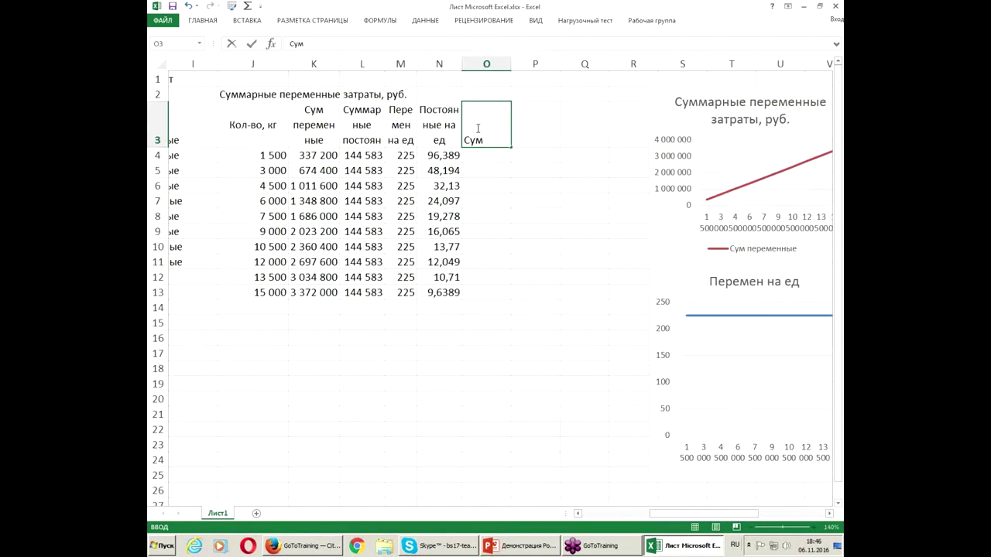
type("арарные затраты")
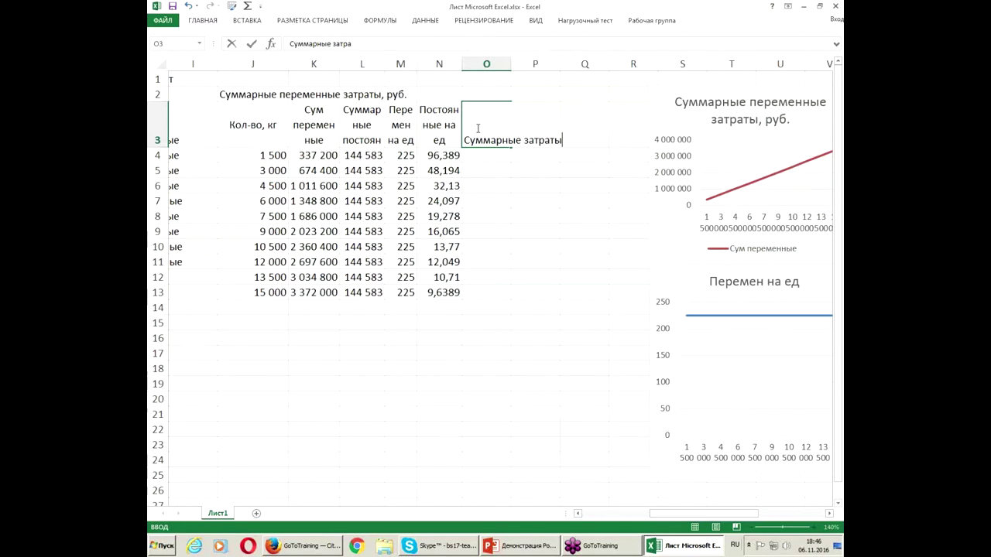
left_click(476, 160)
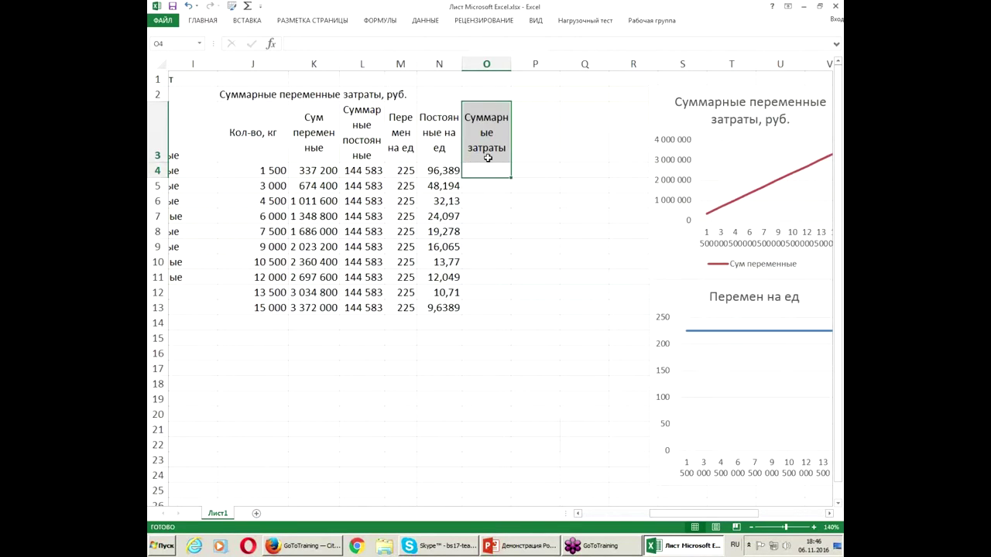
Calculate total costs in O4 with =K4+L4, fill the formula down to O13, and auto-fit the width of column O.
type("=")
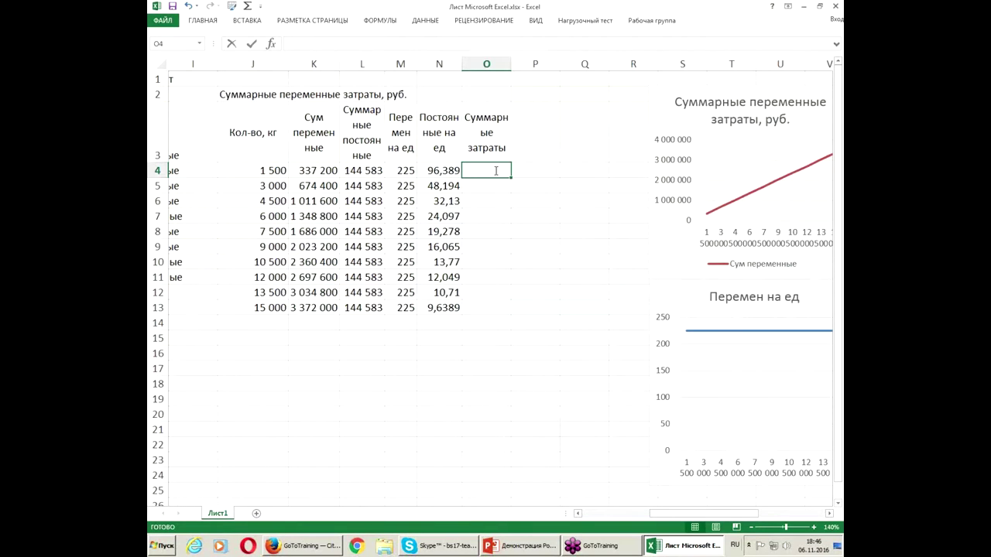
left_click(318, 171)
type("+")
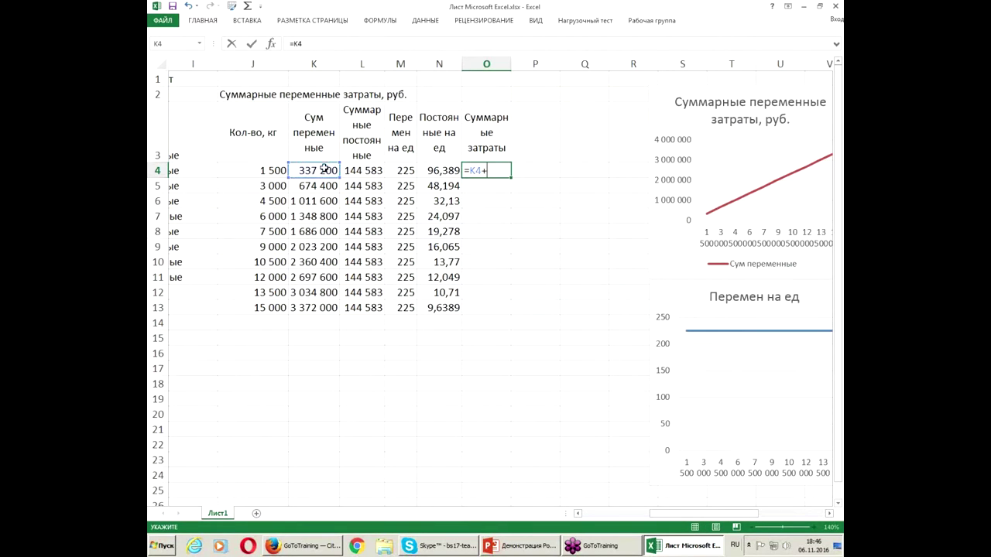
left_click(359, 169)
key("Return")
left_click(503, 172)
left_click_drag(512, 178, 515, 313)
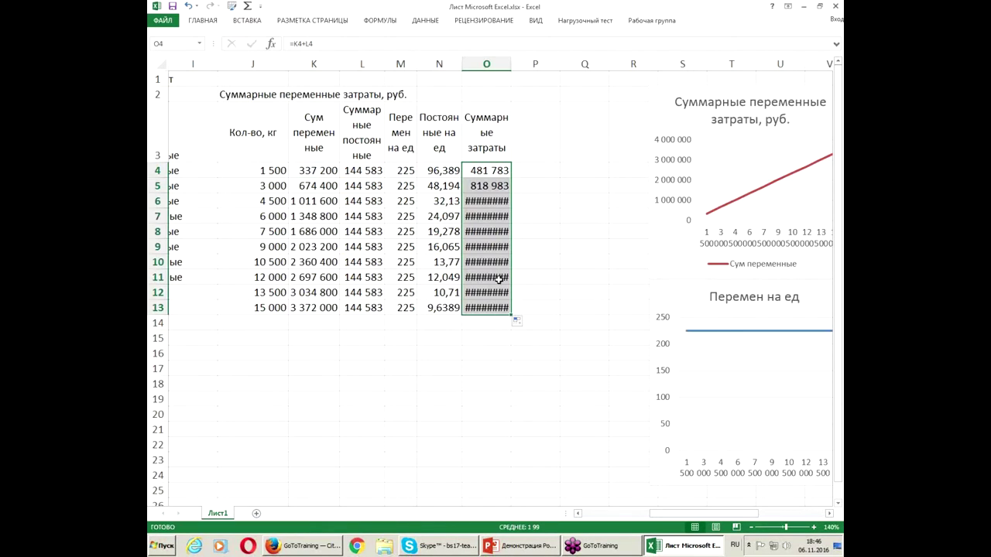
double_click(511, 63)
left_click_drag(487, 164, 486, 275)
Insert a basic line chart from the total costs in O3:O13.
left_click_drag(488, 133, 488, 309)
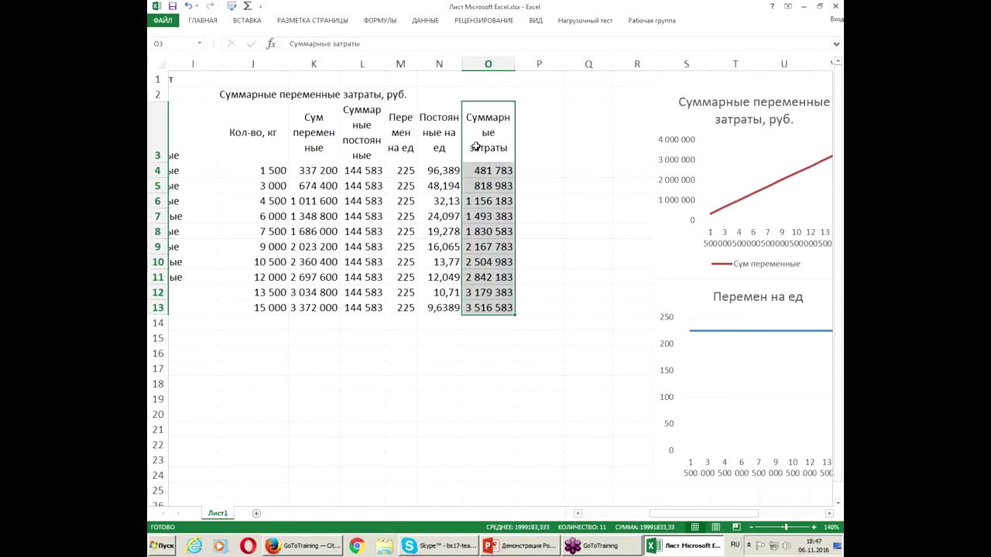
left_click(251, 23)
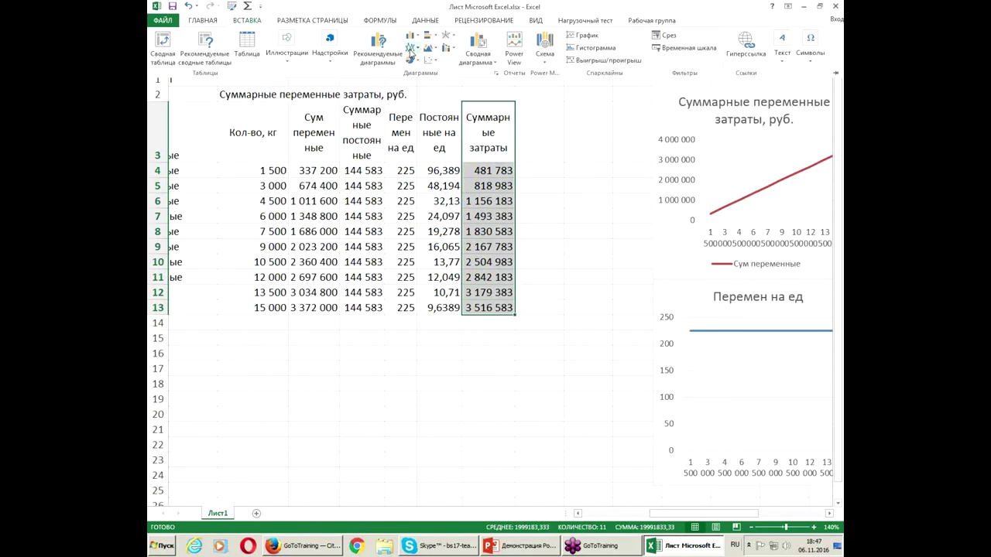
left_click(411, 48)
left_click(420, 81)
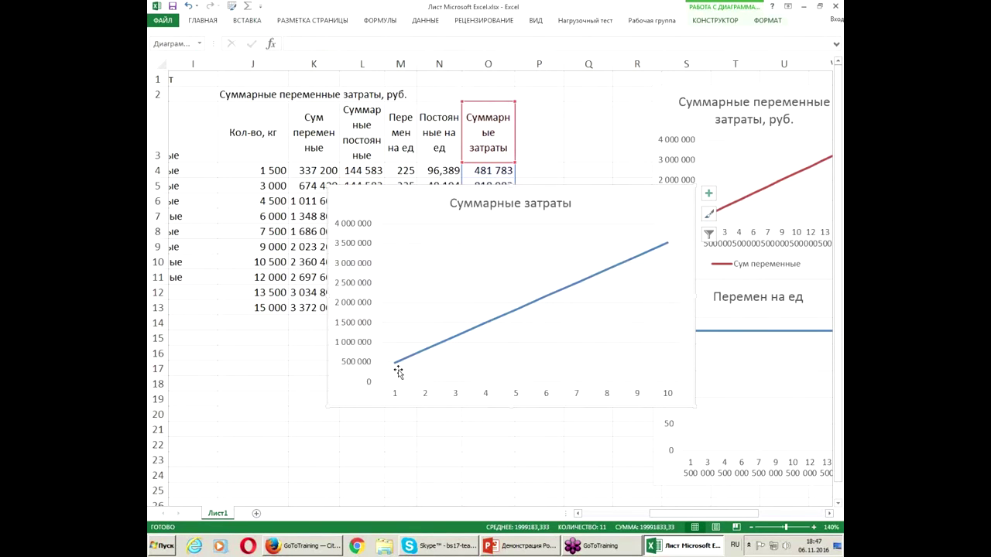
Move the "Суммарные затраты" chart into the chart area, over the two per-unit cost charts.
left_click_drag(712, 515, 777, 516)
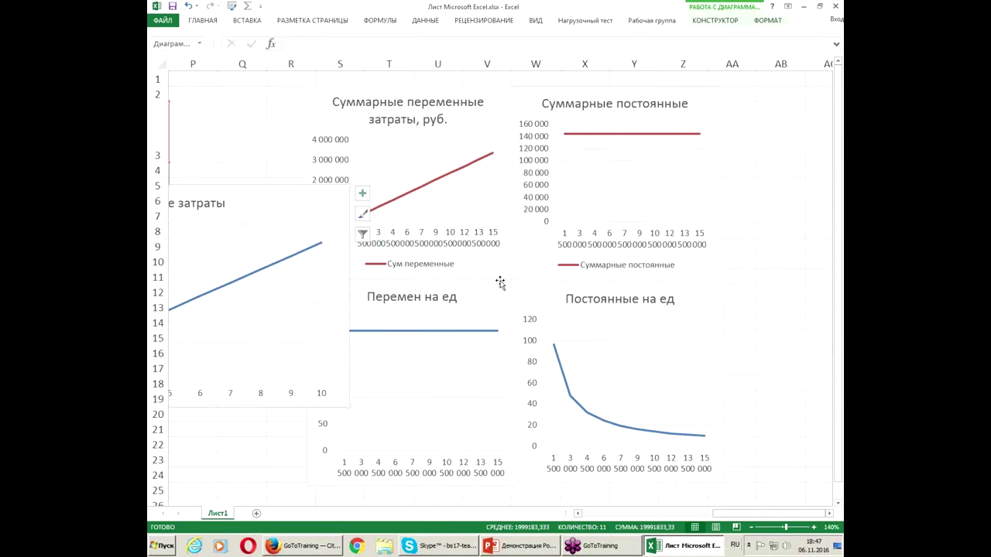
left_click_drag(293, 186, 753, 128)
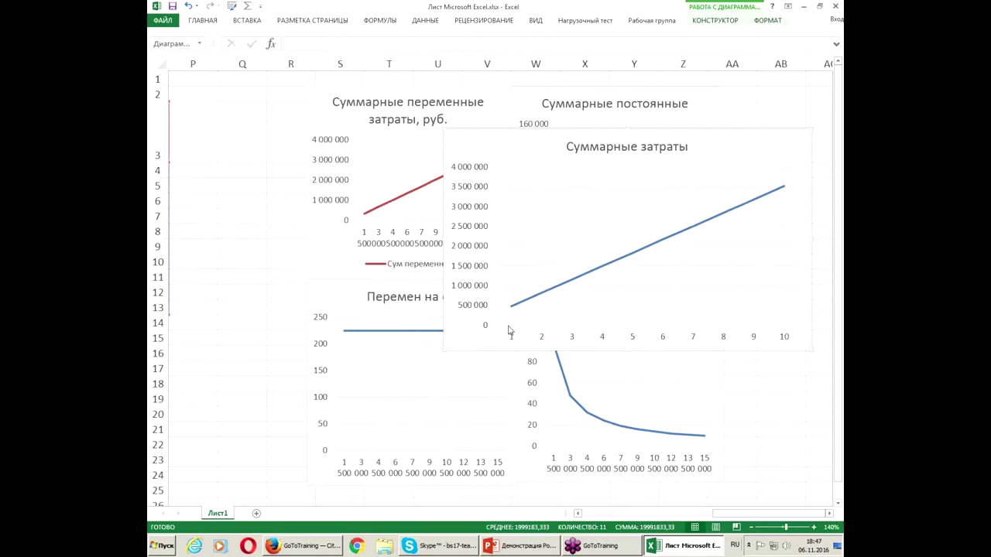
mouse_move(511, 310)
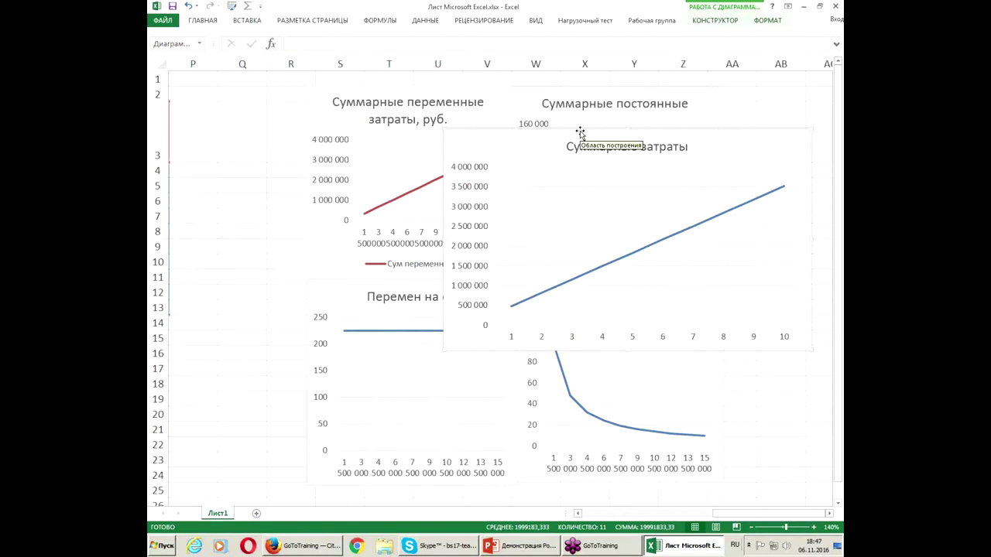
left_click_drag(580, 132, 552, 252)
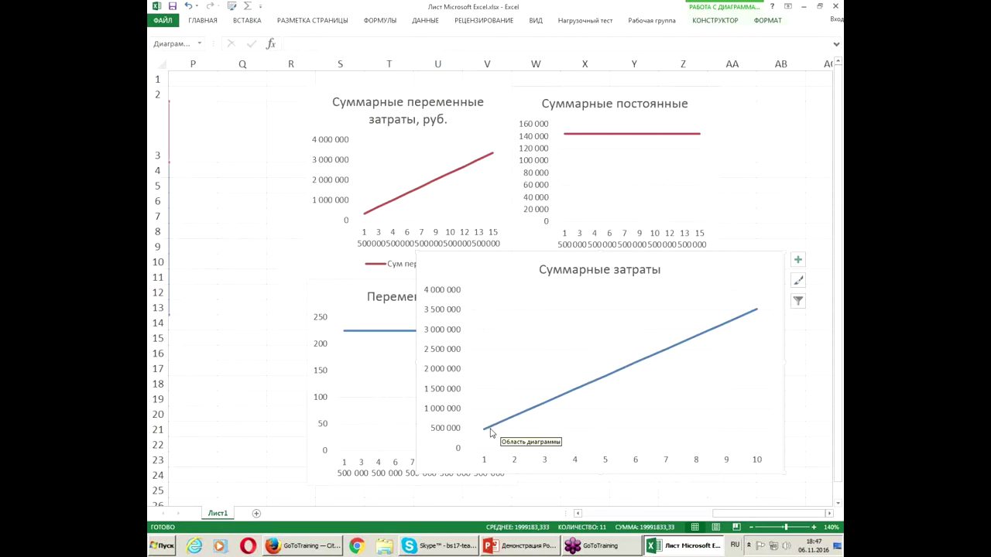
left_click_drag(503, 252, 443, 247)
mouse_move(720, 517)
left_mouse_down()
mouse_move(658, 516)
mouse_move(723, 514)
left_mouse_up()
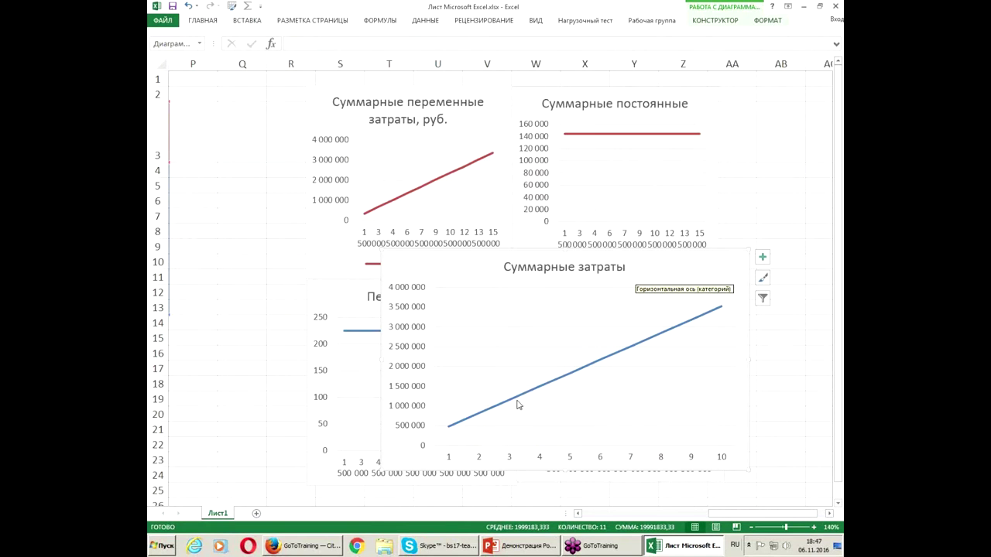
Delete the "Суммарные затраты" line chart.
mouse_move(446, 434)
key("Delete")
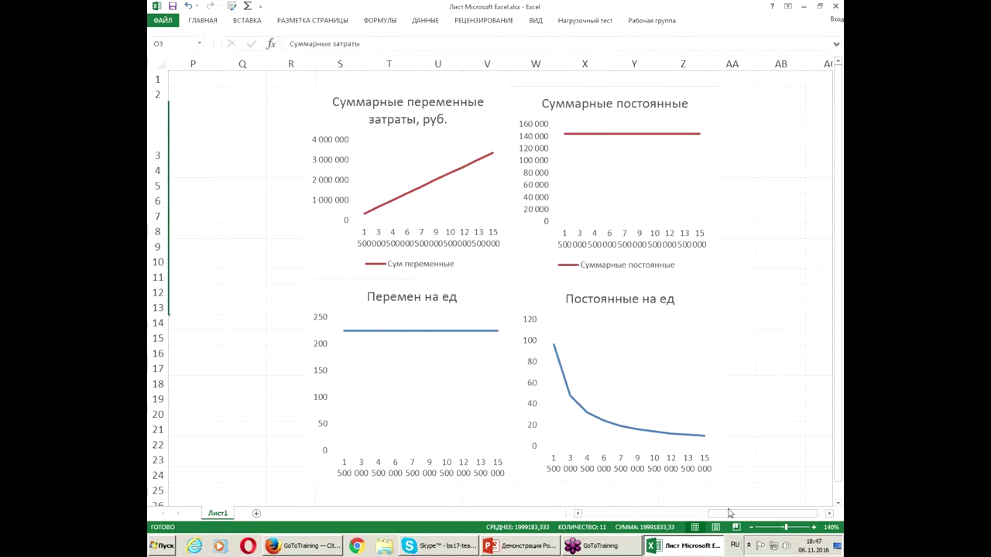
Insert a basic line chart from the total variable, total fixed and total costs in K3:L13 and O3:O13.
left_click_drag(736, 517, 644, 517)
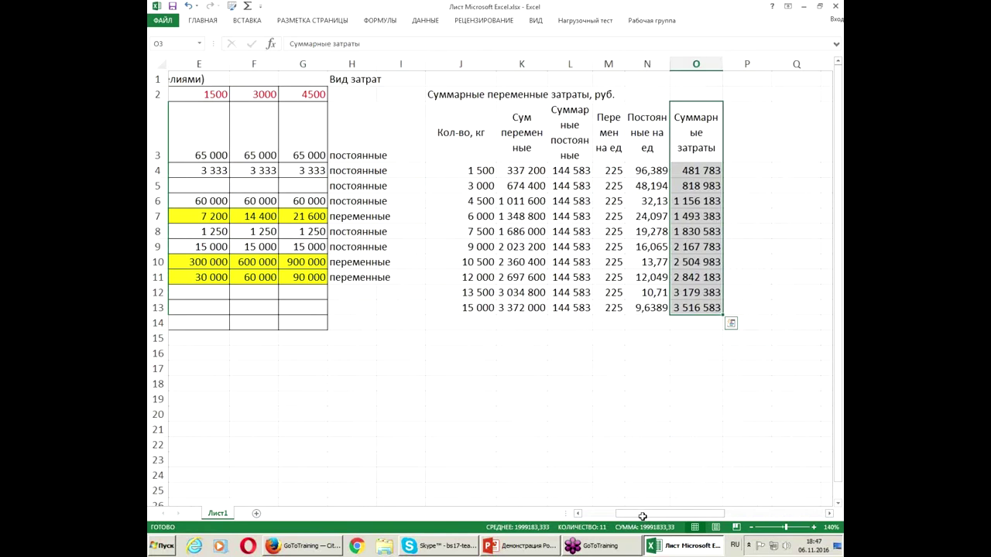
left_click_drag(527, 141, 522, 310)
left_click_drag(576, 125, 577, 305)
left_click_drag(689, 129, 688, 307)
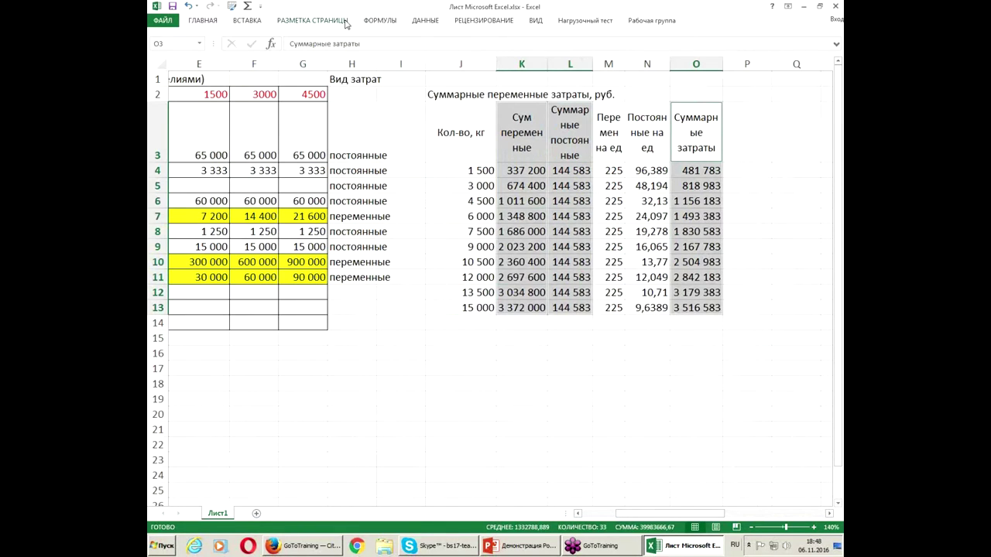
left_click(255, 21)
left_click(412, 48)
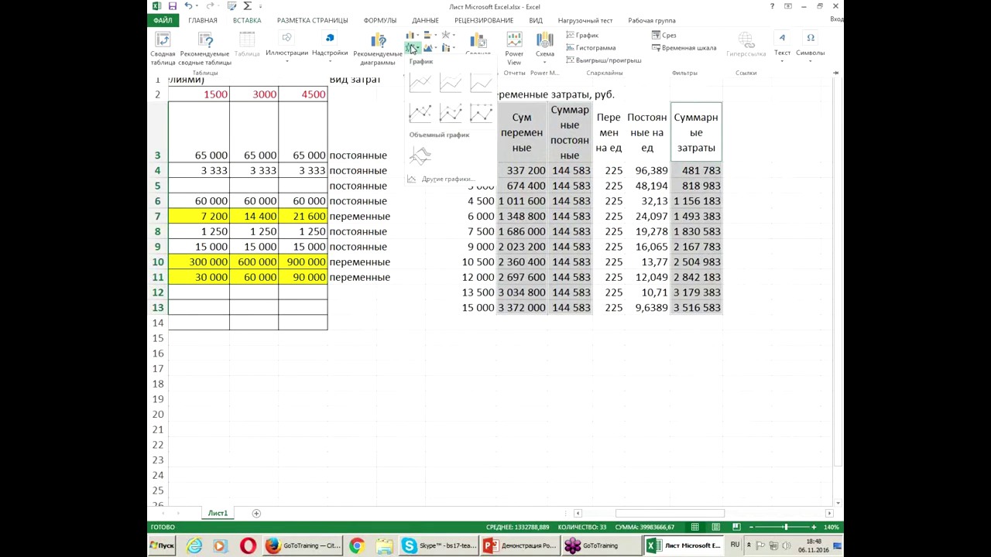
left_click(419, 79)
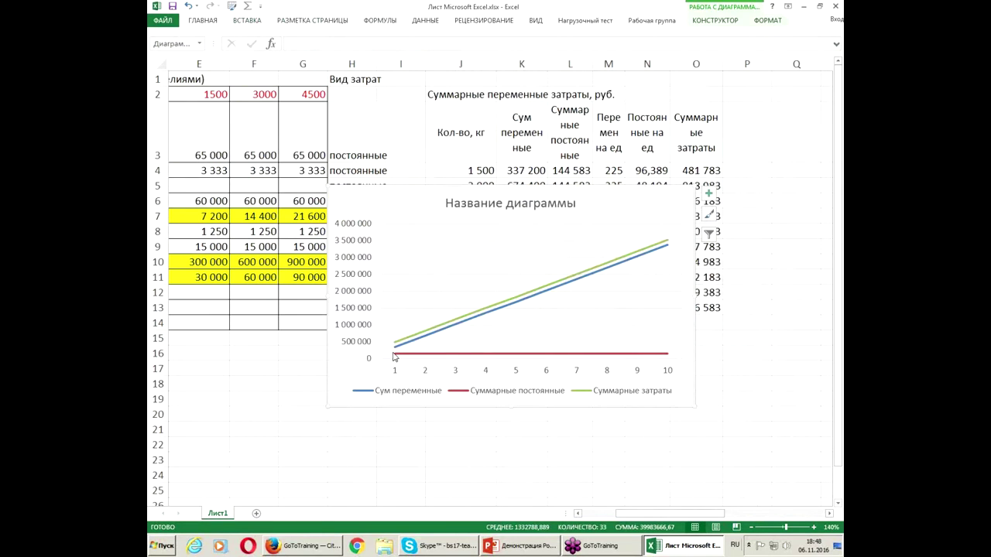
Move the combined cost chart below the volume table so that the total cost column and column P are uncovered.
mouse_move(395, 357)
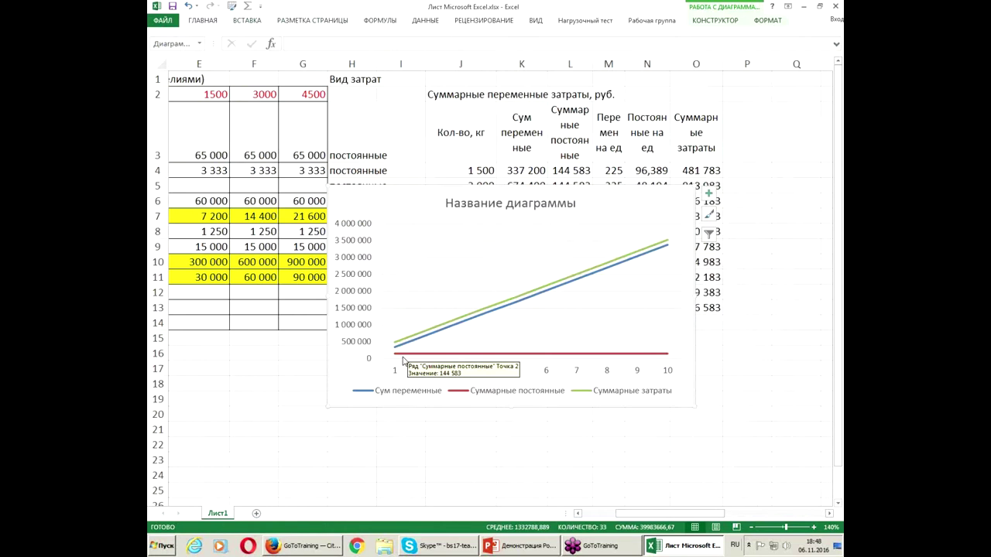
left_click_drag(502, 183, 666, 142)
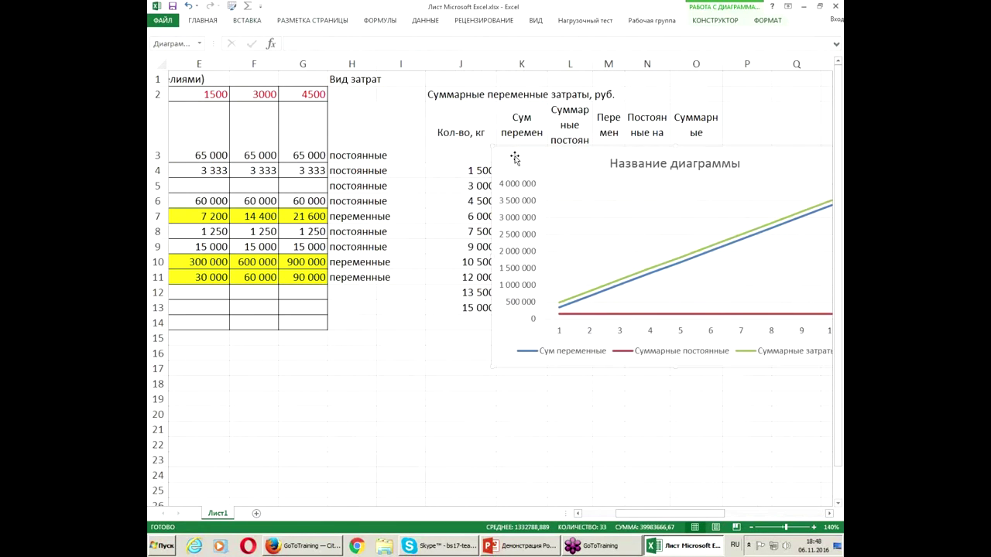
left_click_drag(695, 145, 390, 307)
Enter the column header "Доходы" in P3.
left_click(752, 125)
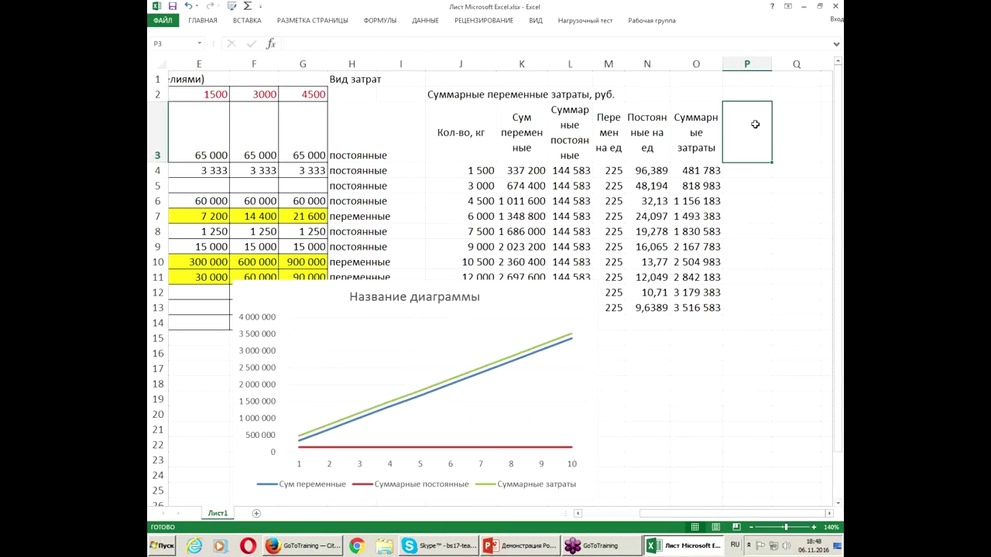
type("Доходы")
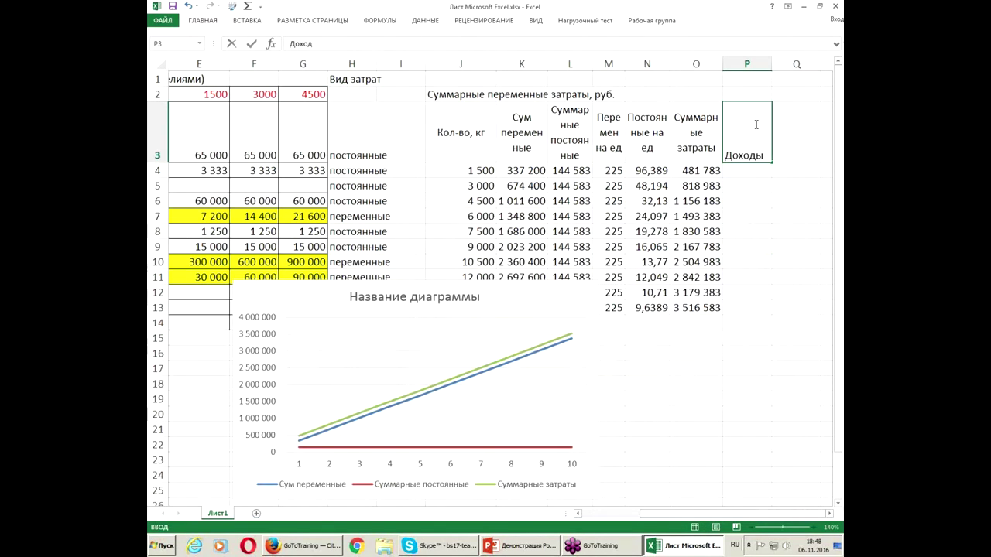
key("Return")
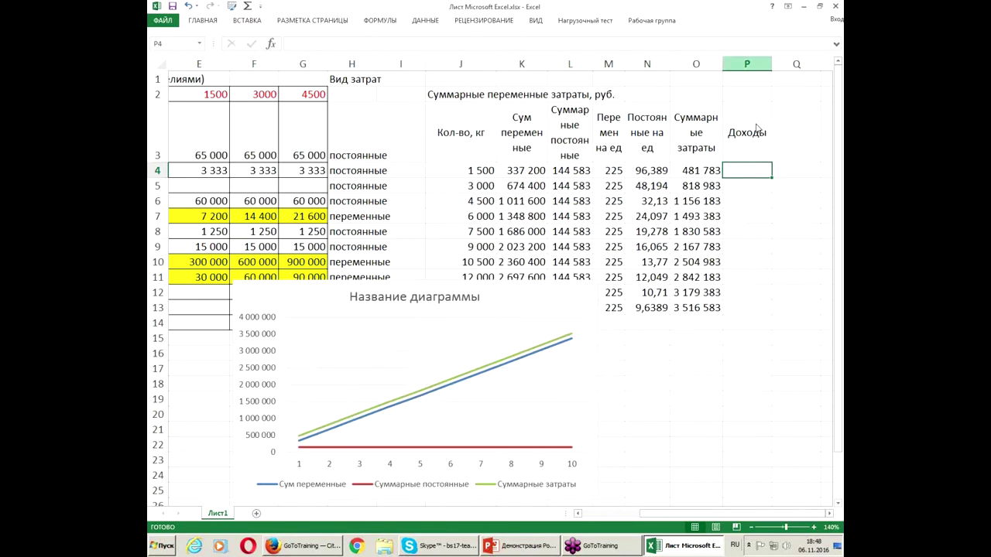
Calculate revenue in P4 with =J4*$C$14 and fill the formula down to P13.
type("=")
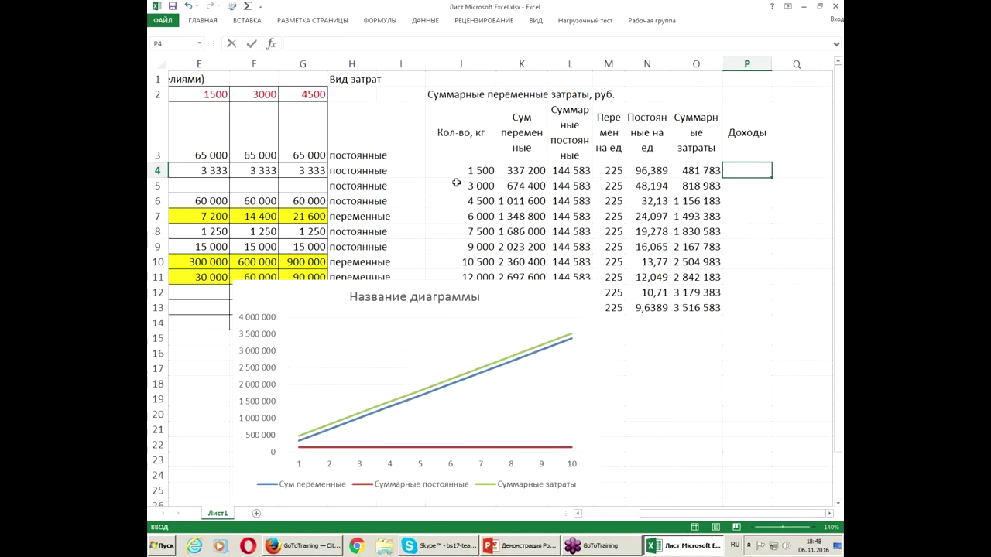
left_click(456, 170)
type("*")
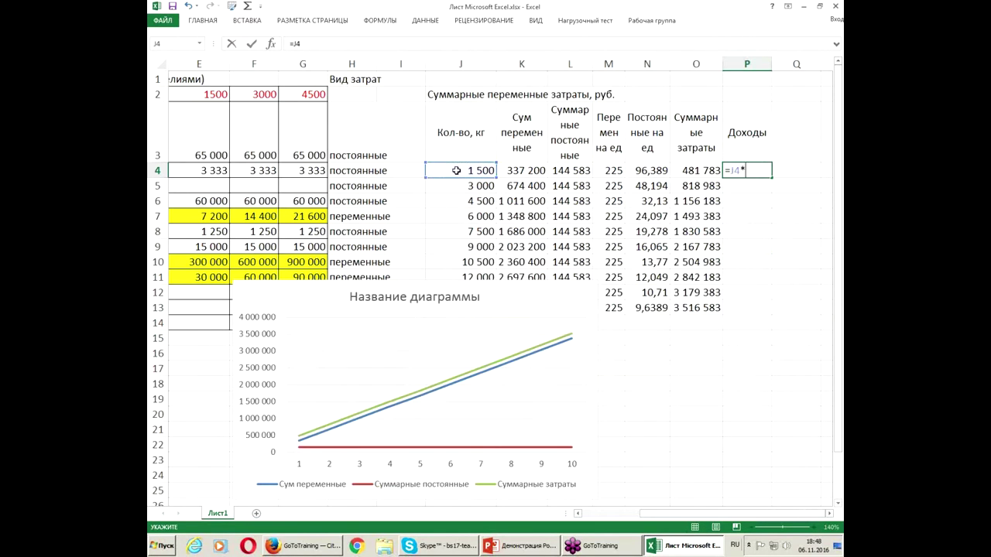
left_click_drag(662, 513, 588, 516)
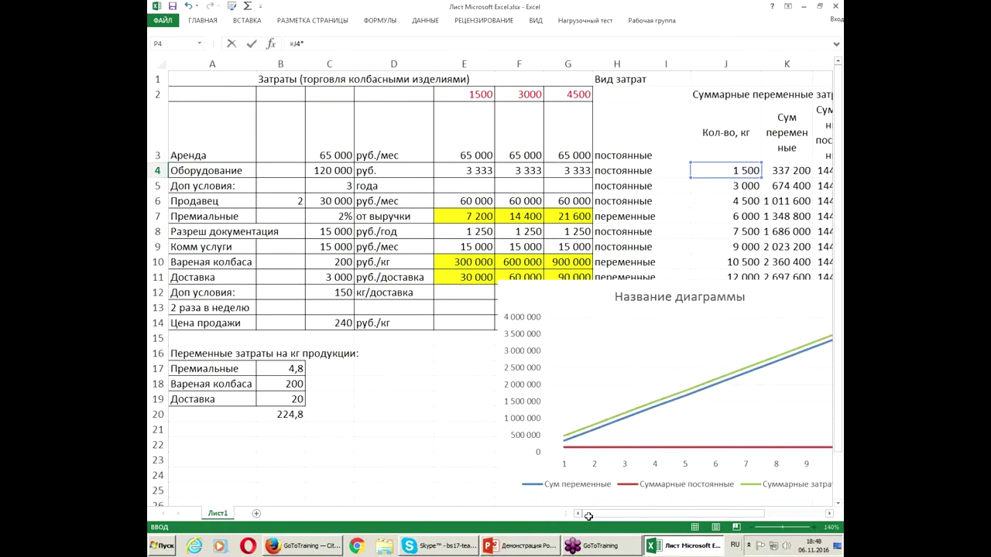
left_click(322, 320)
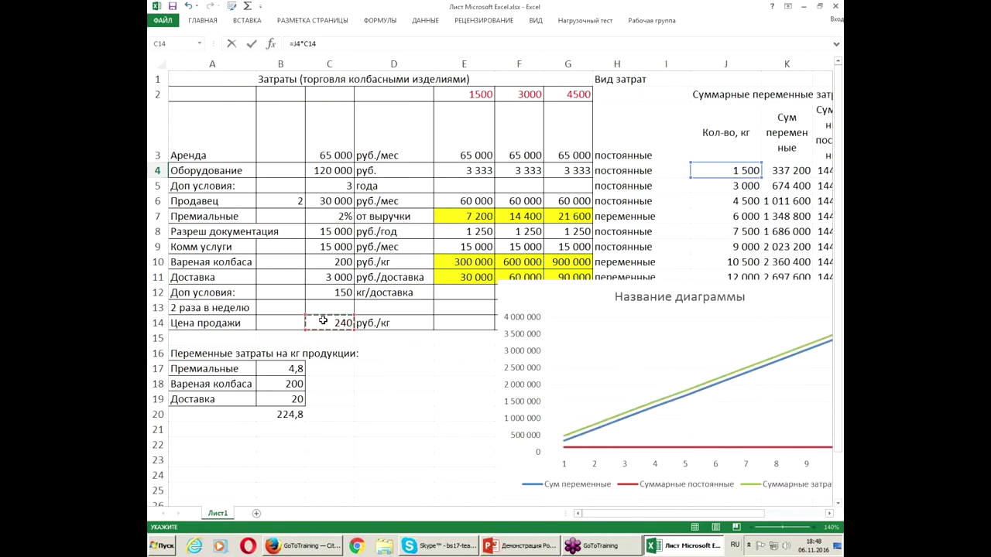
key("F4")
key("Return")
left_click(489, 170)
left_click_drag(517, 177, 508, 311)
Copy the revenue data in P3:P13 and paste it into the combined cost chart as a further series.
left_click_drag(485, 131, 489, 302)
right_click(489, 300)
left_click(518, 319)
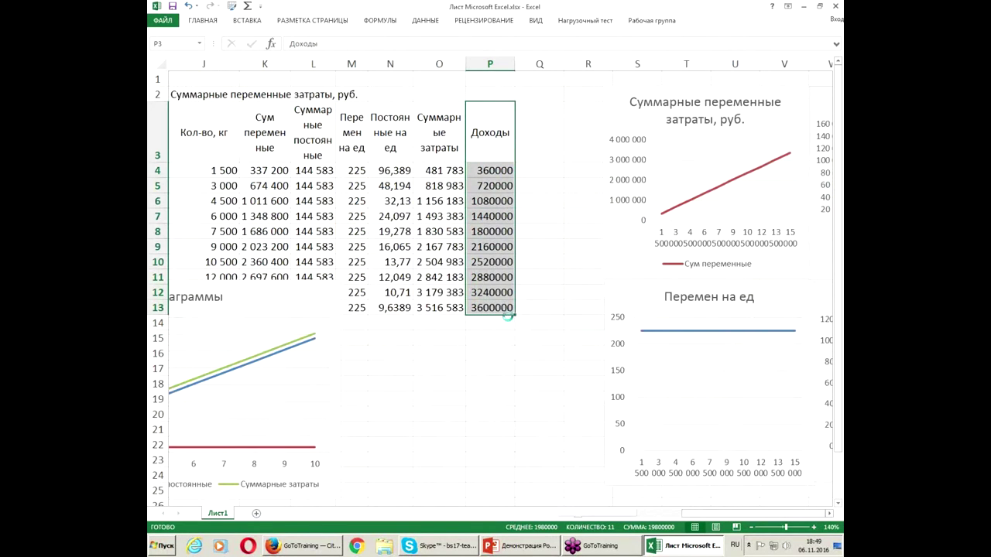
left_click_drag(704, 518, 657, 517)
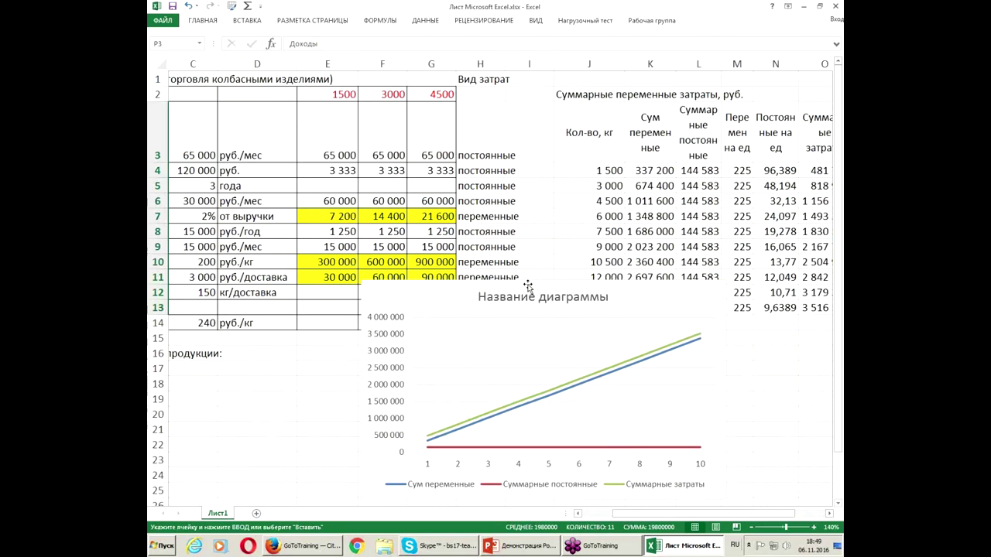
right_click(529, 287)
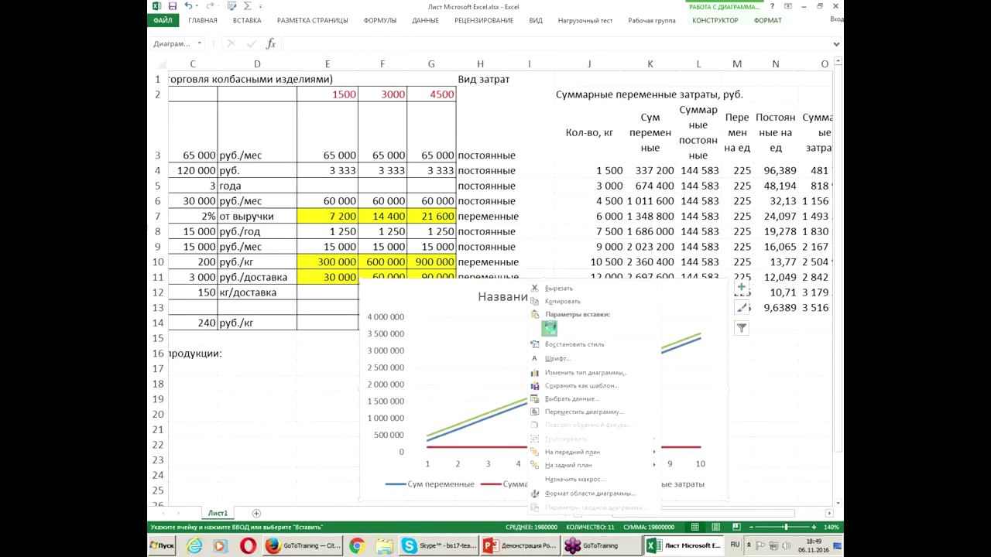
left_click(550, 330)
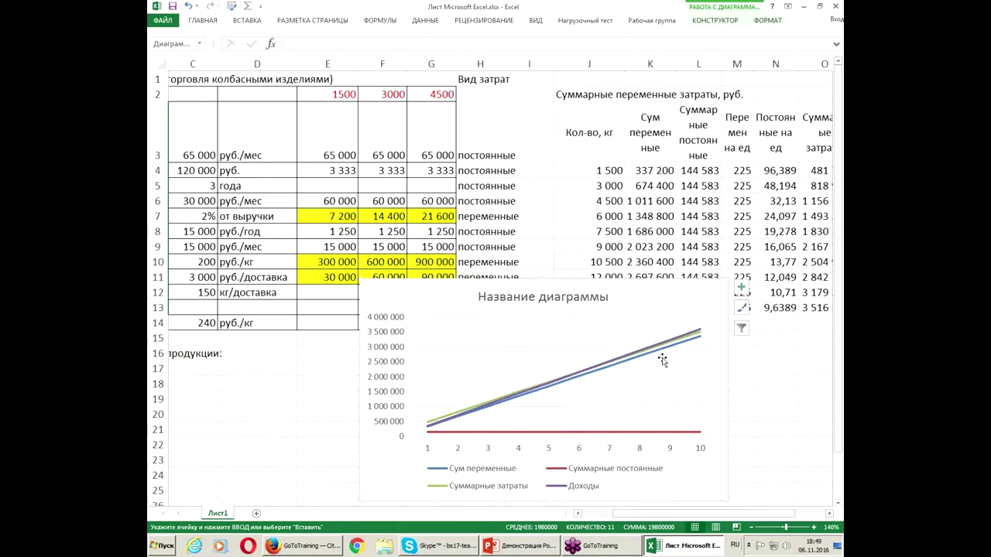
Move the combined cost and revenue chart over the cost table and delete it.
left_click_drag(719, 514, 687, 515)
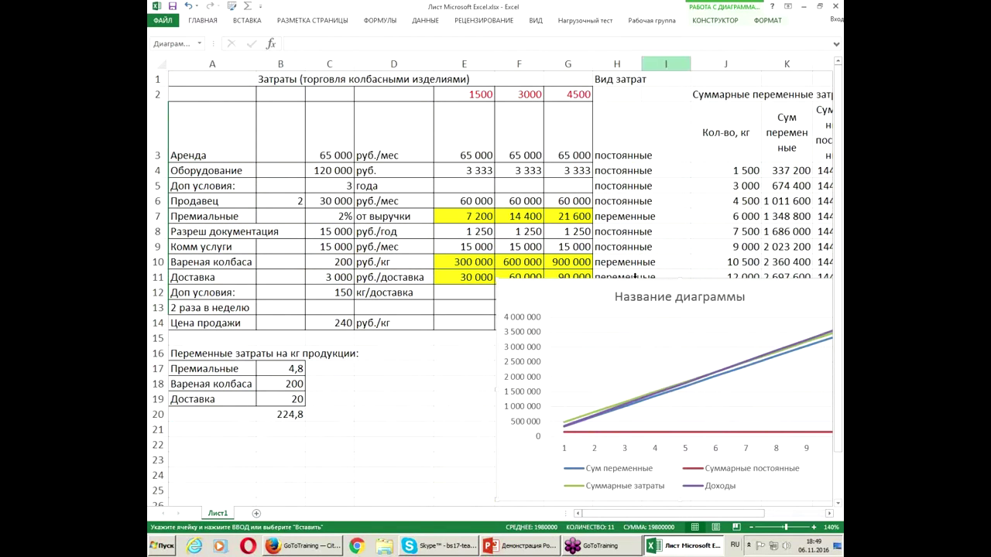
left_click_drag(633, 280, 430, 175)
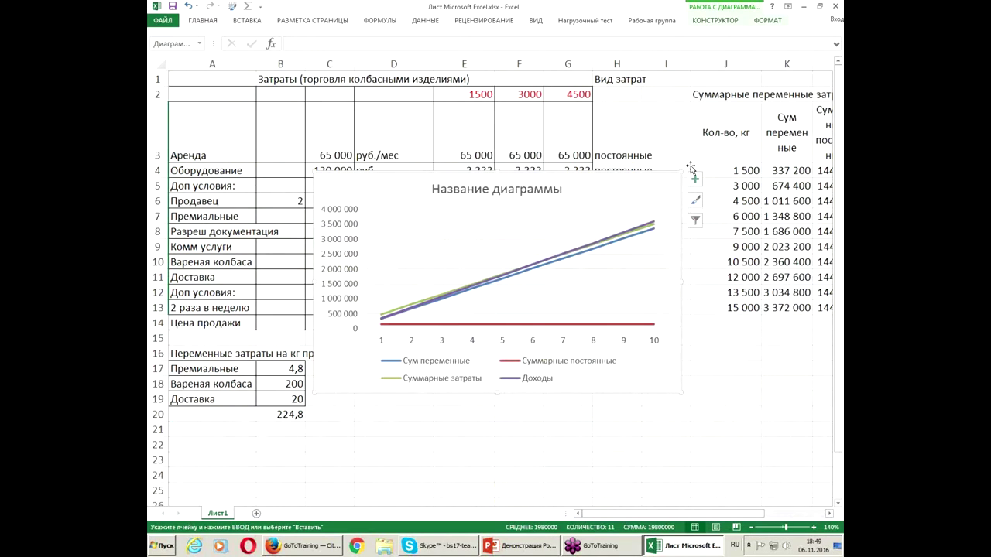
left_click(649, 171)
left_click(631, 177)
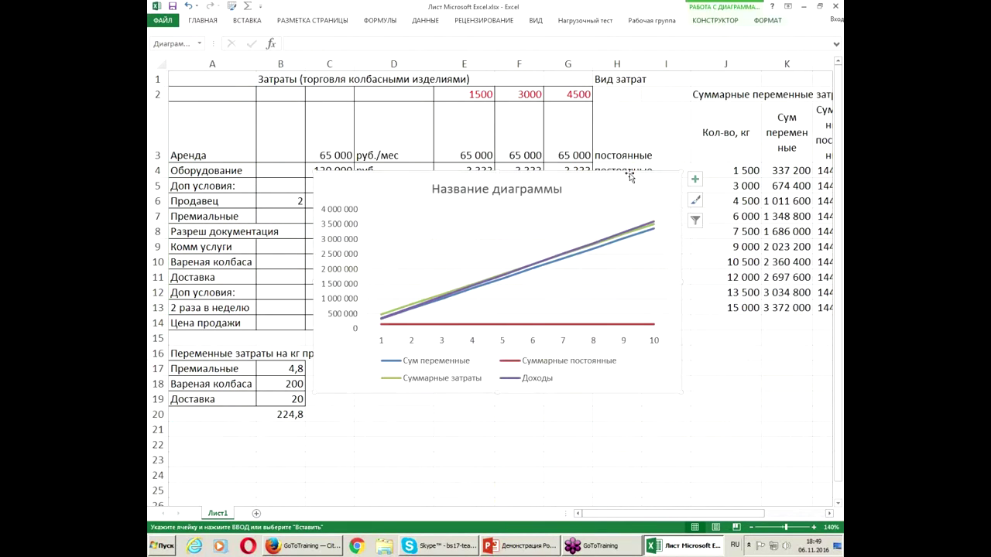
key("Delete")
Insert a basic line chart from the total costs and revenue in O3:P13.
left_click_drag(706, 513, 800, 513)
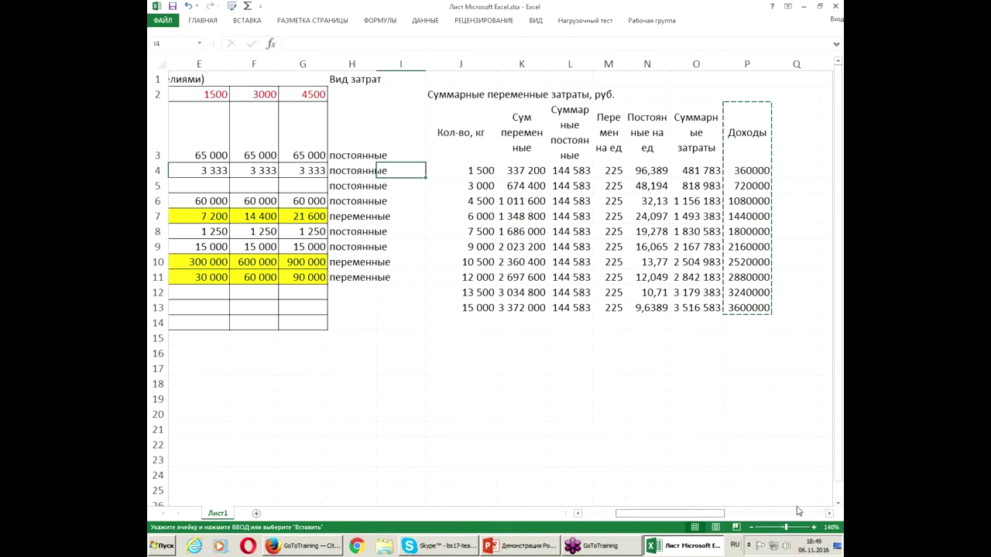
left_click_drag(691, 130, 743, 307)
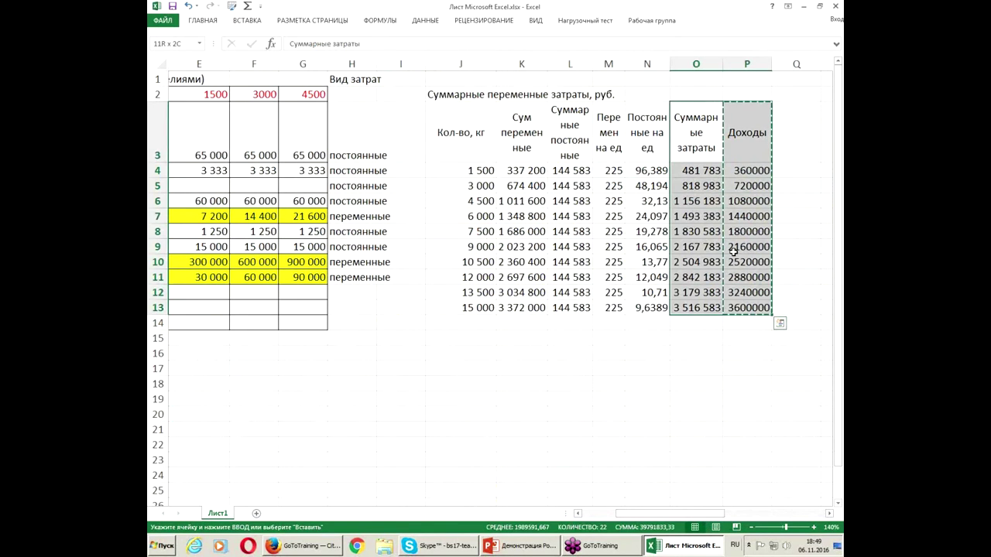
left_click(248, 21)
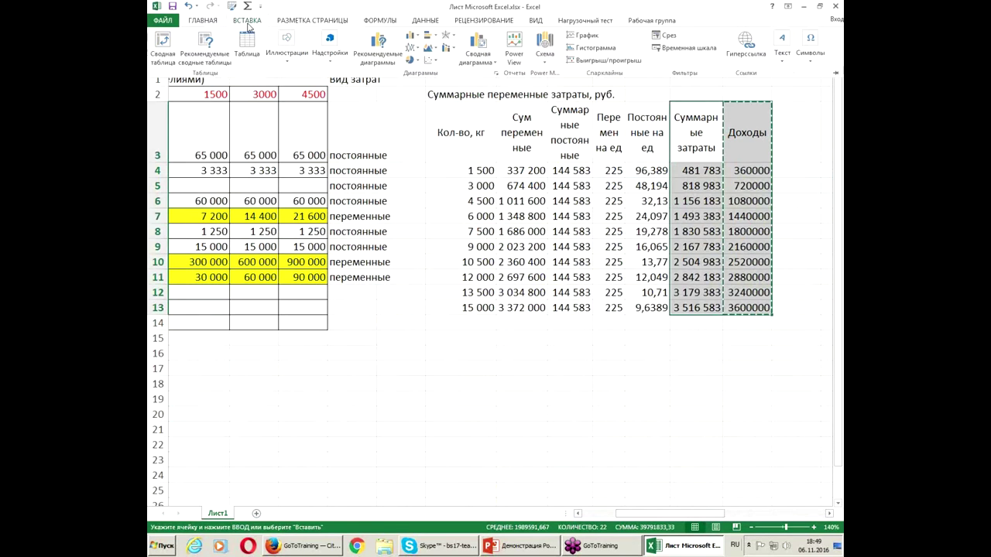
left_click(412, 48)
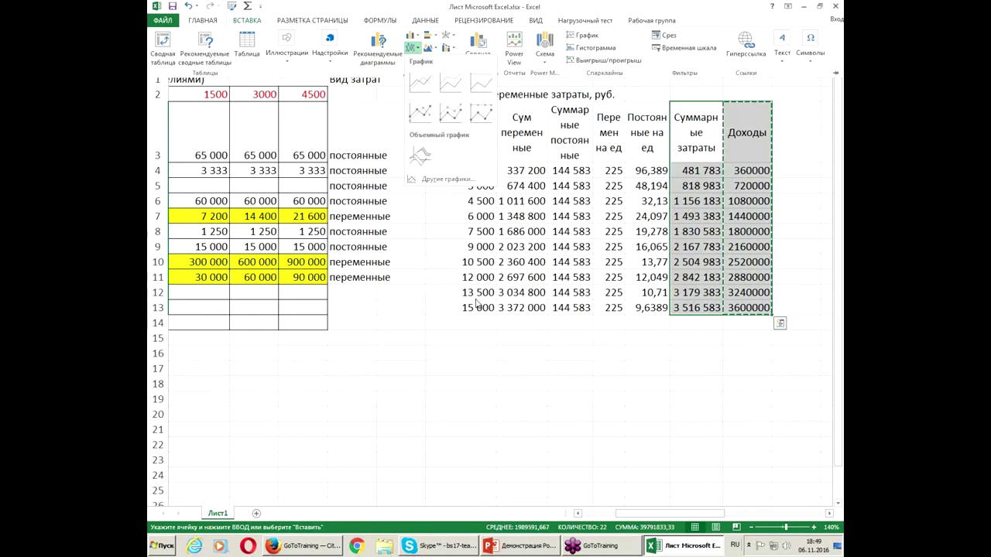
left_click(419, 87)
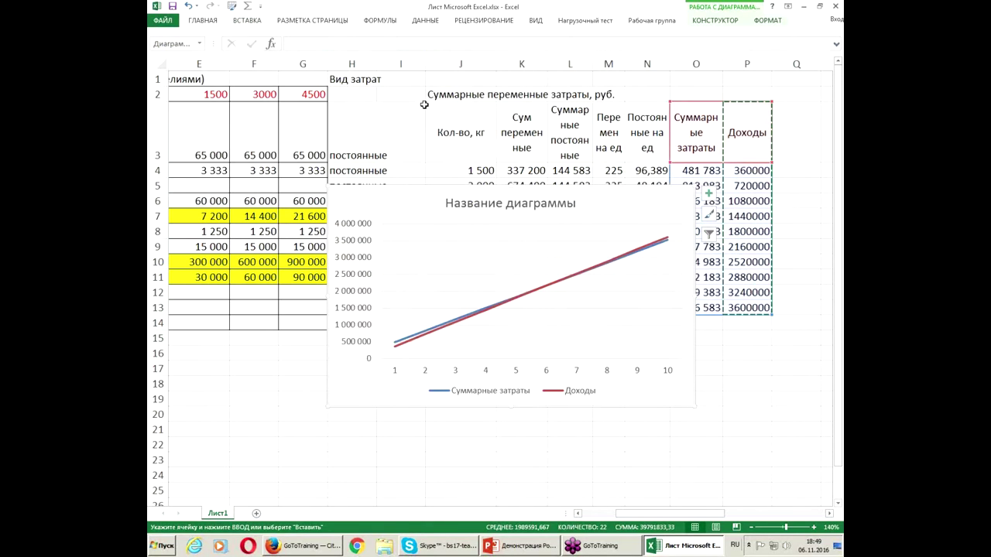
Enlarge the cost and revenue chart by stretching its lower-left and upper-right corners outward.
left_click_drag(327, 406, 305, 509)
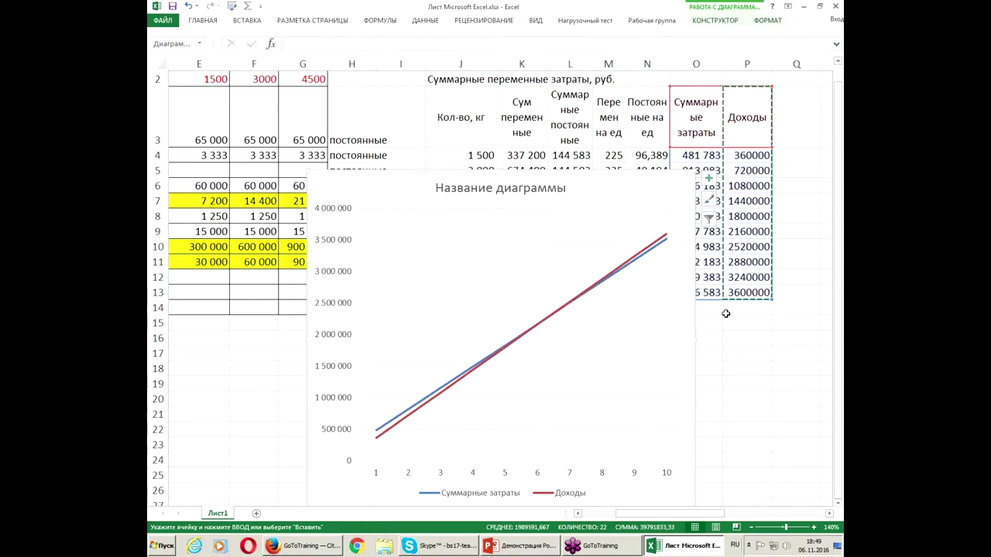
left_click_drag(694, 171, 750, 100)
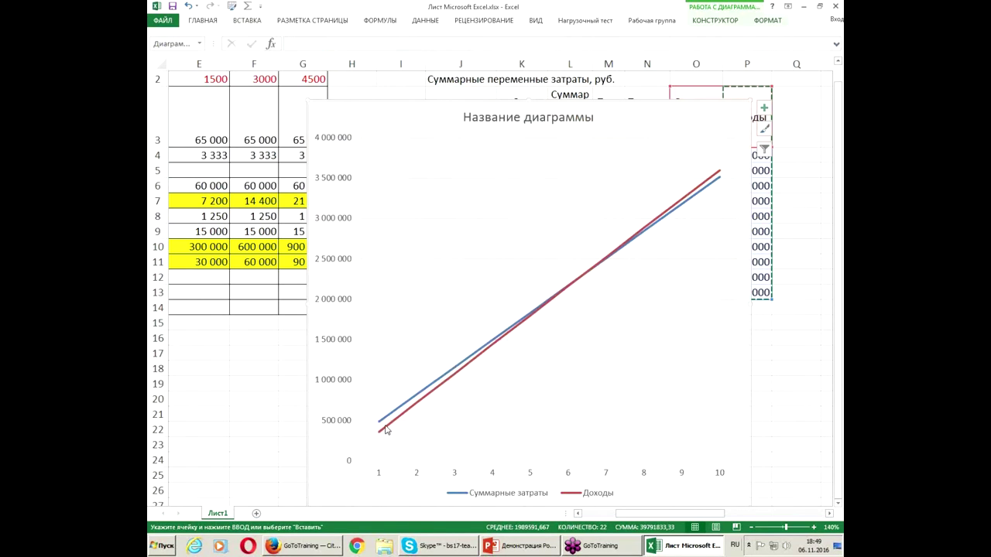
Try selling prices of 40 and 400 руб./кг in C14.
left_click_drag(661, 513, 592, 513)
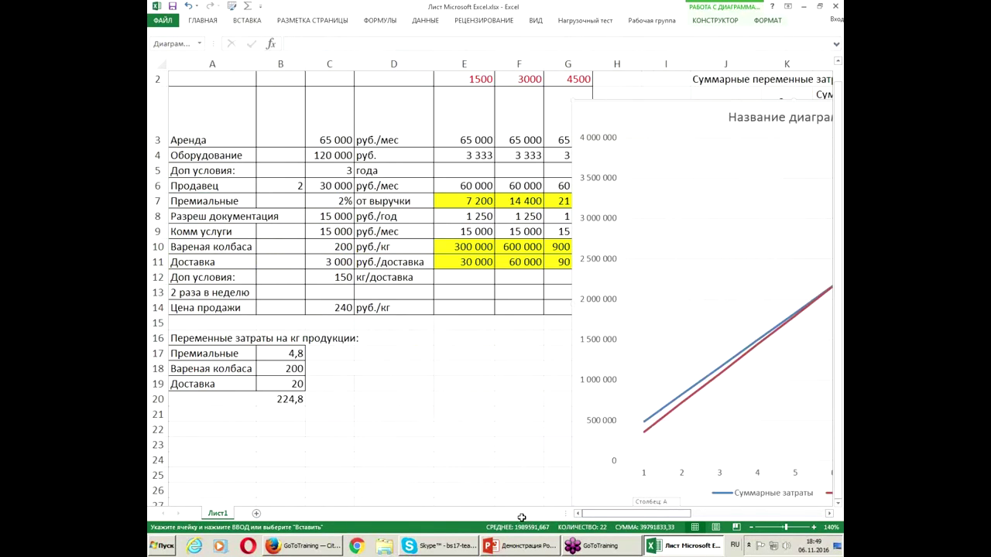
left_click(322, 307)
type("40")
key("Return")
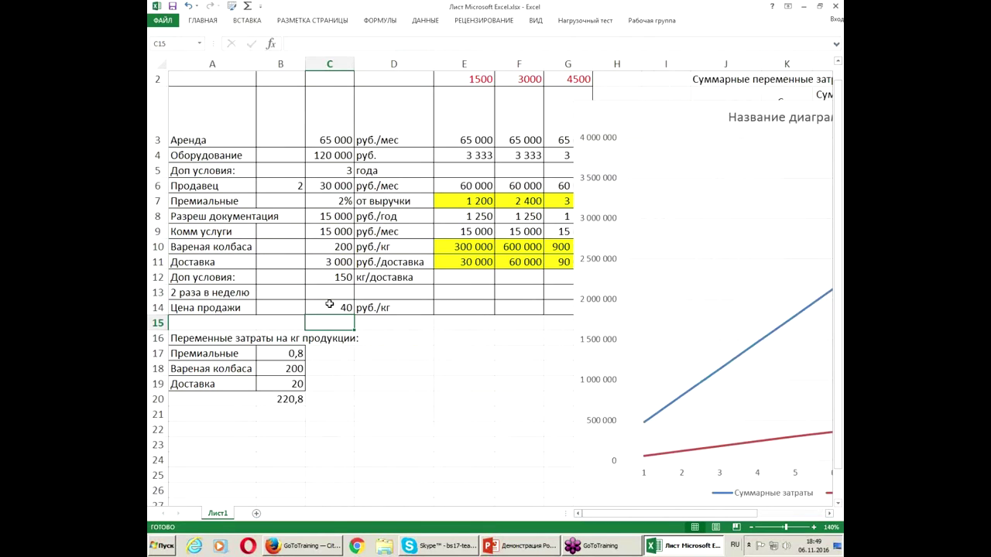
left_click(328, 305)
type("400")
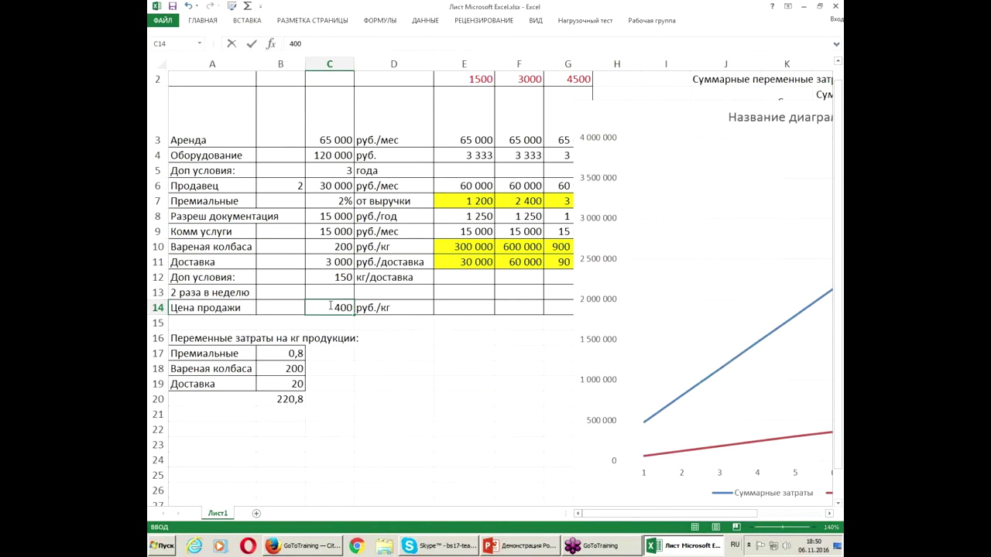
key("Return")
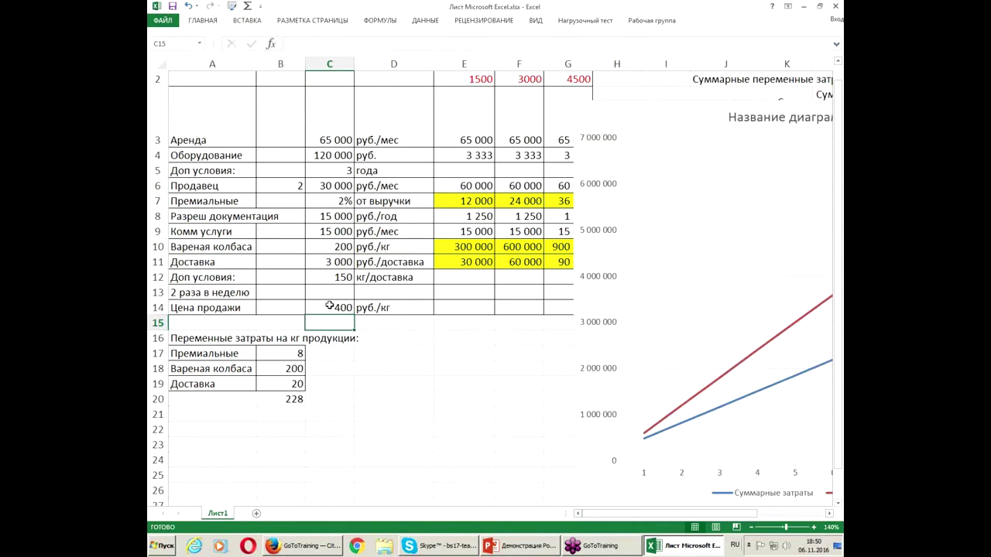
Set the selling price in C14 to 300 руб./кг.
left_click(325, 308)
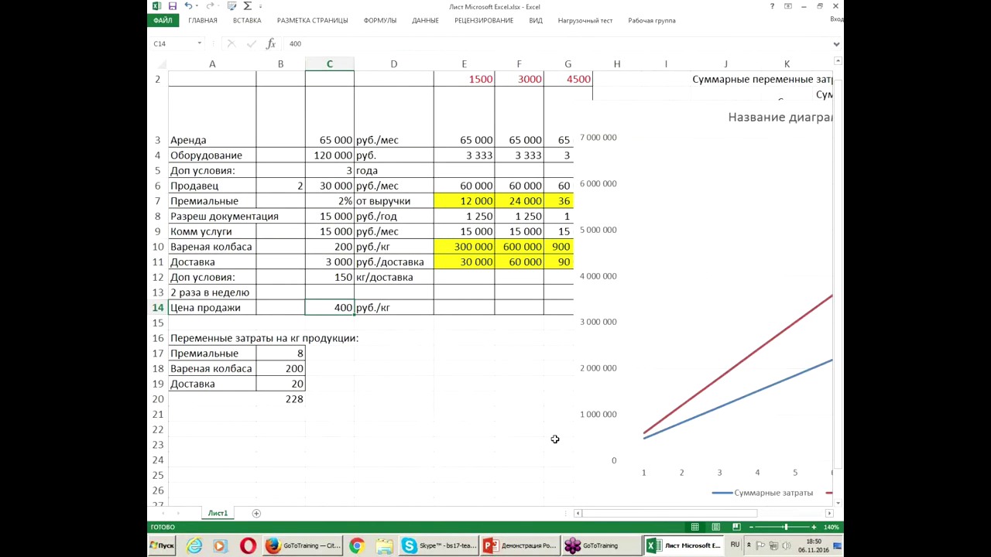
key("BackSpace")
type("300")
key("Return")
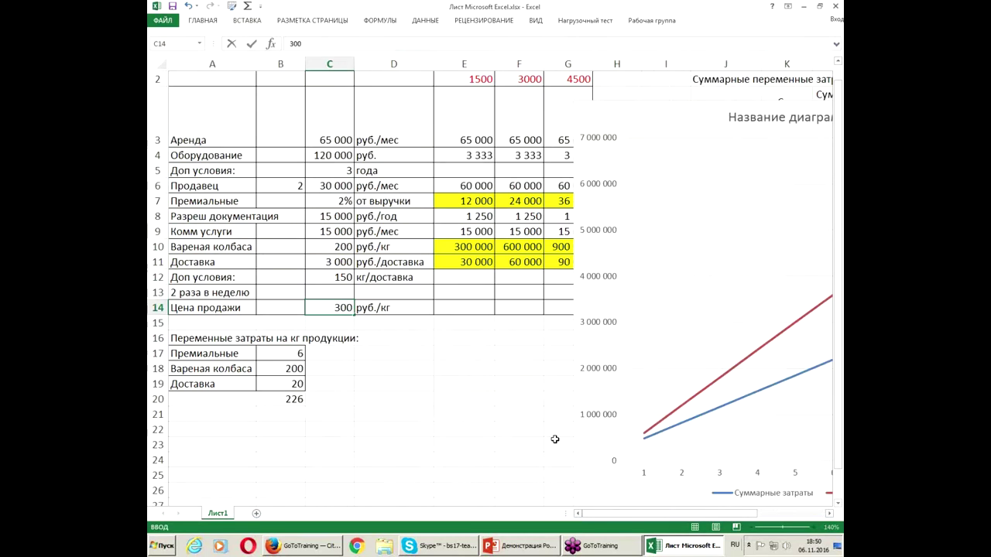
left_click(339, 307)
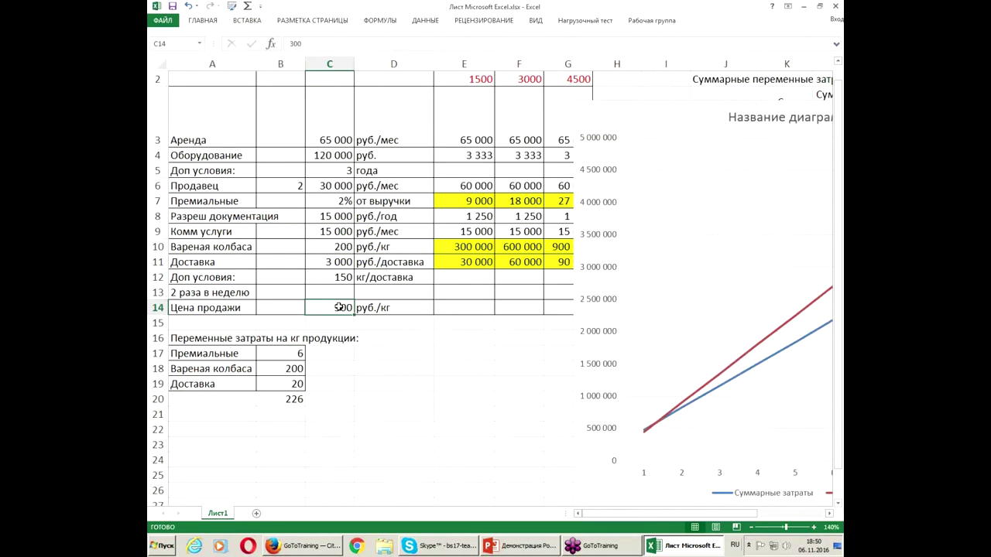
Try a selling price of 250 руб./кг in C14 and view its effect on the cost and revenue chart.
type("350")
key("Return")
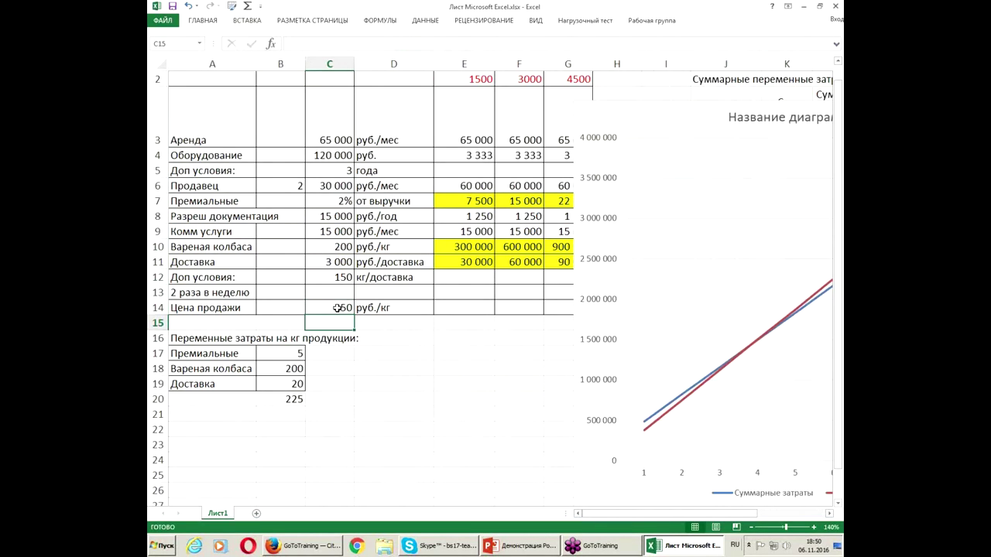
left_click_drag(695, 520, 749, 520)
mouse_move(495, 342)
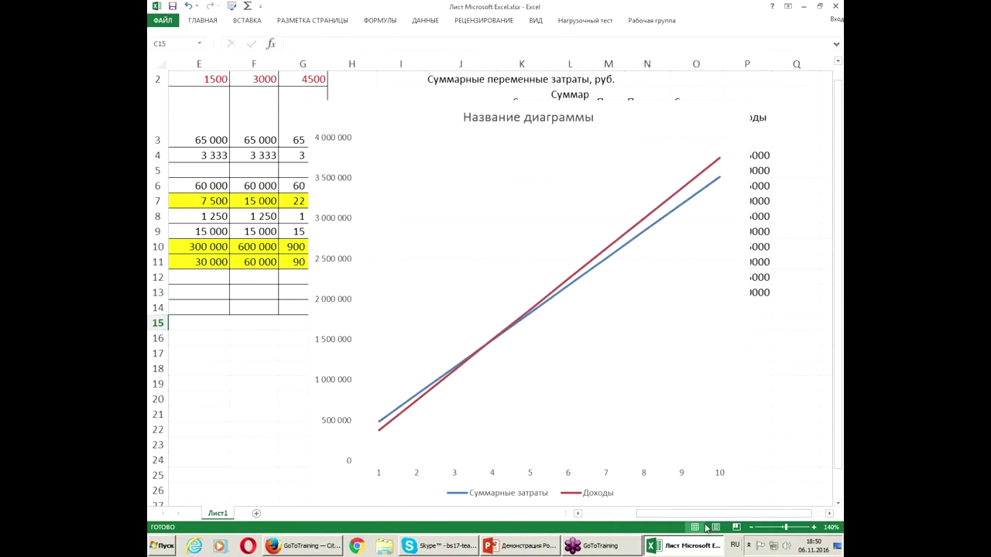
Set the monthly rent (Аренда) in C3 to 300 000 руб./мес.
left_click_drag(698, 514, 600, 515)
left_click(323, 140)
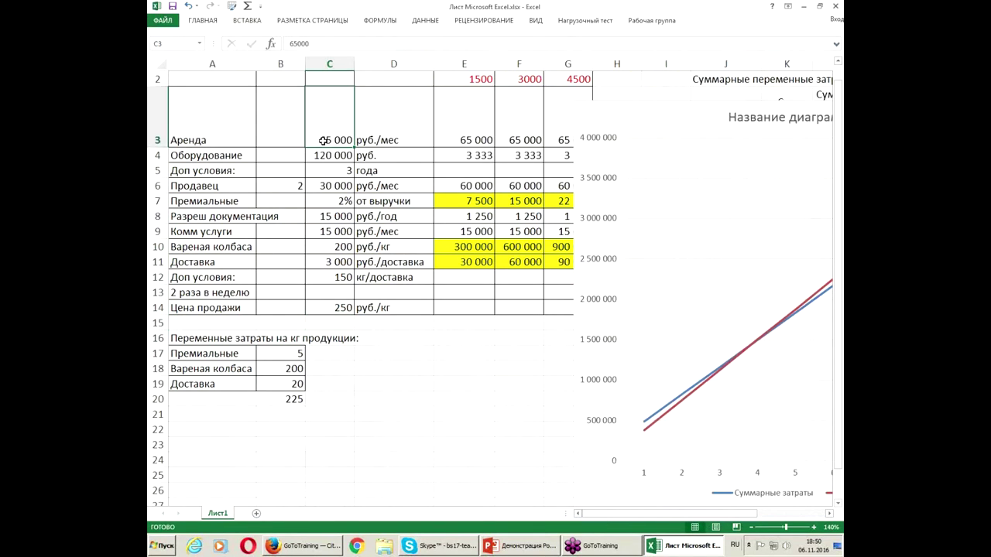
type("30")
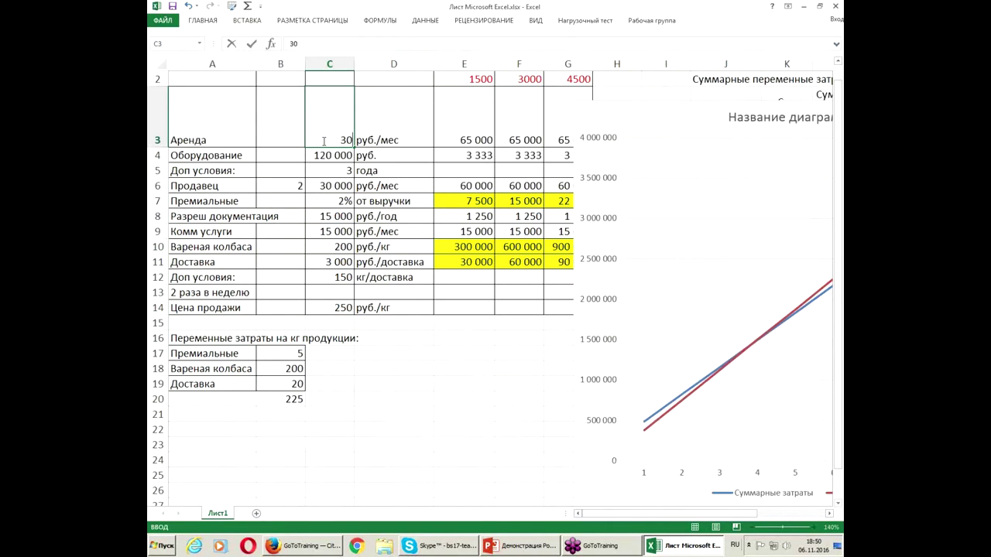
type("0000000")
key("Return")
left_click_drag(671, 514, 613, 536)
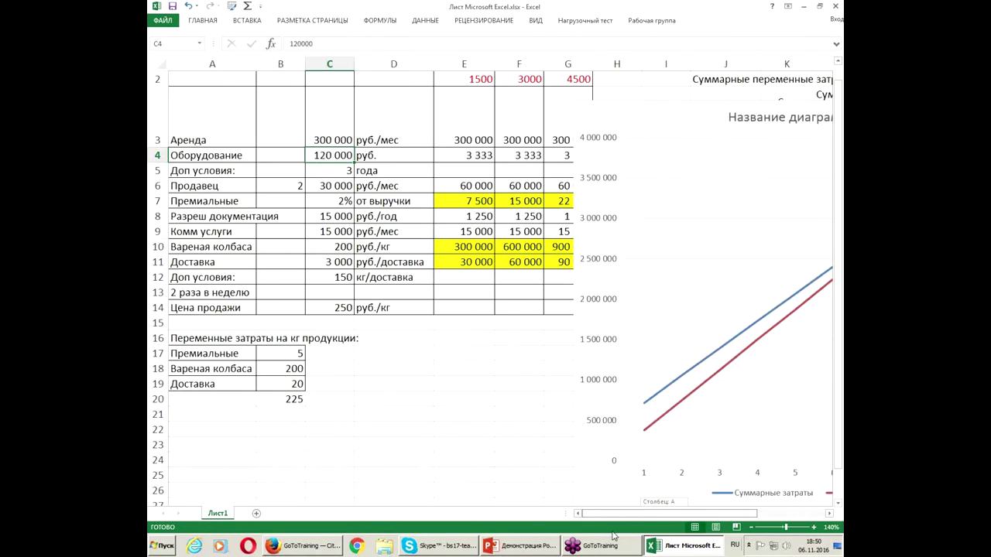
Set the selling price in C14 to 300 руб./кг and examine where the cost and revenue lines cross.
left_click(339, 307)
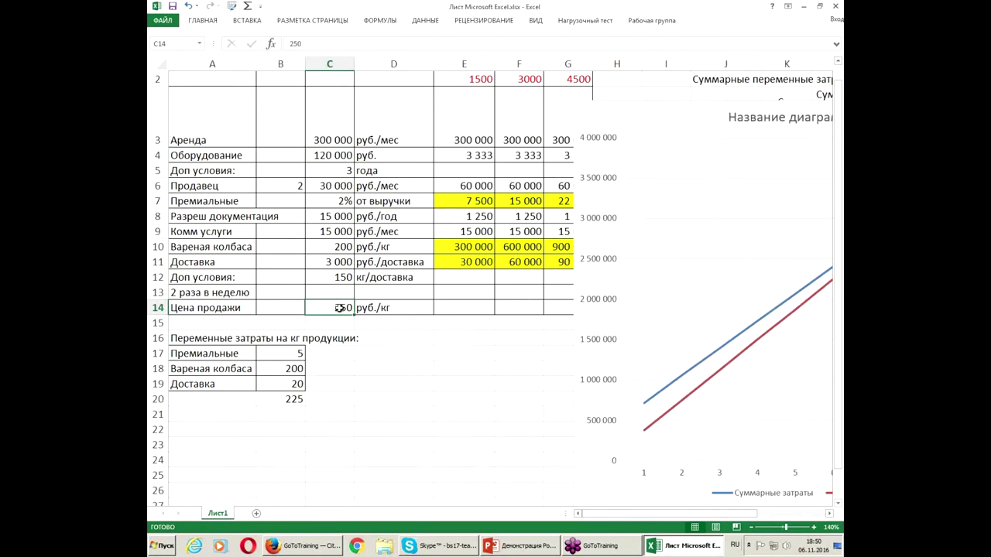
type("300")
key("Return")
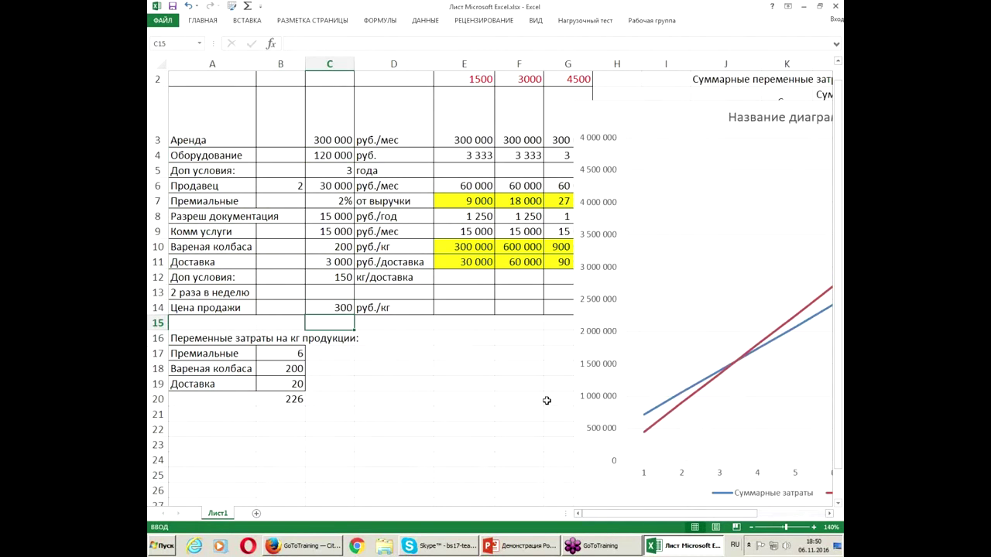
left_click_drag(705, 512, 763, 517)
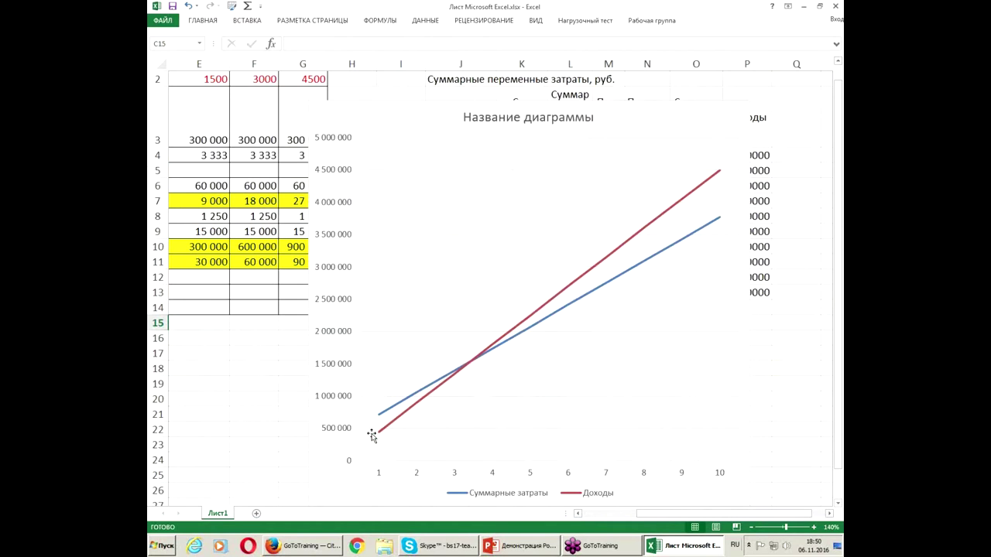
mouse_move(718, 178)
mouse_move(472, 366)
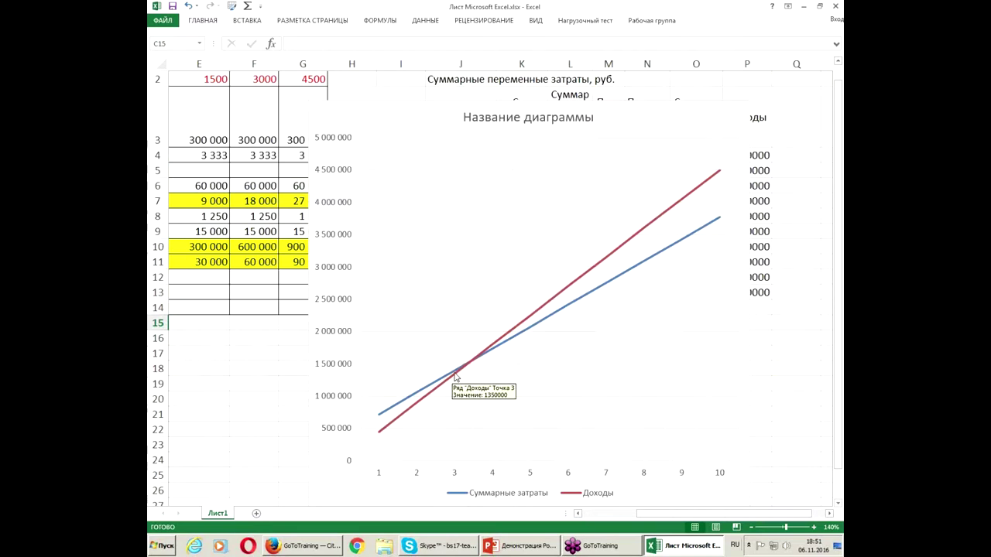
mouse_move(391, 427)
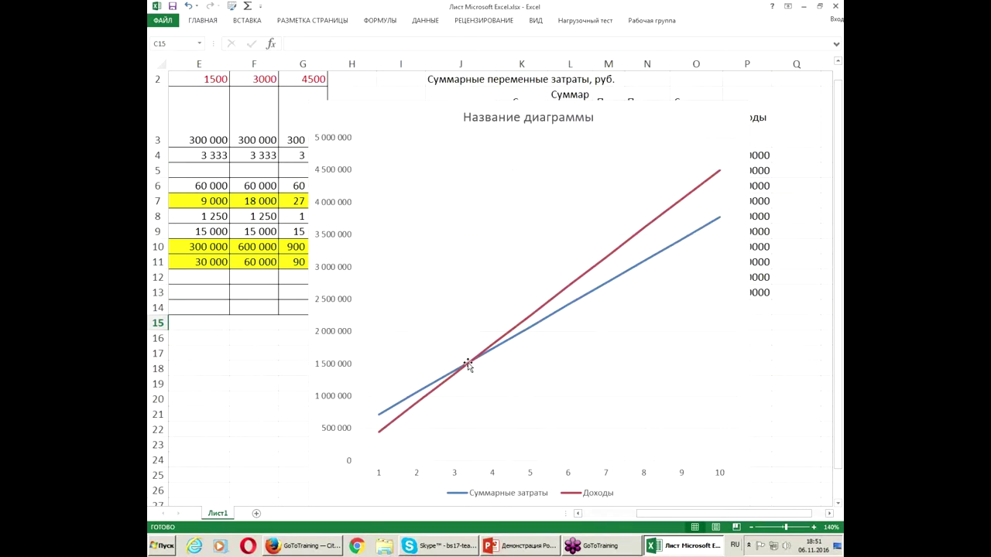
left_click(484, 105)
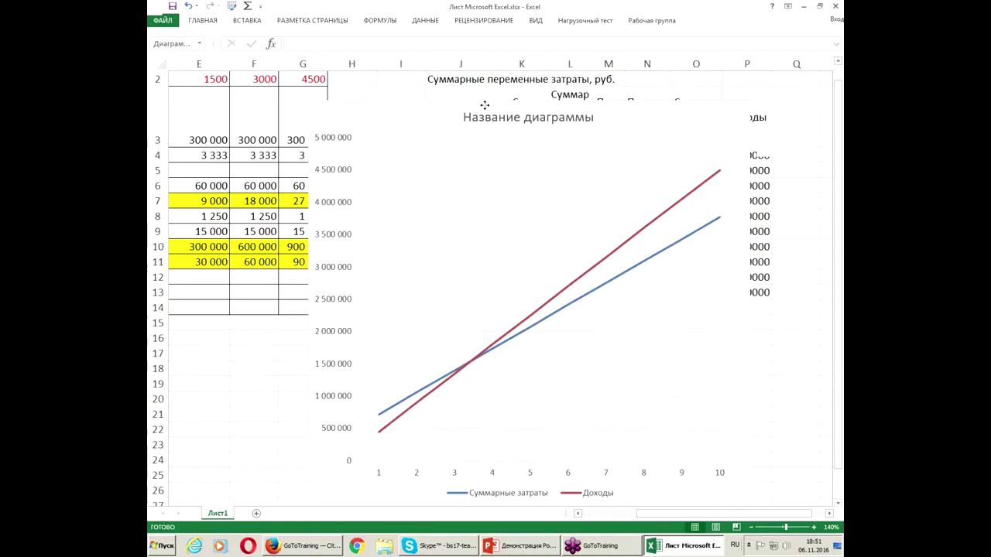
left_click(731, 21)
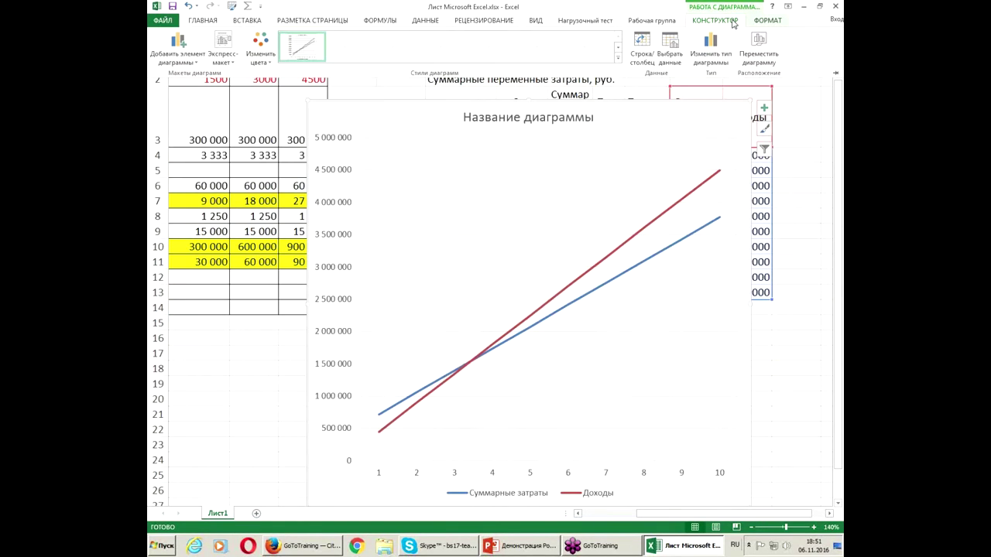
left_click(670, 45)
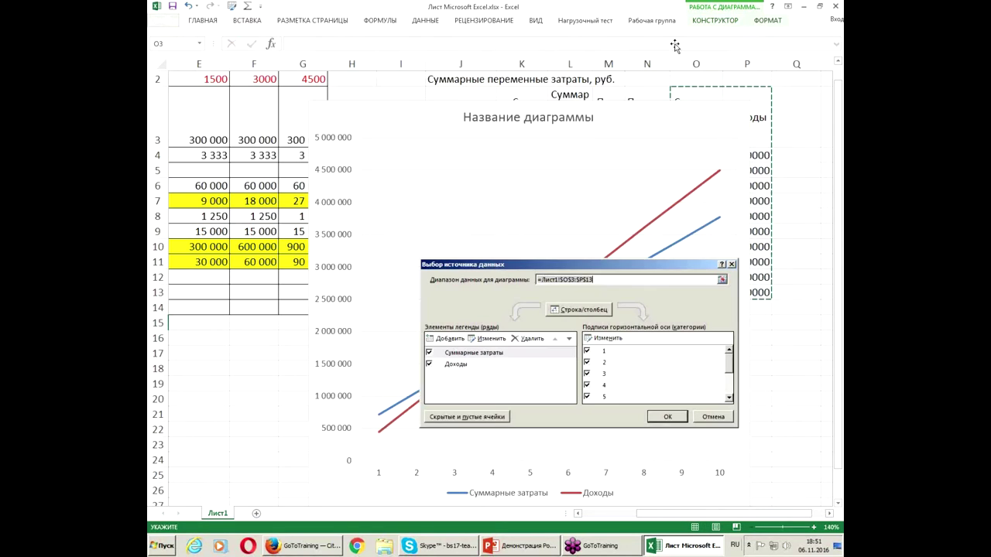
left_click(608, 338)
left_click_drag(660, 511, 631, 518)
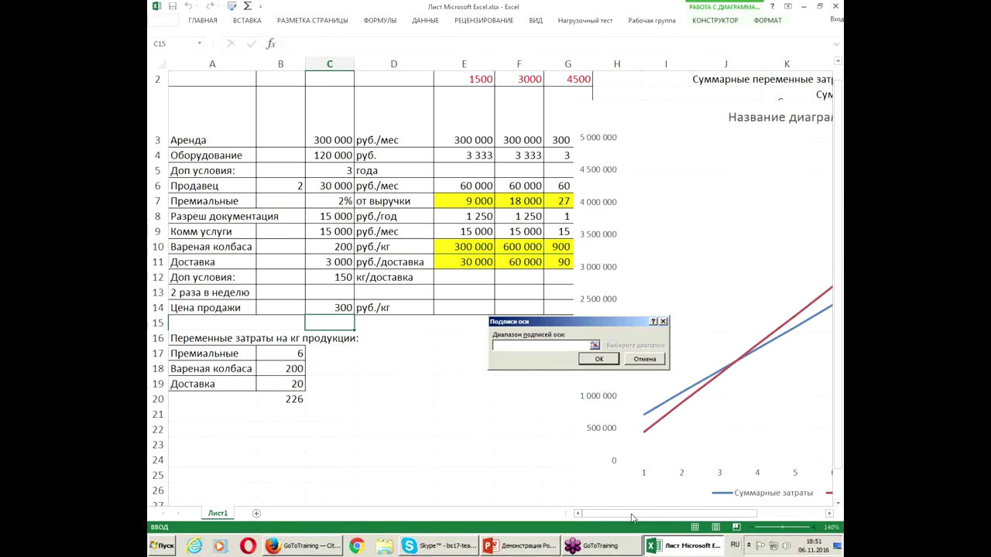
left_click_drag(623, 517, 671, 462)
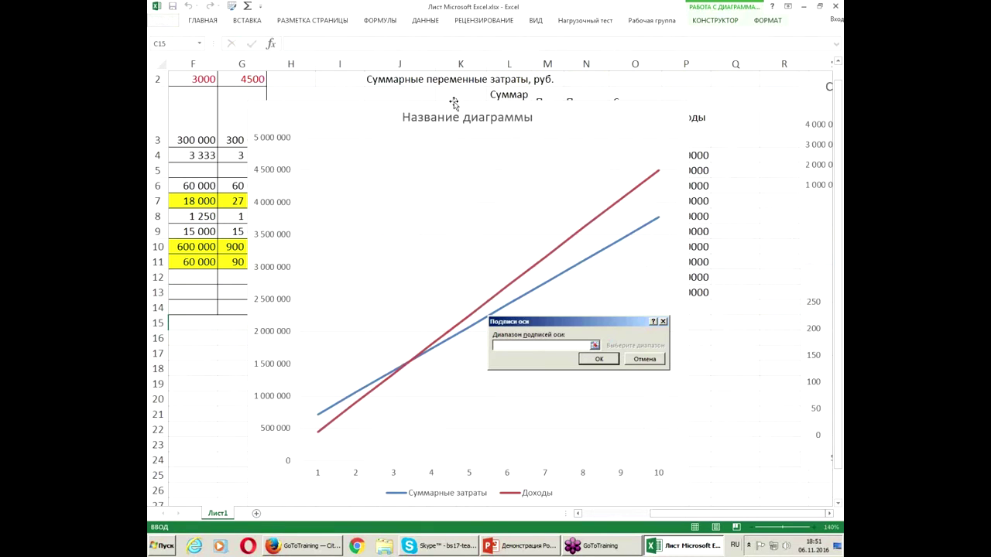
left_click(636, 360)
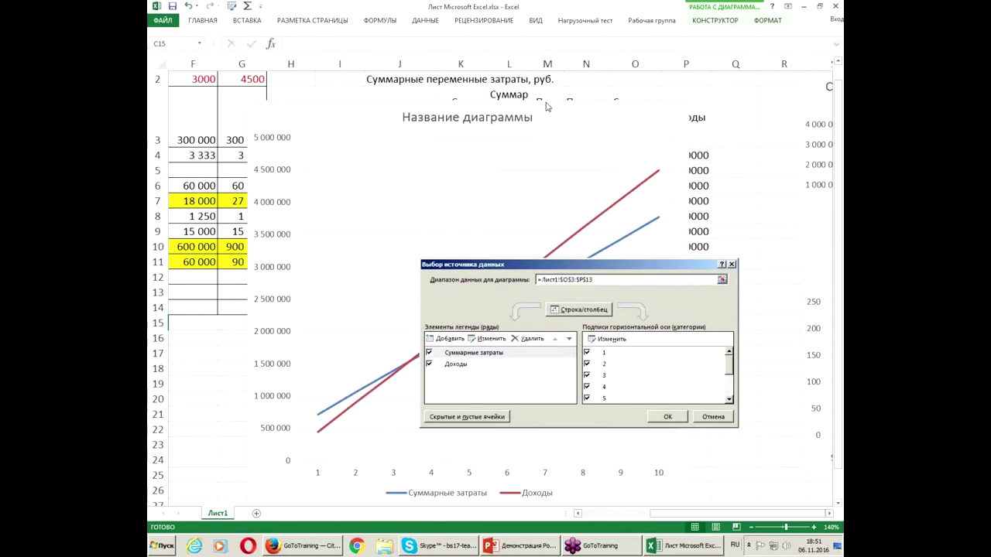
left_click(708, 417)
Move the chart clear of the quantity column and use the quantities in J4:J13 as its horizontal axis labels.
left_click_drag(549, 99, 781, 152)
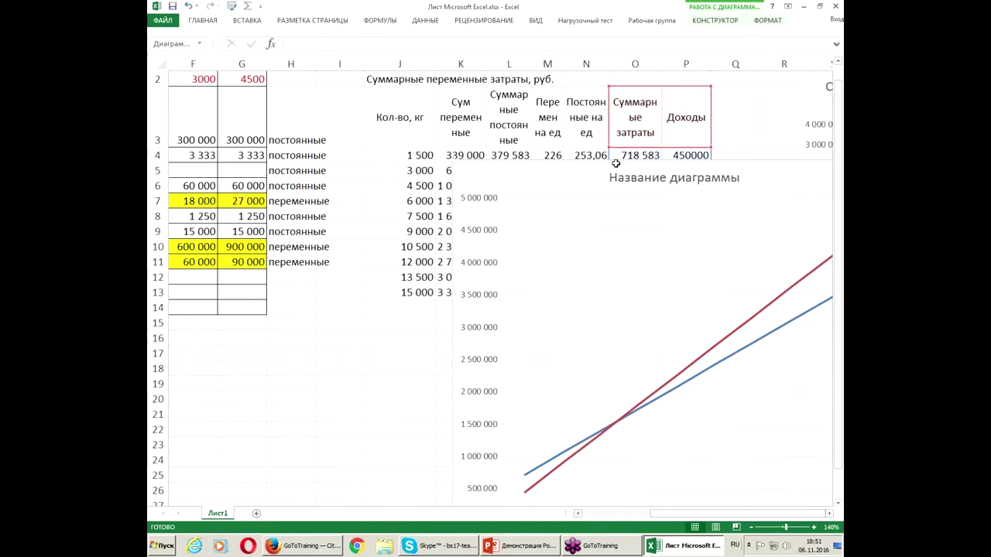
left_click(699, 28)
left_click(674, 52)
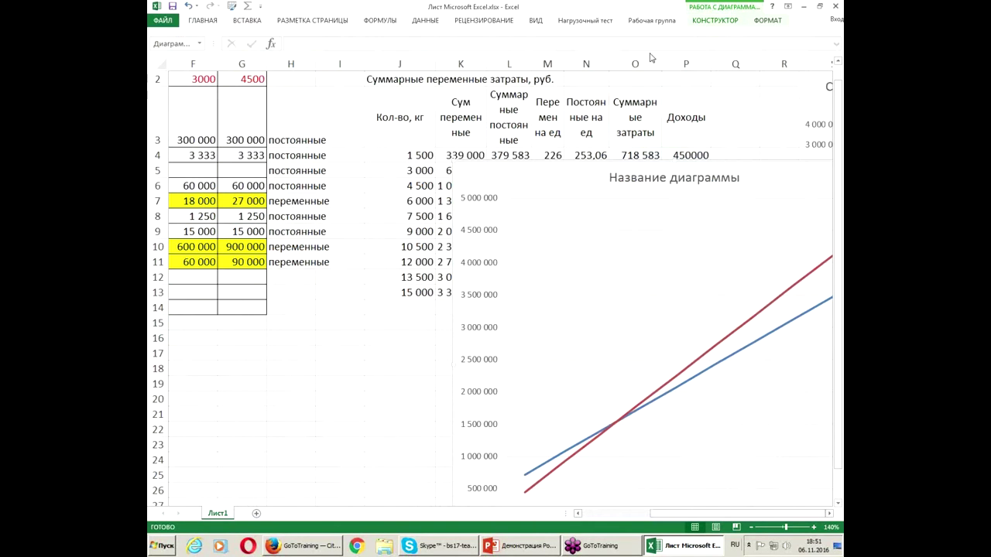
left_click(600, 338)
left_click_drag(405, 155, 403, 292)
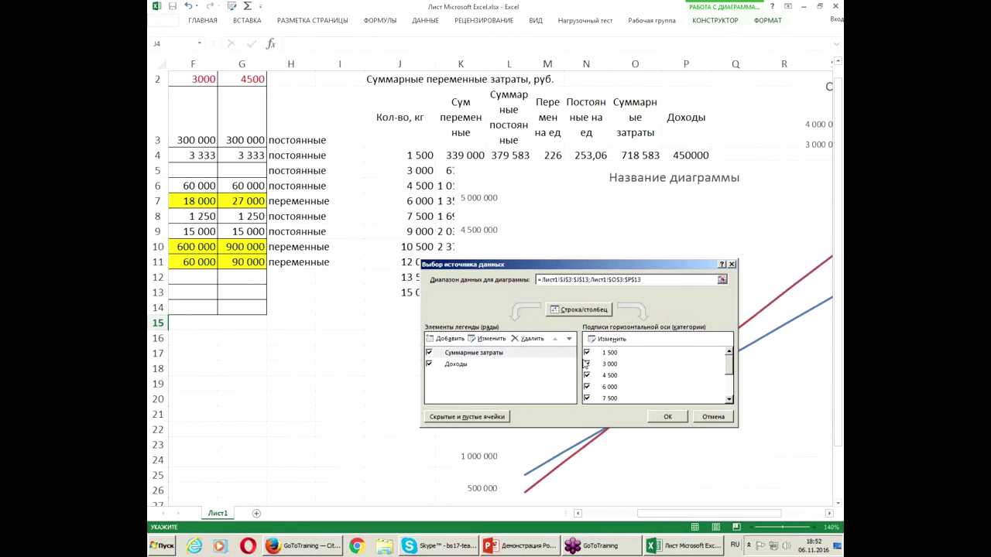
left_click(585, 363)
left_click(667, 417)
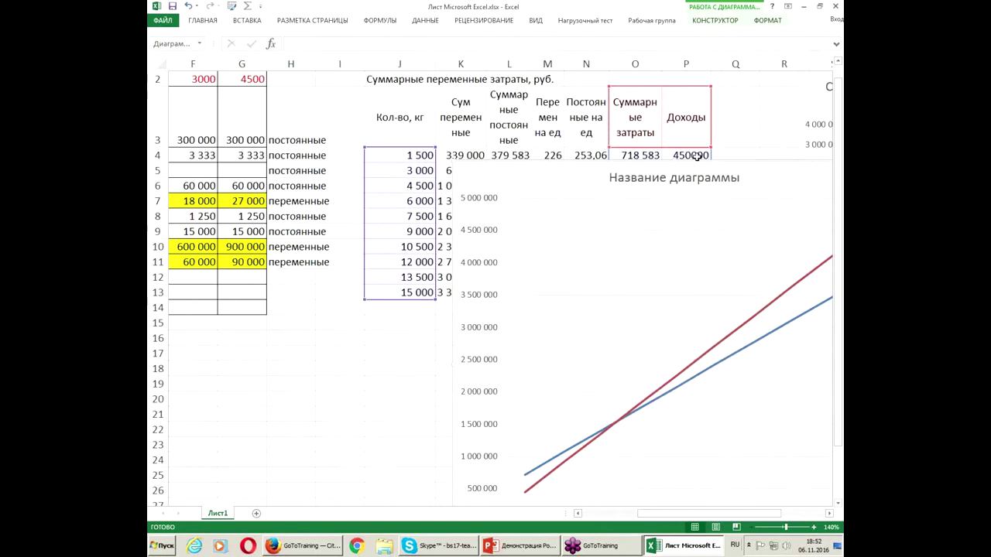
Move the chart back over the calculation table so the whole plot is in view, and inspect the break-even point.
scroll(542, 116, "up", 3)
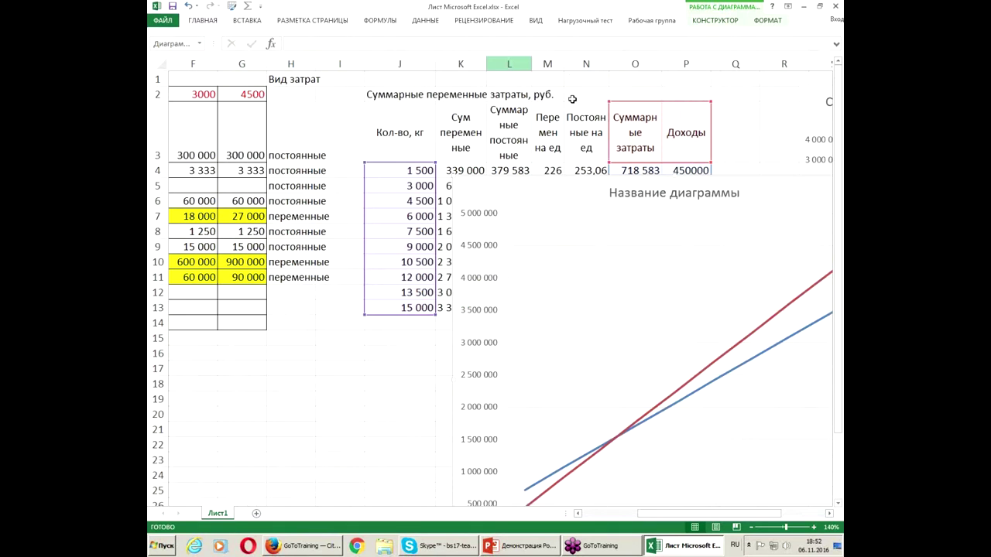
left_click_drag(520, 178, 363, 77)
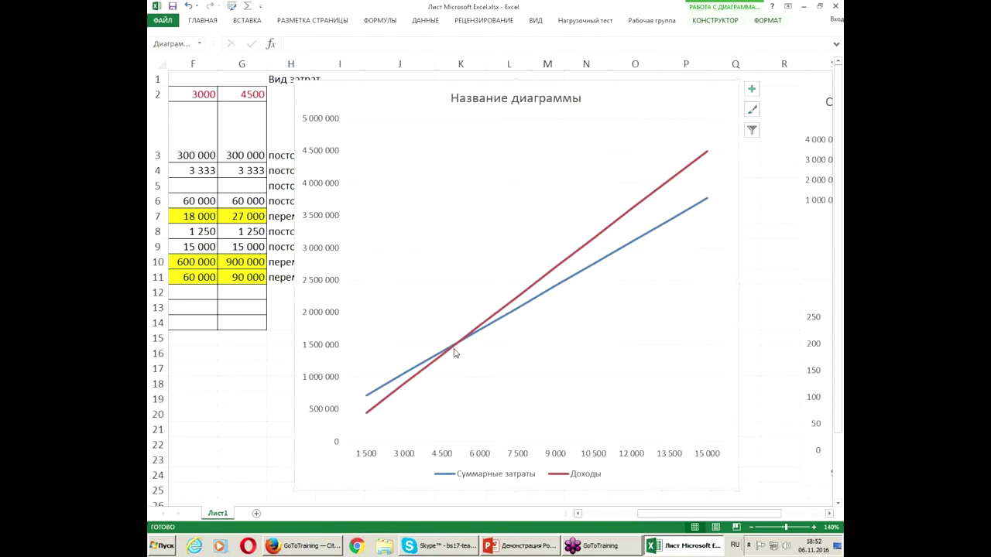
mouse_move(456, 350)
Switch to the PowerPoint slide show and advance to the «затраты – объем – прибыль» slide, revealing its break-even equations line by line.
left_click(528, 546)
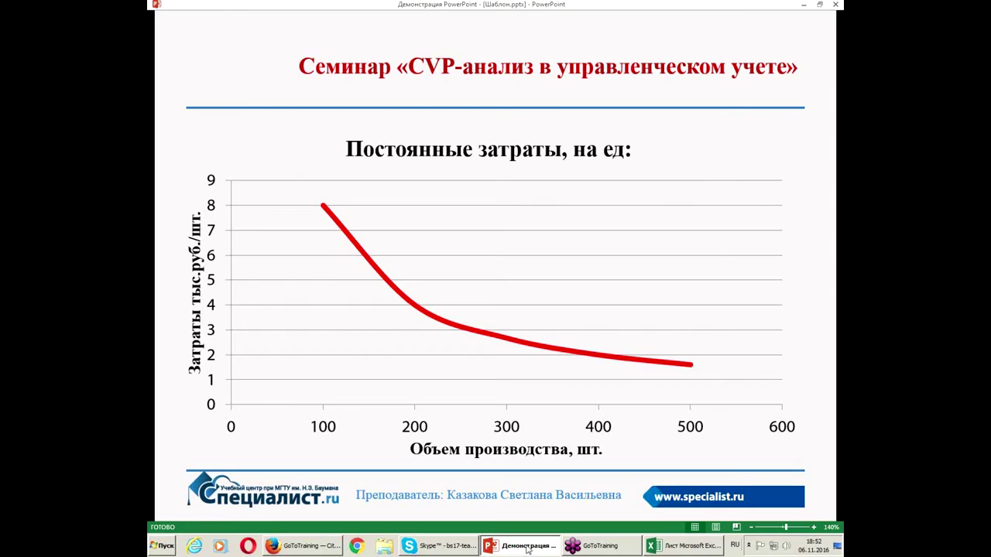
key("Right")
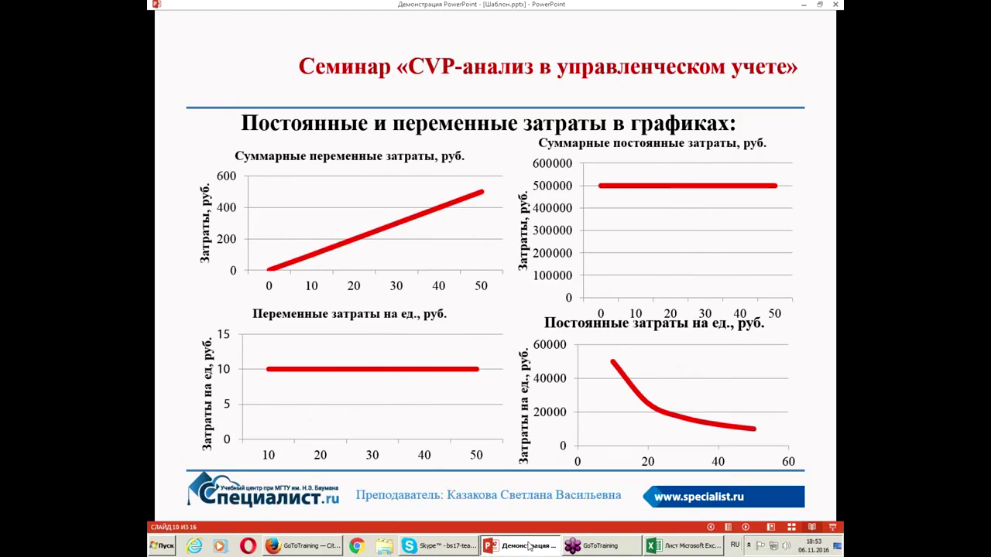
key("Right")
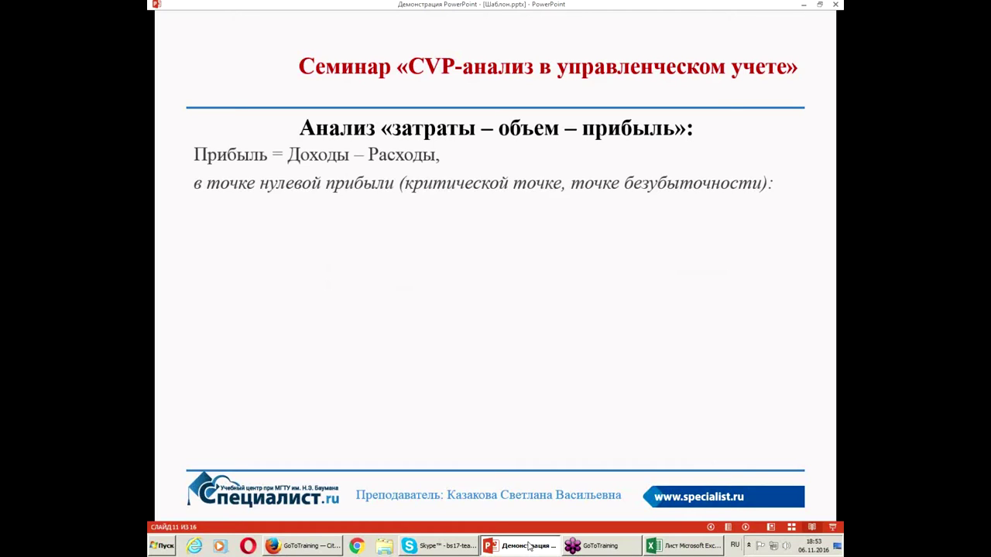
key("Right")
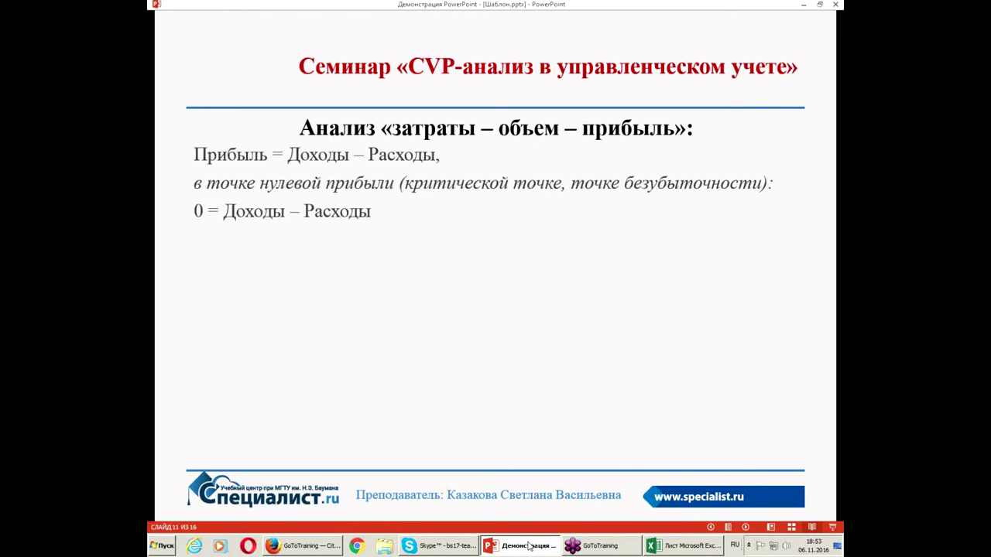
key("Right")
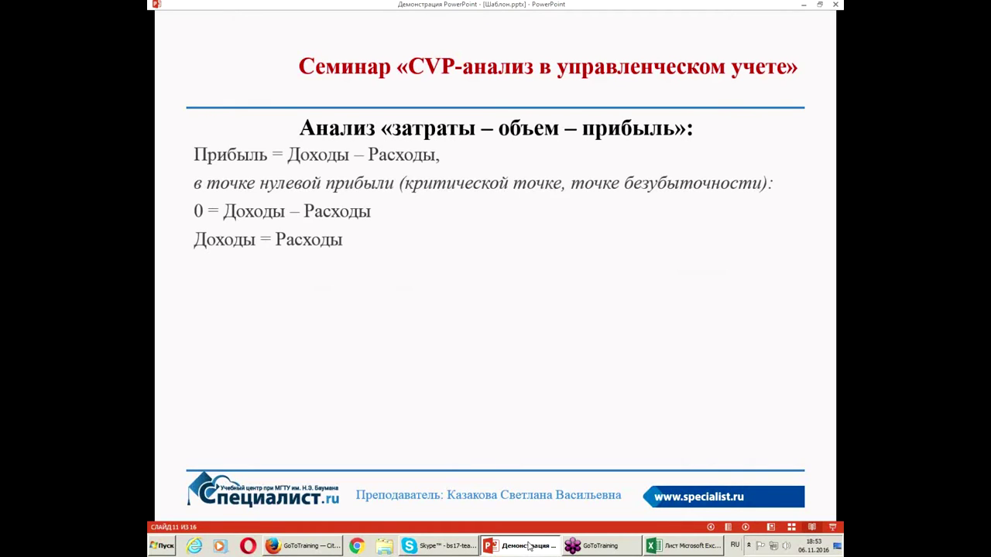
key("Right")
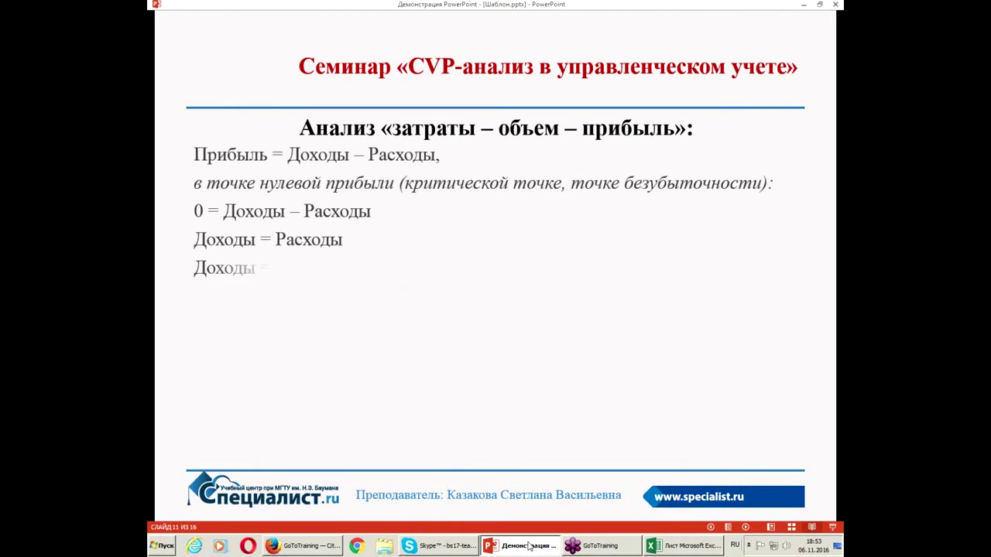
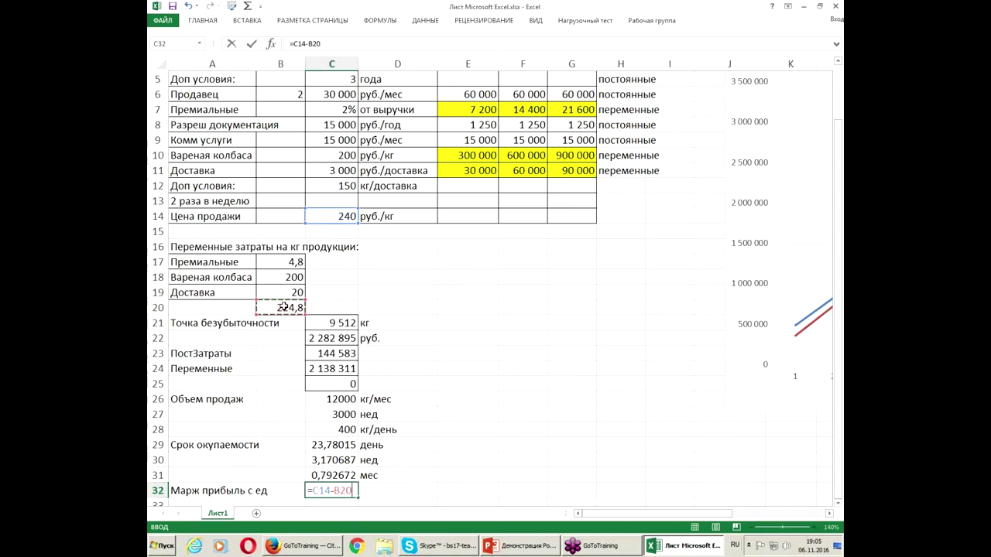
Calculate the unit marginal profit in C32 with =C14-B20 and display it with two decimal places.
key("Return")
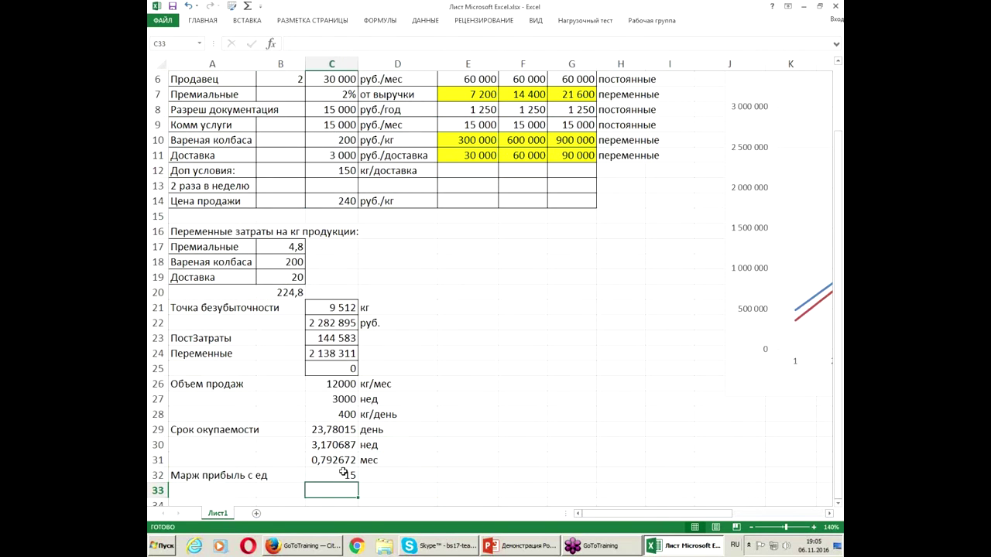
left_click(343, 472)
left_click(204, 21)
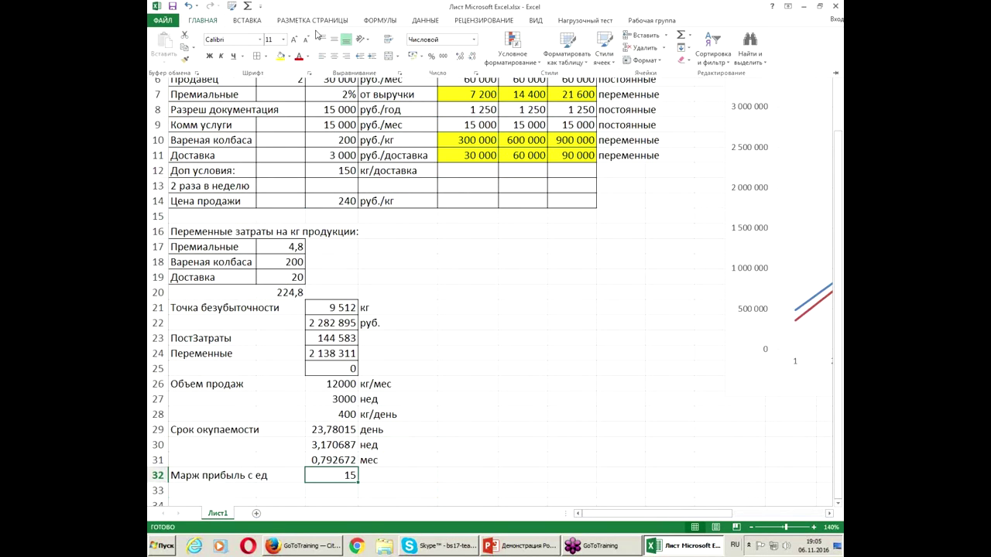
left_click(461, 58)
left_click(460, 58)
left_click(385, 474)
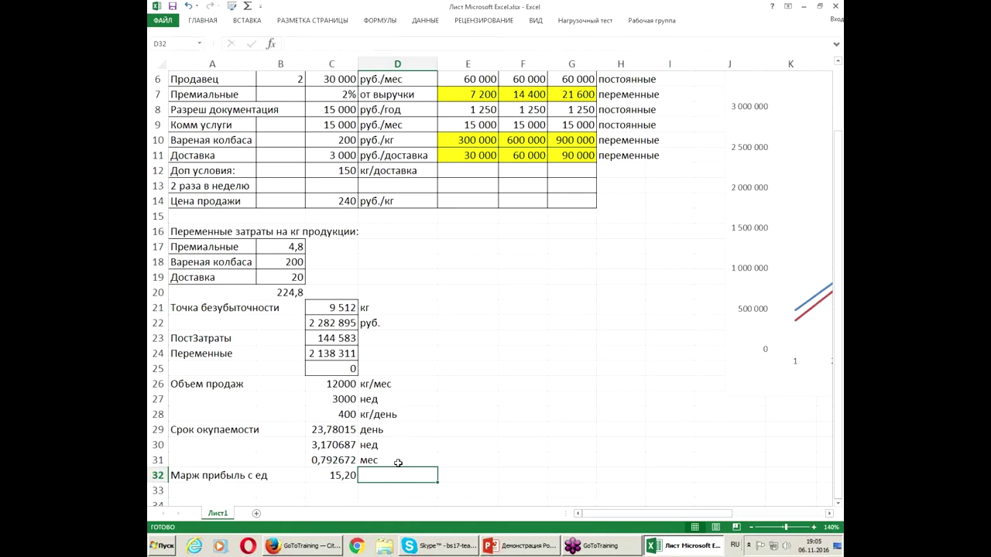
Label A33 "Рентаб марж прибыль" and calculate the marginal profitability in C33 with =C32/C14.
left_click(205, 488)
type("Рента")
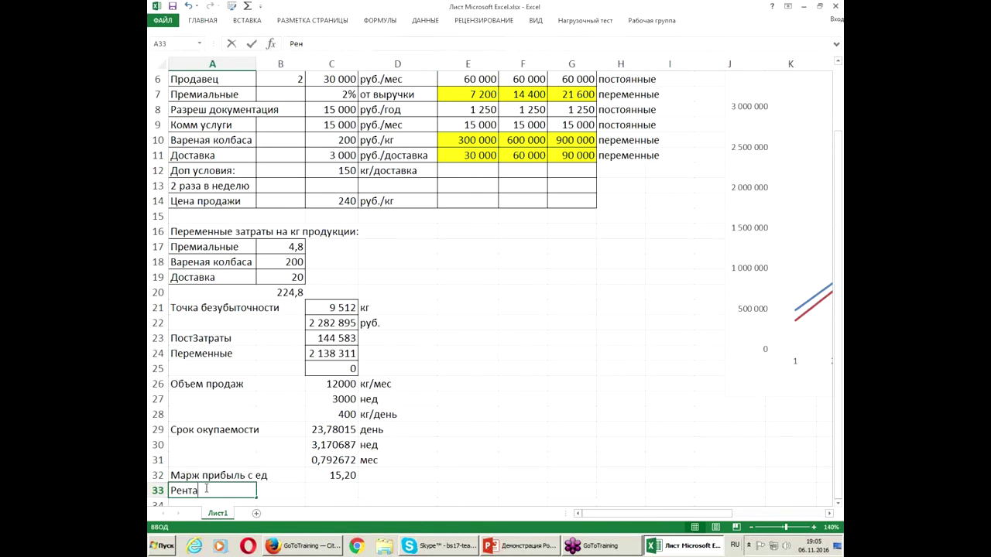
type("б марж прибыль")
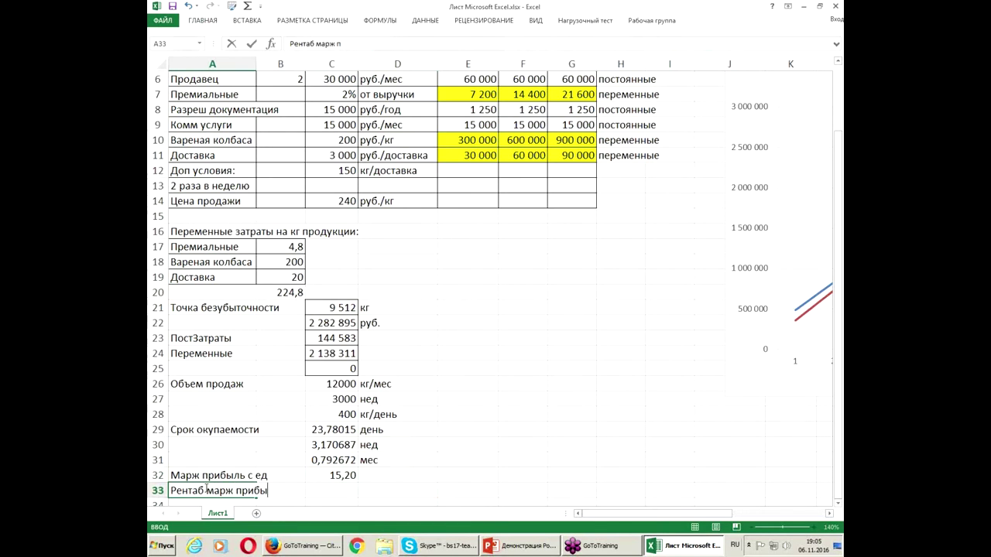
left_click(328, 487)
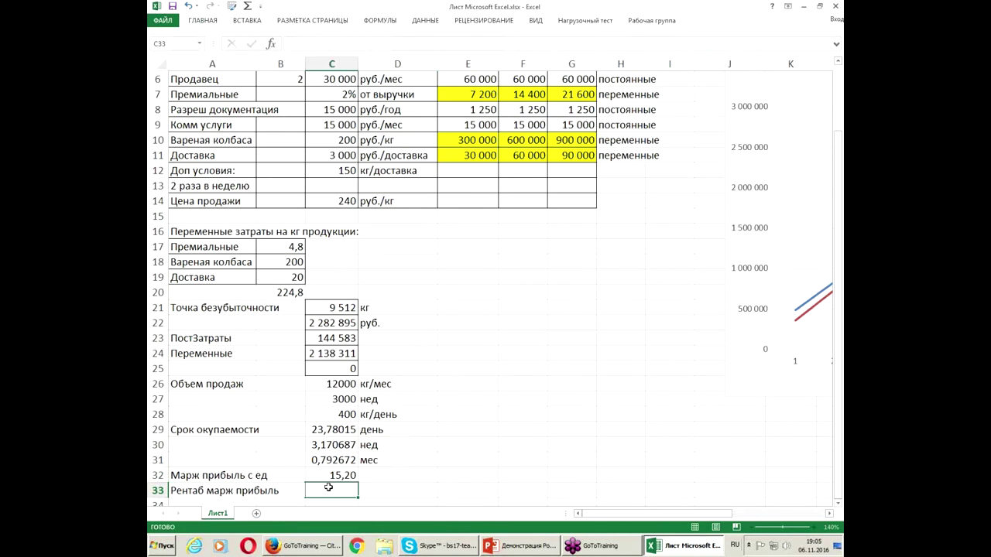
type("=")
left_click(330, 474)
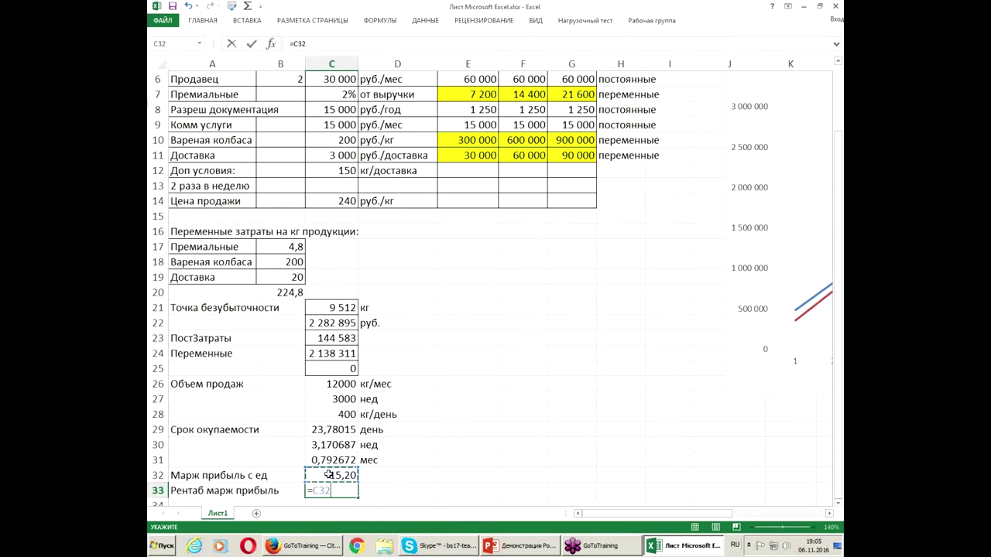
type("/")
left_click(345, 200)
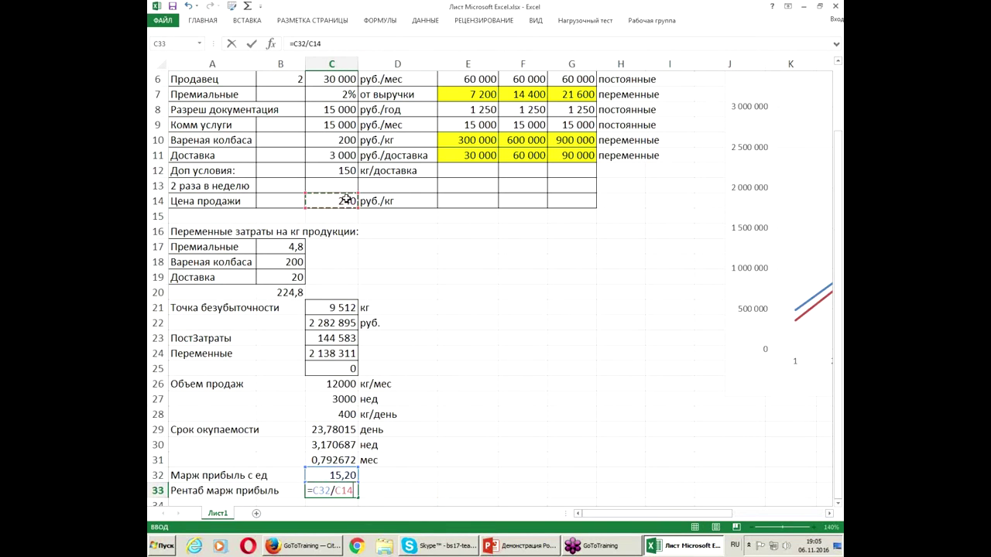
key("Return")
left_click(331, 475)
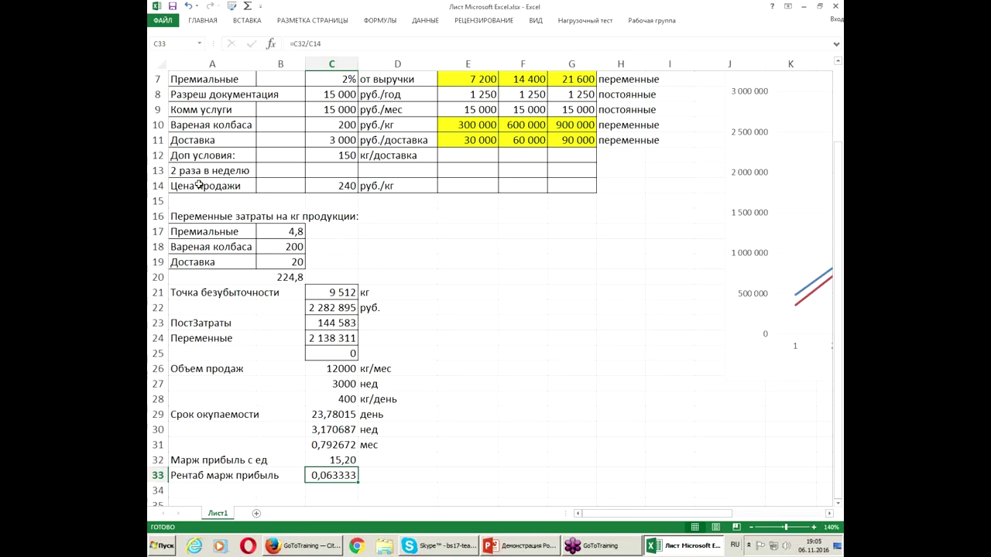
Format the Рентаб марж прибыль value in C33 as a percentage with two decimal places.
left_click(202, 21)
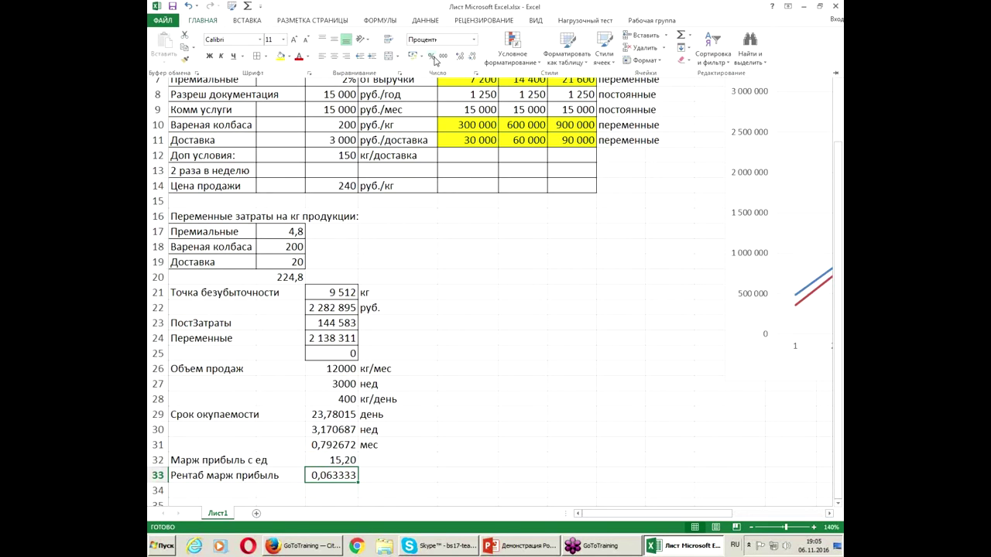
left_click(431, 57)
left_click(460, 56)
left_click(459, 55)
Switch to PowerPoint to review the marginal profit formulas, and return to Excel to check the break-even revenue formula in C22.
left_click(529, 546)
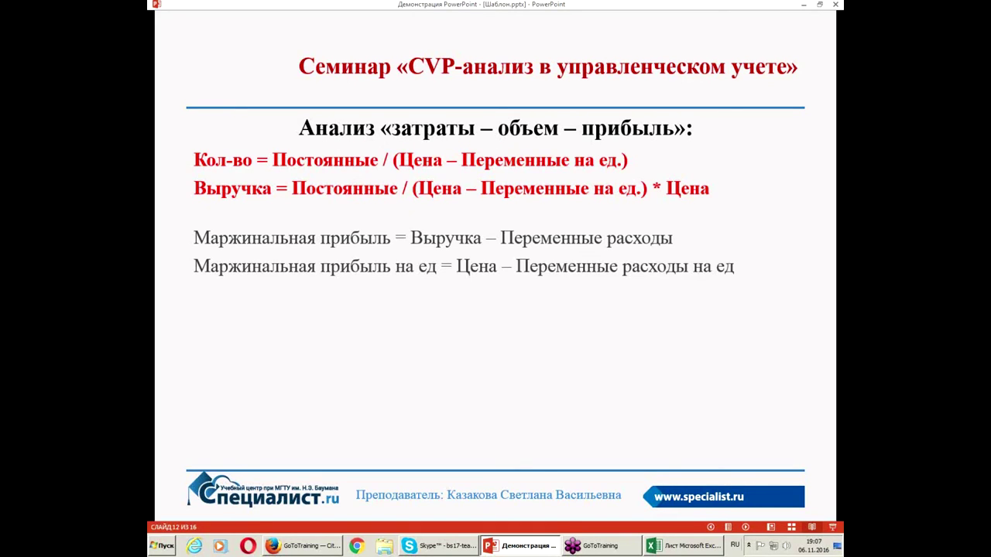
left_click(683, 545)
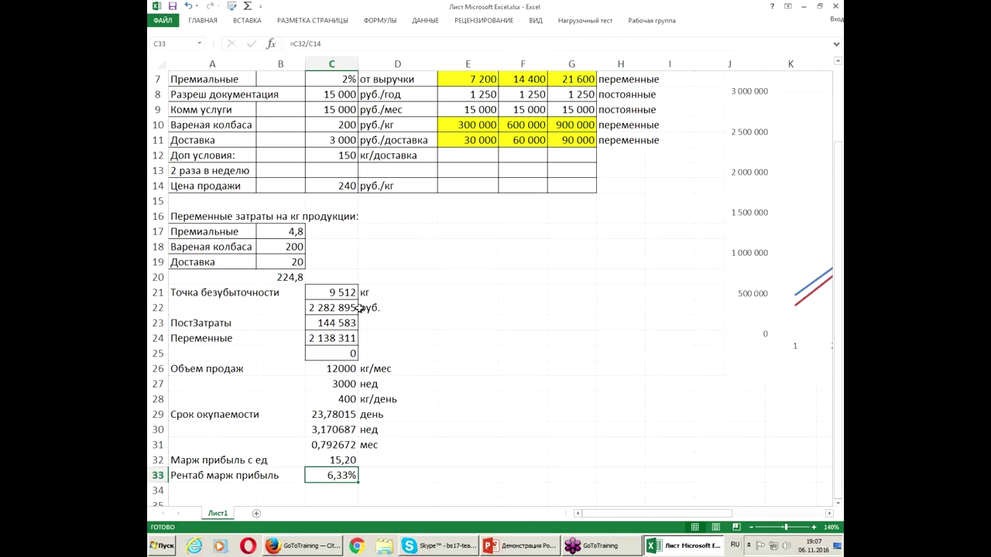
left_click(325, 310)
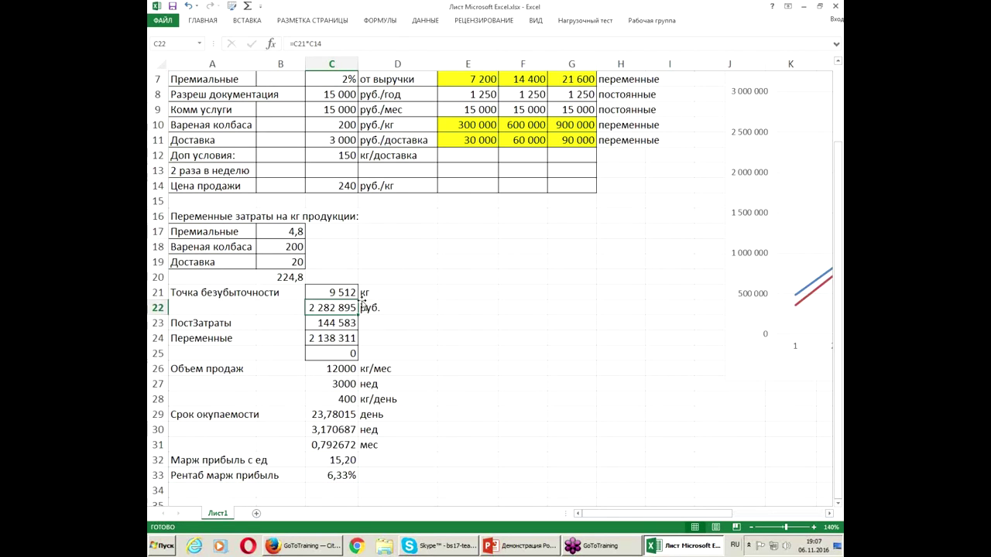
Calculate break-even revenue in E22 with the formula =C23/C33, dividing fixed costs by marginal profitability.
left_click(458, 304)
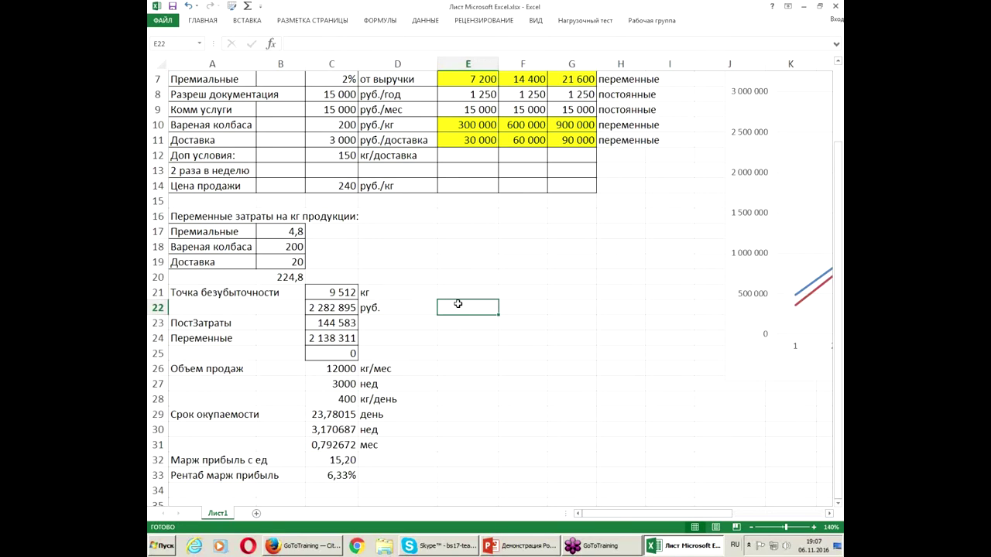
type("=")
left_click(322, 323)
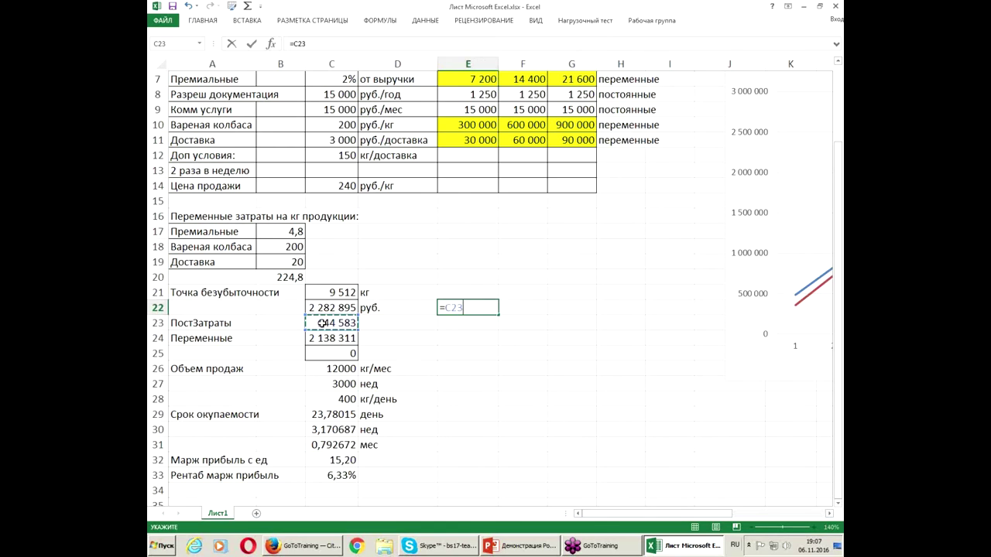
type("/")
left_click(321, 476)
key("Return")
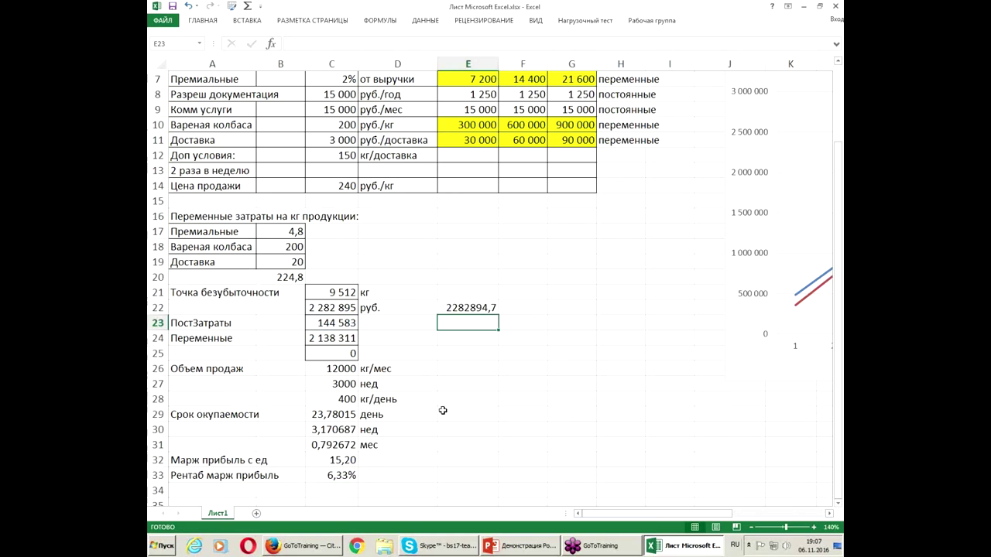
Copy the number and border formatting of C21:C22 onto the new revenue calculation starting at E22.
left_click(464, 308)
left_click_drag(335, 307, 341, 292)
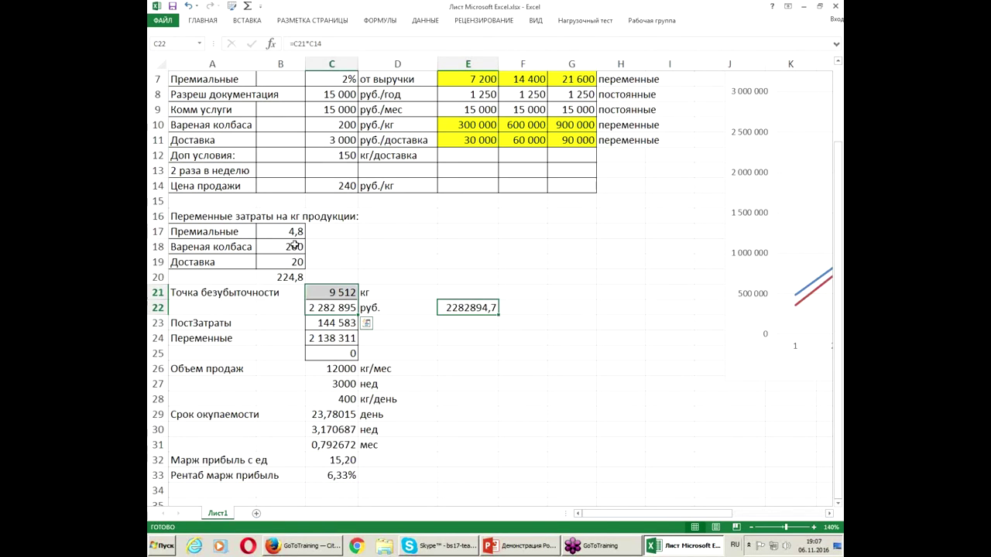
left_click(203, 20)
left_click(184, 58)
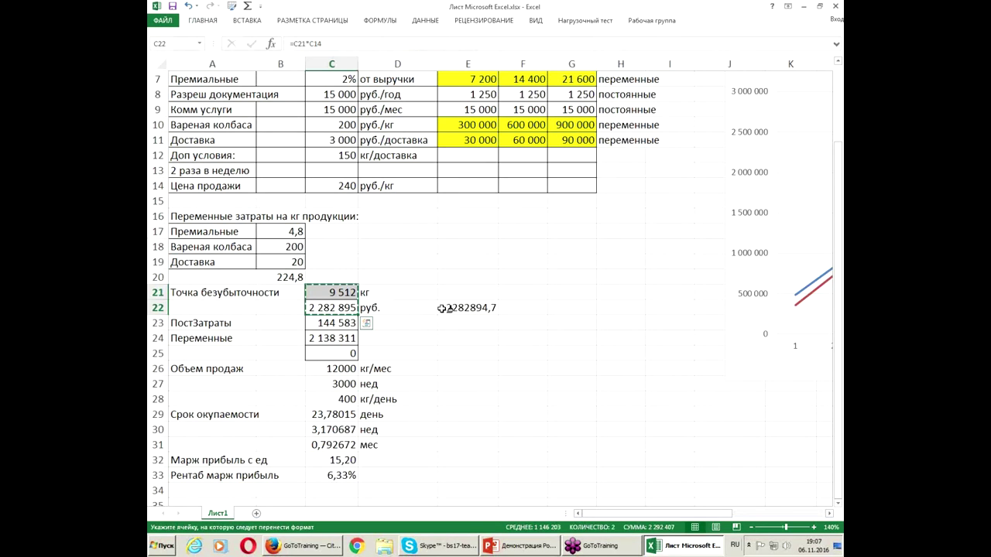
left_click(441, 308)
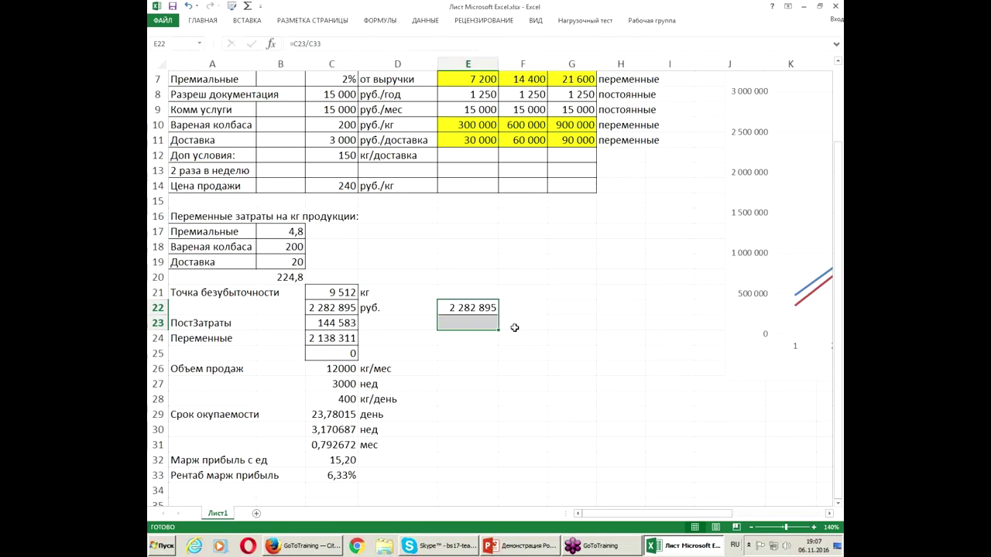
Switch to the PowerPoint presentation and reveal the remaining profitability and revenue formulas on the slide.
key("alt+Tab")
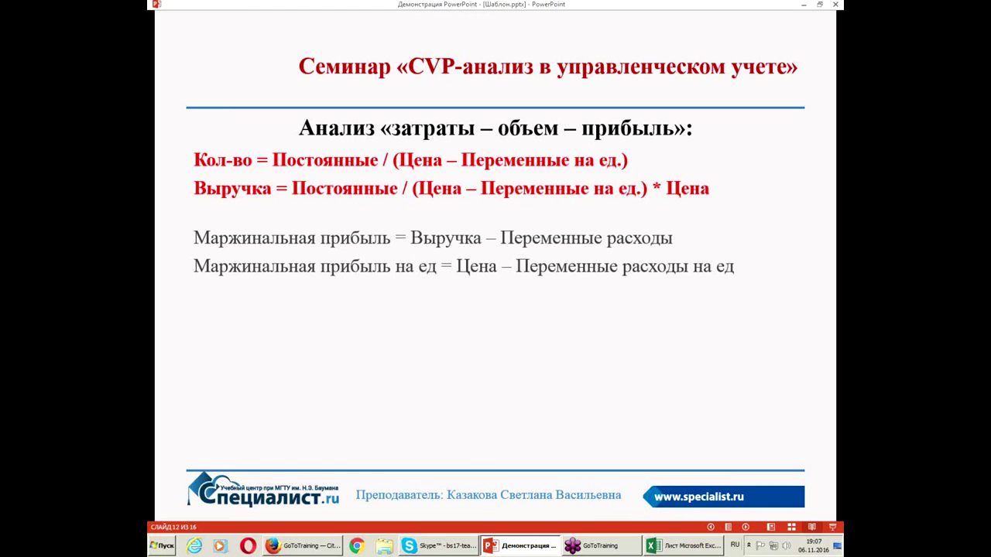
left_click(389, 283)
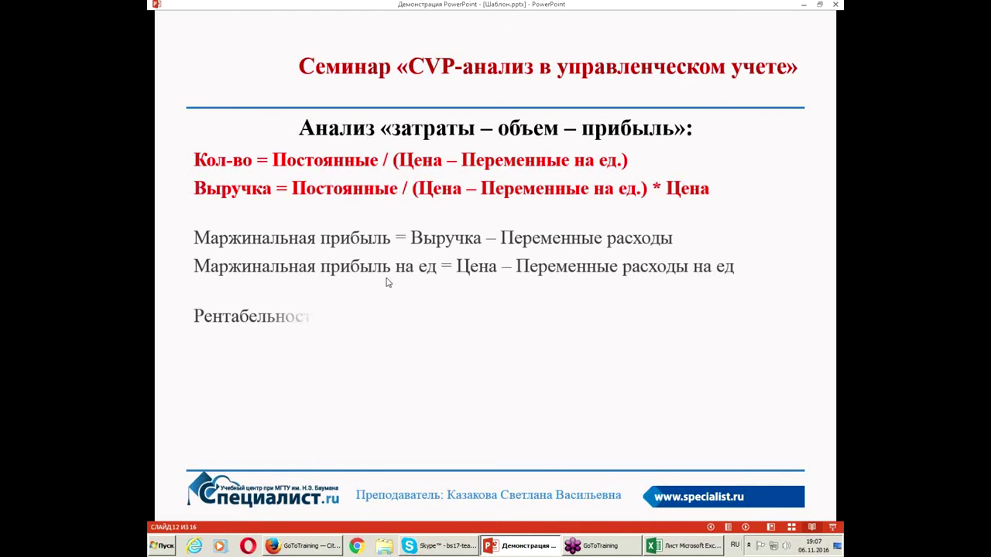
left_click(226, 330)
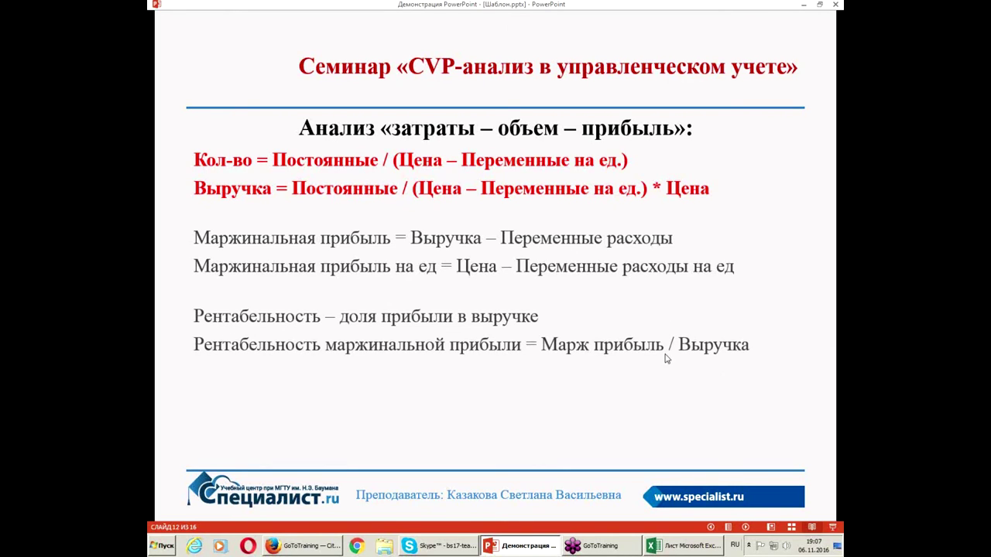
left_click(718, 356)
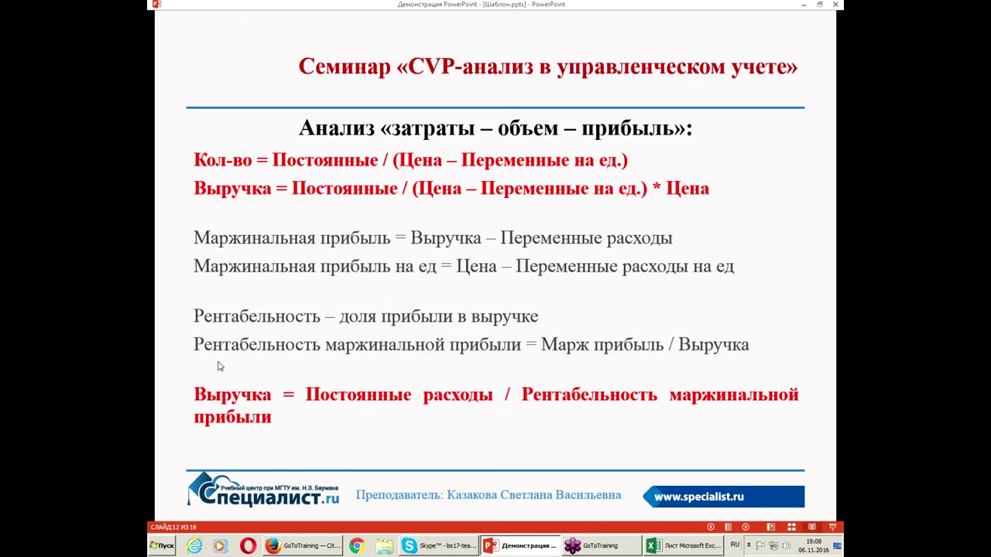
Return to the Excel workbook and insert two blank rows in columns A to H of the cost table above Доставка.
mouse_move(691, 548)
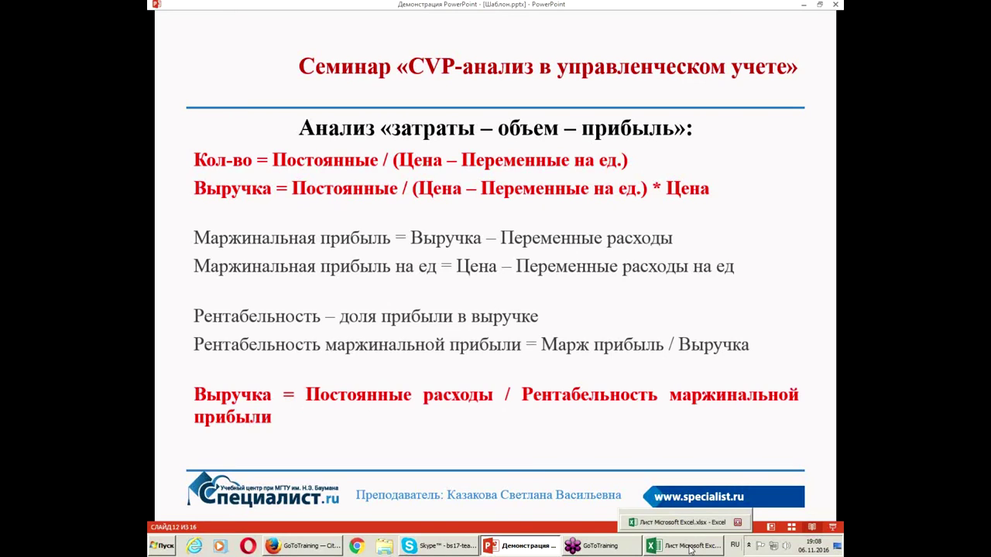
left_click(690, 548)
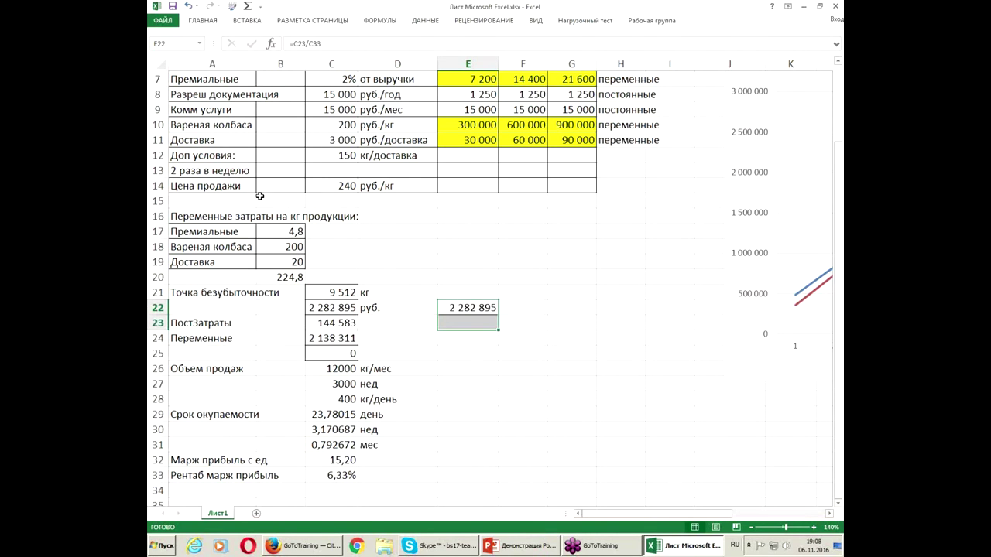
scroll(696, 271, "up", 2)
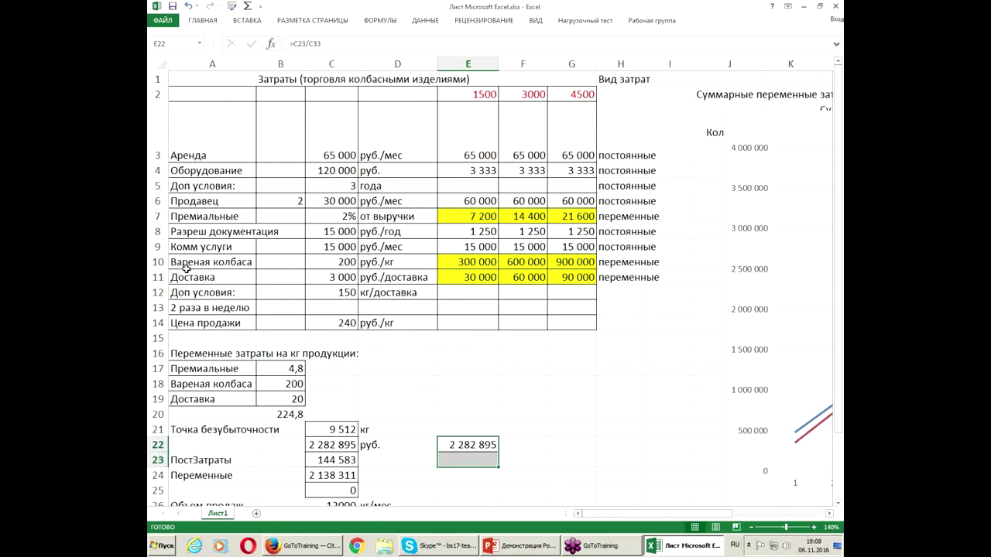
left_click_drag(184, 277, 641, 279)
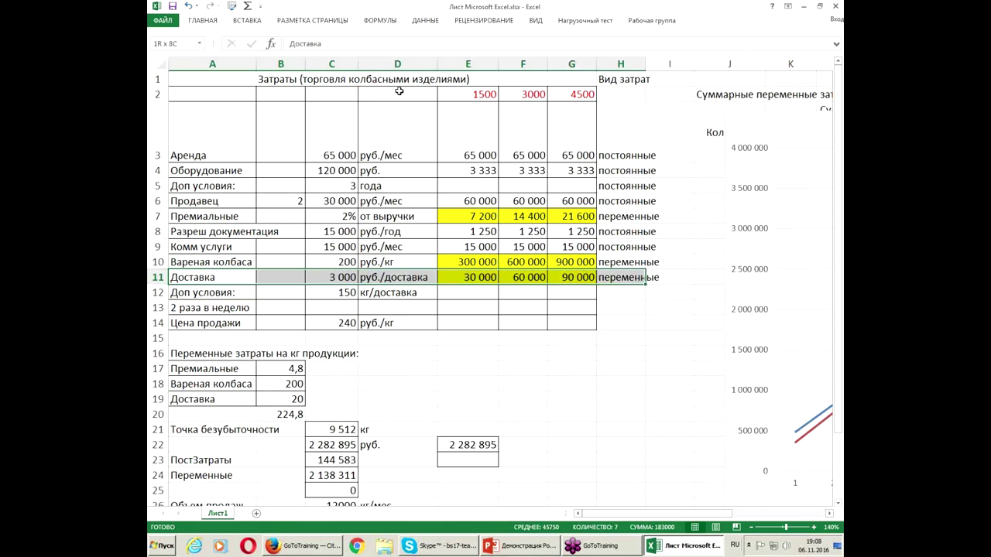
left_click(248, 22)
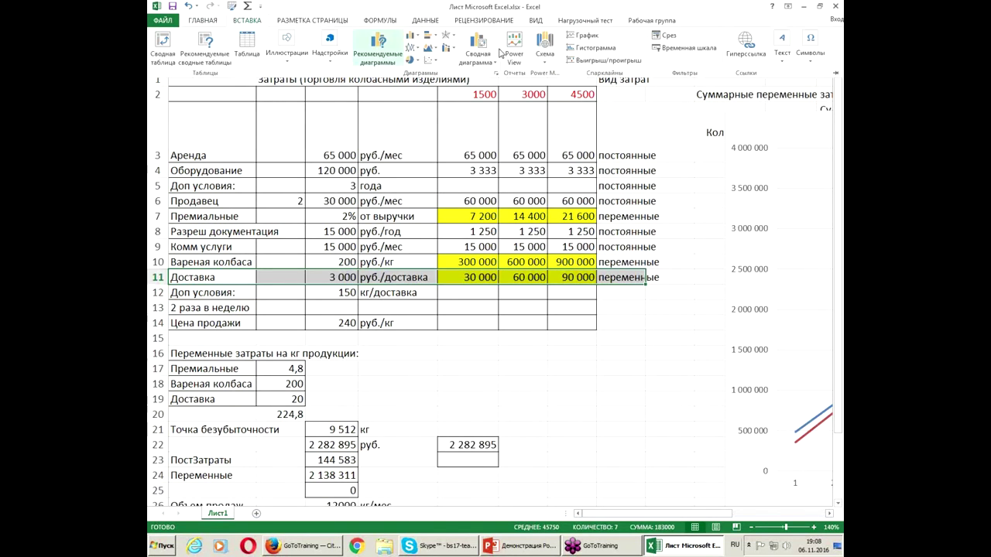
left_click(203, 20)
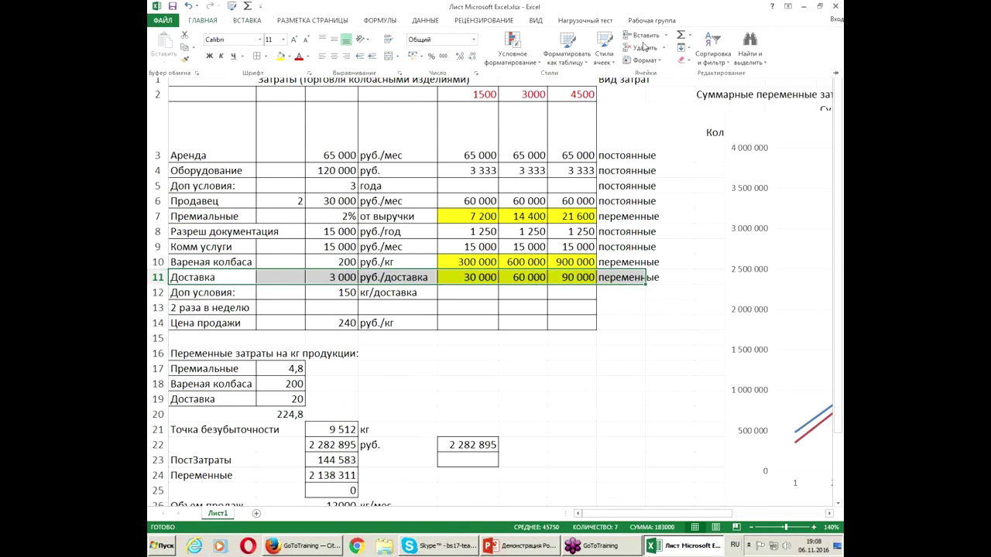
double_click(644, 34)
Enter the product Варено-копченая in A11 with a cost of 250 in C11 and the unit руб./кг in D11.
left_click(209, 275)
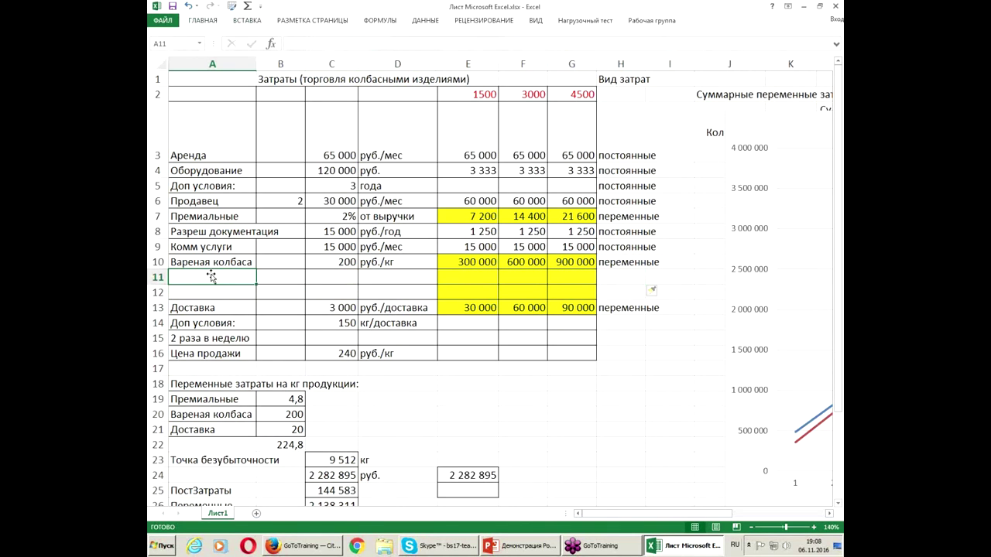
type("Варен")
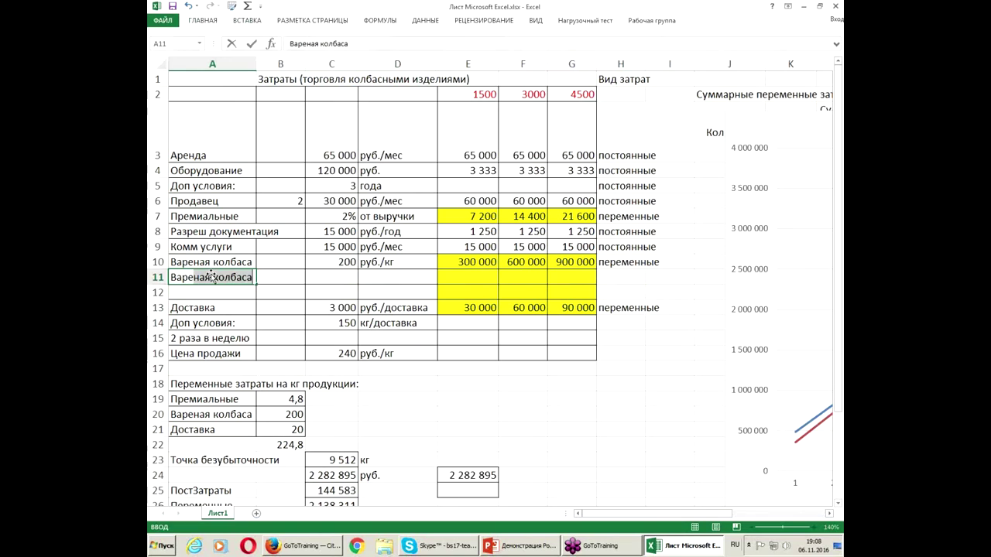
type("о-копченая")
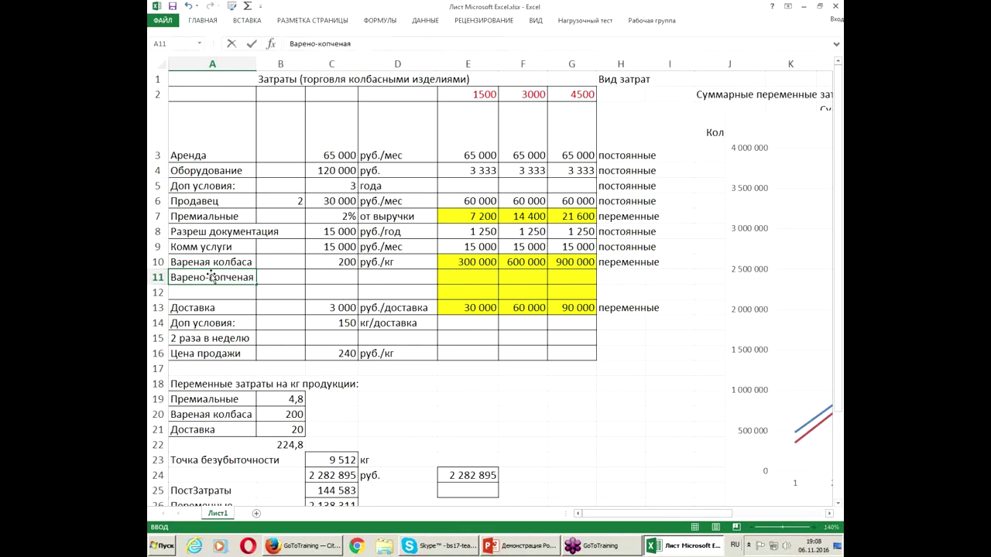
left_click(325, 275)
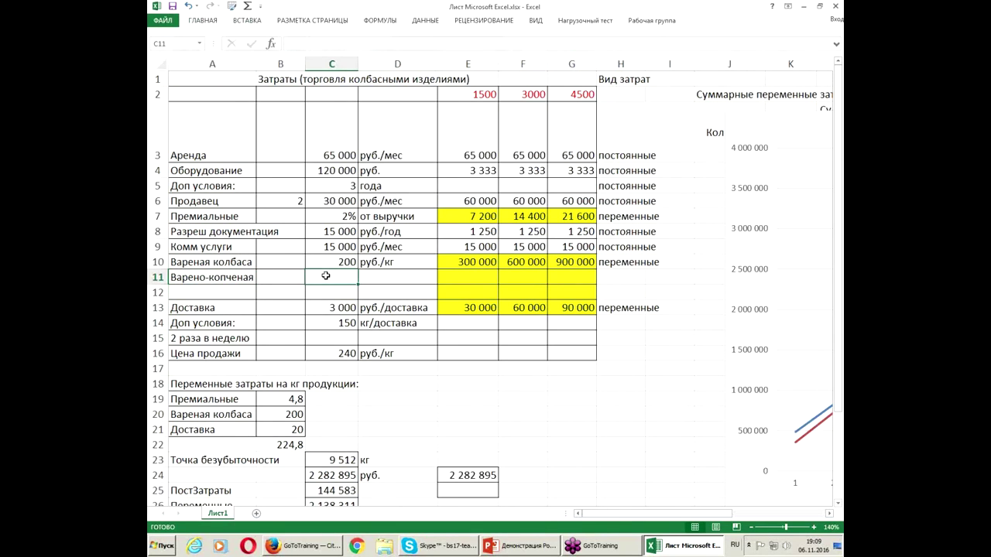
type("250")
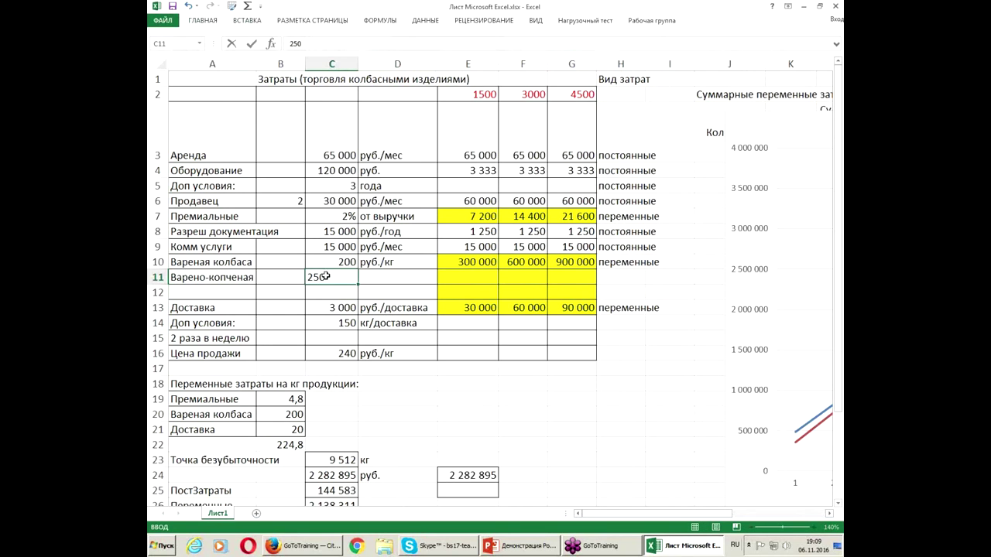
left_click(391, 267)
left_click_drag(438, 283, 593, 267)
Calculate the Варено-копченая cost for the 1500 kg volume in E11 with the formula =$C$11*E2.
left_click(472, 264)
left_click(483, 274)
type("=")
left_click(341, 277)
key("F4")
type("*")
left_click(493, 93)
key("Return")
Fill the E11 formula across to G11 and fit column G's width to its contents.
left_click(483, 279)
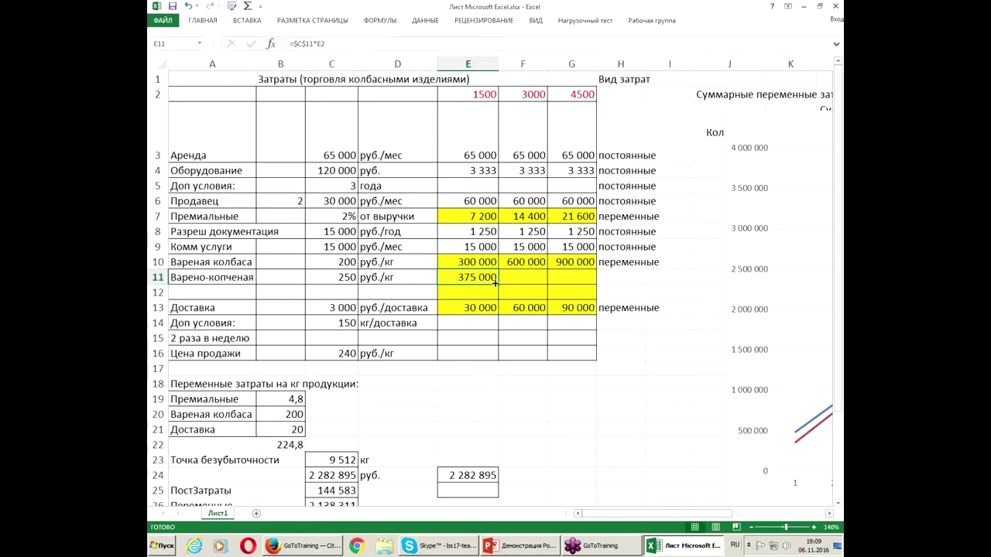
left_click_drag(495, 283, 594, 280)
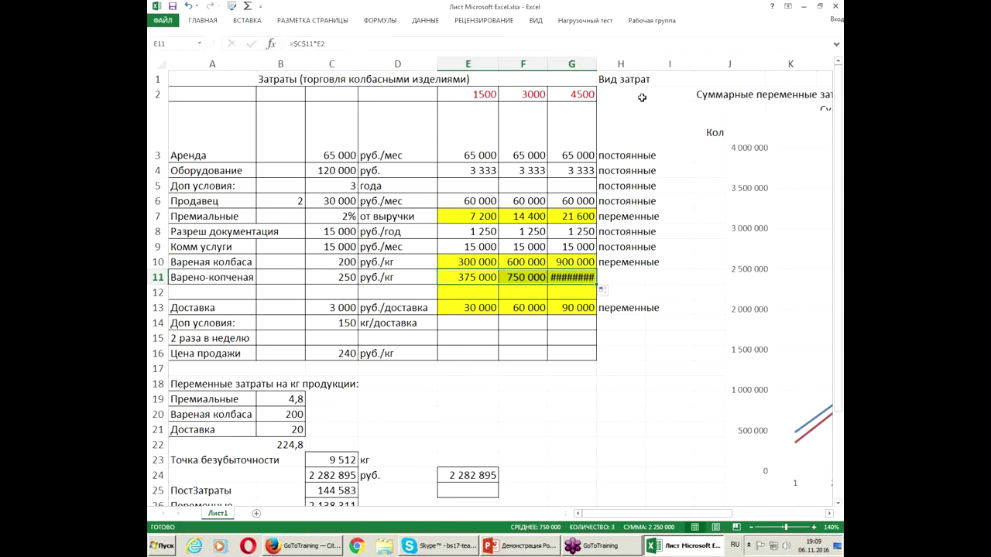
double_click(596, 64)
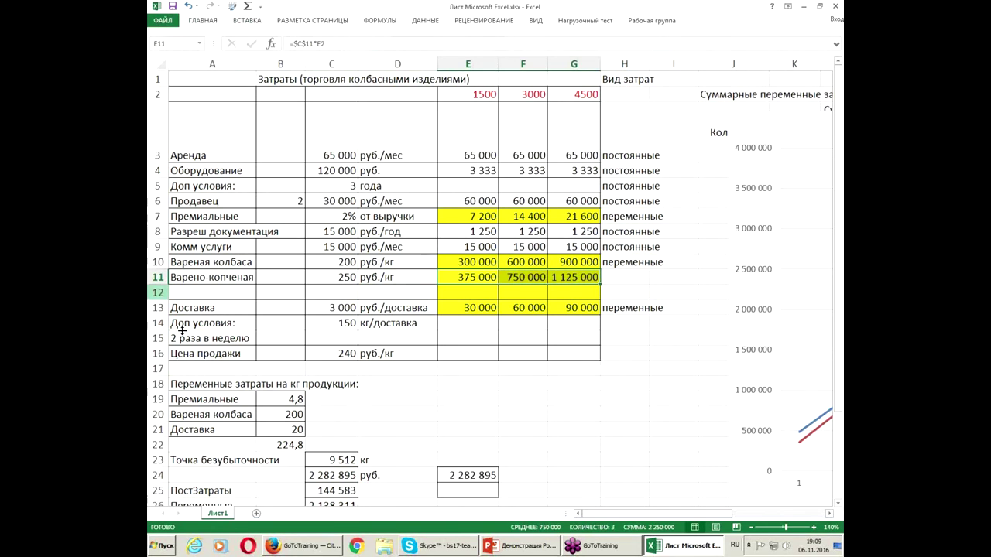
Enter the product Копченая in A12 with a cost of 300 in C12 and the unit руб./кг in D12.
left_click(182, 288)
type("Копченая")
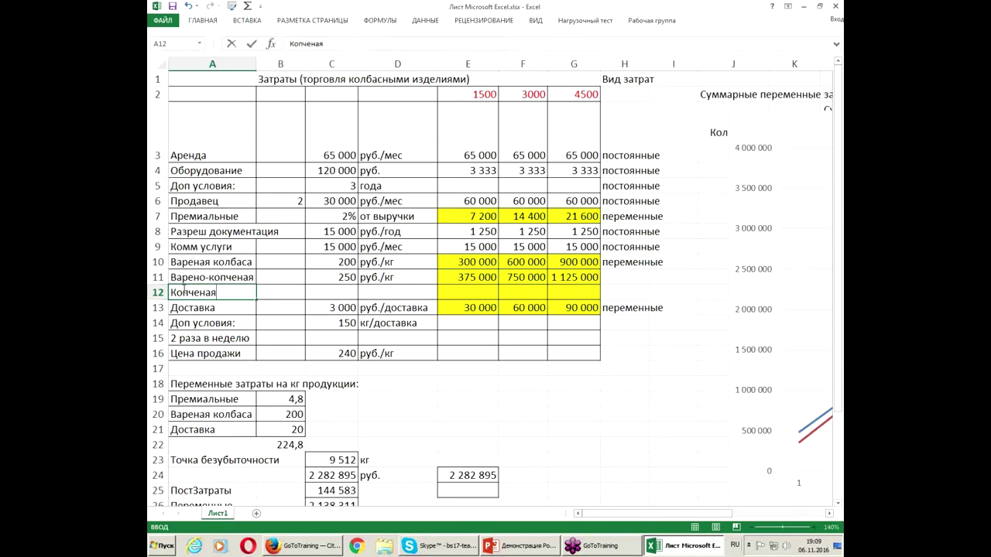
left_click(332, 290)
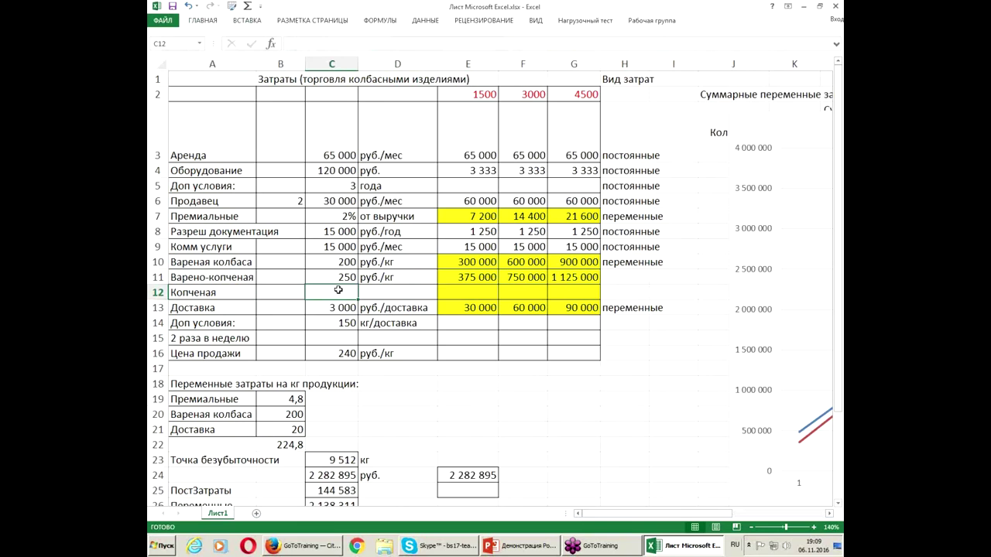
type("300")
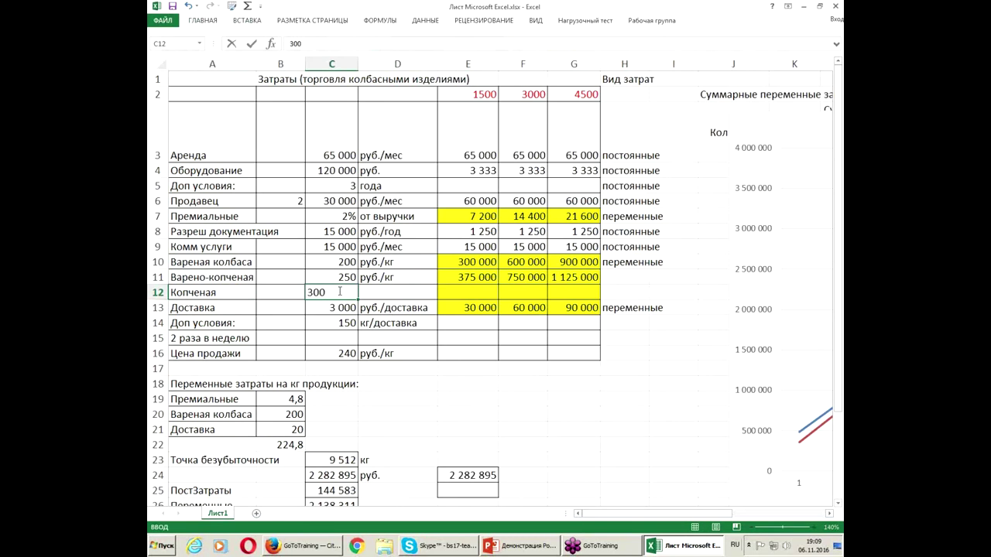
left_click(426, 279)
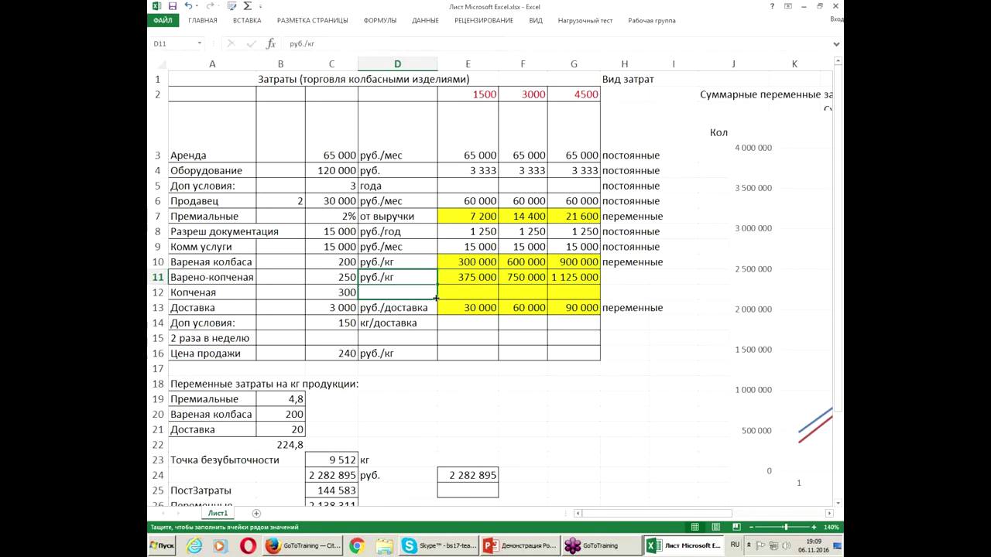
left_click_drag(436, 297, 435, 303)
Calculate the Копченая cost for the 1500 kg volume in E12 with the formula =$C$12*E2.
left_click(468, 293)
type("=")
left_click(330, 291)
key("F4")
type("*")
left_click(486, 96)
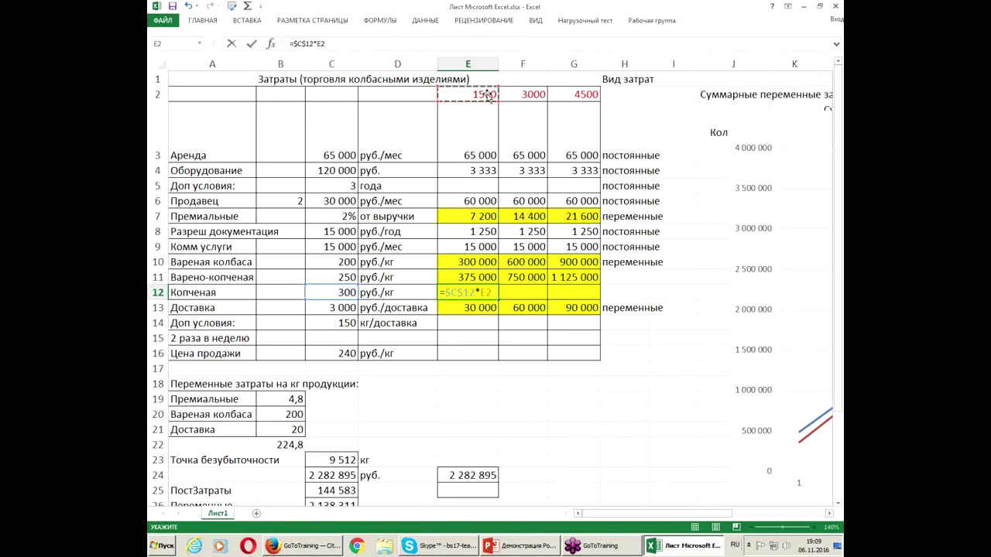
key("Return")
Fill the E12 formula across to G12 and copy the cost type переменные from H10 down to H12.
left_click(473, 291)
left_click_drag(495, 296, 590, 294)
left_click(652, 265)
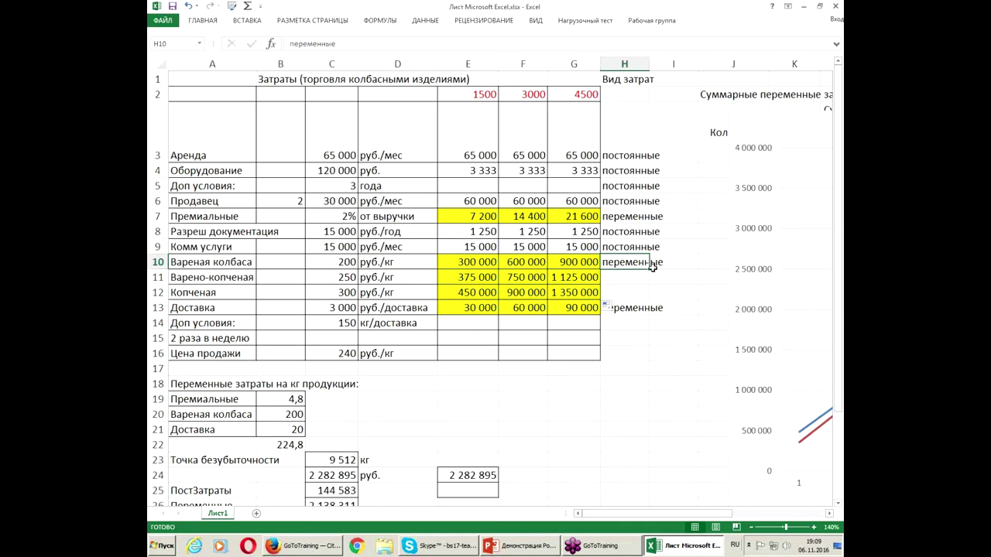
left_click_drag(652, 266, 654, 298)
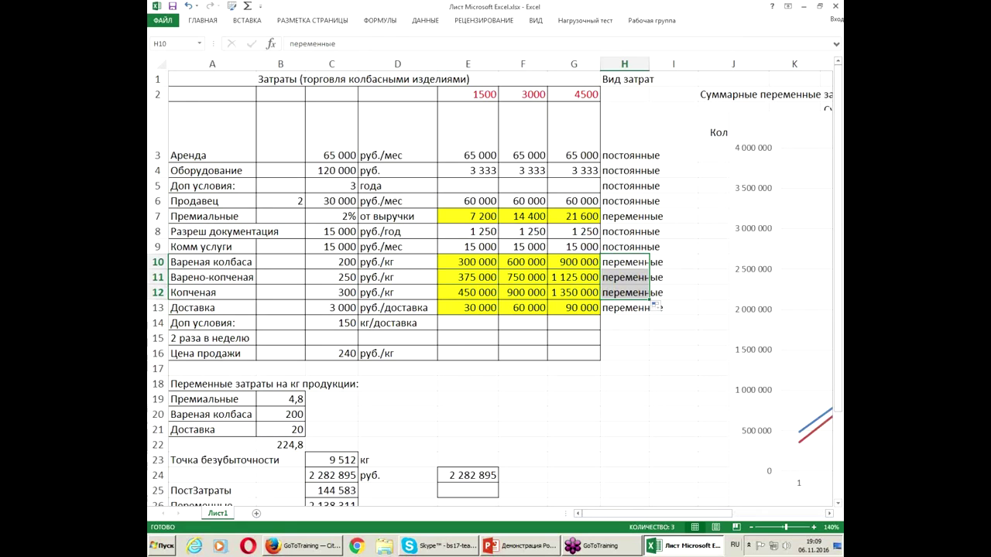
Set the font colour of the product names in A10:A12 to the standard green.
left_click_drag(840, 377, 840, 383)
left_click(838, 505)
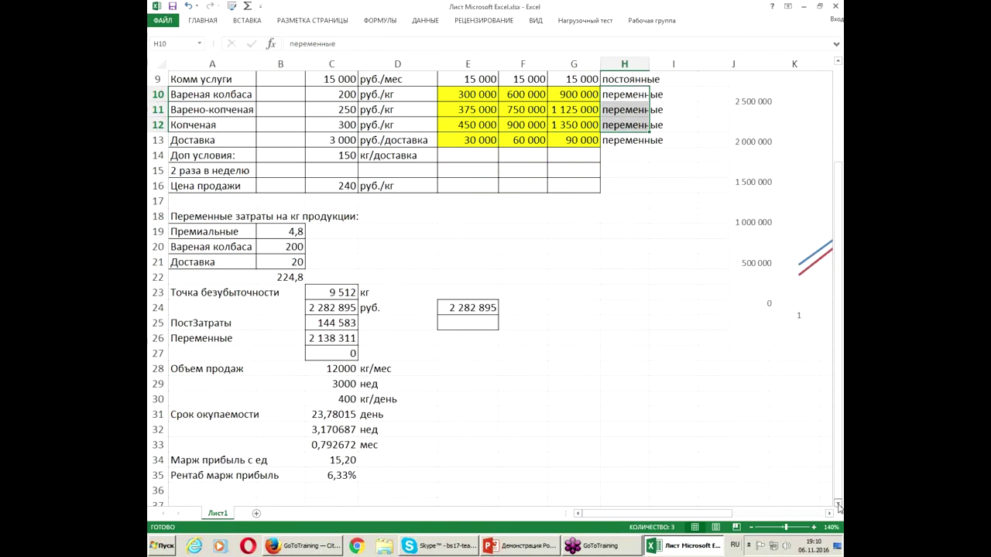
left_click(838, 504)
scroll(838, 505, "down", 1)
scroll(657, 315, "up", 2)
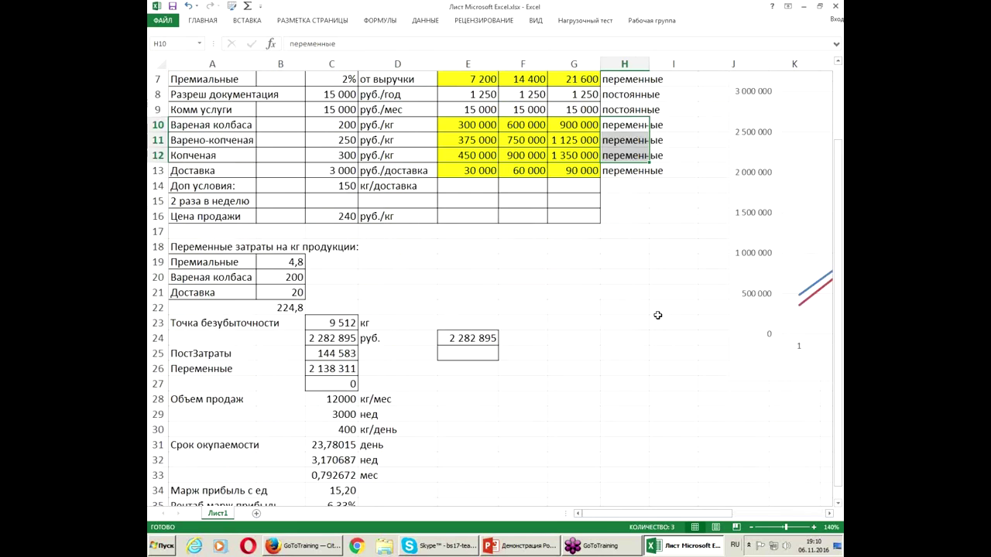
scroll(657, 315, "up", 1)
left_click_drag(221, 172, 221, 205)
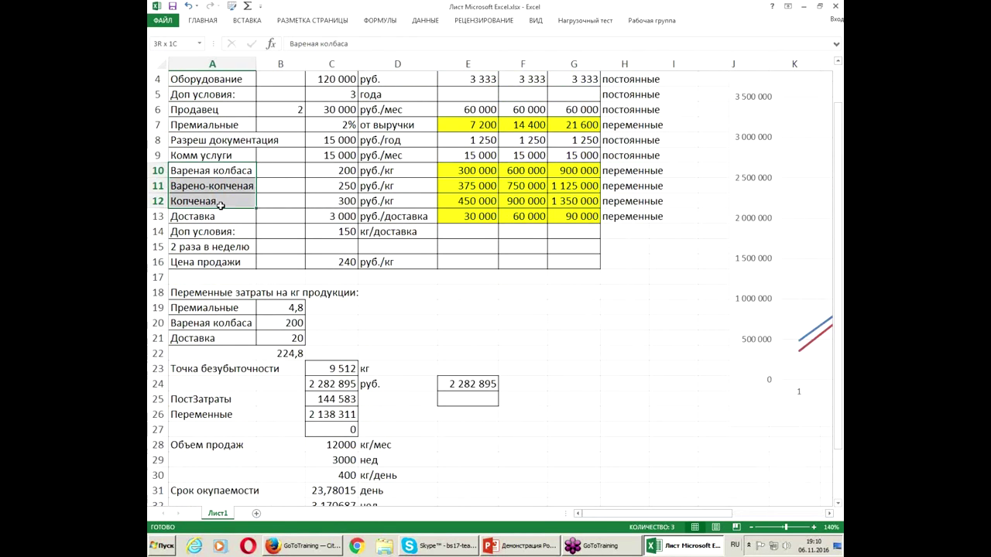
left_click(203, 22)
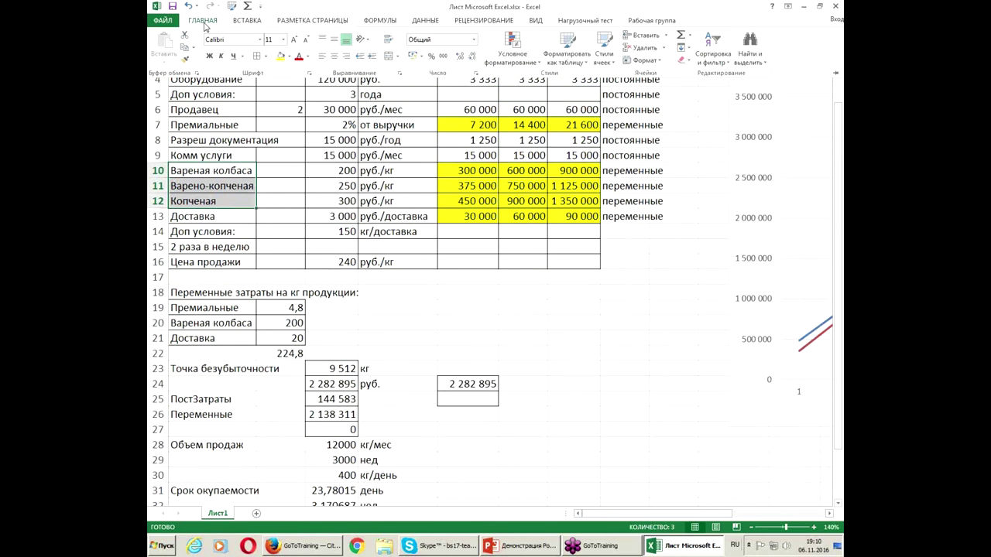
left_click(307, 57)
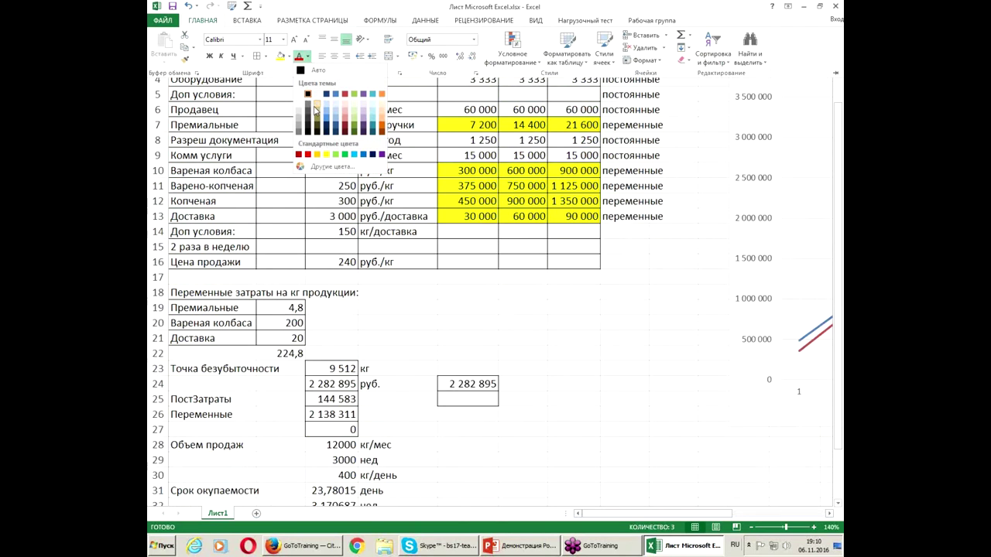
left_click(345, 154)
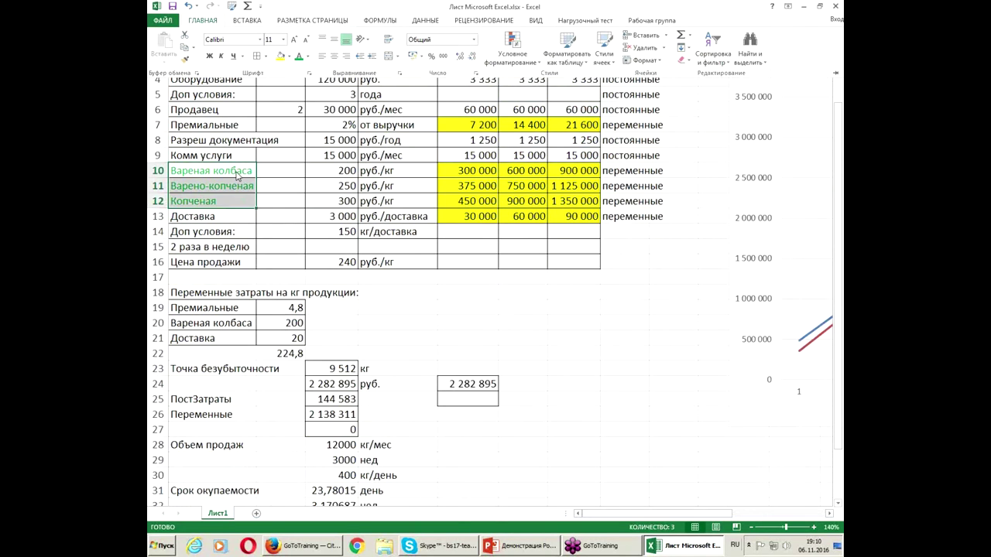
left_click(561, 372)
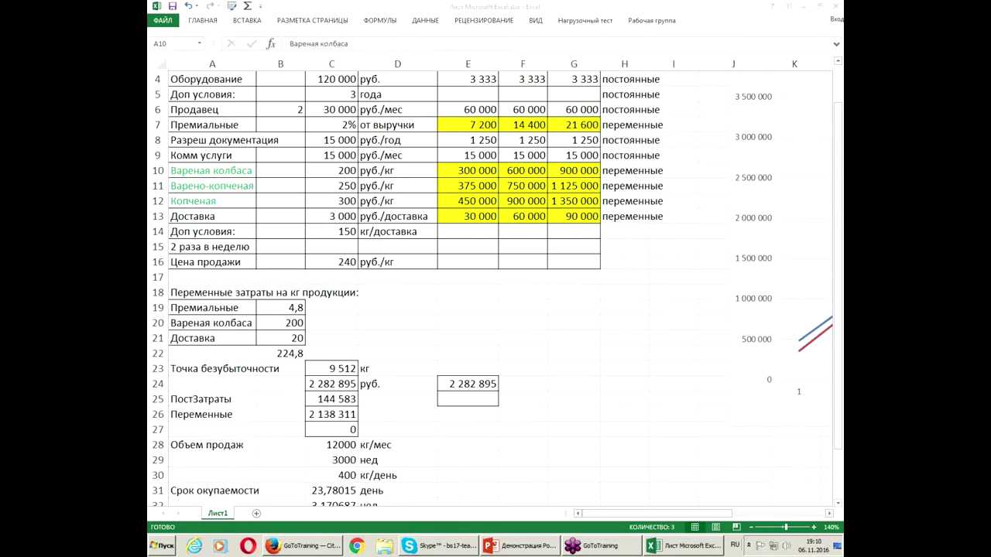
Copy the three product names from A10:A12 and paste them into A38:A40.
left_click(838, 505)
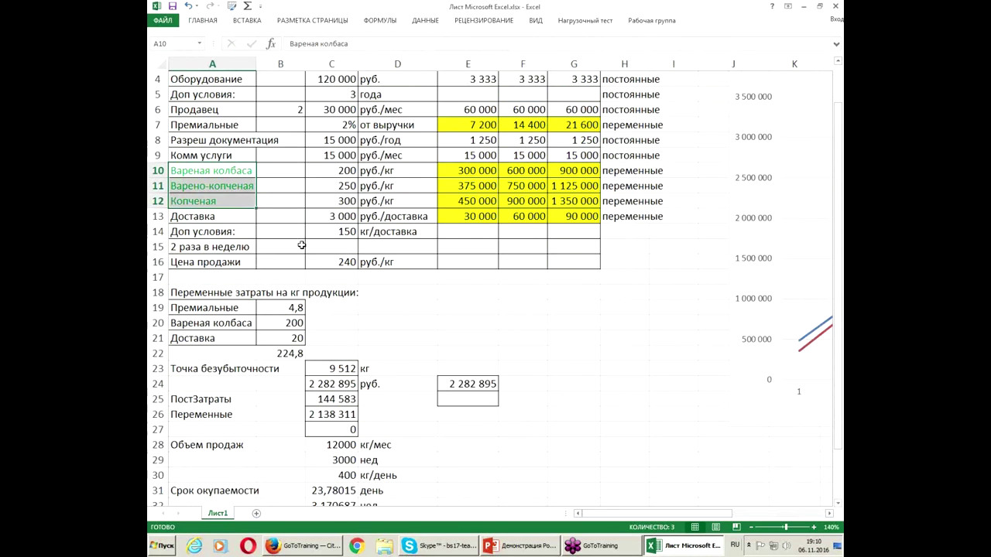
right_click(232, 203)
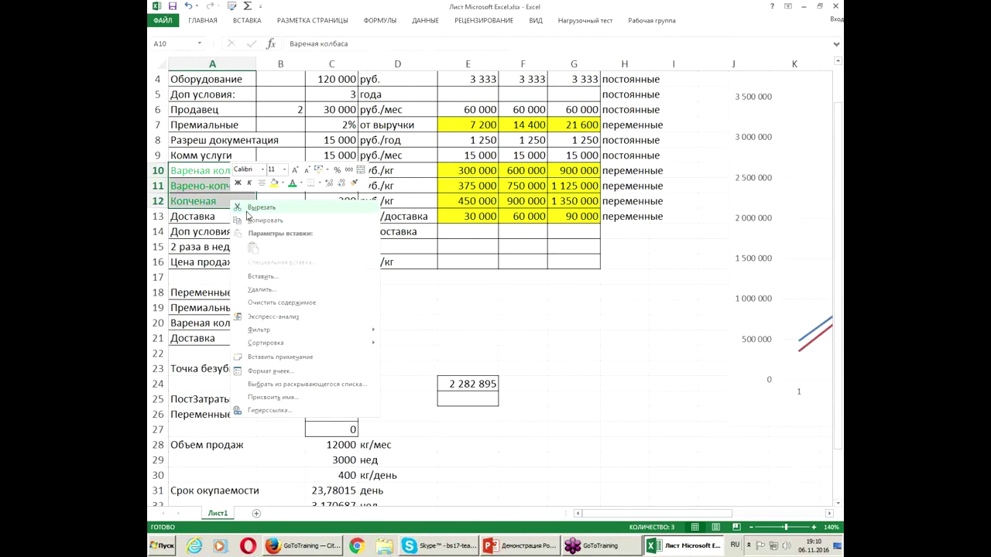
left_click(264, 219)
scroll(838, 507, "down", 5)
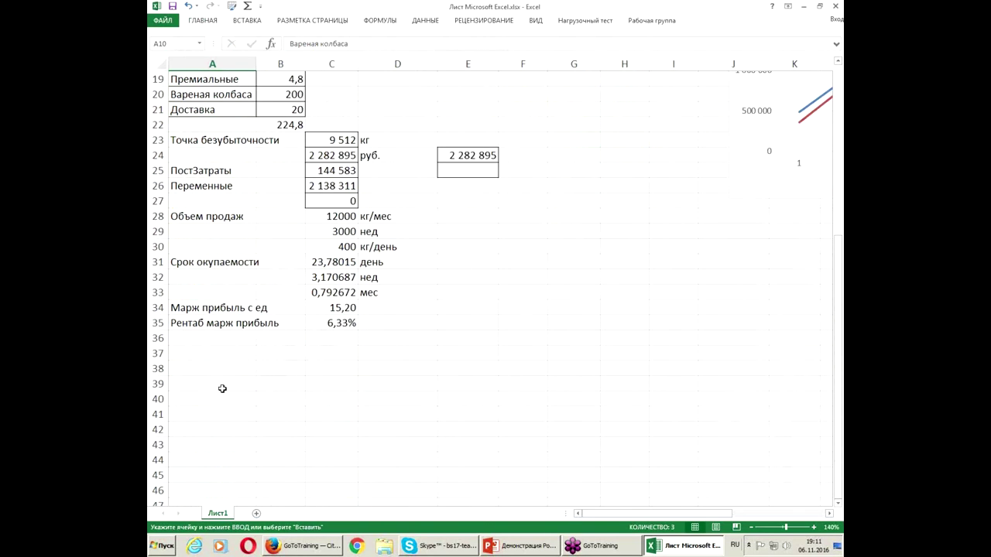
left_click_drag(222, 372, 222, 397)
right_click(224, 400)
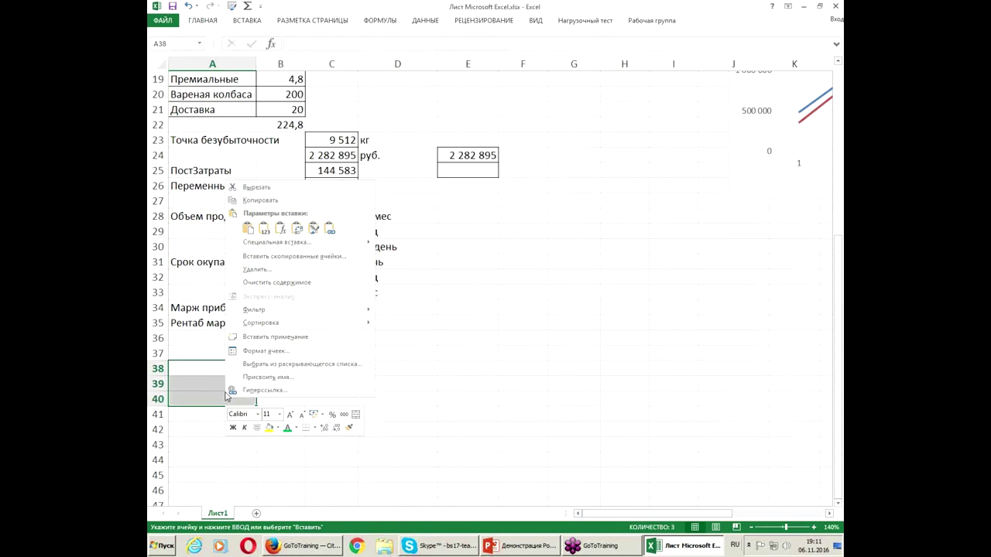
left_click(248, 228)
Enter the sales shares 50% for Вареная колбаса, 35% for Варено-копченая and 15% for Копченая in C38:C40.
left_click(328, 367)
type("50%")
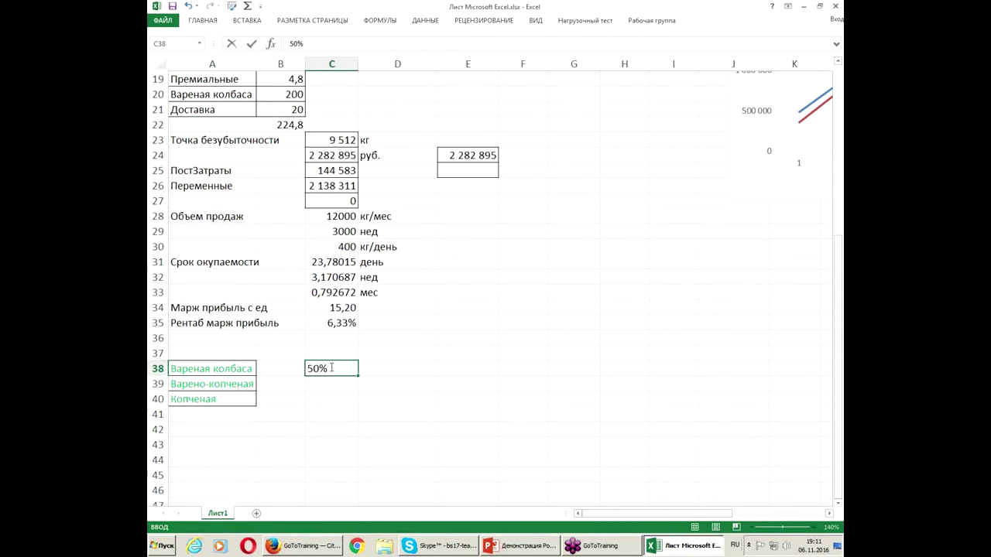
key("Return")
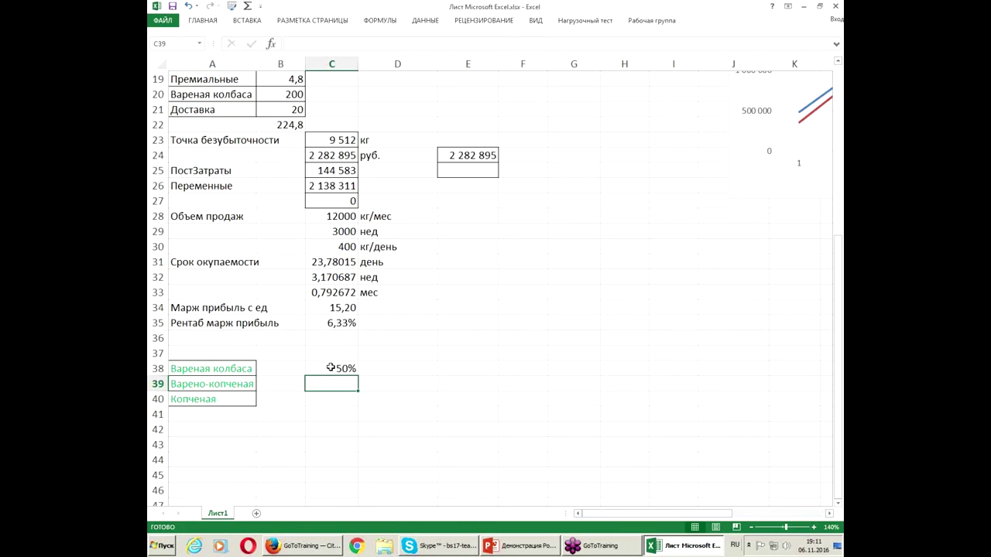
type("35")
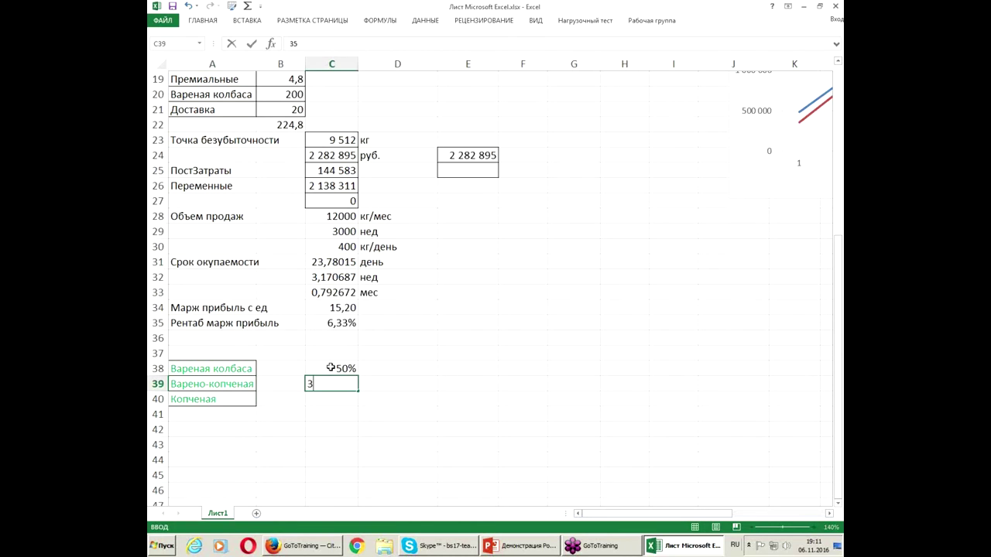
type("%")
key("Return")
type("15%")
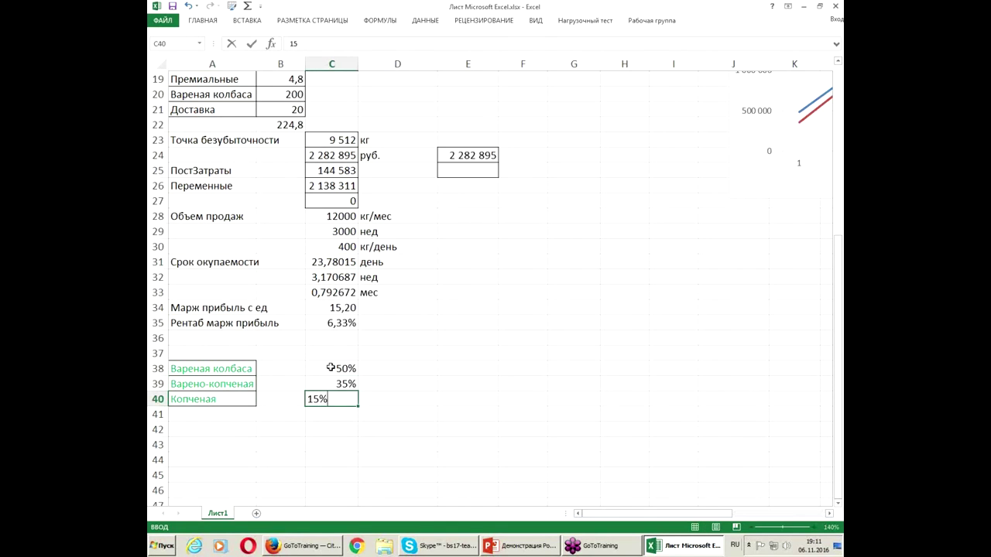
key("Return")
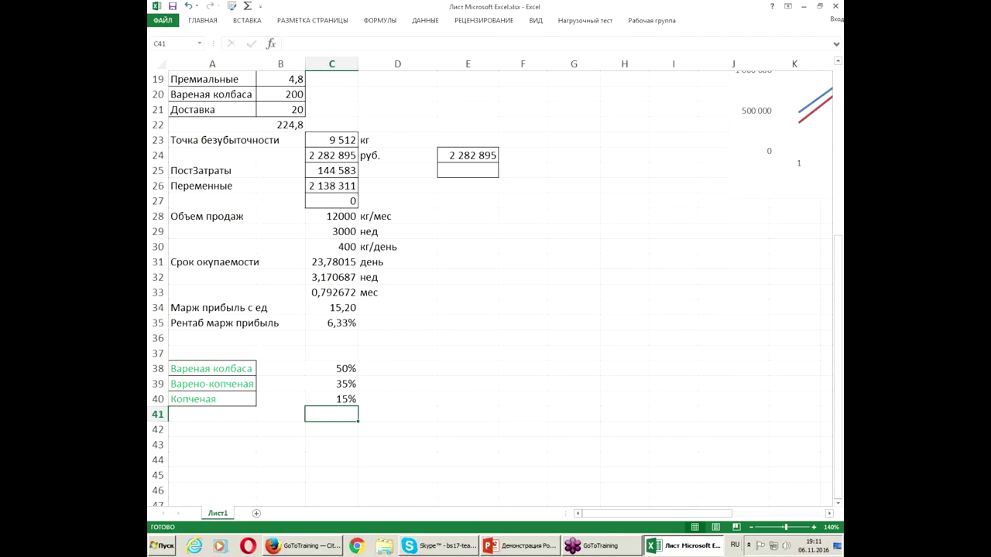
Enter the label Выручка in E36.
mouse_move(838, 331)
left_mouse_down()
mouse_move(840, 310)
mouse_move(839, 327)
left_mouse_up()
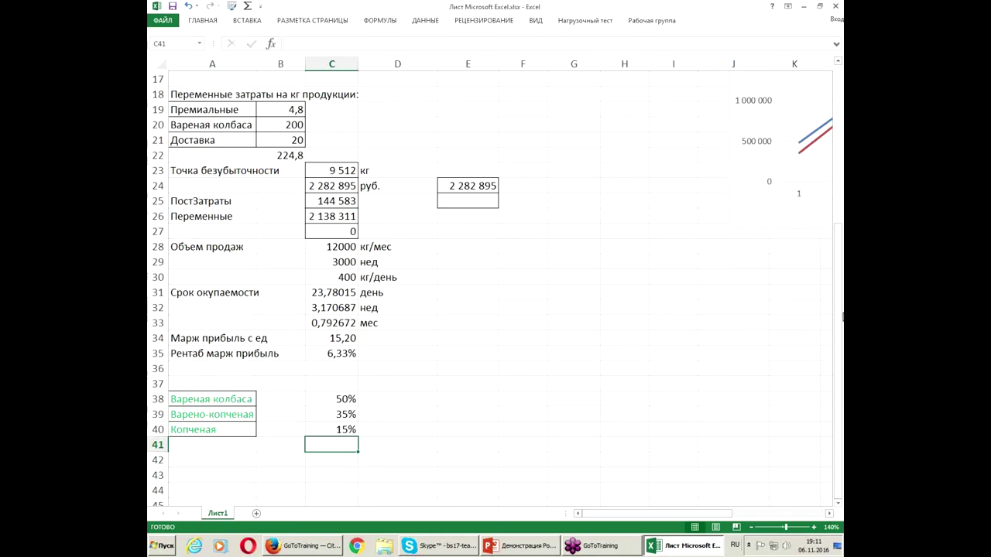
left_click(463, 382)
left_click(453, 370)
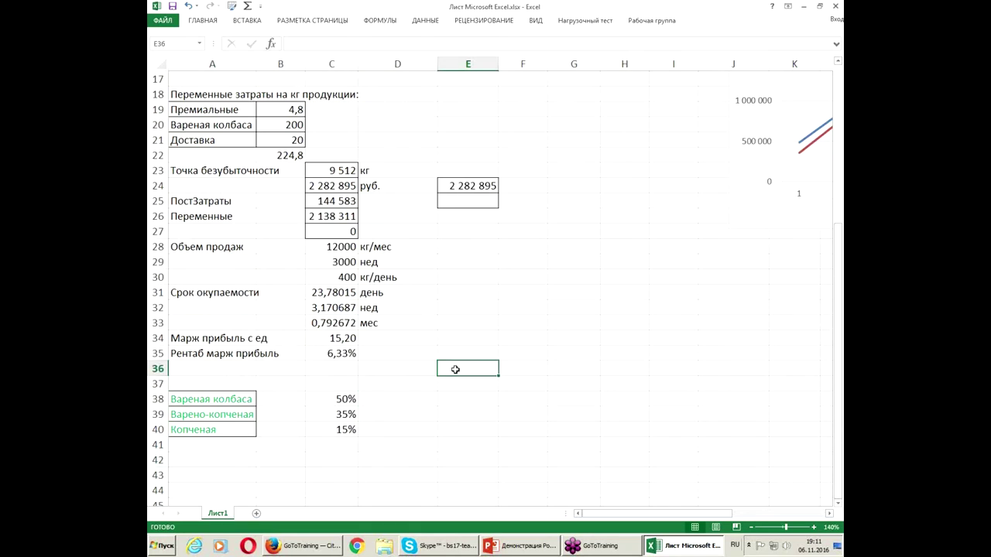
double_click(453, 368)
type("Выр")
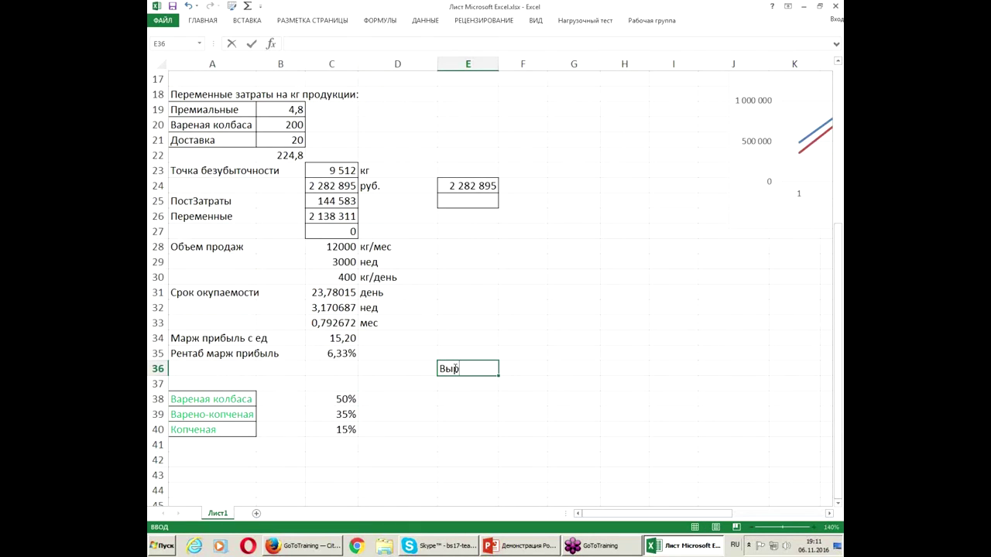
type("учка")
left_click(520, 370)
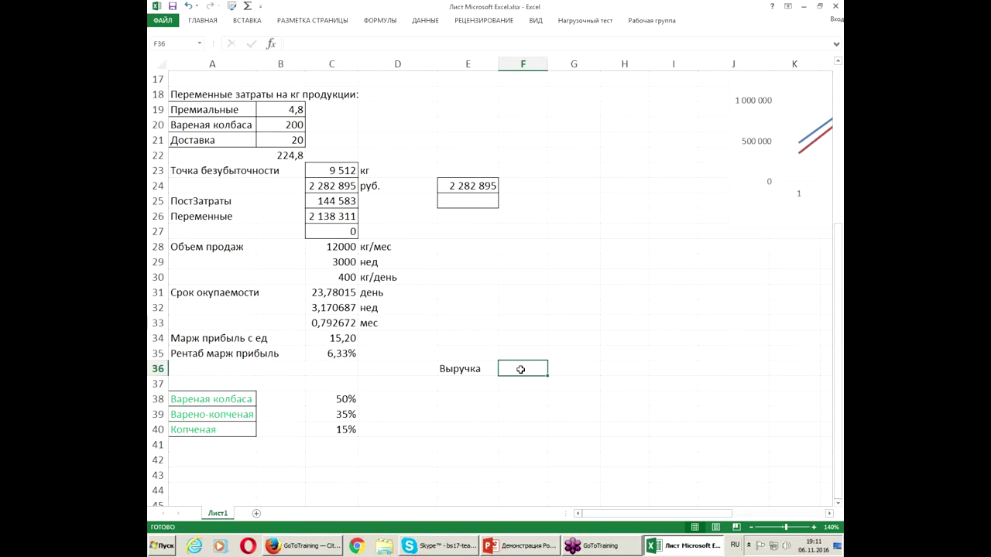
type("=")
left_click_drag(840, 317, 841, 187)
left_click(479, 93)
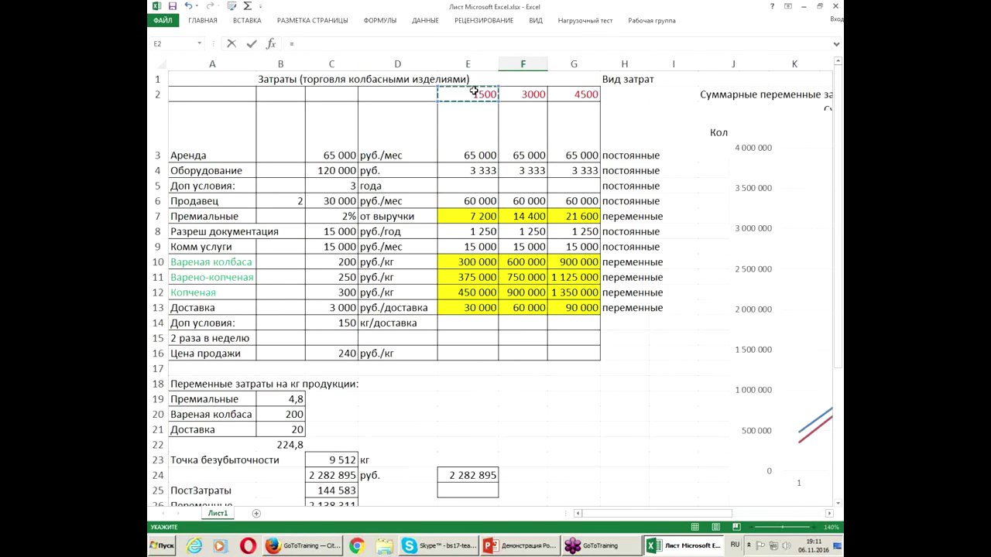
type("*")
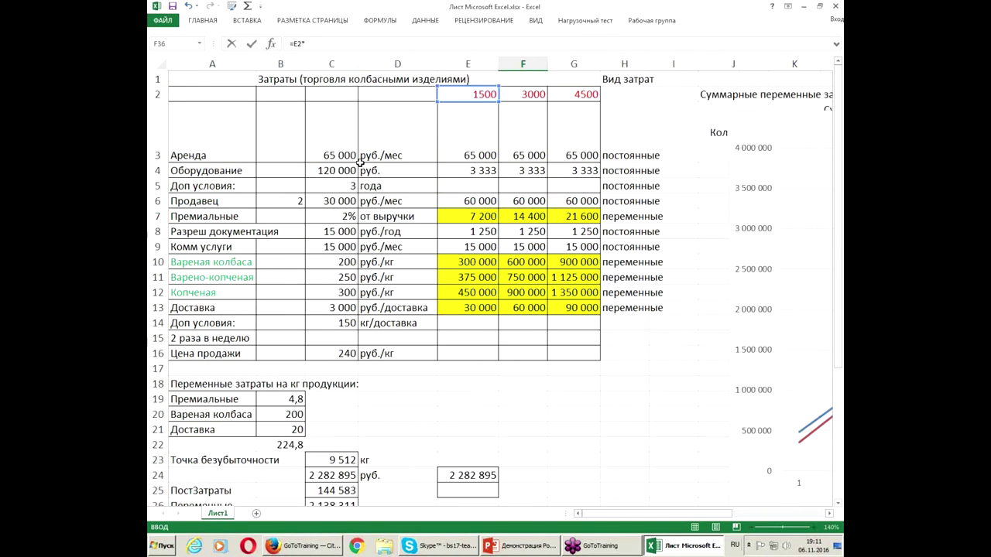
left_click(322, 263)
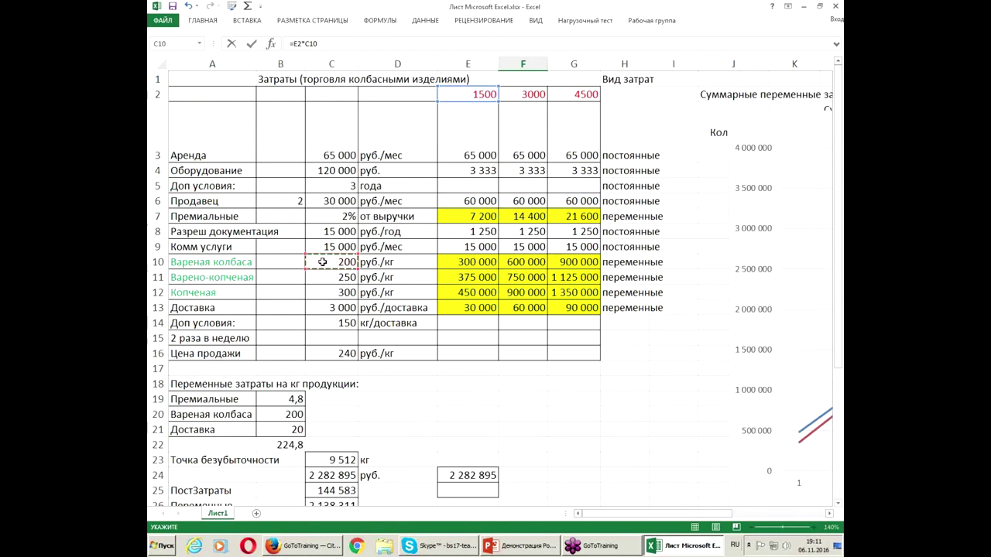
key("F4")
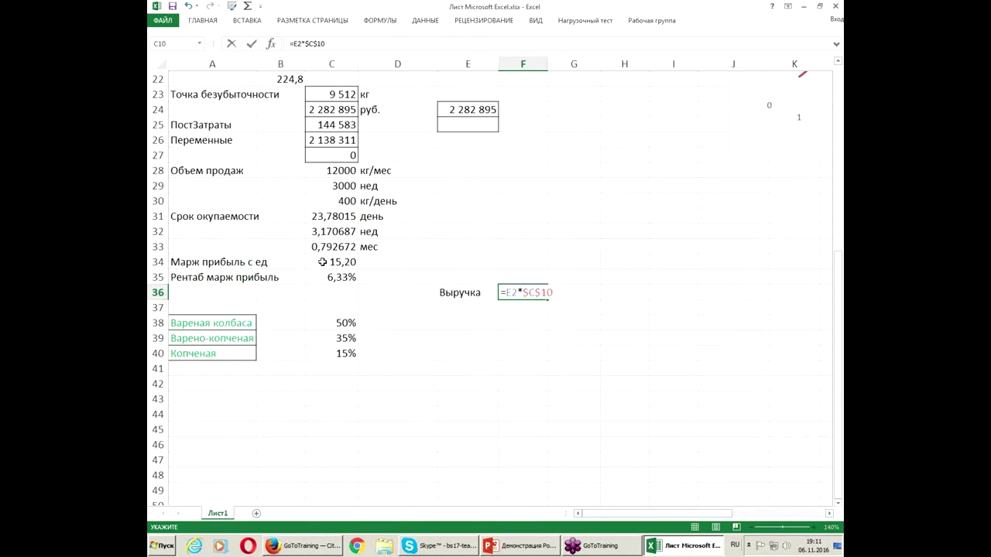
type("+")
left_click_drag(837, 344, 839, 108)
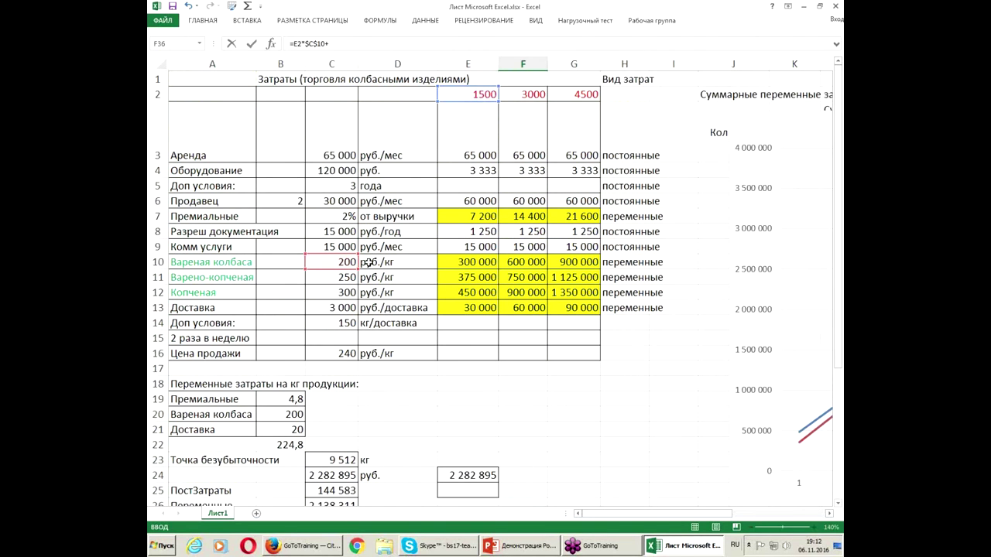
left_click(485, 94)
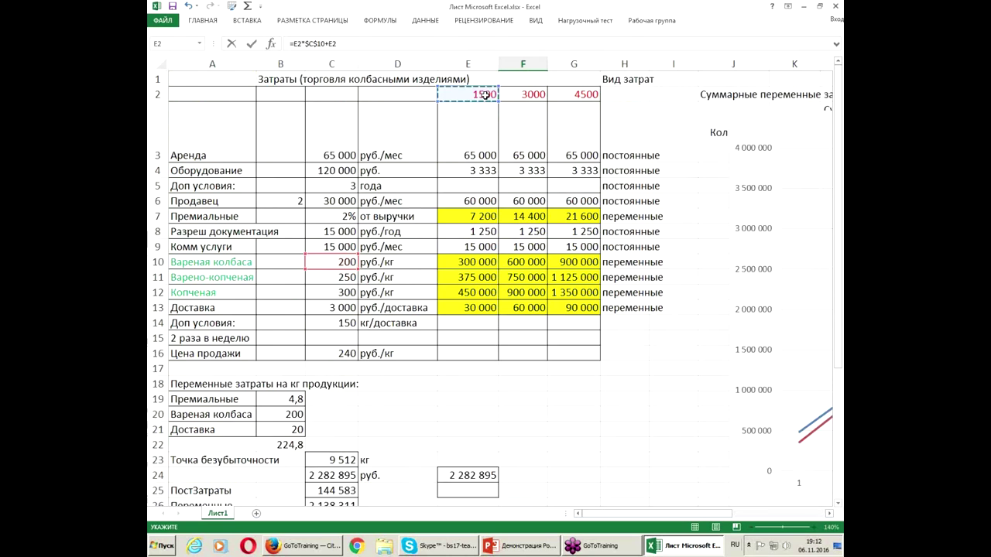
key("F4")
type("*")
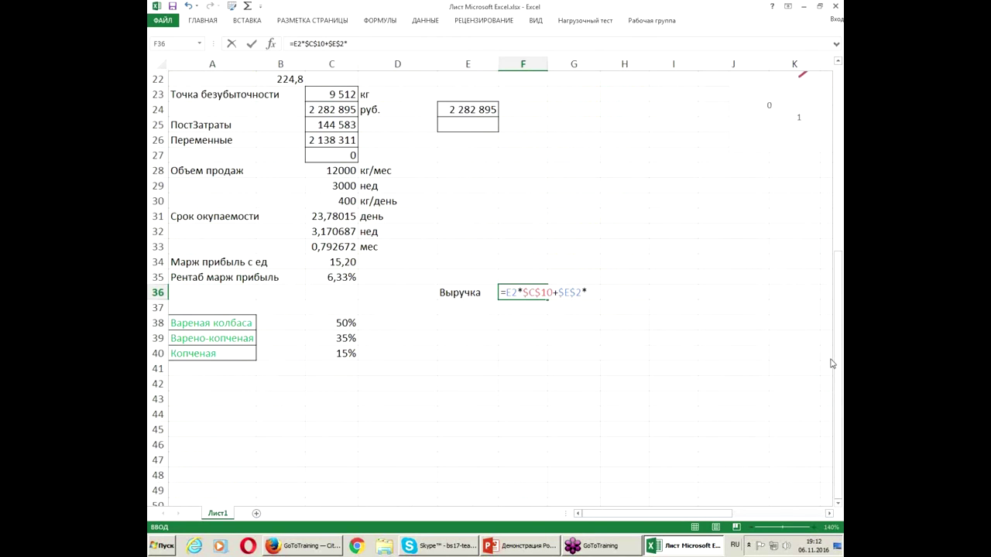
left_click_drag(836, 363, 829, 323)
left_click_drag(367, 45, 288, 44)
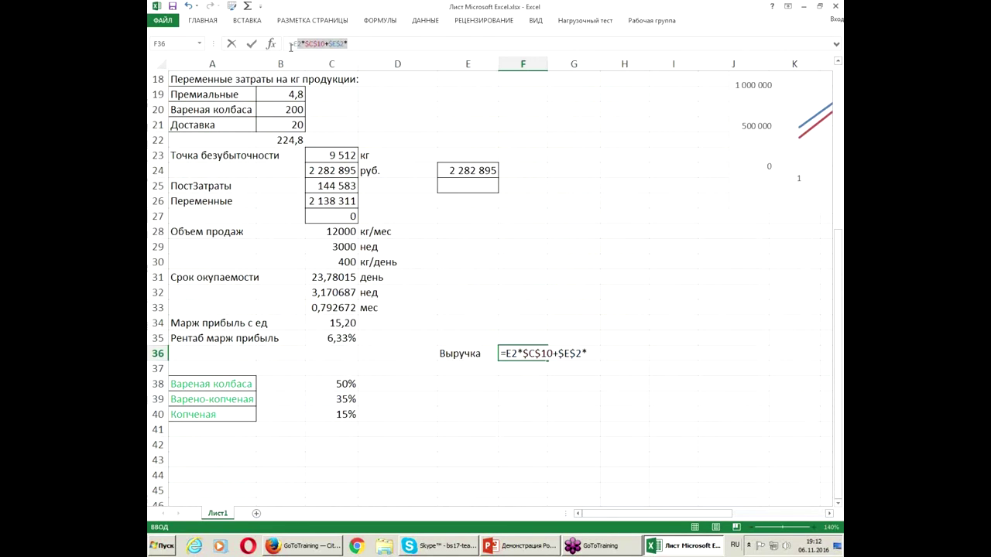
key("BackSpace")
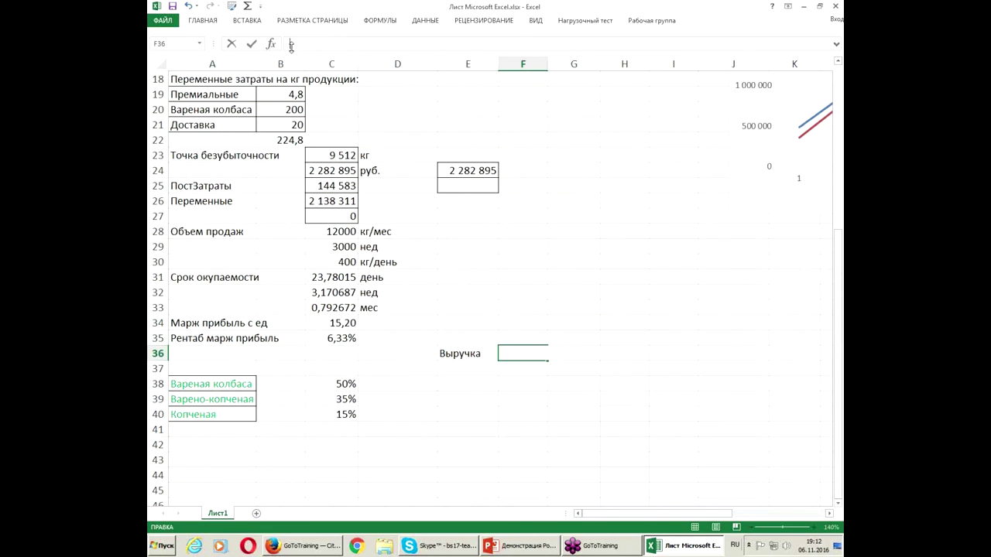
Calculate the Вареная колбаса amount for the 1500 kg volume in F36 with the formula =E2*C38*C10.
left_click_drag(842, 329, 842, 172)
scroll(515, 441, "down", 4)
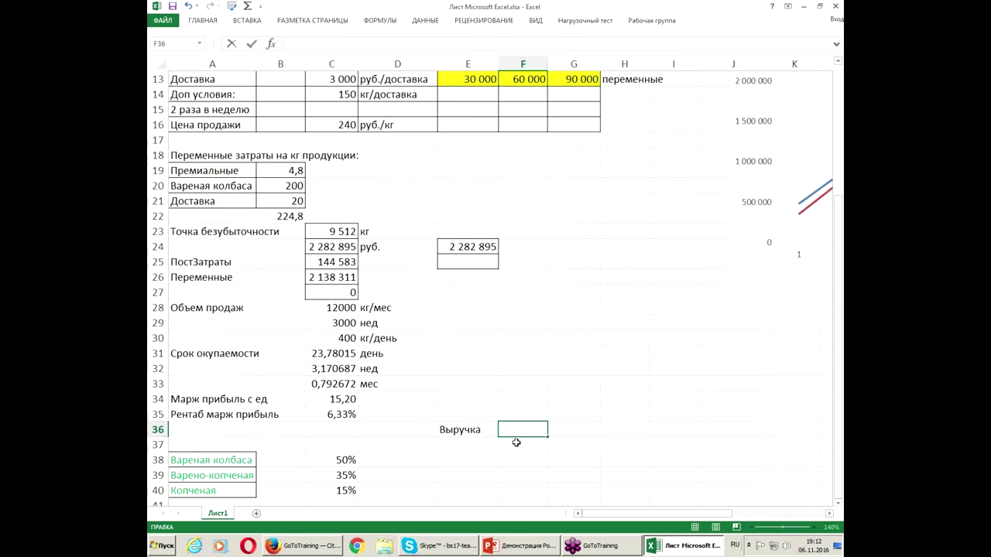
type("=")
scroll(568, 154, "up", 4)
left_click(484, 94)
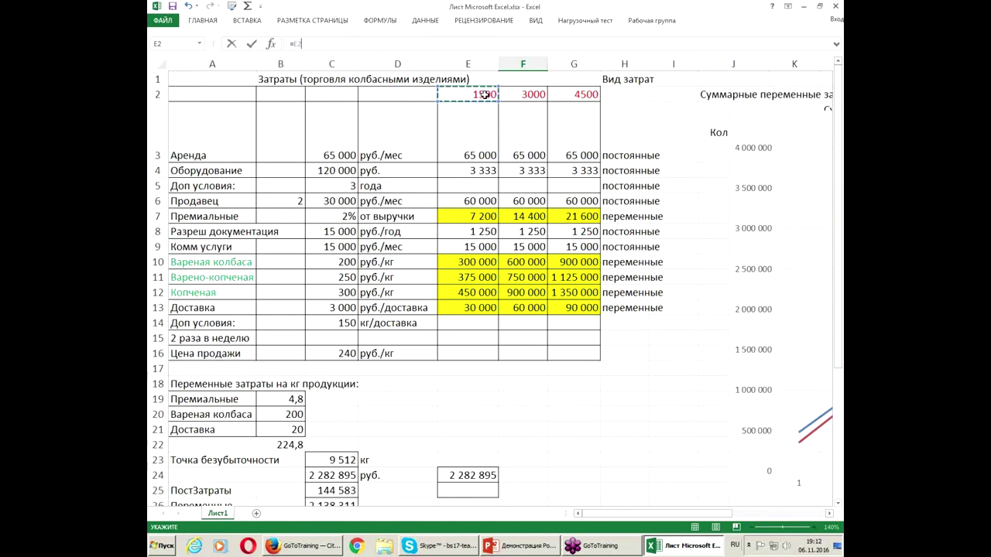
type("*")
left_click_drag(840, 205, 839, 350)
left_click(337, 461)
type("*")
left_click_drag(840, 424, 835, 350)
left_click(332, 140)
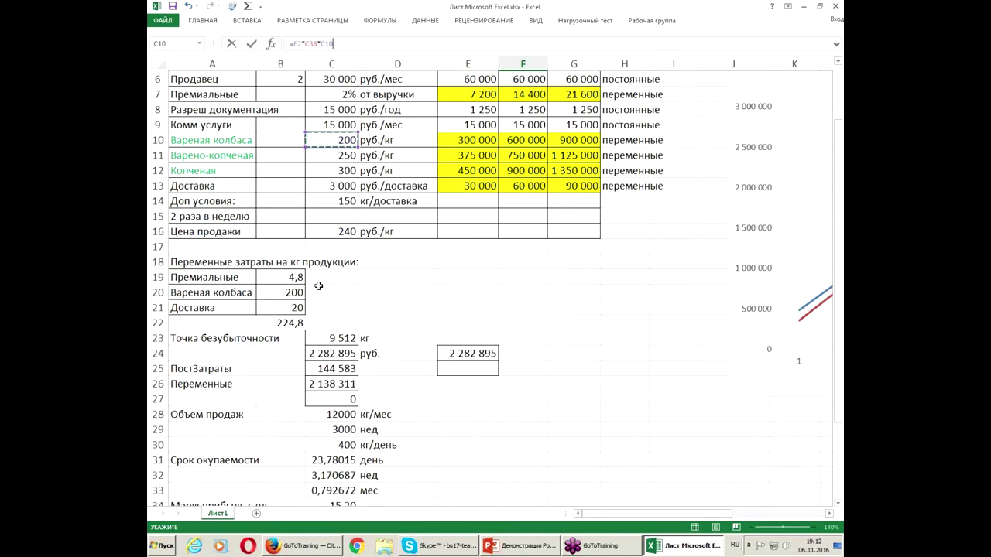
key("Return")
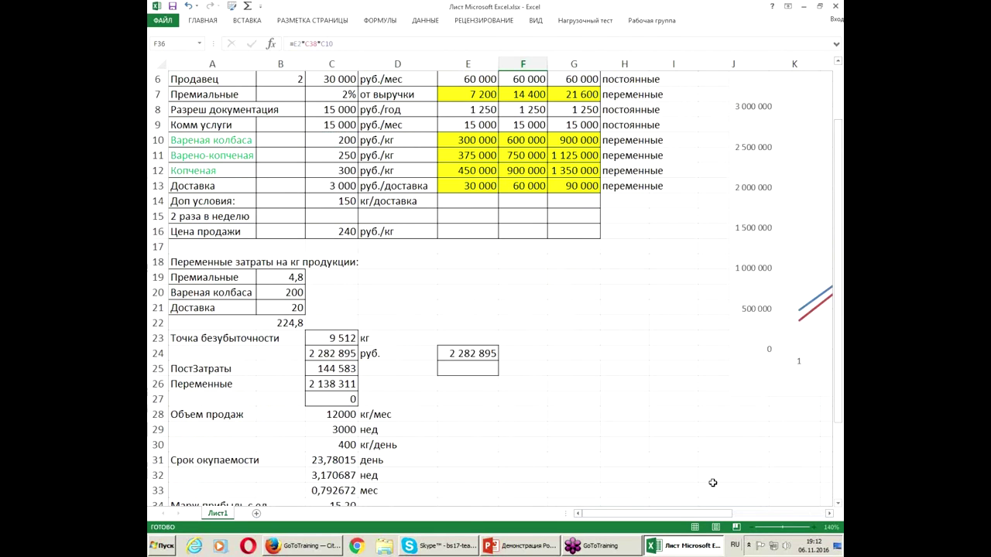
Clear the formula from F36 beside the Выручка label.
left_click(520, 476)
key("Delete")
left_click(523, 457)
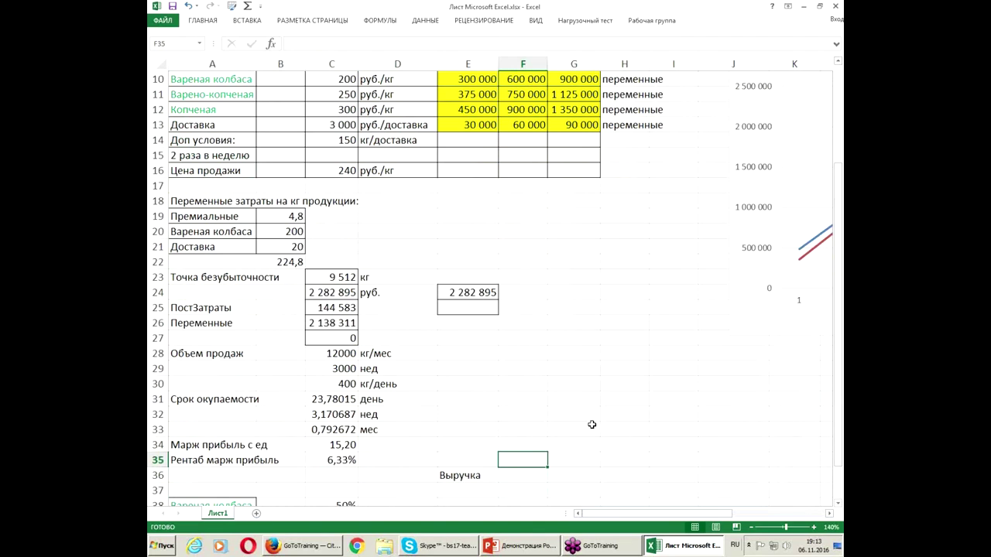
Copy the three product names from A38:A40 and paste them transposed into F35:H35 above the Выручка row.
scroll(596, 424, "down", 2)
left_click_drag(247, 416, 239, 443)
right_click(239, 443)
left_click(273, 240)
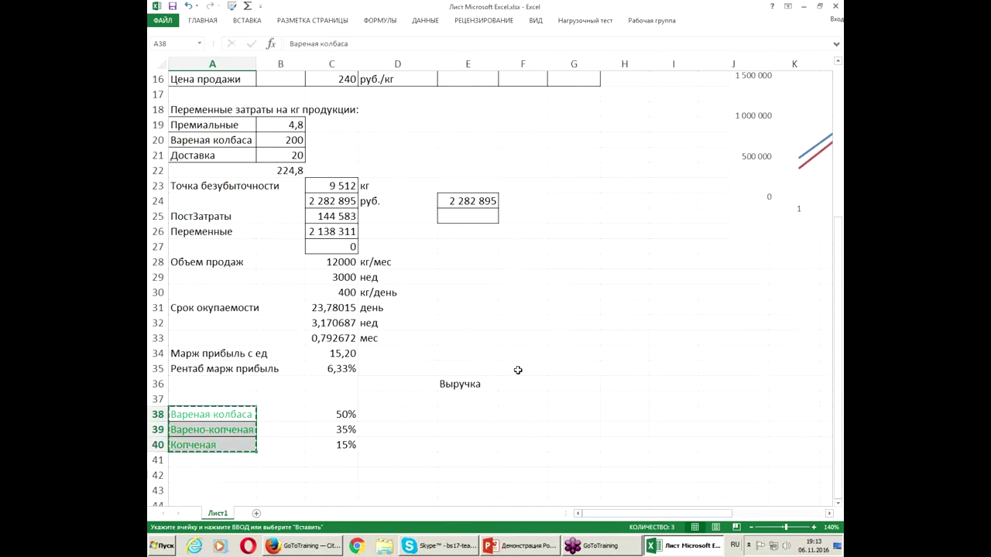
left_click(516, 369)
right_click(517, 370)
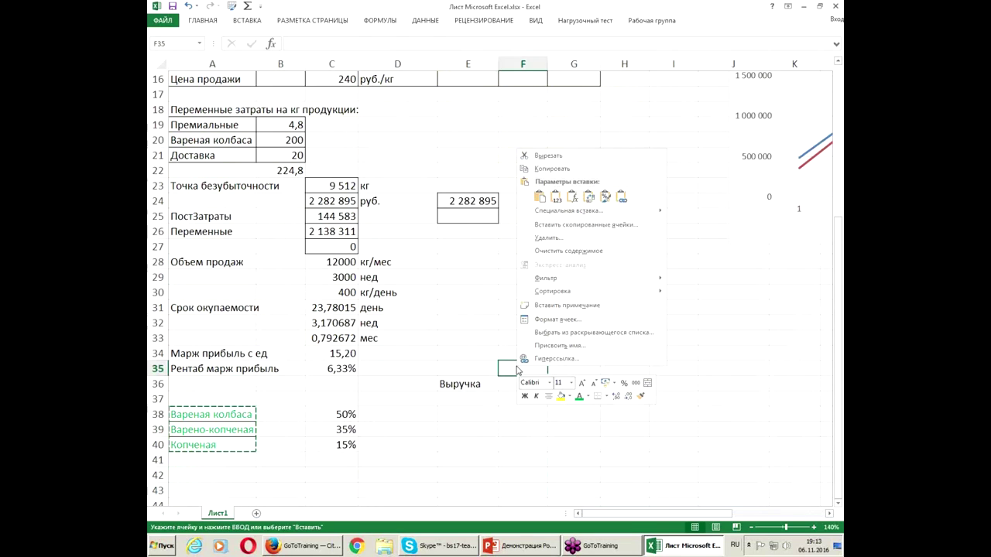
left_click(588, 197)
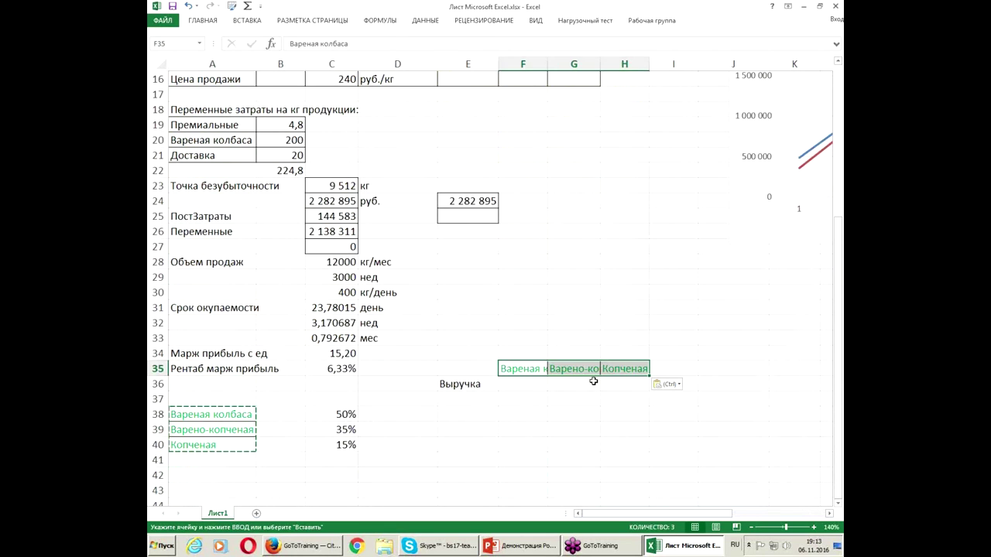
Wrap the text of the product headings in F35:H35.
left_click(531, 368)
key("shift+Right")
key("shift+Right")
left_click(203, 21)
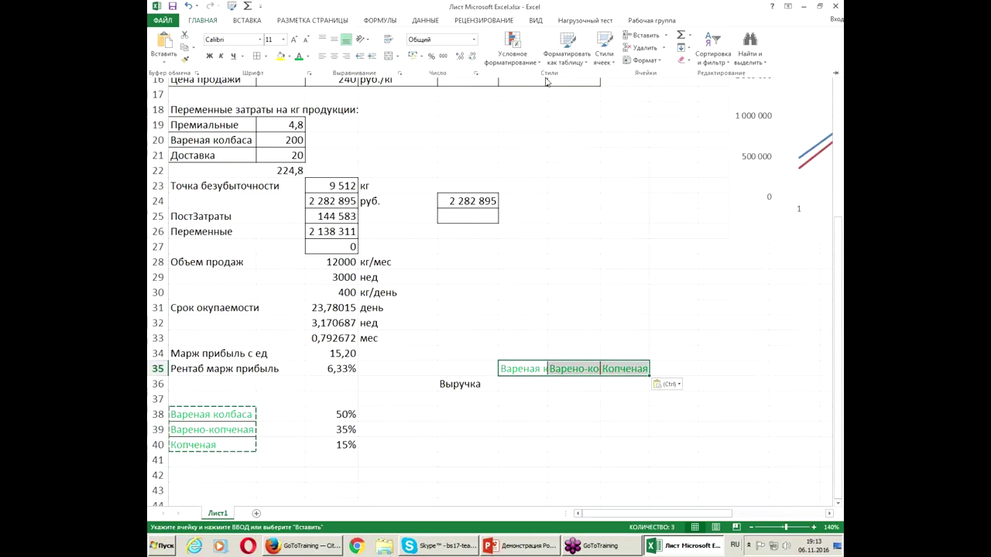
double_click(203, 20)
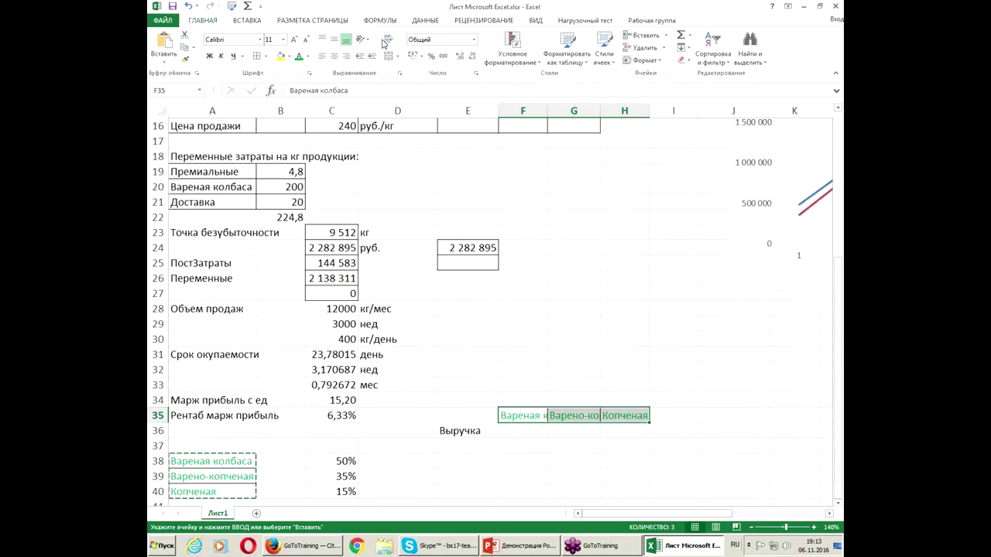
left_click(389, 40)
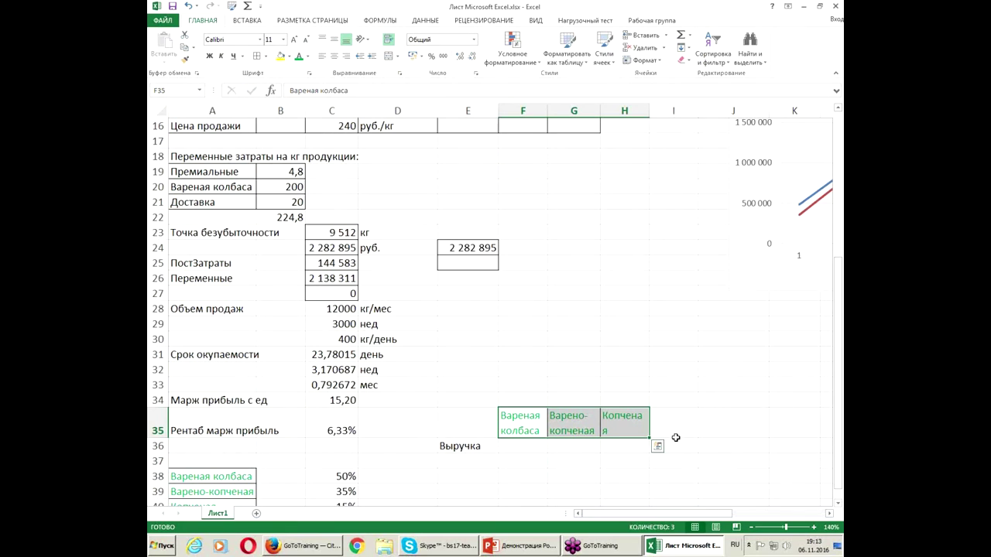
scroll(675, 438, "down", 1)
left_click(532, 398)
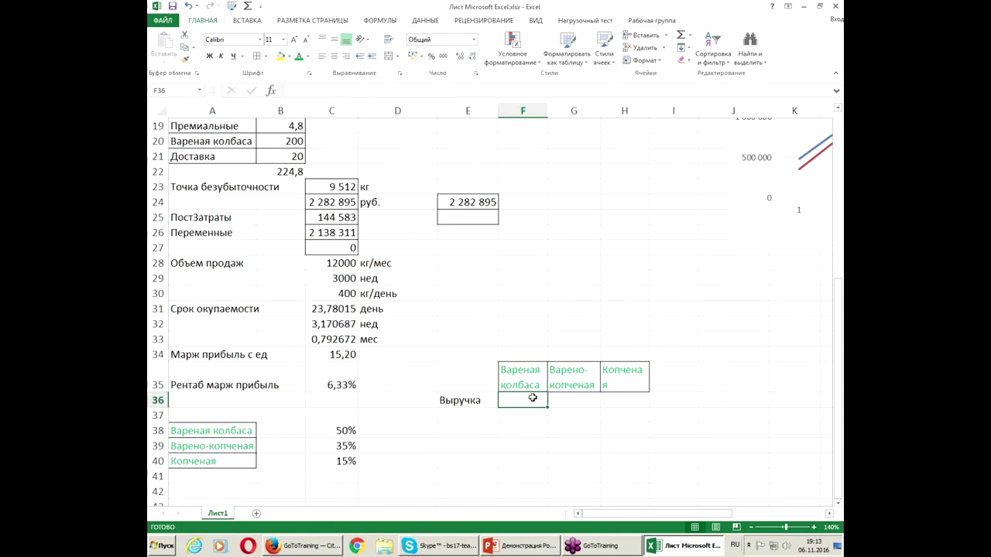
type("=")
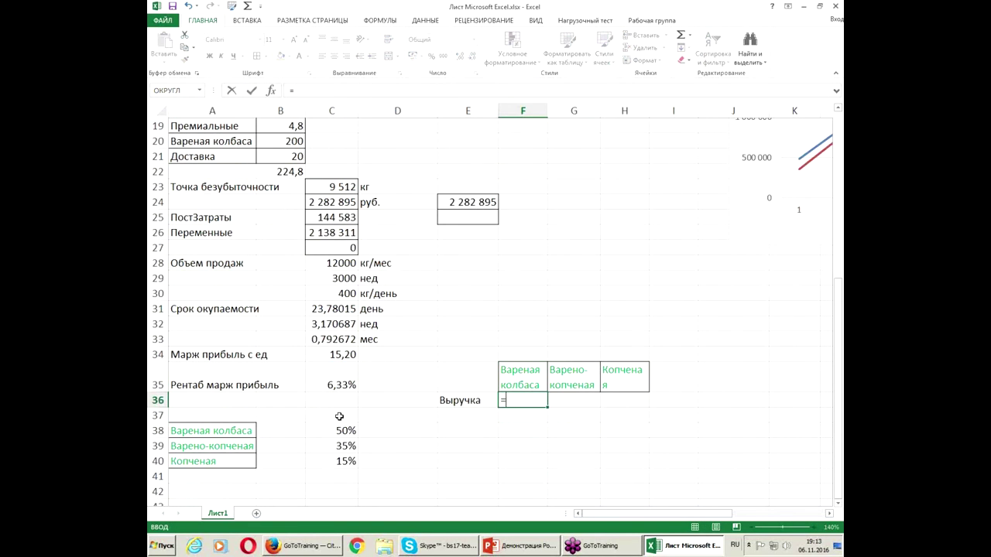
left_click(619, 284)
Insert two blank rows at row 17, directly below the Цена продажи row.
scroll(542, 228, "up", 4)
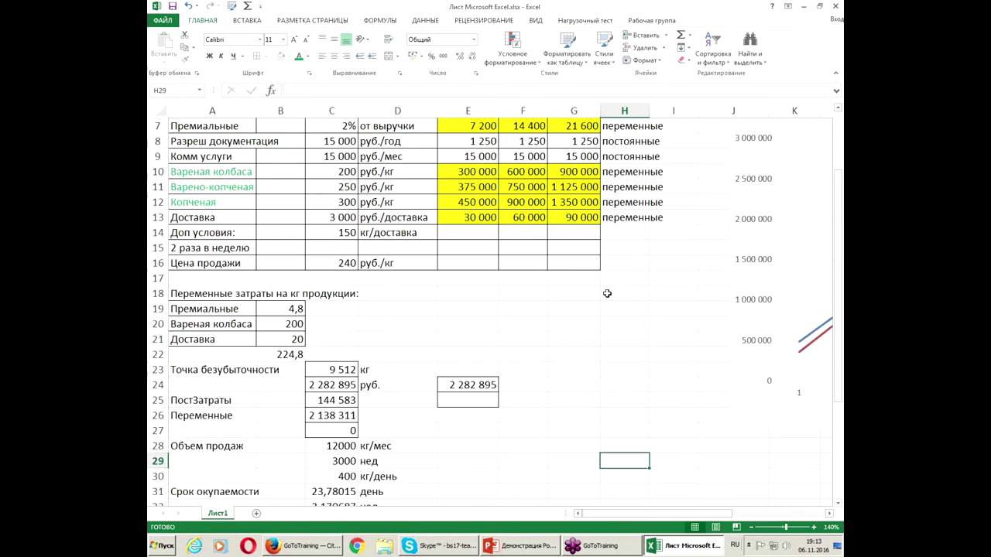
left_click(161, 278)
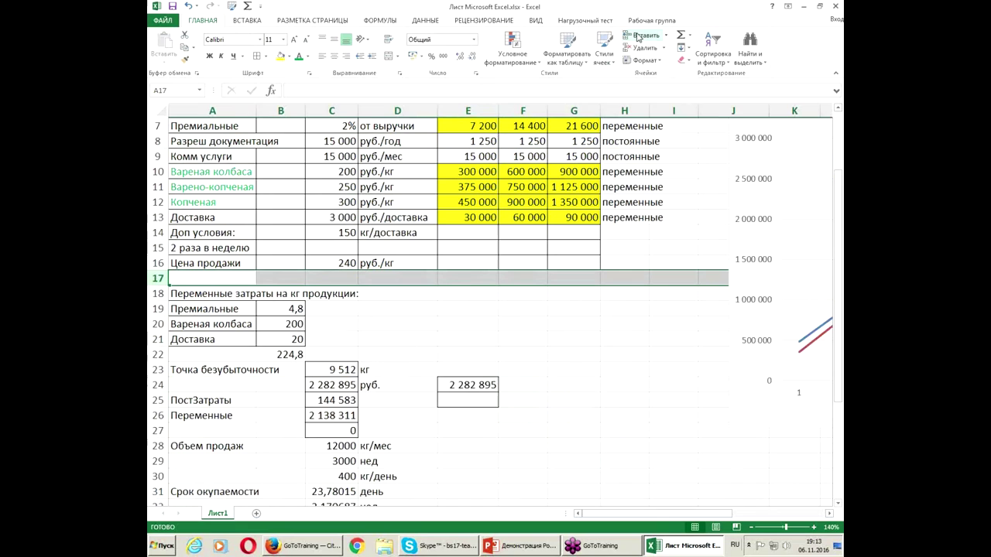
left_click(641, 37)
left_click(641, 37)
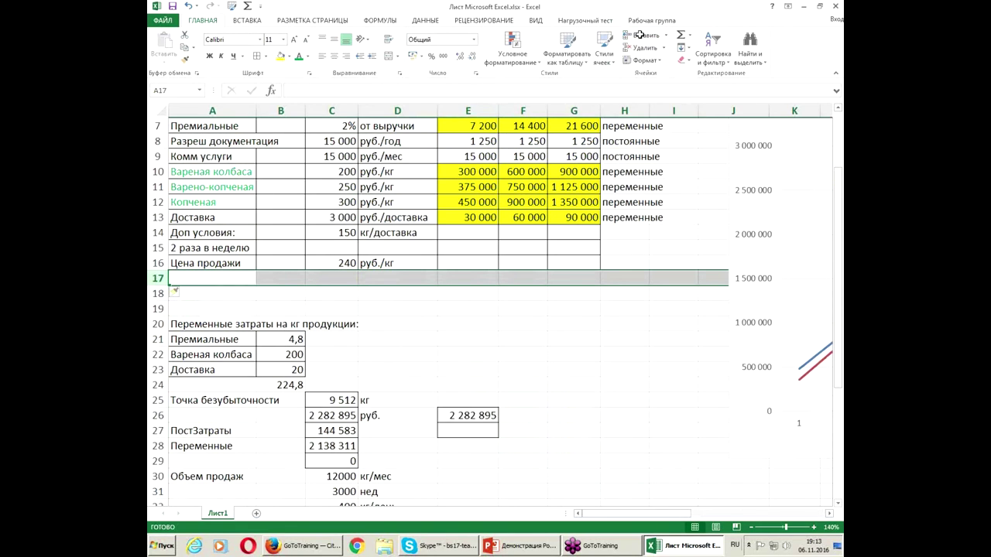
Label the sale price rows вар, вар/коп and коп in B16:B18.
left_click(279, 262)
type("вар")
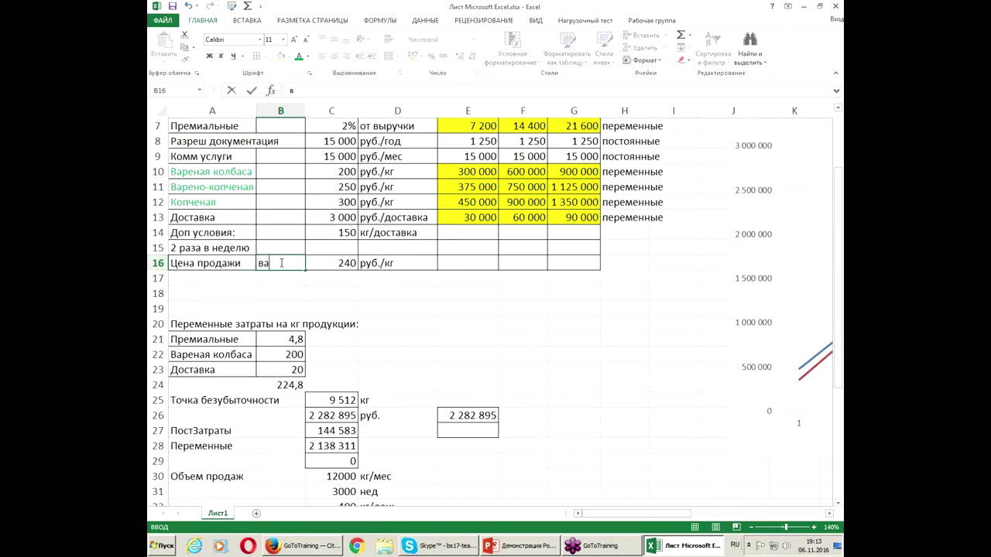
left_click(285, 281)
type("вар")
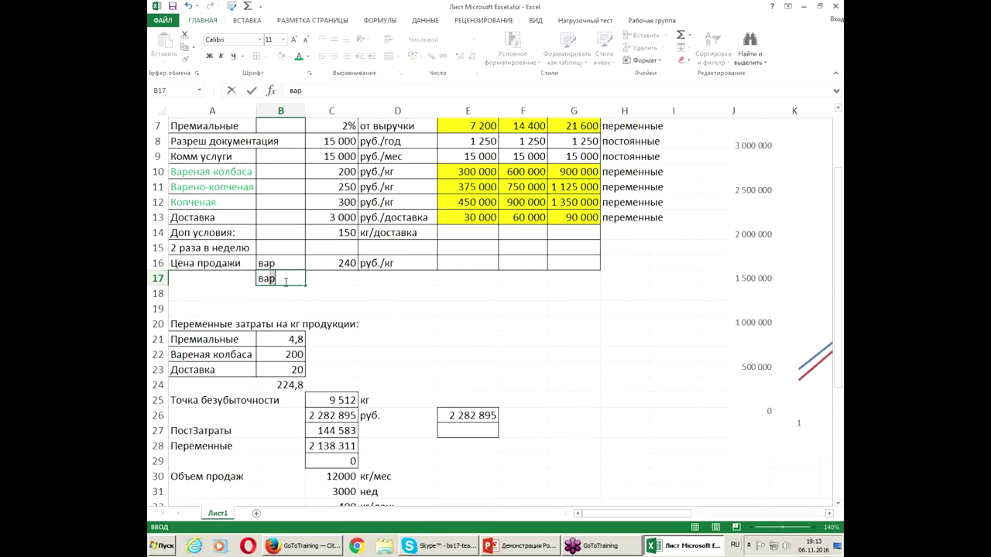
type("/коп")
left_click(287, 288)
type("коп")
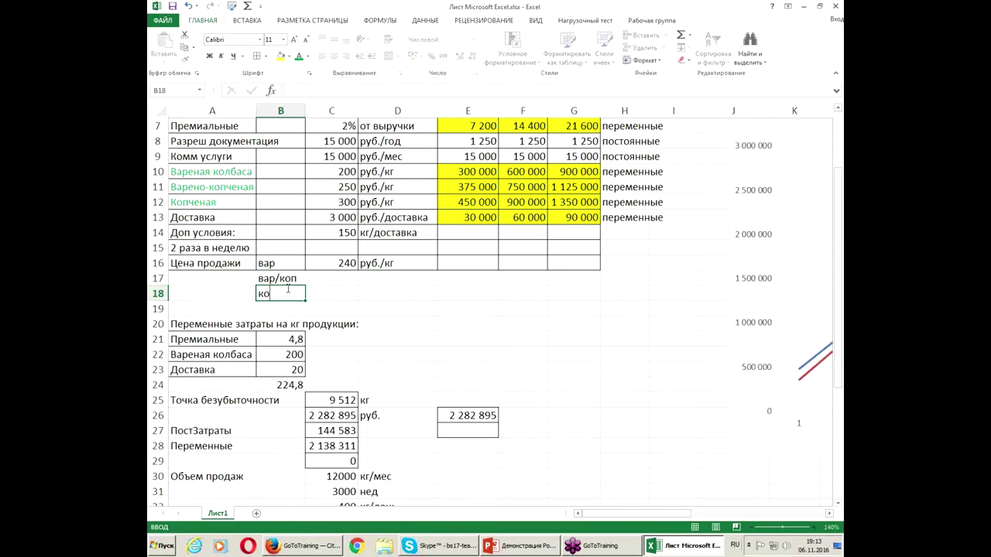
Enter the sale prices 280 for вар/коп in C17 and 320 for коп in C18.
left_click(341, 283)
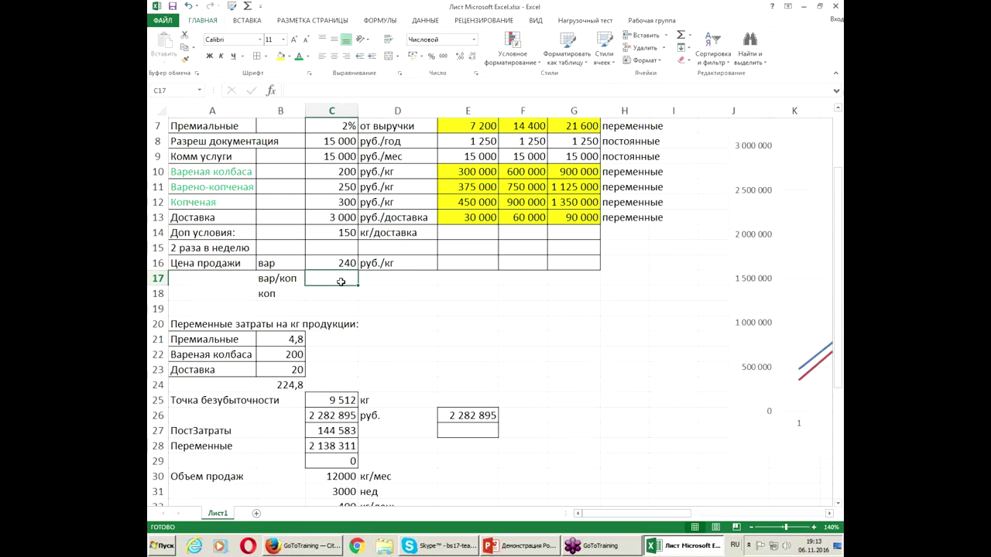
type("280")
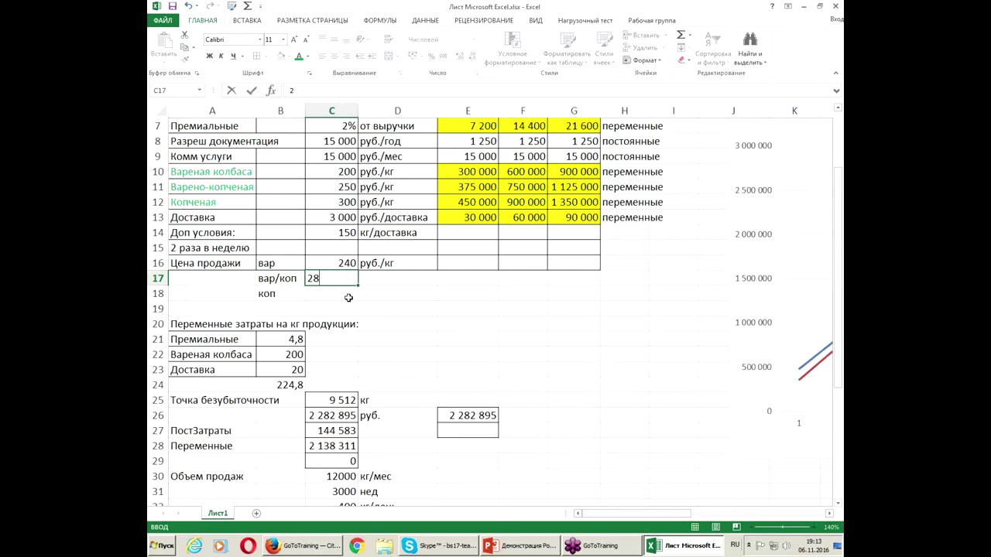
left_click(341, 292)
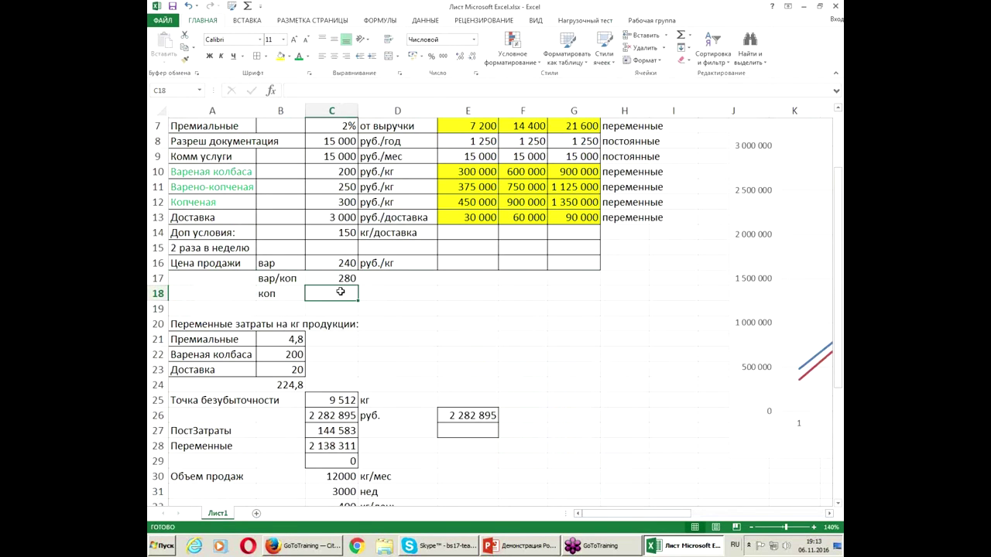
type("320")
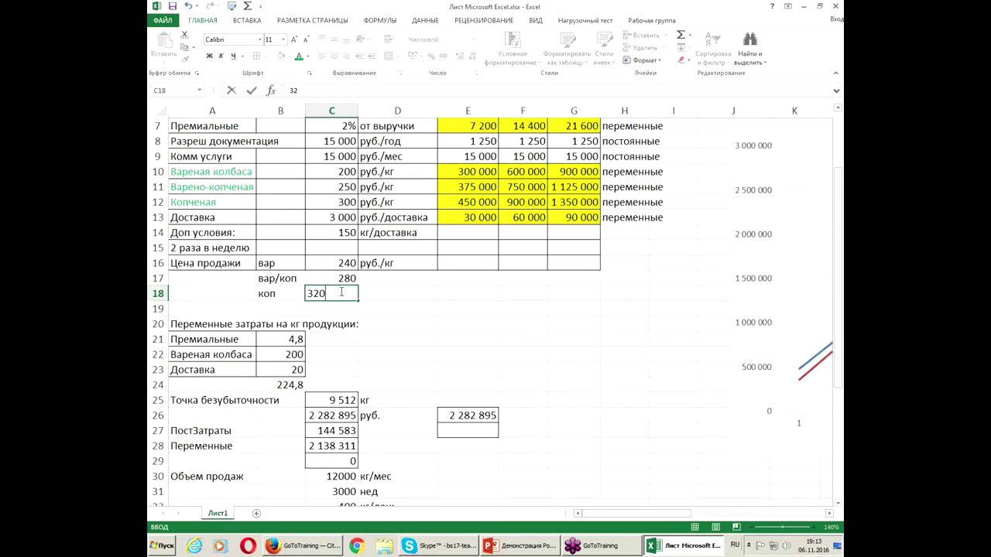
Fill the unit руб./кг from D16 down to D18.
left_click(376, 276)
left_click(379, 265)
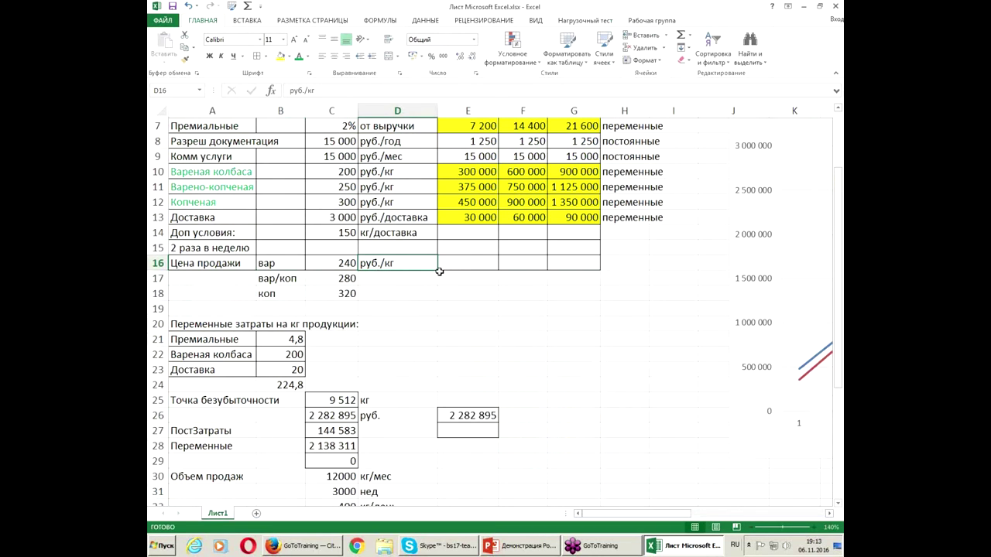
left_click_drag(440, 271, 445, 298)
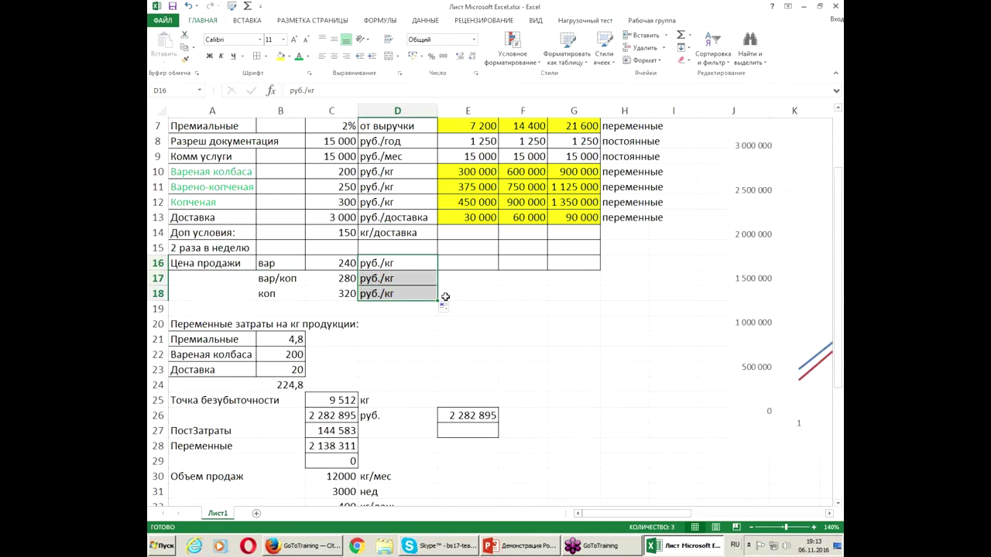
Calculate the Вареная колбаса revenue for the 1500 kg volume in F38 with the formula =E2*C40*C16.
scroll(566, 349, "down", 3)
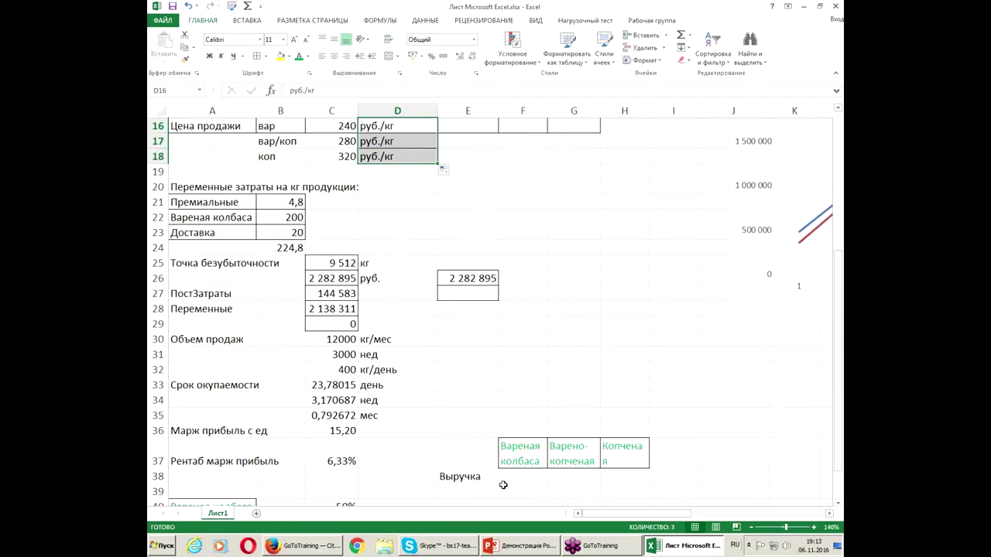
left_click(514, 477)
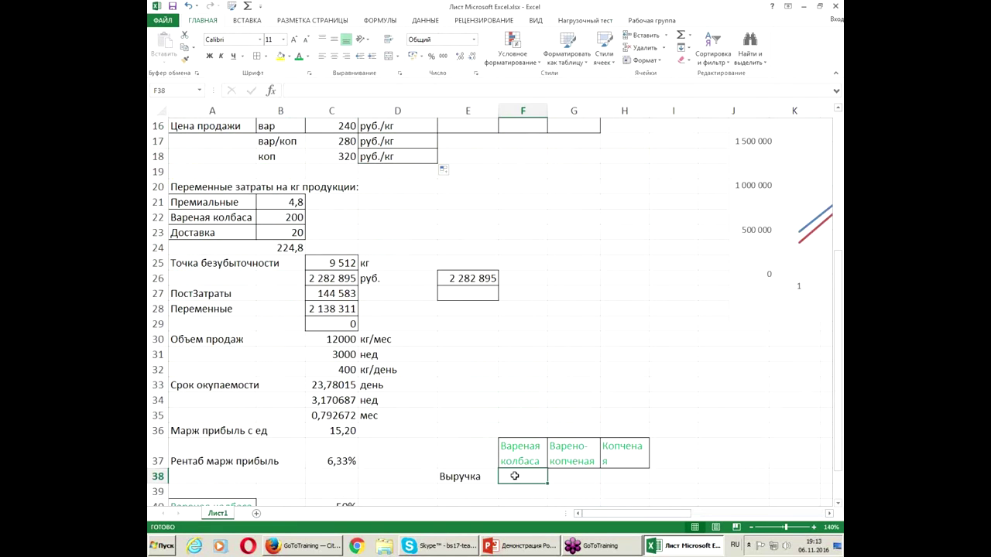
type("=")
scroll(517, 421, "up", 5)
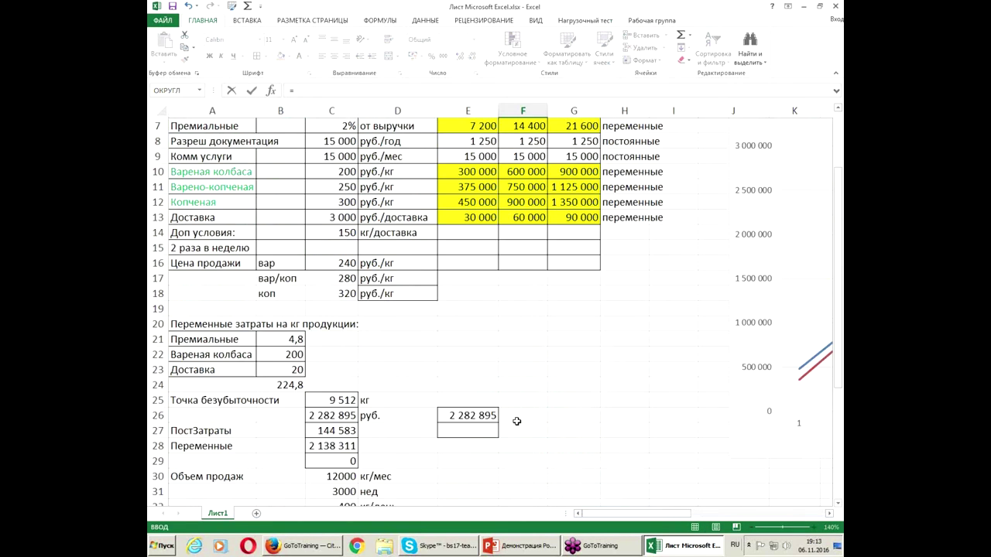
left_click(473, 137)
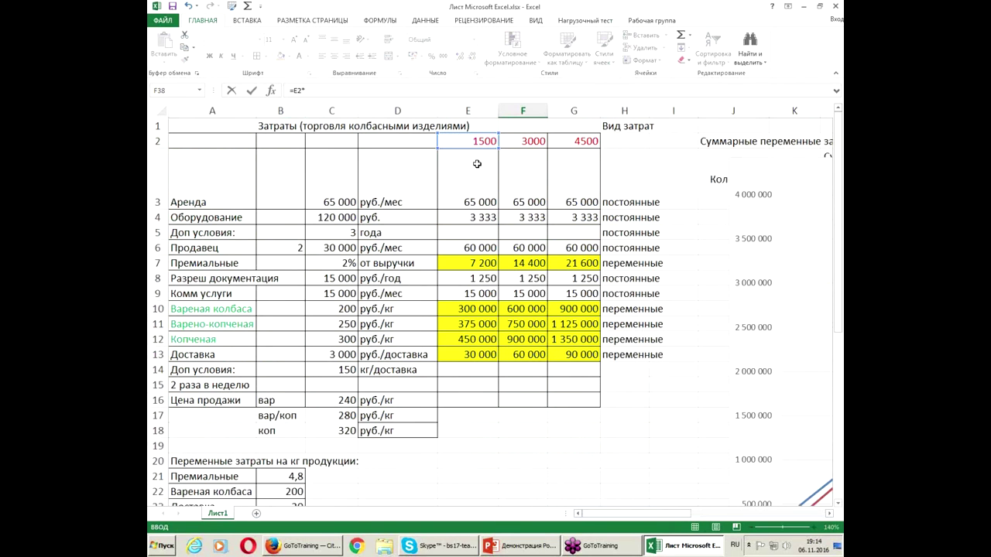
scroll(619, 416, "down", 3)
scroll(611, 419, "down", 3)
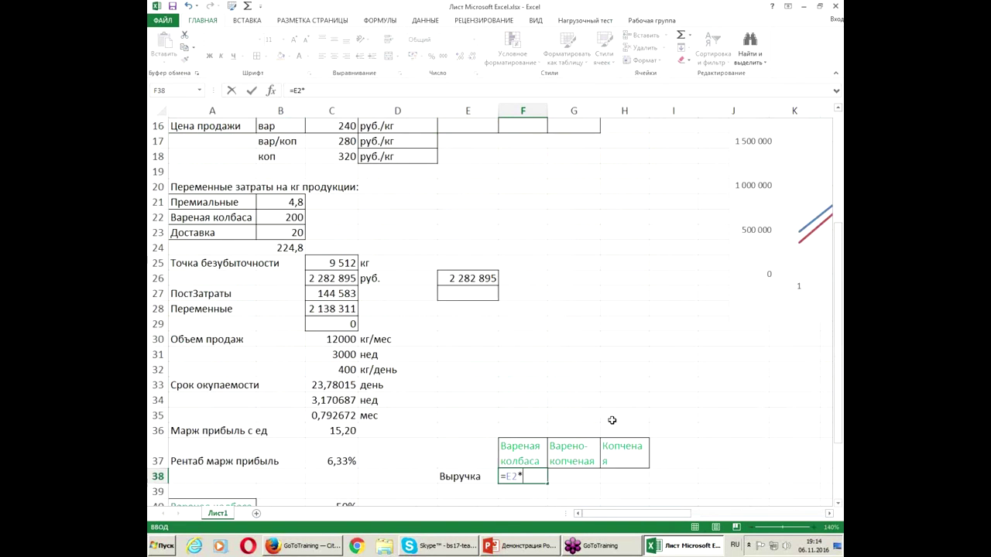
left_click(333, 461)
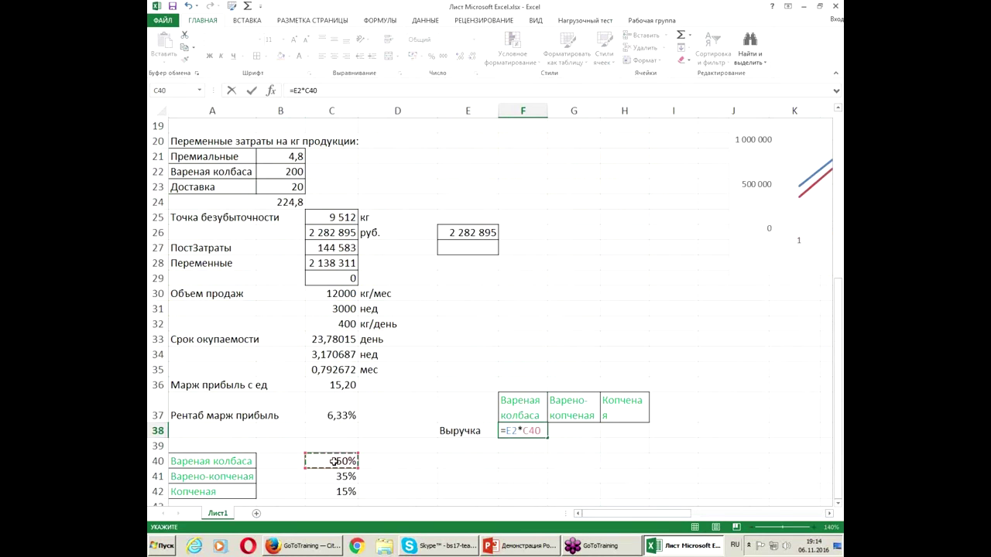
type("*")
scroll(352, 413, "up", 2)
left_click(346, 171)
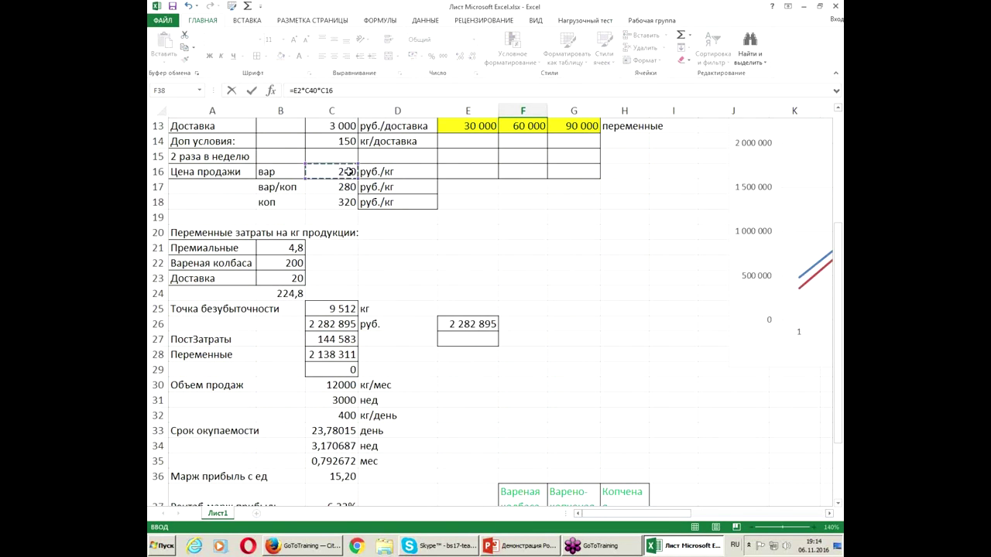
key("Return")
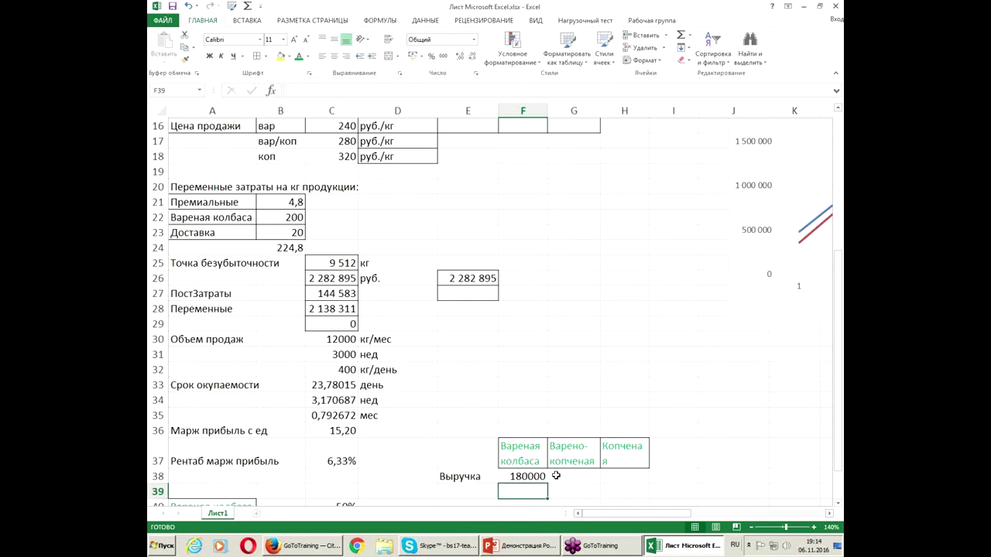
Calculate the Варено-копченая revenue for the 1500 kg volume in G38 with the formula =E2*C41*C17.
left_click(559, 475)
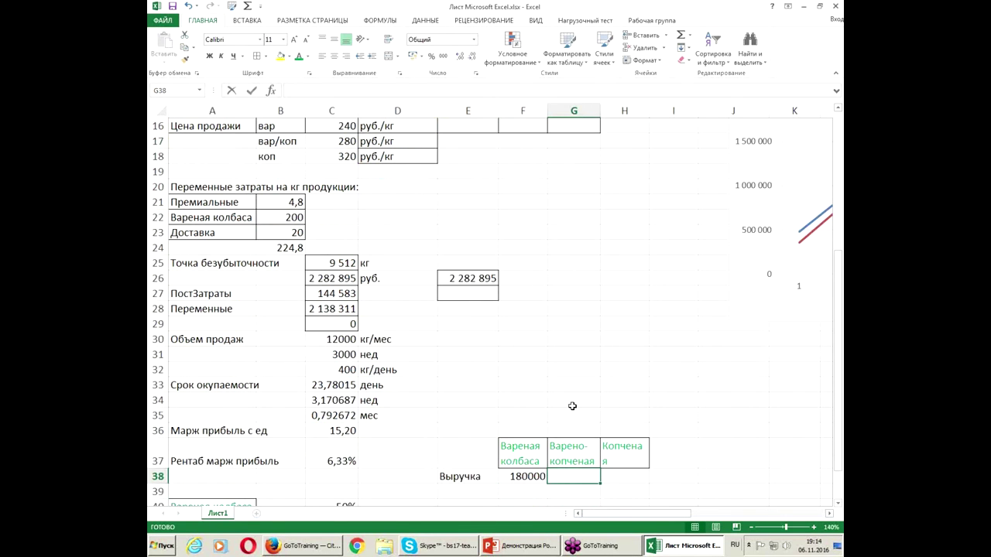
type("=")
scroll(565, 394, "up", 5)
left_click(486, 139)
type("*")
scroll(465, 227, "down", 7)
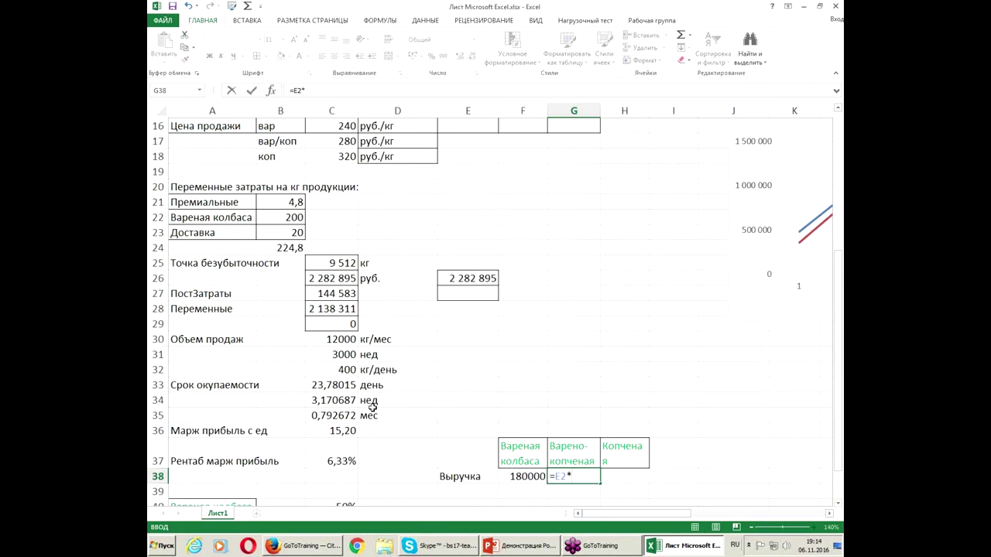
left_click(321, 430)
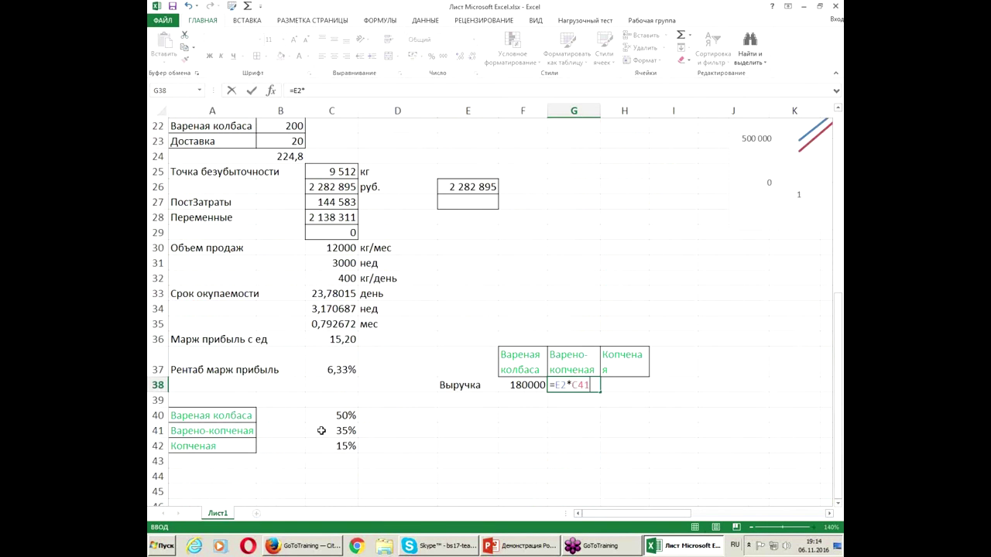
type("*")
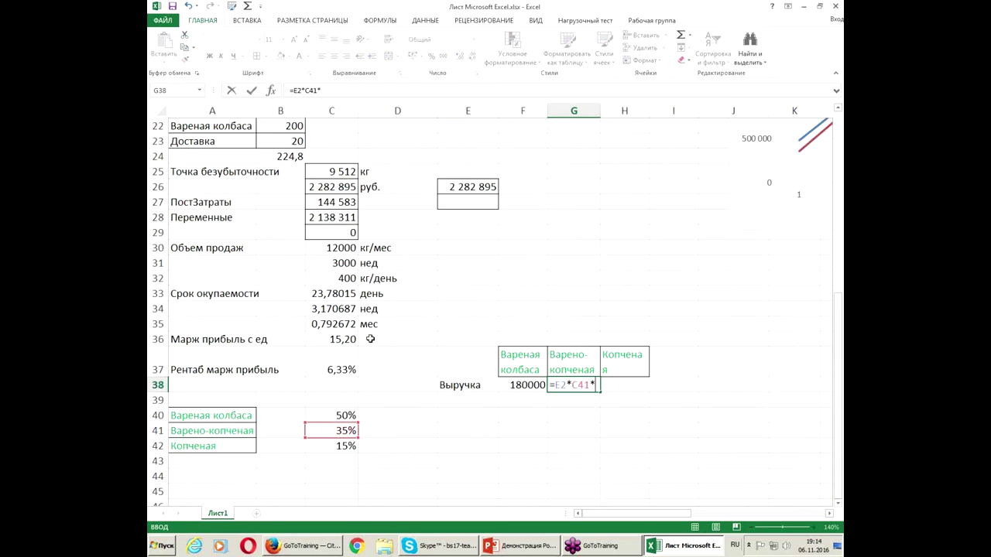
scroll(349, 286, "up", 5)
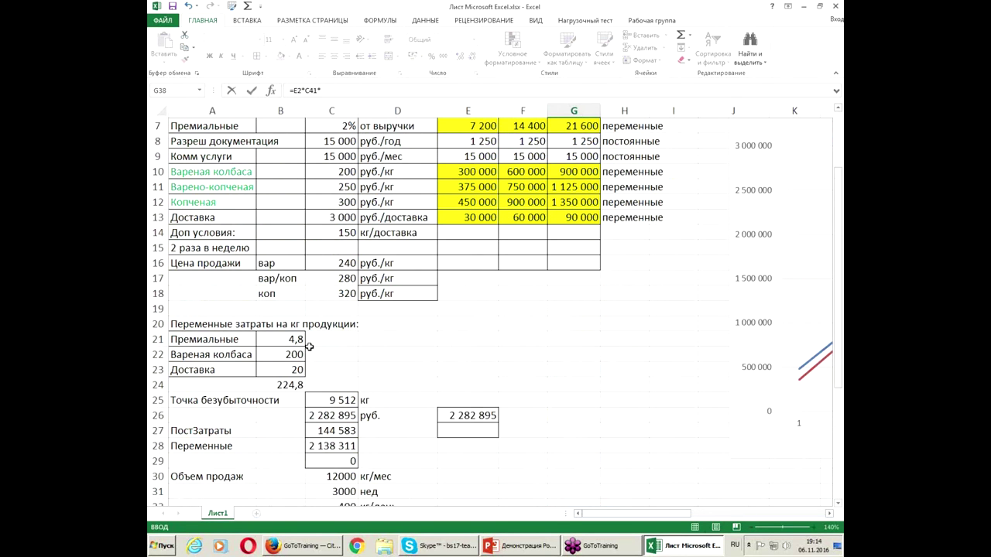
left_click(328, 280)
key("Return")
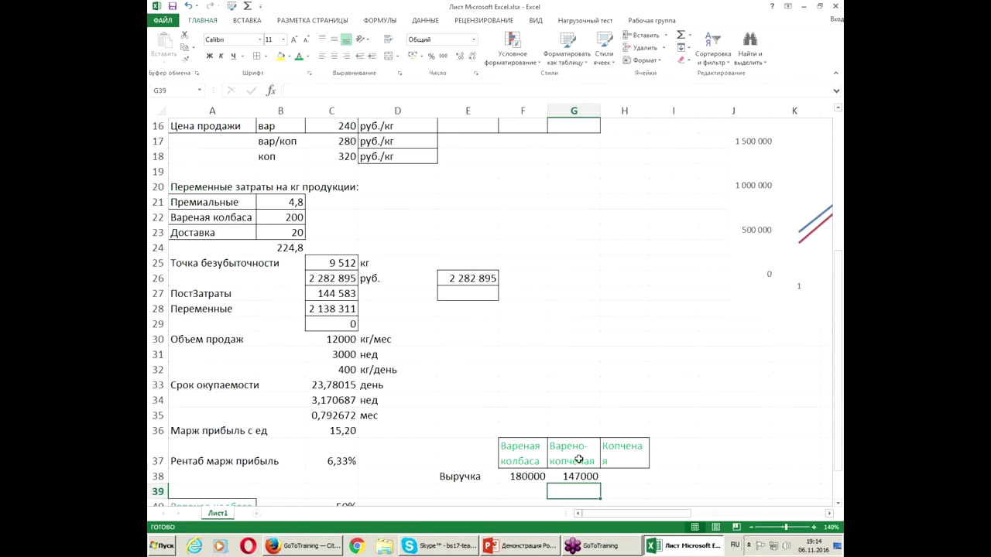
Calculate the Копченая revenue for the 1500 kg volume in H38 with the formula =E2*C42*C18.
left_click(613, 472)
type("=")
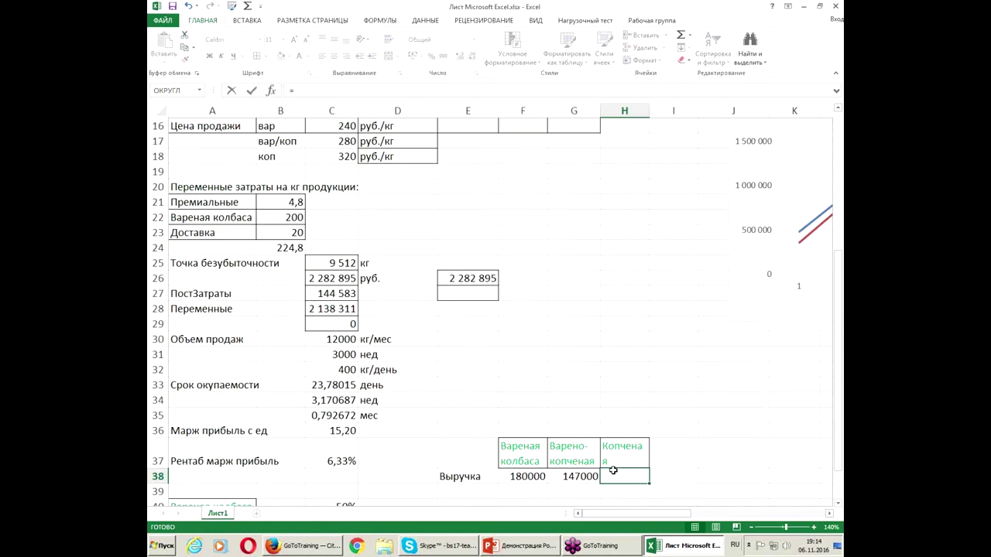
scroll(584, 373, "up", 5)
left_click(473, 142)
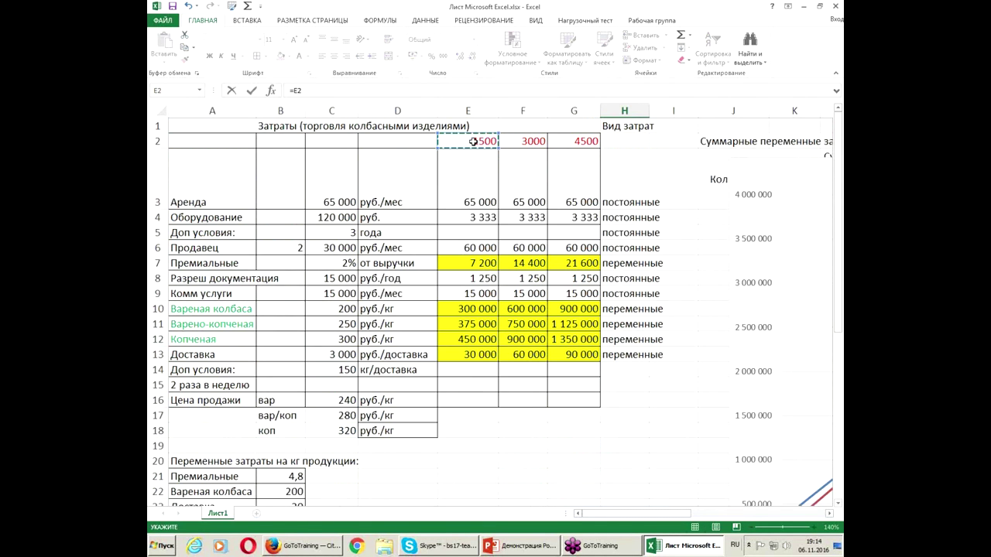
type("*")
scroll(564, 309, "down", 7)
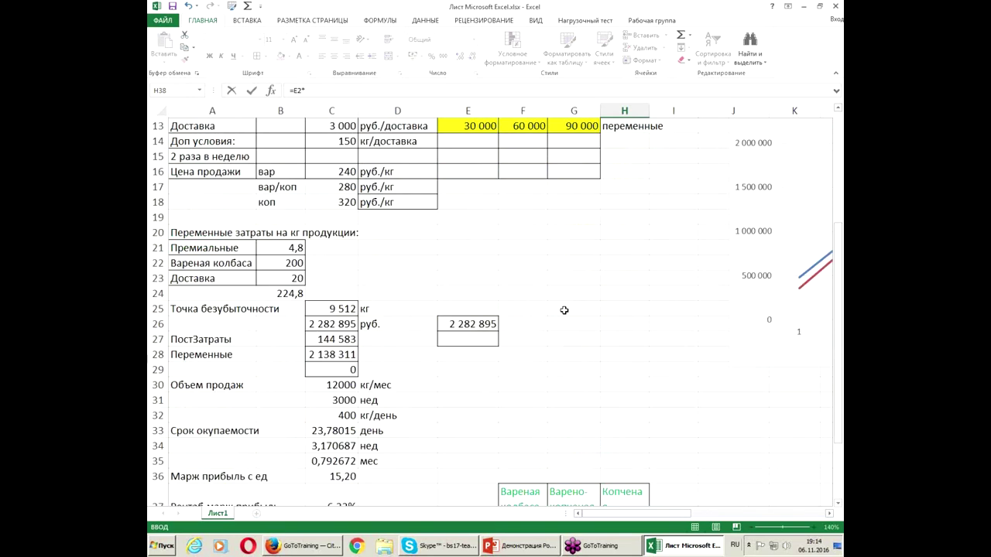
left_click(341, 431)
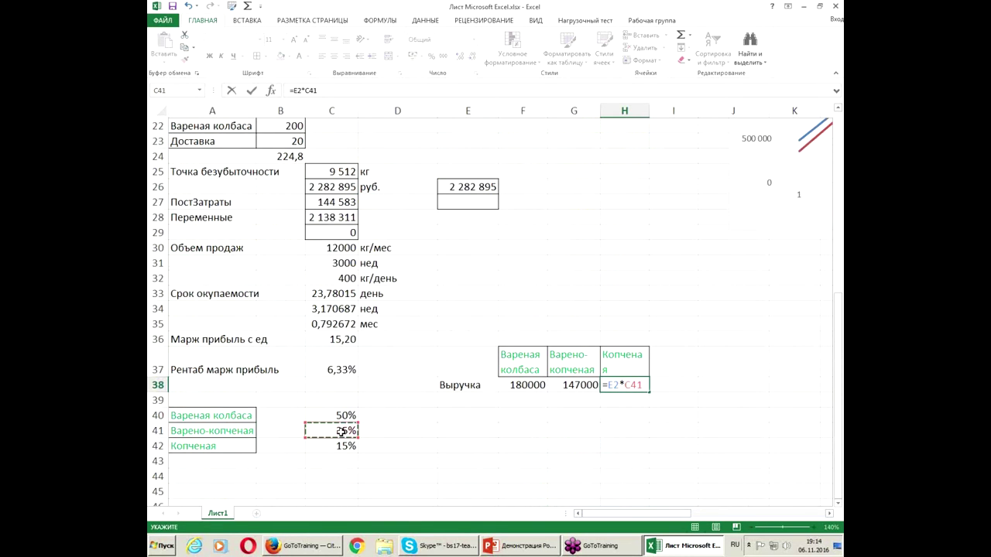
left_click(345, 445)
type("*")
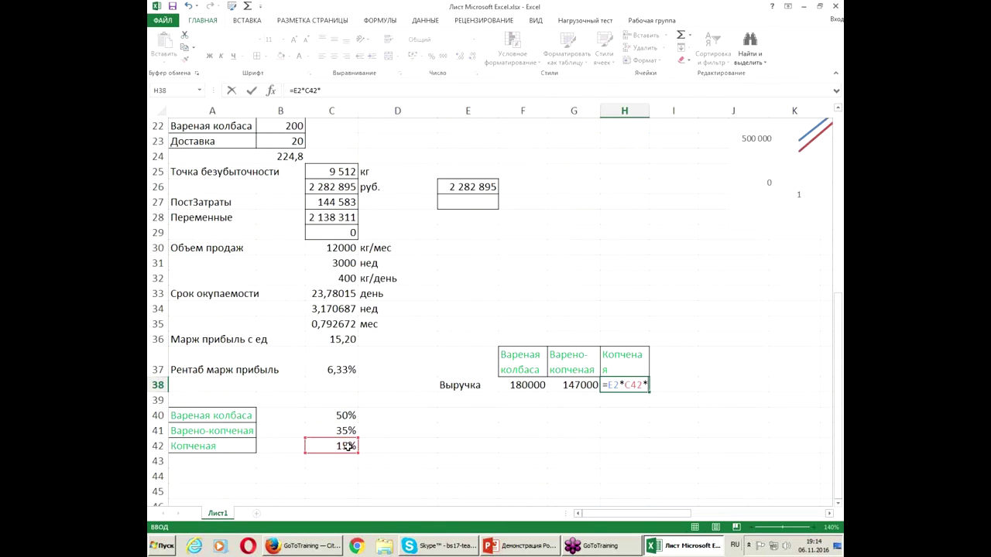
scroll(308, 172, "up", 3)
left_click(331, 206)
key("Return")
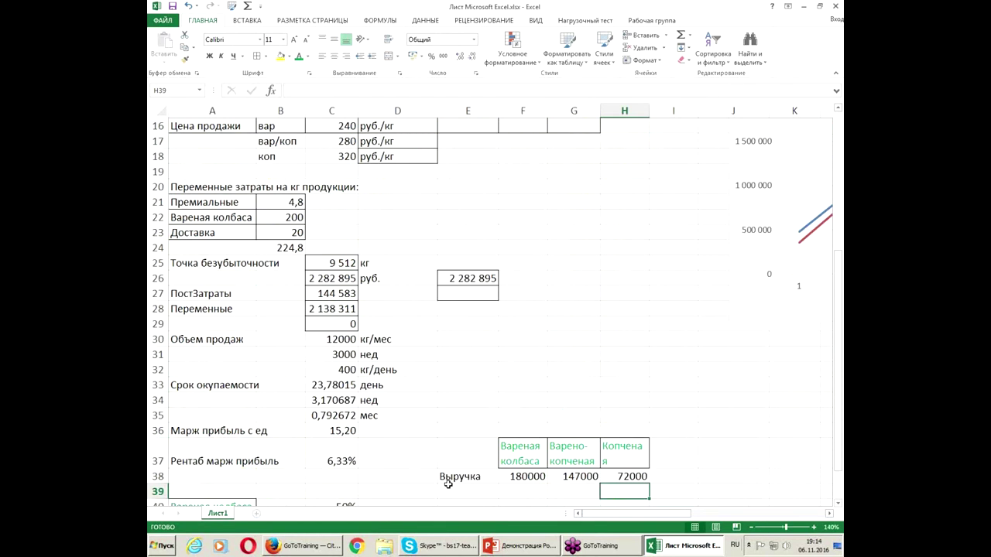
Label the row below Выручка as Перем in E39.
left_click(452, 492)
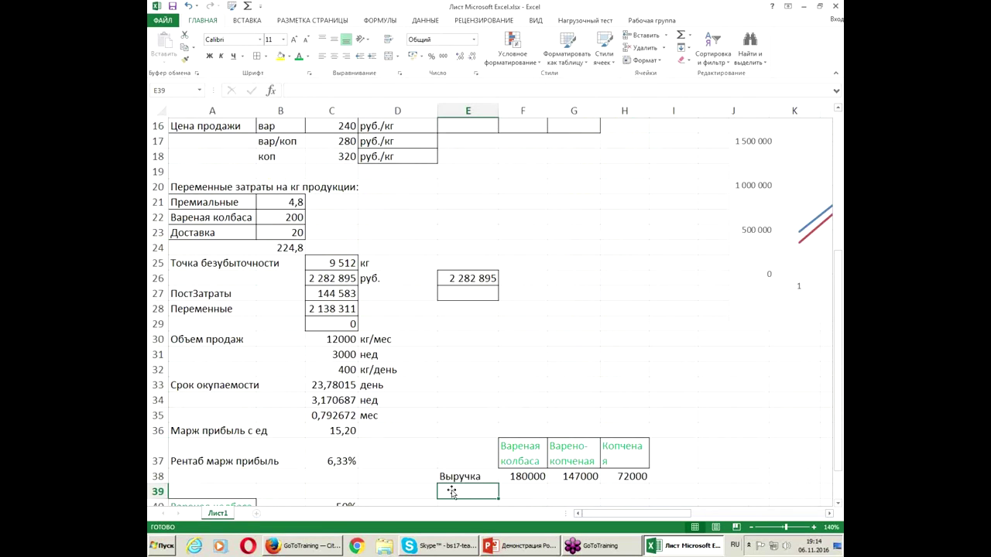
type("Перем")
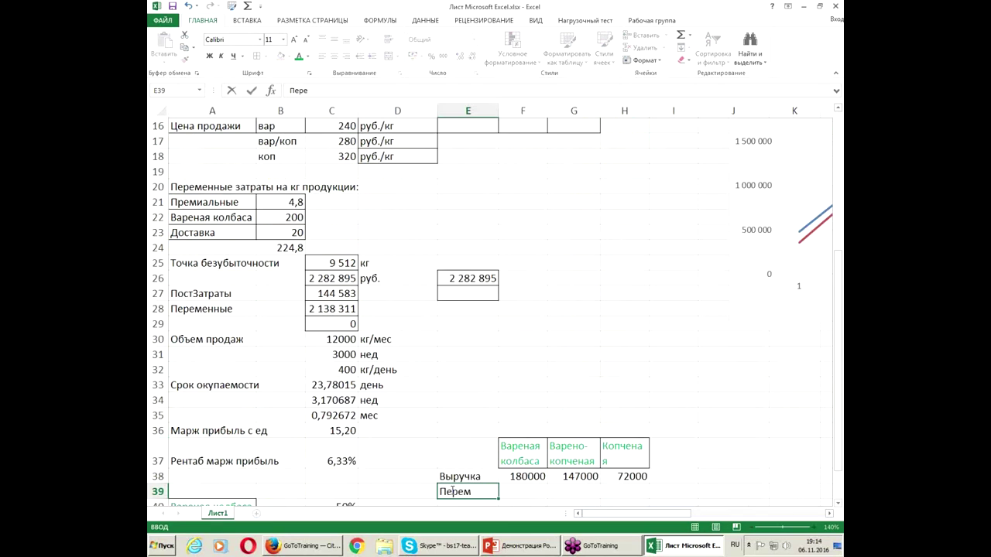
key("Return")
left_click(508, 476)
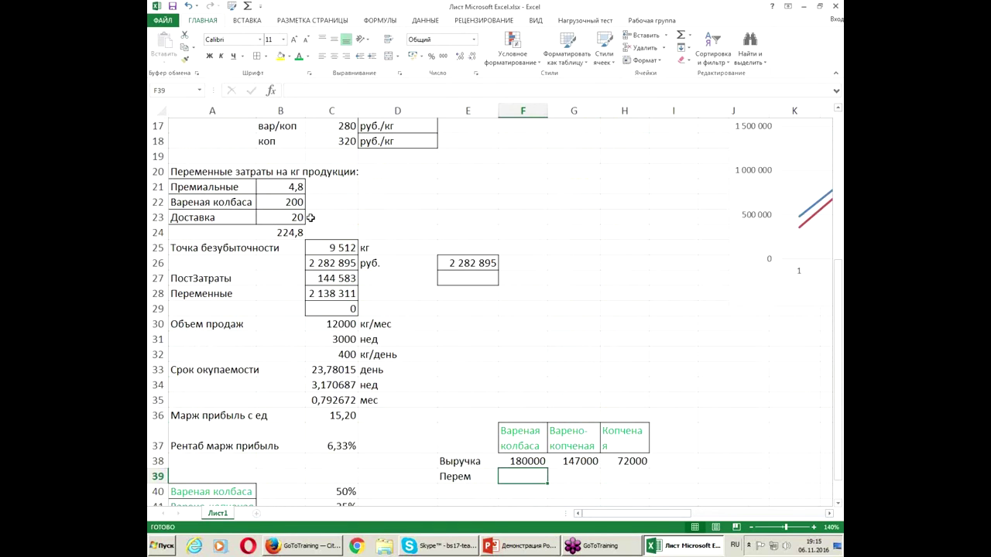
Calculate the Варено-копченая bonus cost per kg in C21 with the formula =C17*C7.
left_click(319, 187)
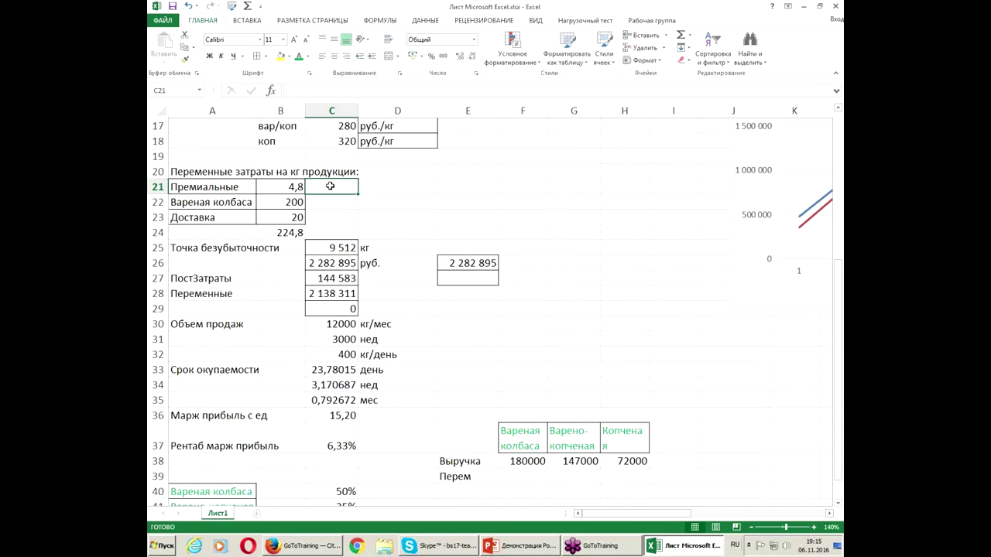
type("=")
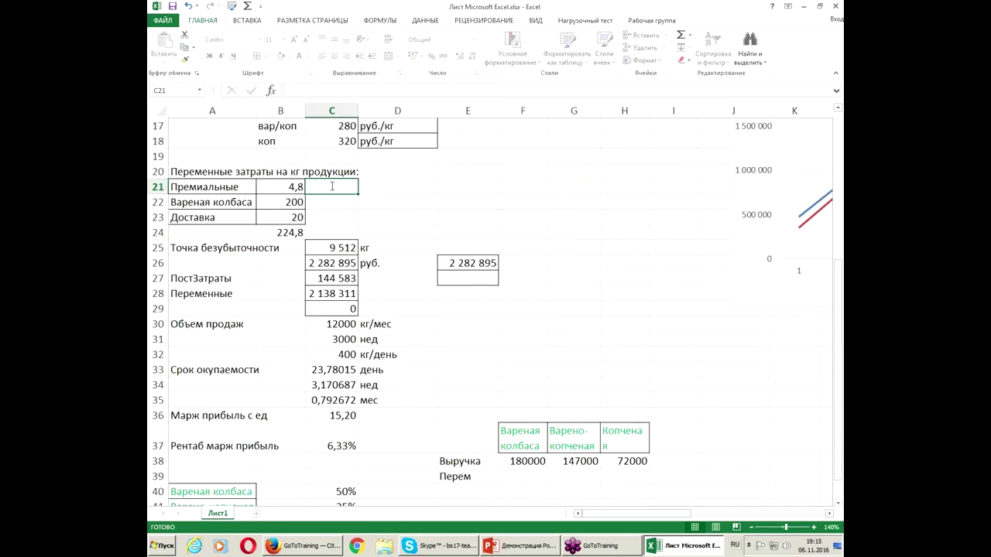
left_click(342, 217)
type("*")
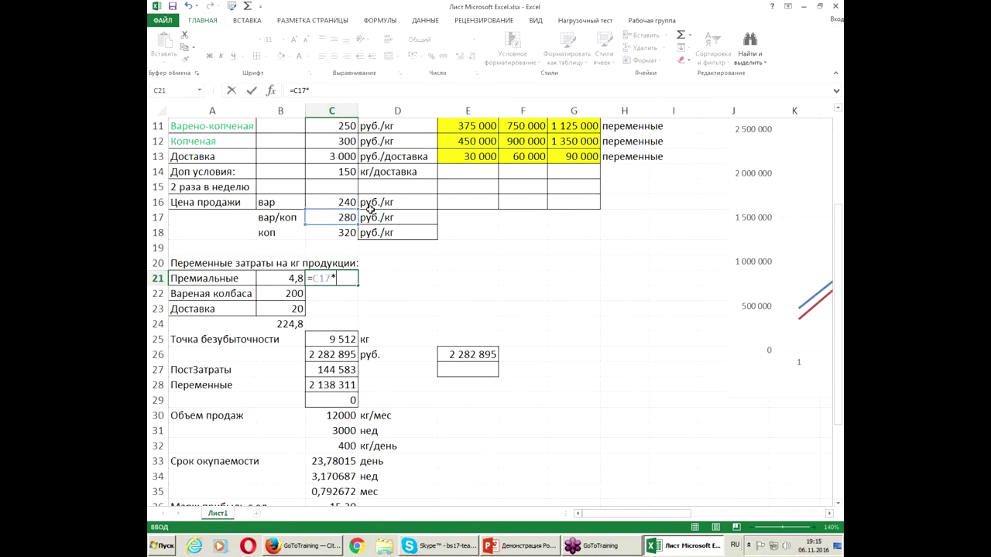
scroll(370, 209, "up", 3)
left_click(352, 248)
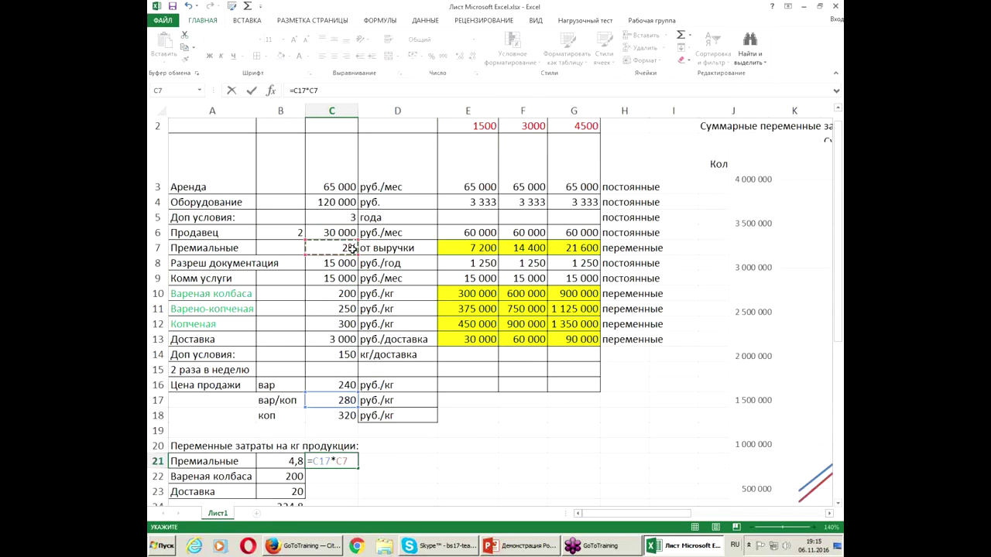
key("Return")
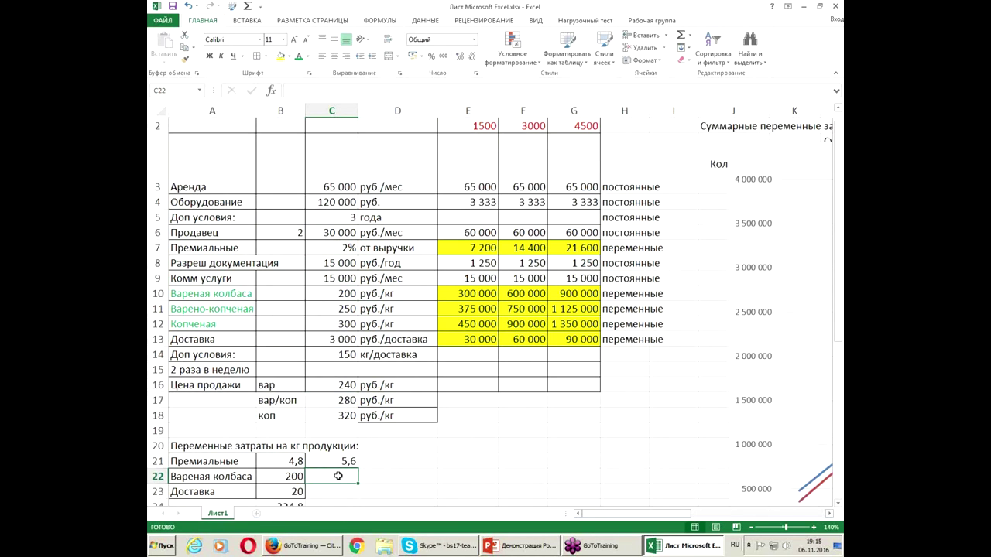
Link the product cost per kg in C22 to the вар/коп sale price with =C17.
type("=")
left_click(325, 400)
key("Return")
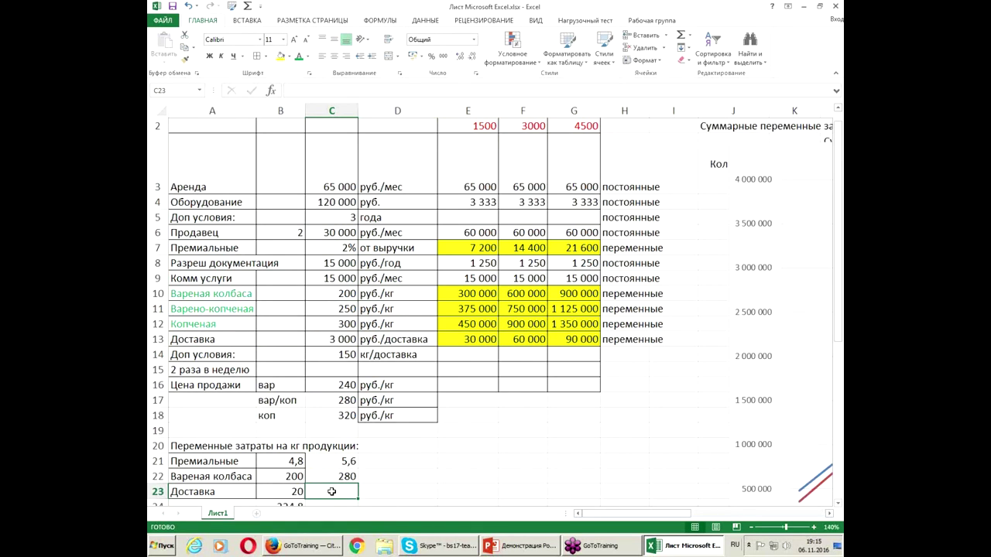
Calculate the Варено-копченая delivery cost per kg in C23 with the formula =C13/C14.
type("=")
left_click(331, 341)
type("/")
left_click(338, 354)
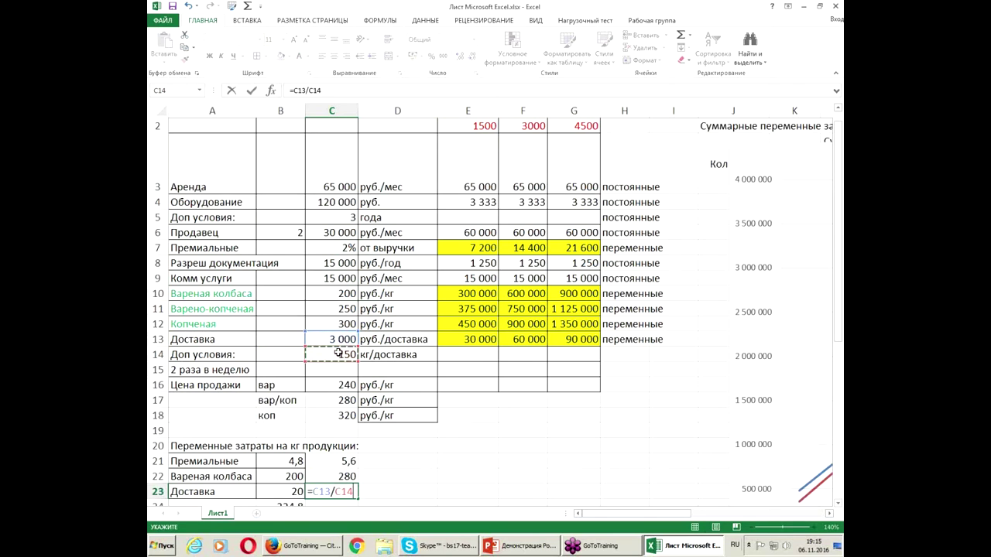
key("Return")
Calculate the Копченая bonus cost per kg in D21 with the formula =C18*C7.
left_click(381, 442)
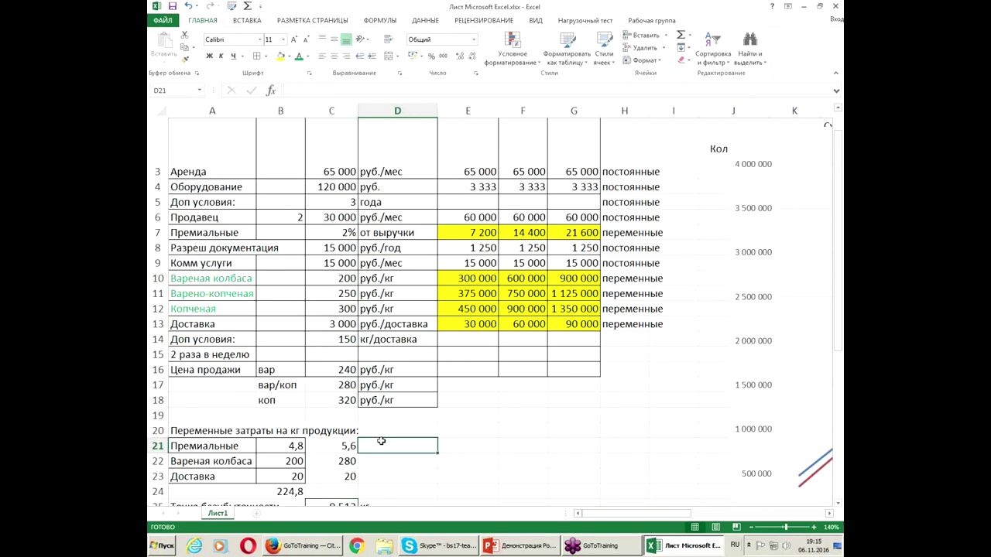
type("=")
left_click(323, 399)
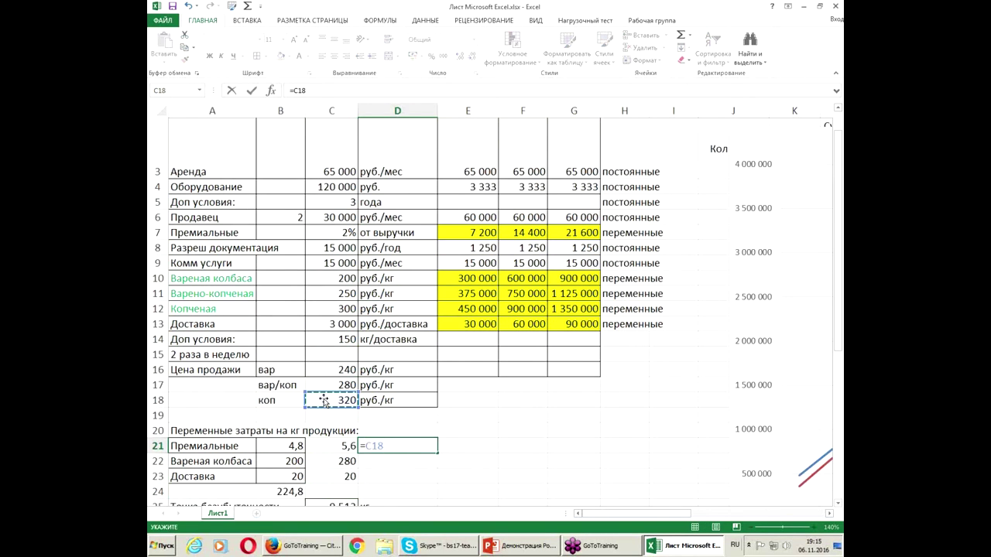
type("*")
left_click(331, 232)
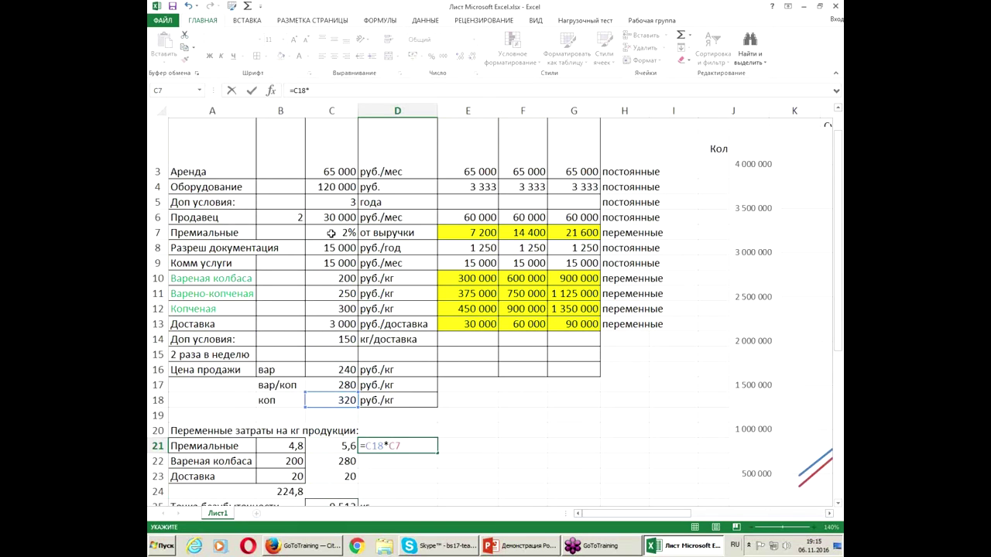
key("Return")
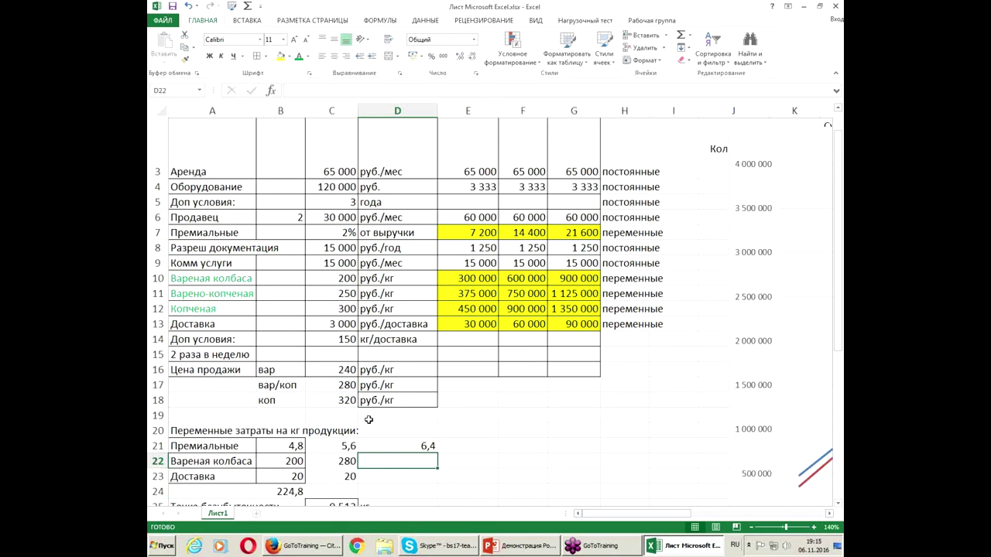
Link the product cost per kg in D22 to the коп sale price with =C18.
type("=")
left_click(343, 399)
key("Return")
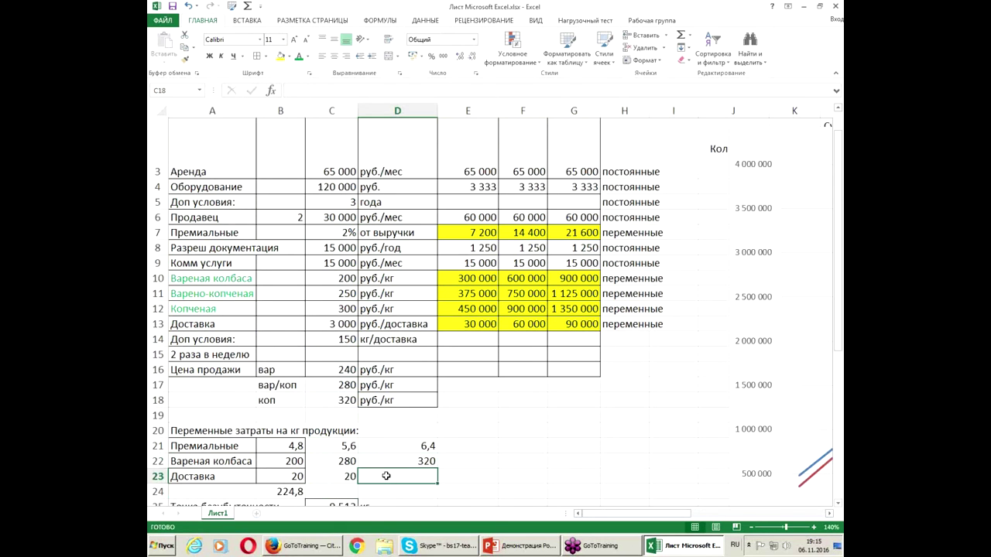
Calculate the Копченая delivery cost per kg in D23 with the formula =C13/C14.
type("=")
left_click(347, 325)
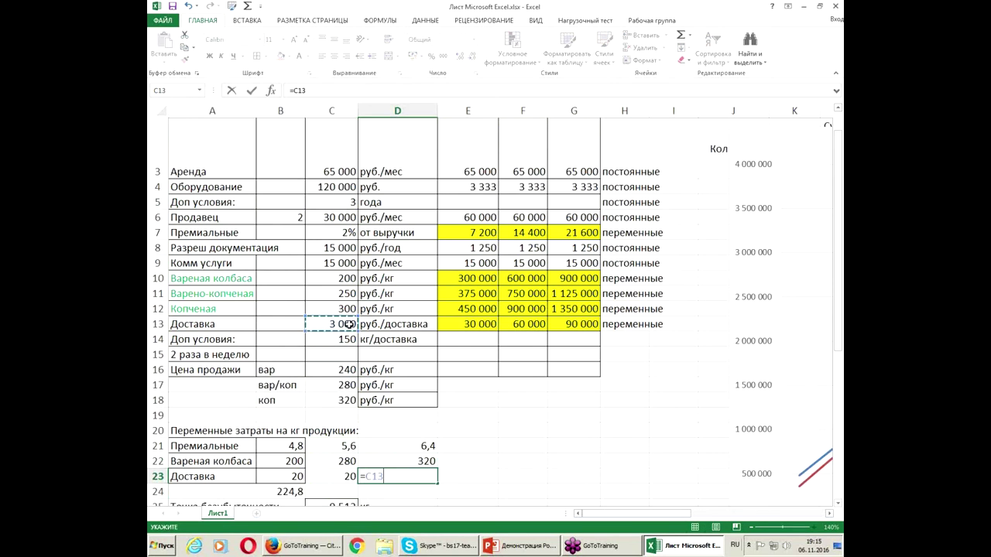
type("/")
left_click(346, 339)
key("Return")
Sum the variable costs C21:C23 in C24 and fill the total formula across to D24.
left_click_drag(334, 450, 341, 490)
left_click(680, 35)
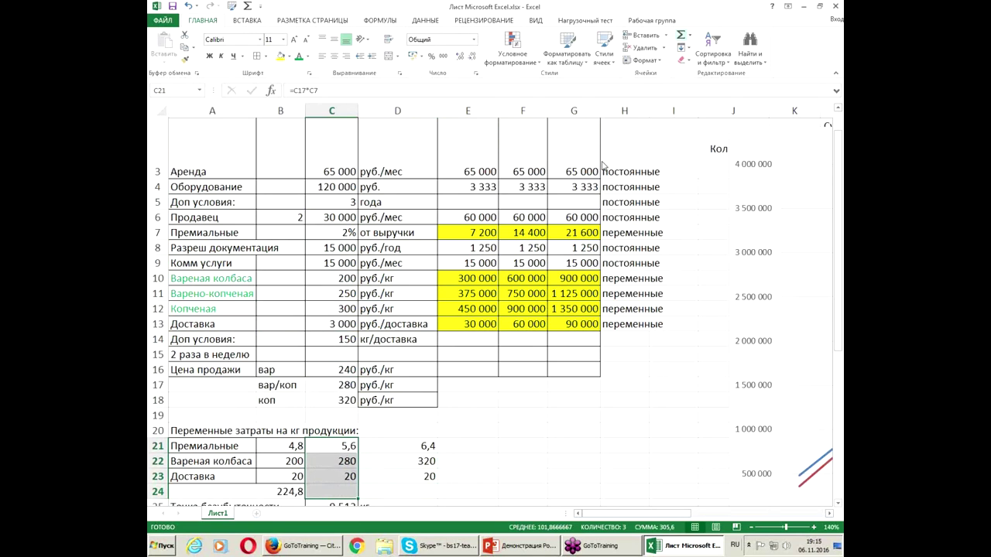
left_click(340, 492)
left_click_drag(356, 500, 409, 493)
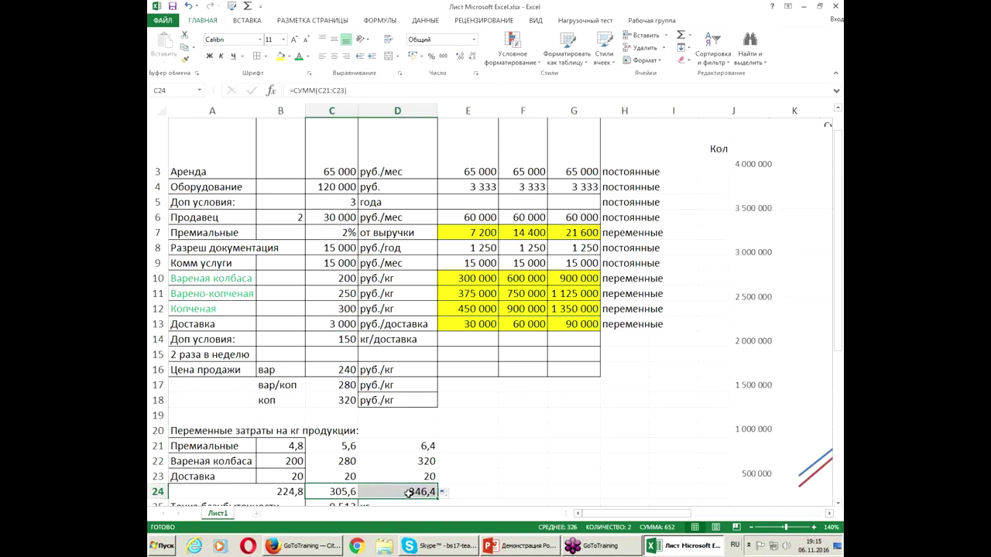
scroll(503, 437, "down", 2)
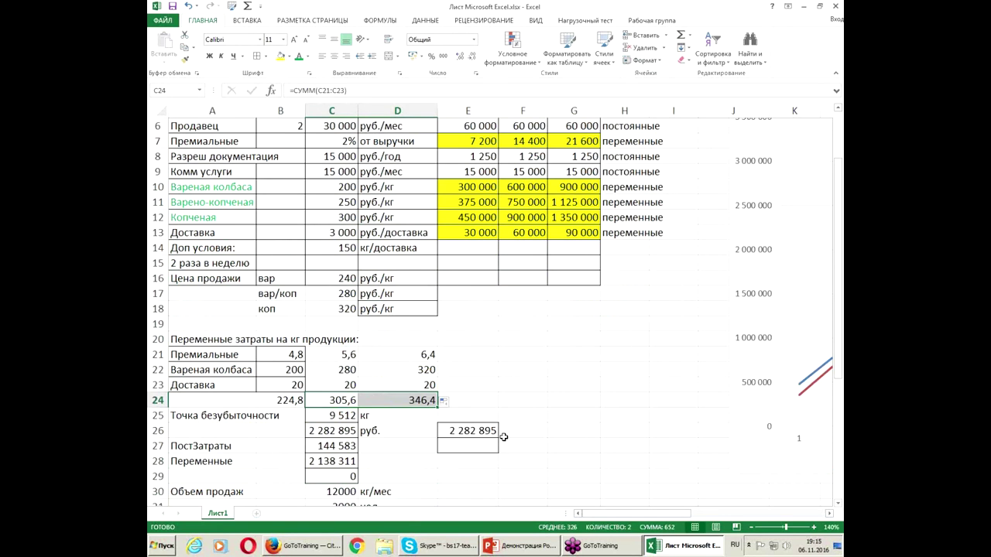
left_click(396, 400)
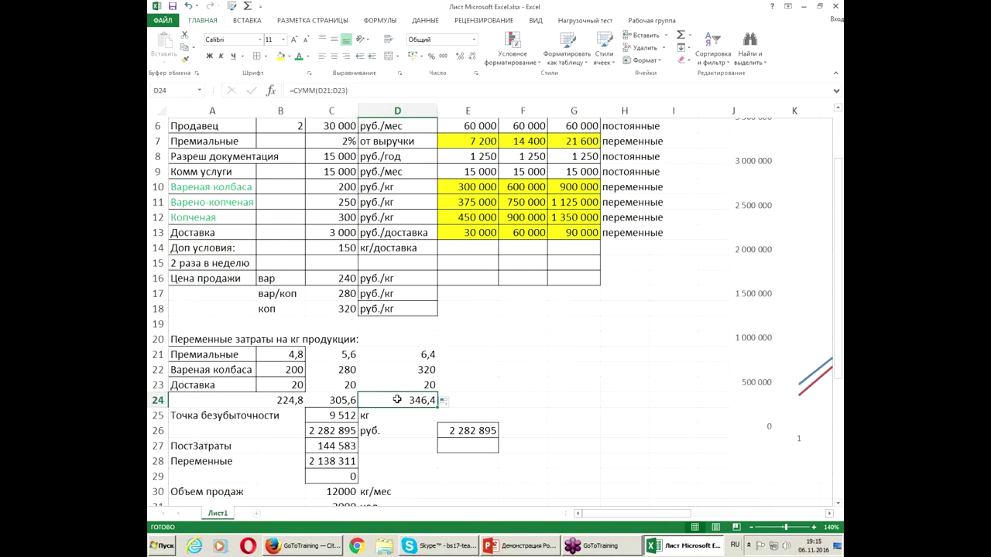
Replace the product cost formulas with the purchase prices, using =C11 in C22 and =C12 in D22.
left_click(344, 371)
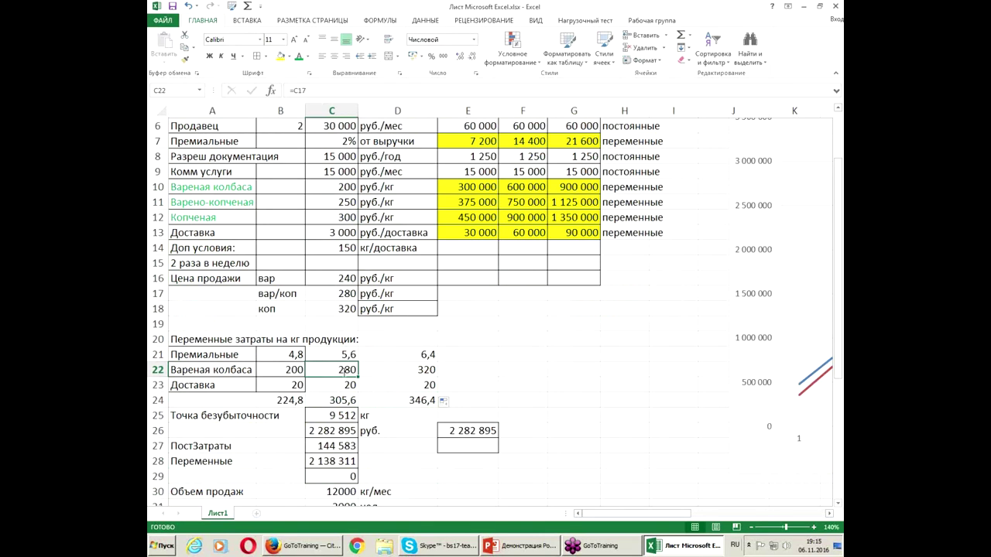
type("=")
left_click(336, 204)
key("Return")
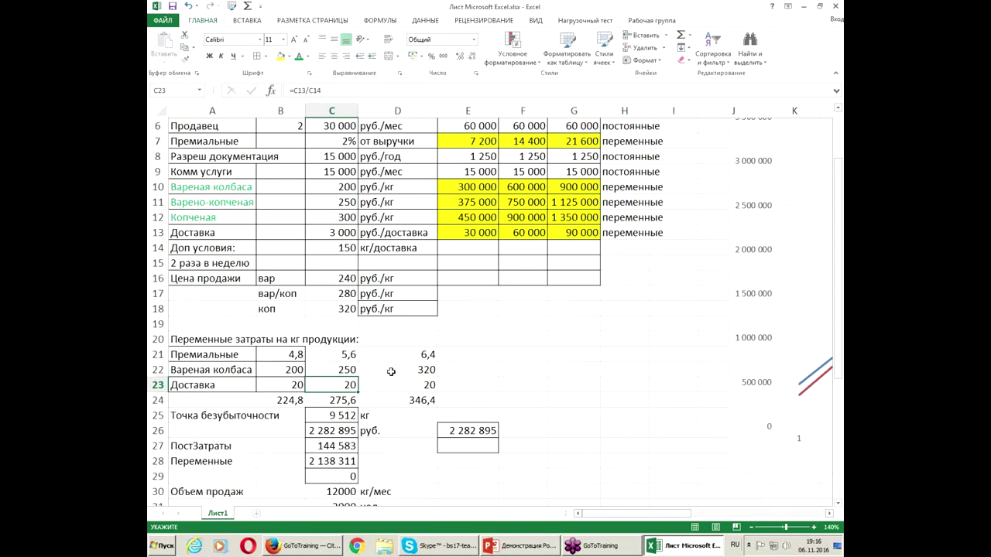
left_click(391, 372)
type("=")
left_click(332, 218)
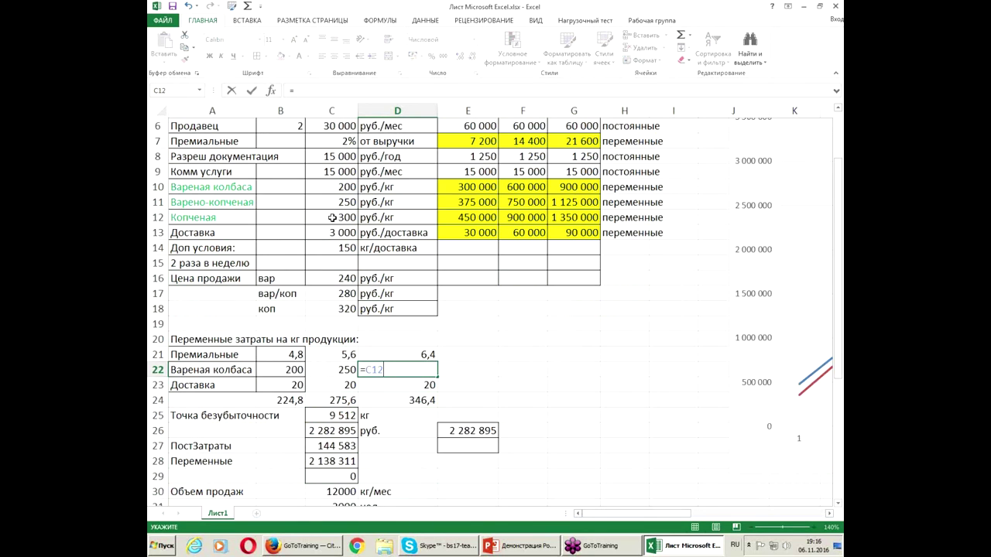
key("Return")
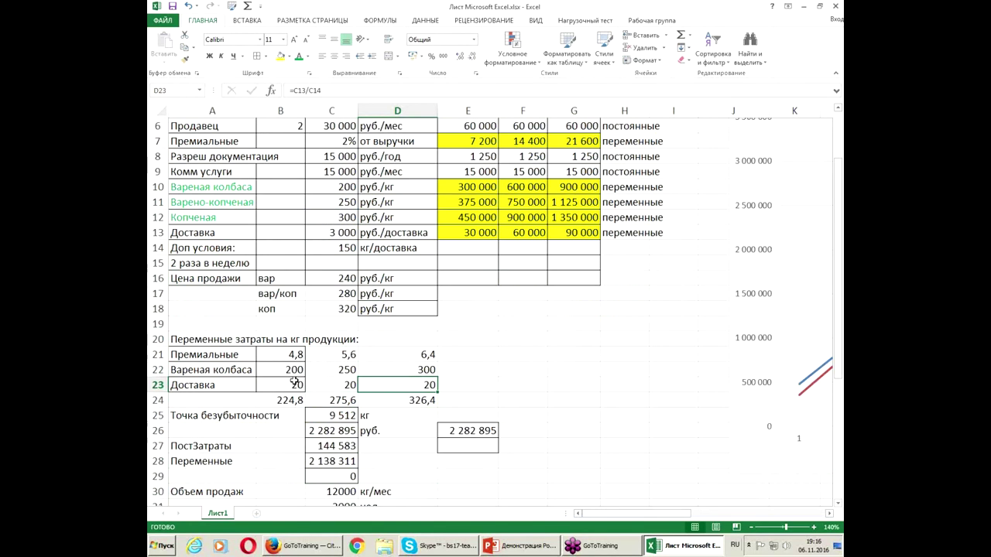
Calculate the Вареная колбаса variable costs in F39 with the formula =E2*C40*B24.
left_click_drag(272, 399, 379, 401)
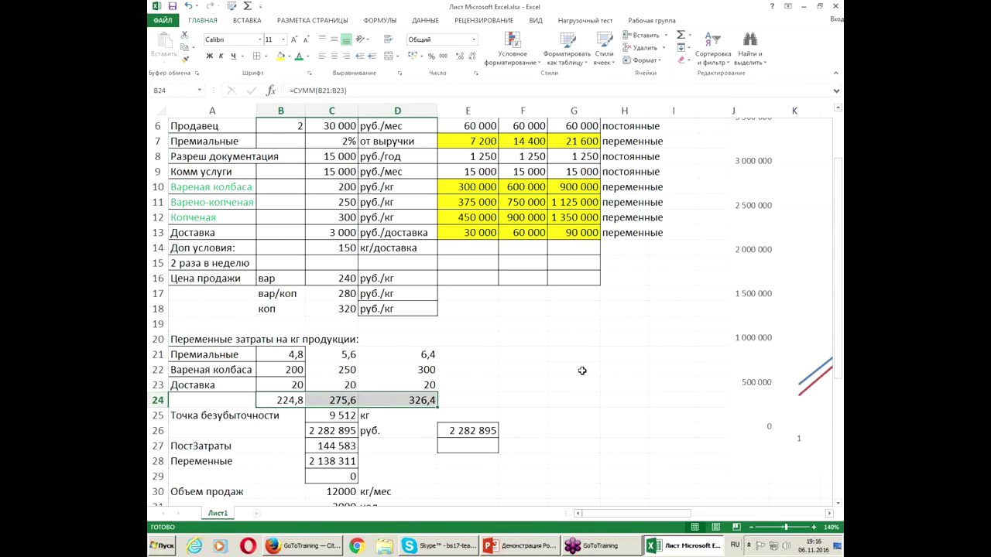
scroll(582, 370, "down", 2)
scroll(582, 373, "down", 2)
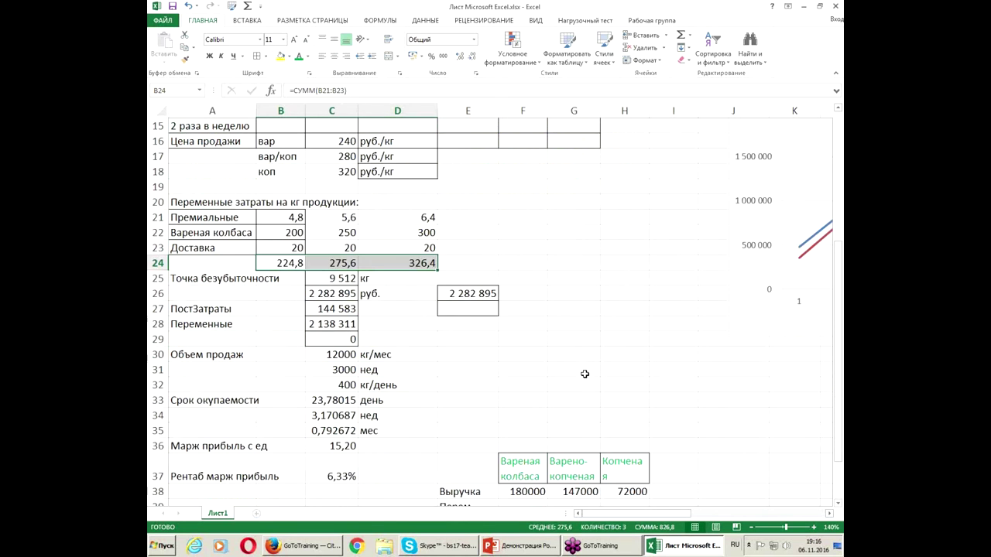
left_click(533, 459)
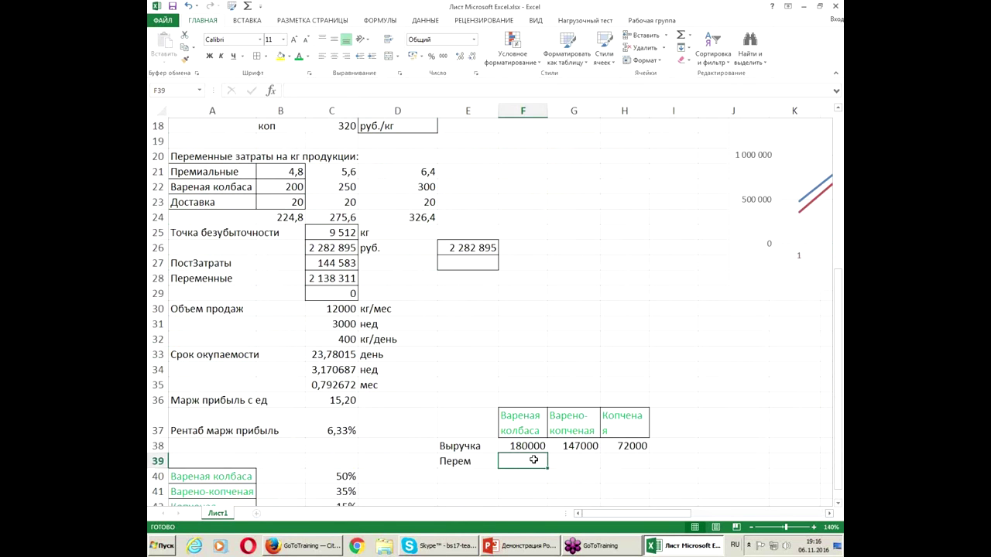
type("=")
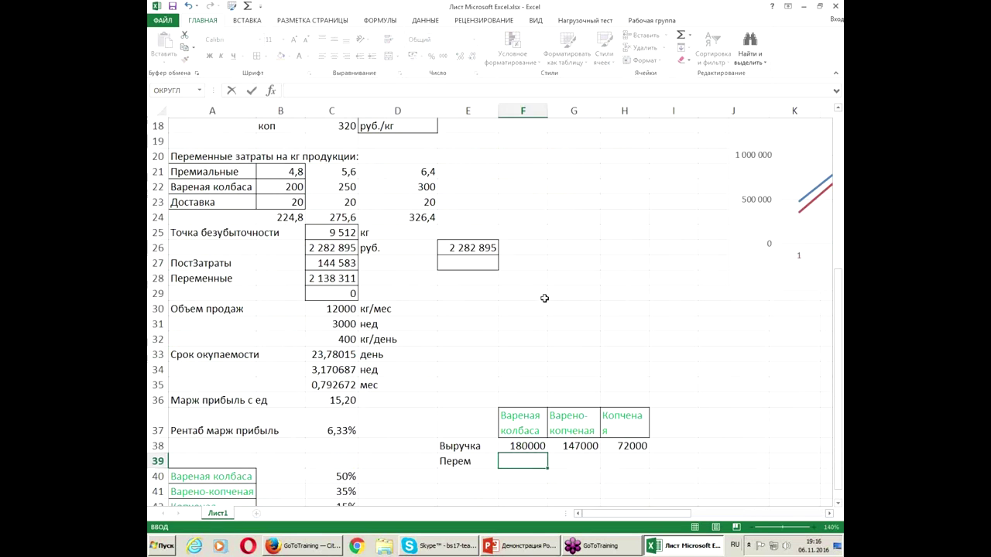
scroll(544, 298, "up", 4)
scroll(544, 298, "up", 2)
left_click(483, 141)
type("*")
scroll(518, 243, "down", 6)
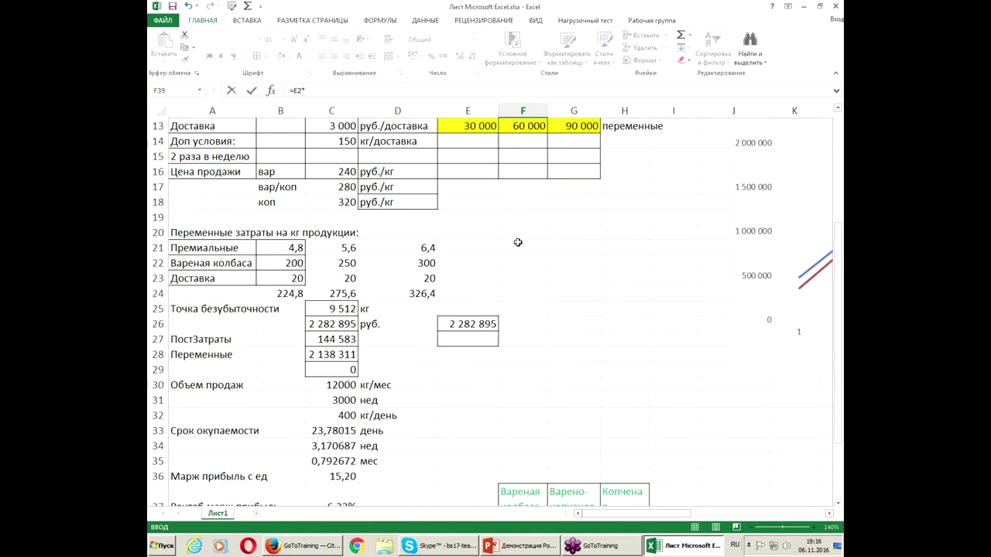
scroll(518, 243, "down", 1)
left_click(318, 416)
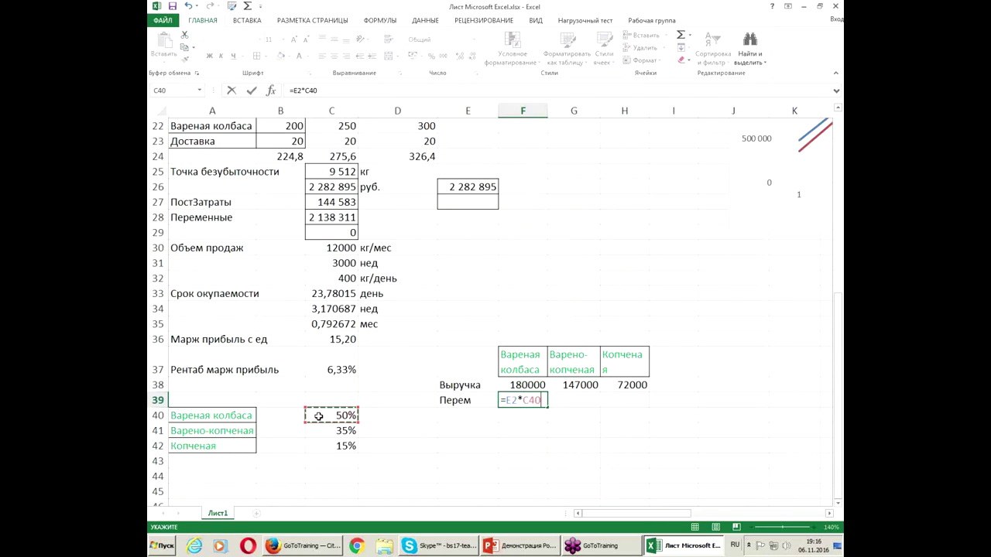
type("*")
left_click(286, 157)
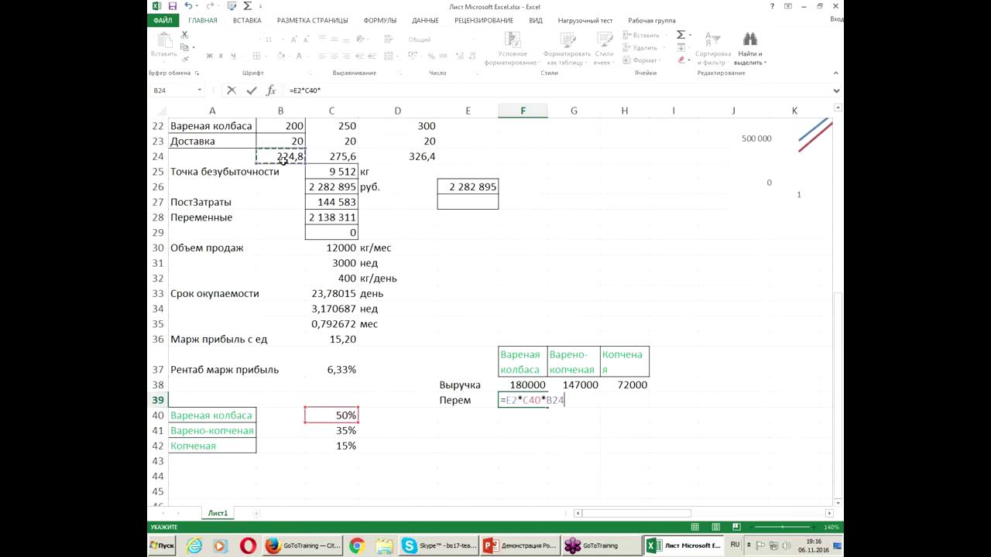
key("Return")
Calculate the Варено-копченая variable costs in G39 with the formula =E2*C41*C24.
left_click(571, 402)
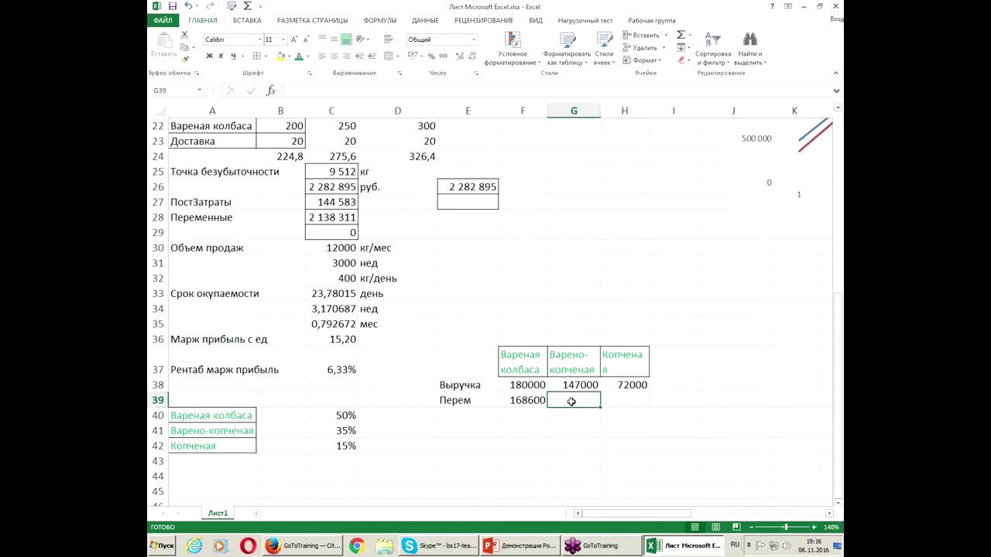
type("=")
scroll(573, 348, "up", 6)
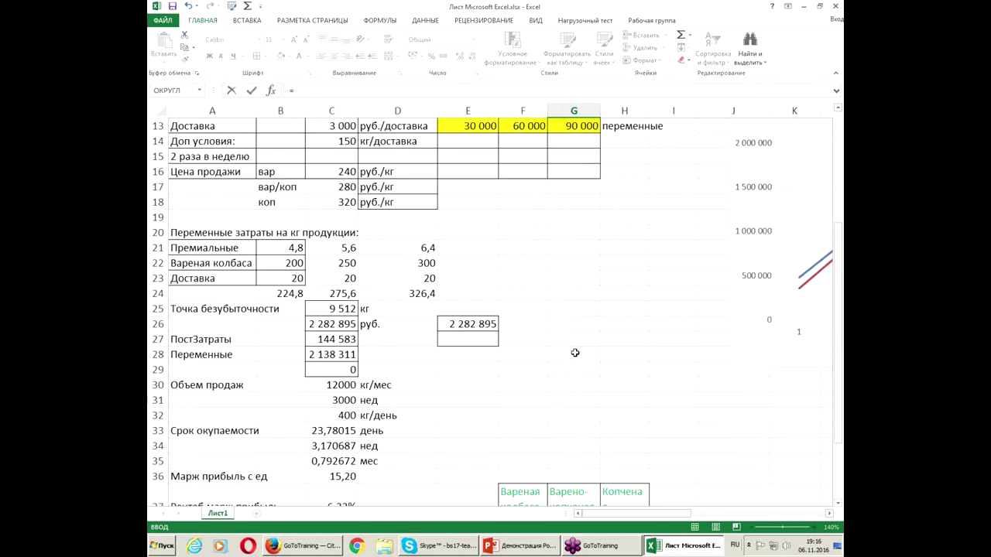
scroll(573, 348, "up", 1)
left_click(482, 140)
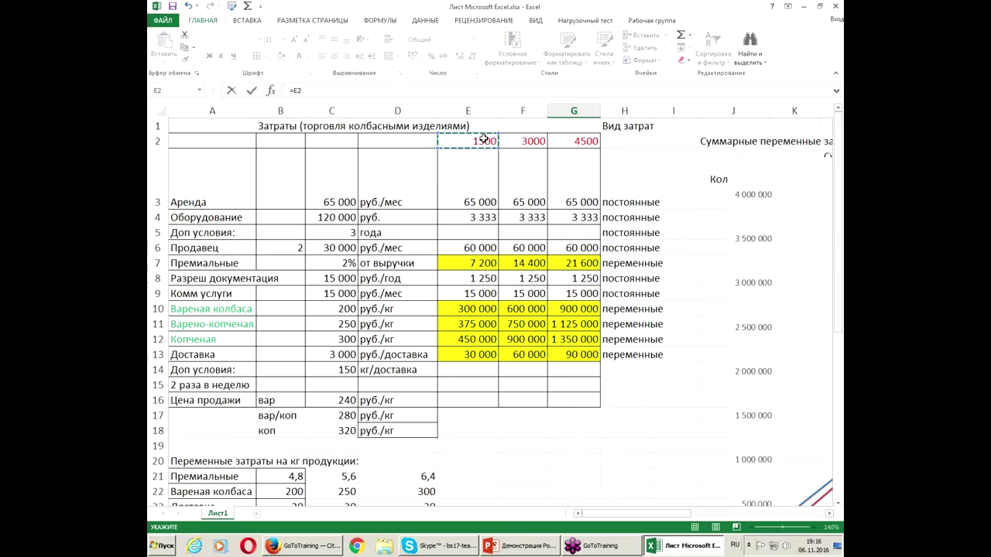
type("*")
scroll(483, 139, "down", 7)
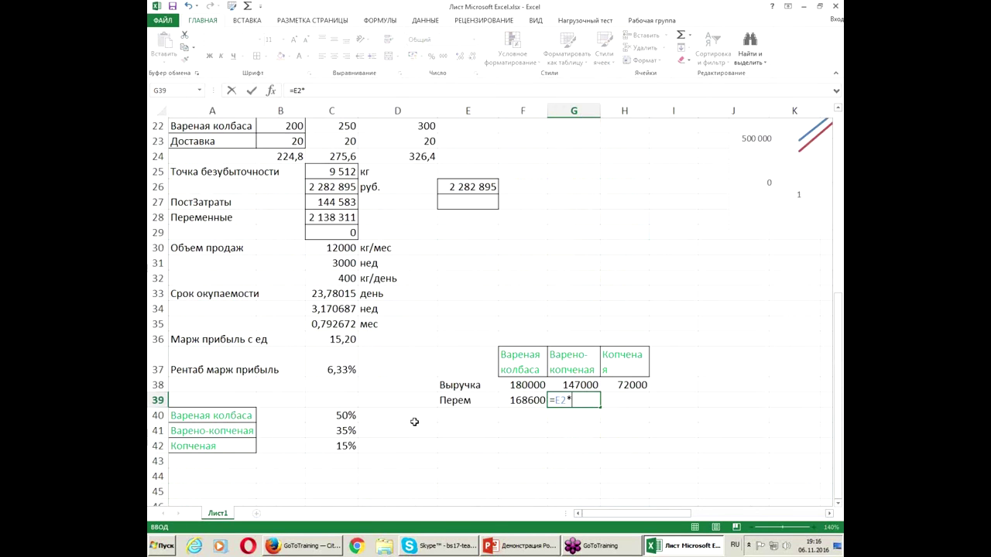
left_click(331, 430)
type("*")
left_click(341, 156)
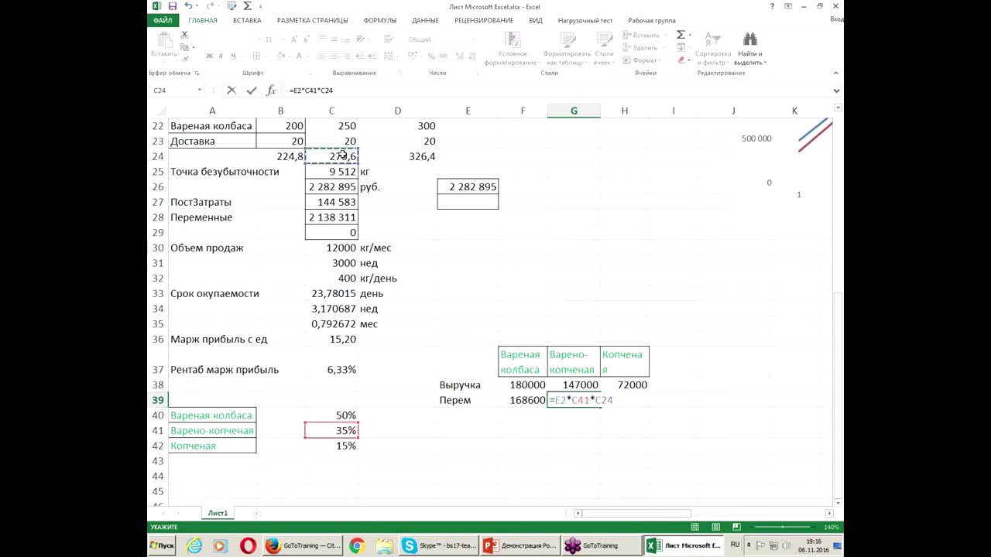
key("Return")
Calculate the Копченая variable costs in H39 with the formula =E2*C42*D24.
left_click(608, 401)
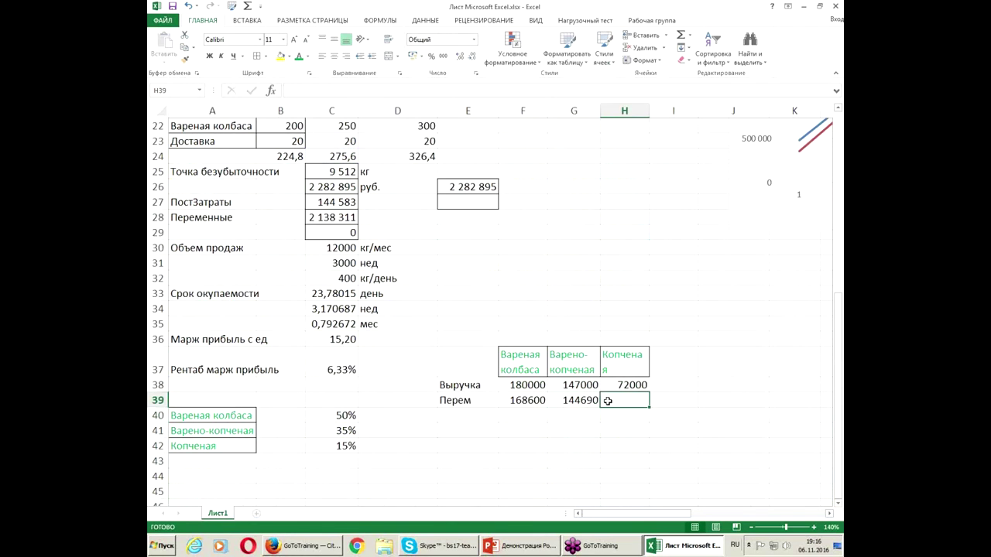
type("=")
scroll(548, 334, "up", 7)
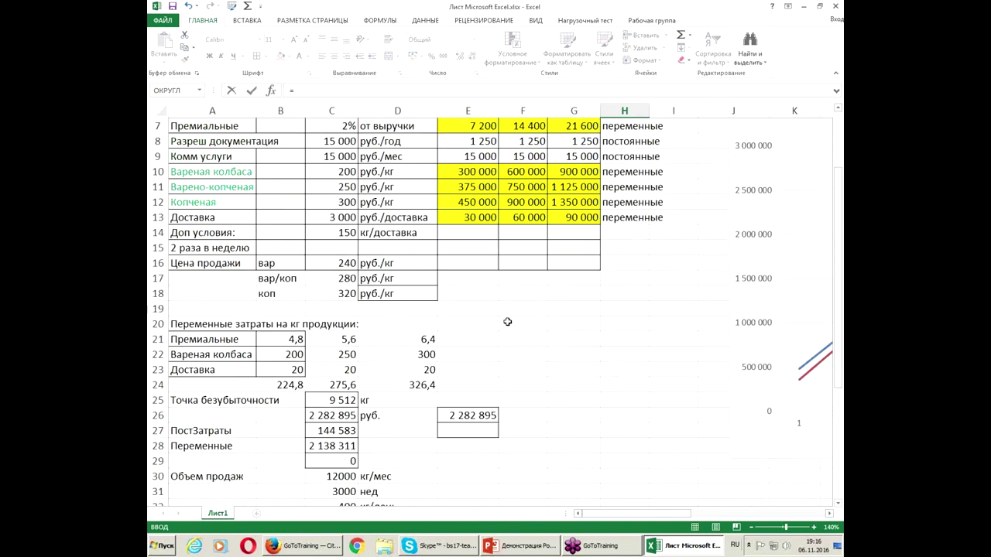
left_click(473, 141)
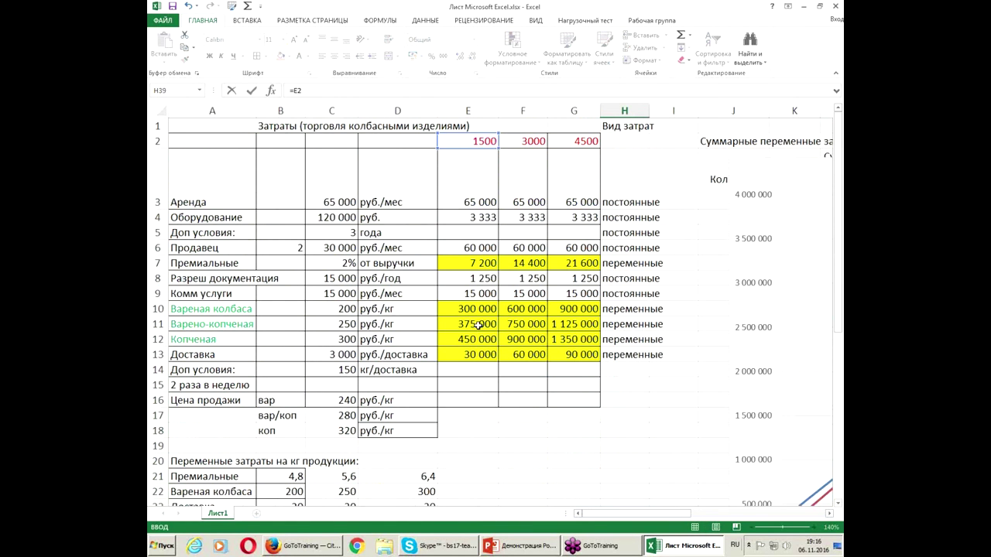
type("*")
left_click(343, 354)
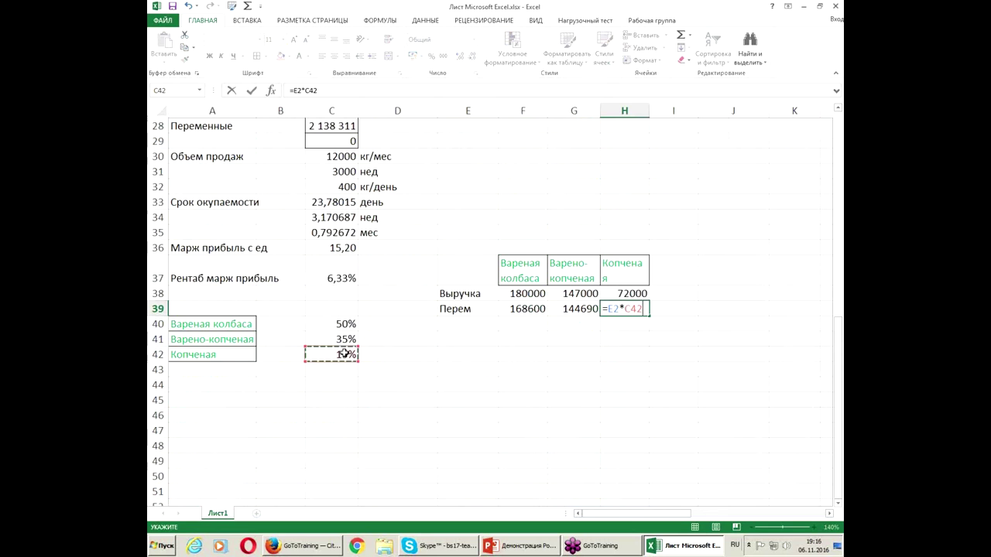
type("*")
scroll(369, 334, "up", 4)
left_click(402, 249)
key("Return")
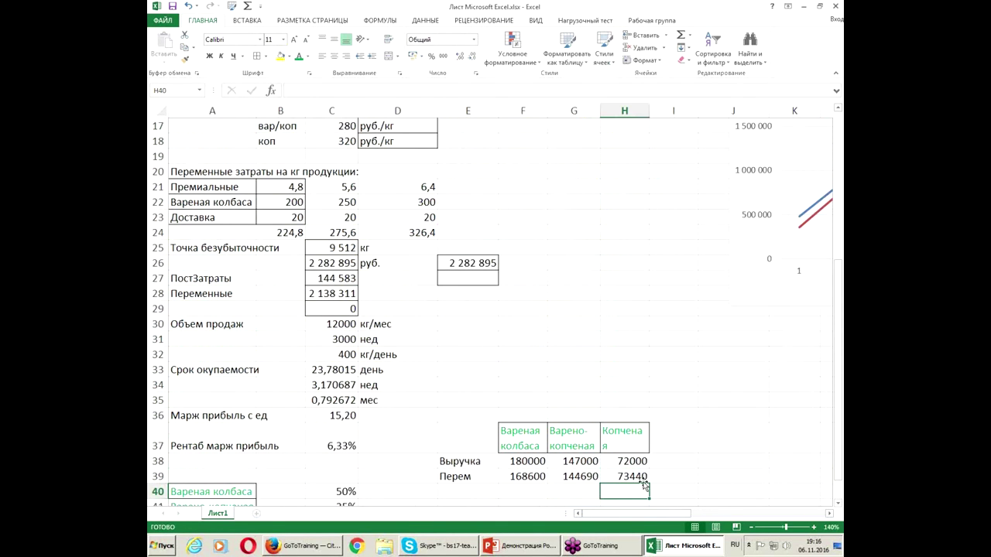
Label E40 Марж, calculate the margin in F40 with =F38-F39 and fill it across to H40.
left_click(468, 494)
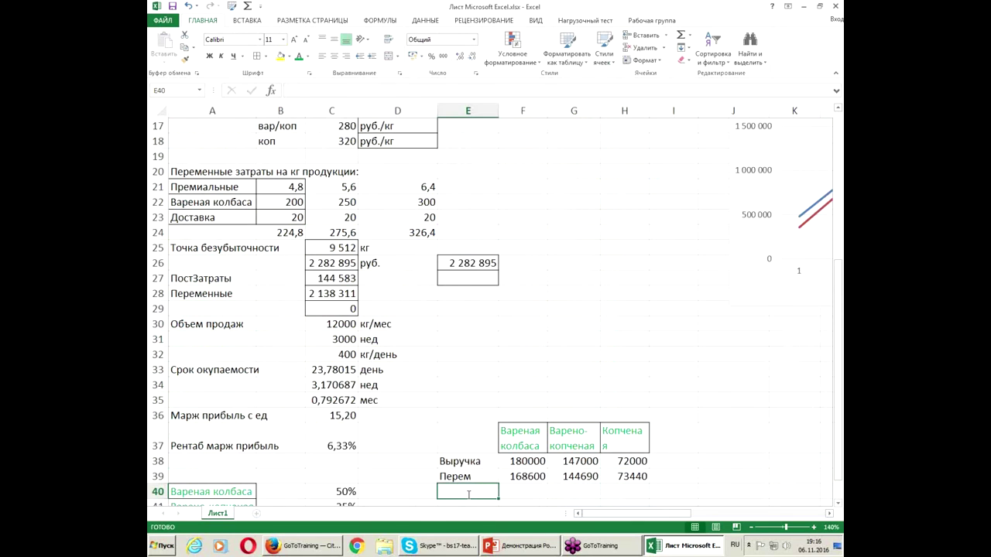
type("Марж")
key("Return")
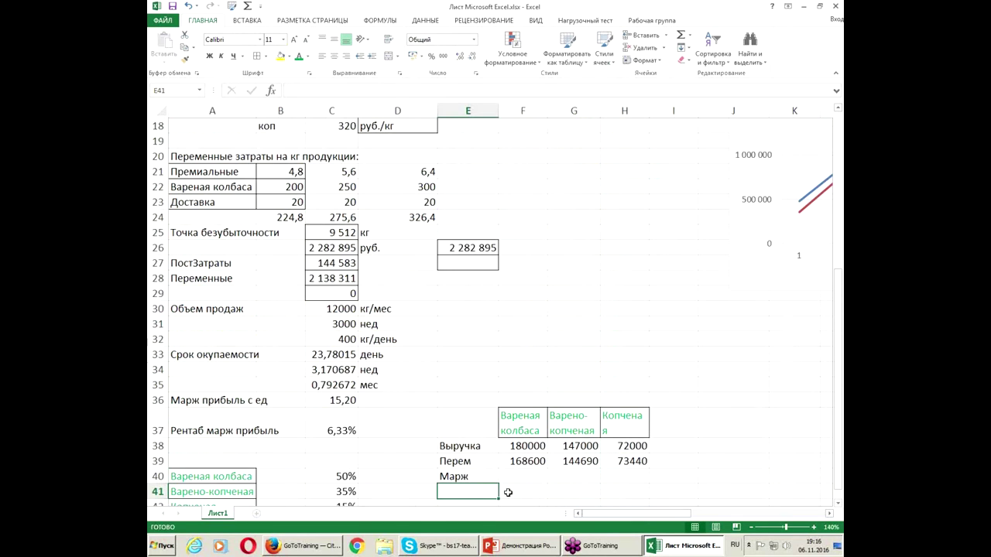
left_click(530, 476)
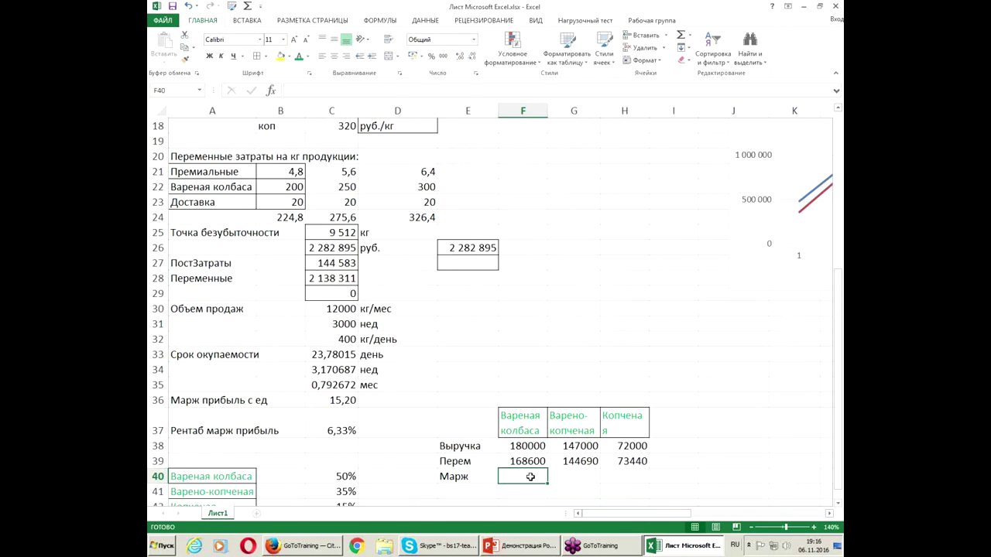
type("=")
left_click(523, 445)
type("-")
left_click(529, 461)
key("Return")
left_click(545, 479)
left_click_drag(550, 483, 647, 483)
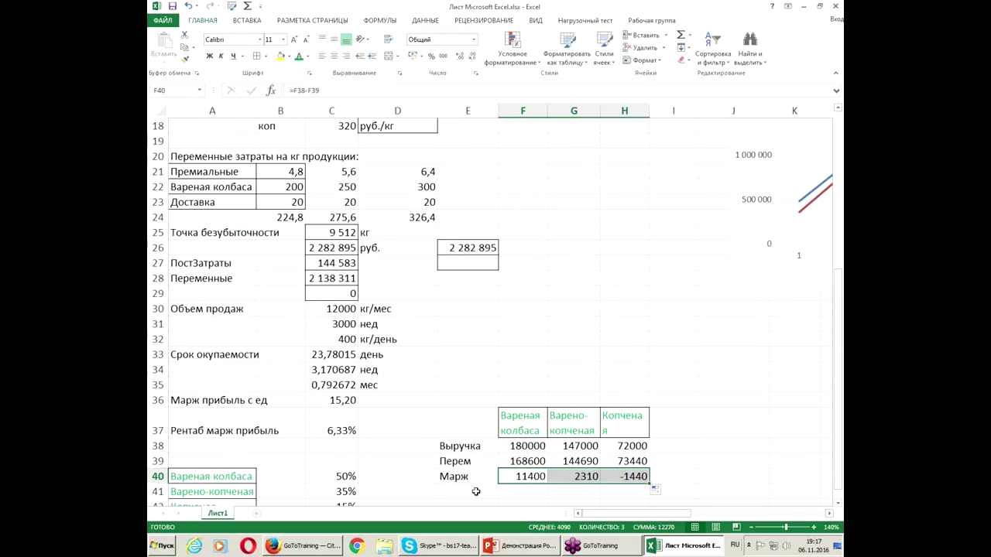
Label E41 Марж рент, calculate the margin ratio in F41 with =F40/F38 and fill it across to H41.
left_click(483, 490)
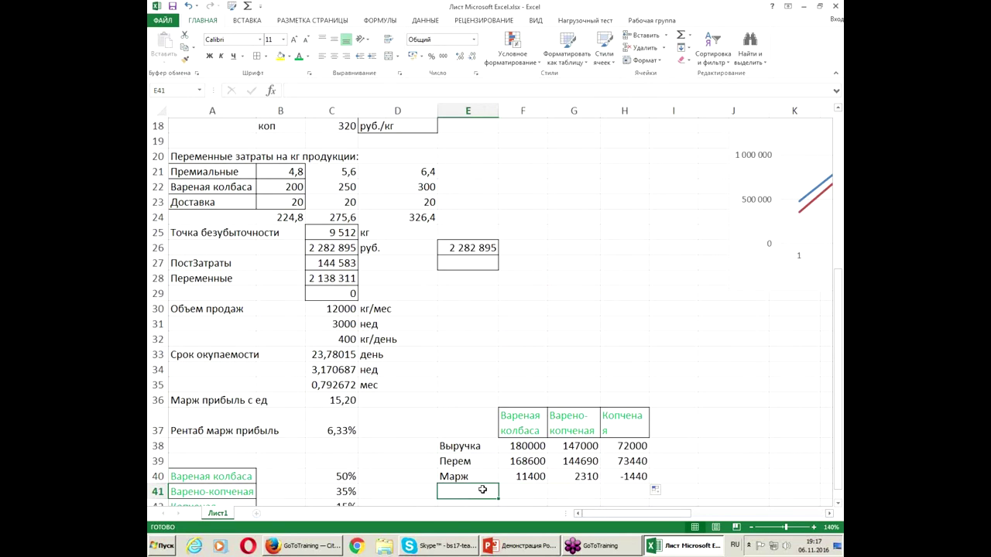
type("Марж рент")
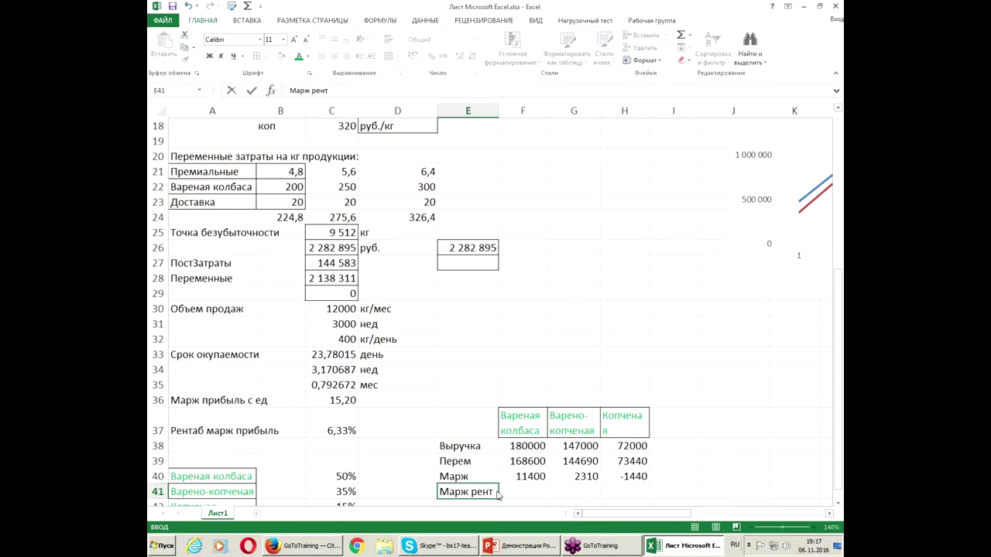
left_click(526, 493)
type("=")
left_click(523, 475)
type("/")
left_click(523, 446)
key("Return")
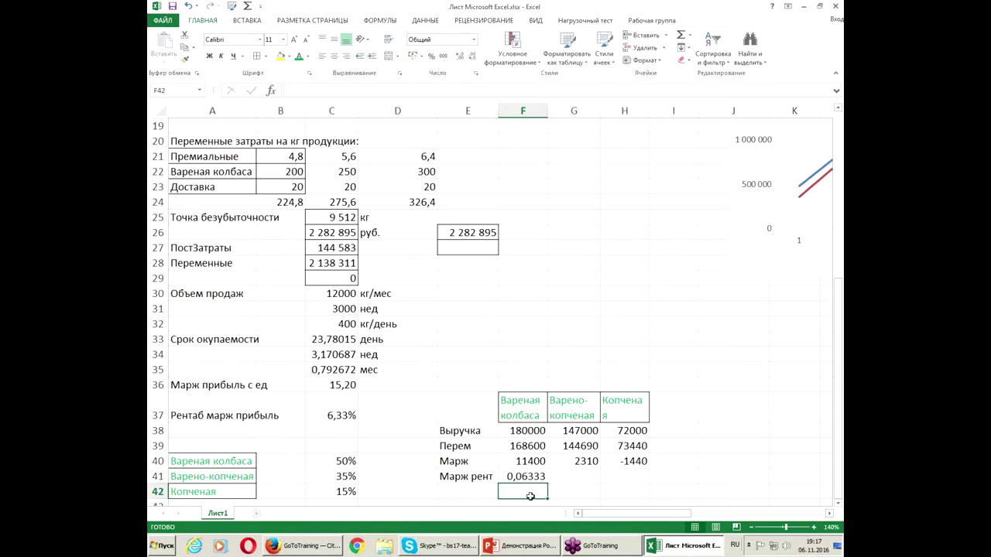
key("Up")
left_click_drag(548, 484, 643, 484)
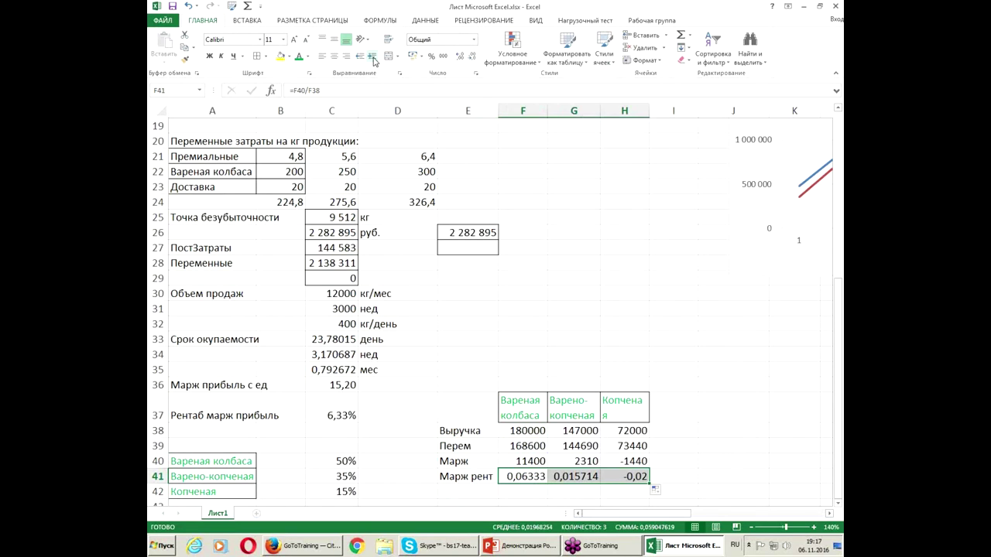
Format the margin ratios in F41:H41 as percentages with two decimal places.
left_click(431, 56)
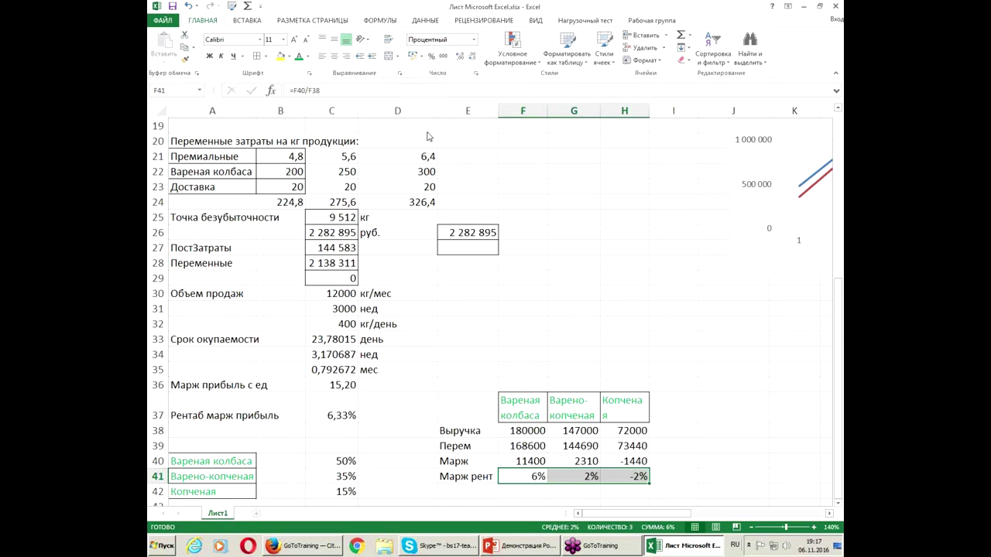
left_click(455, 57)
left_click(455, 57)
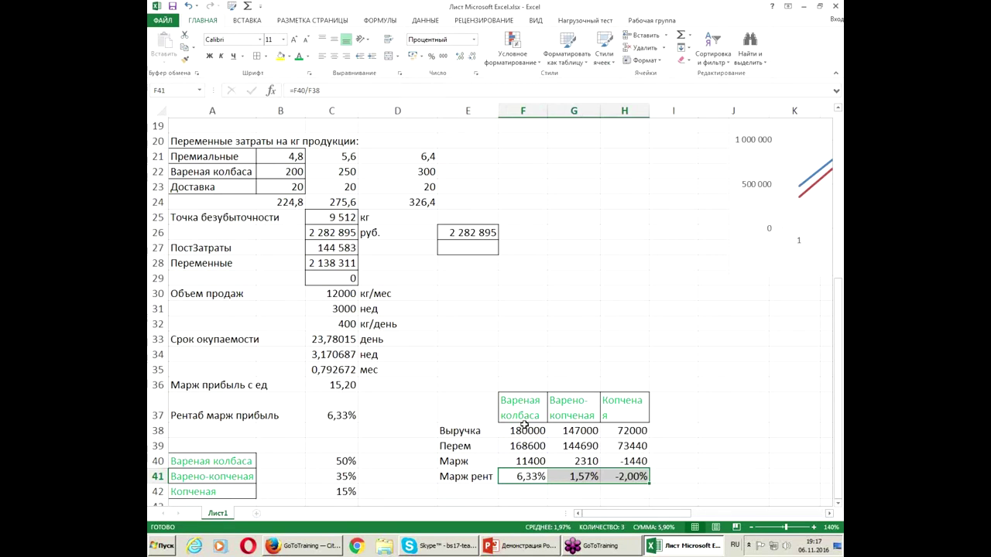
Format F38:H40 as numbers with zero decimal places and a thousands separator.
left_click_drag(520, 430, 631, 448)
right_click(627, 450)
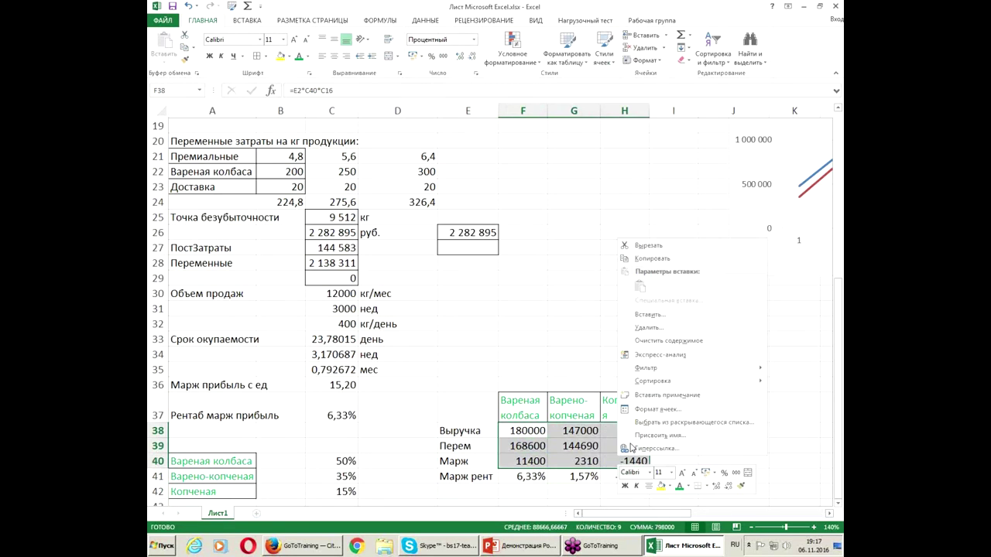
left_click(648, 417)
left_click(501, 337)
left_click(672, 356)
left_click(672, 356)
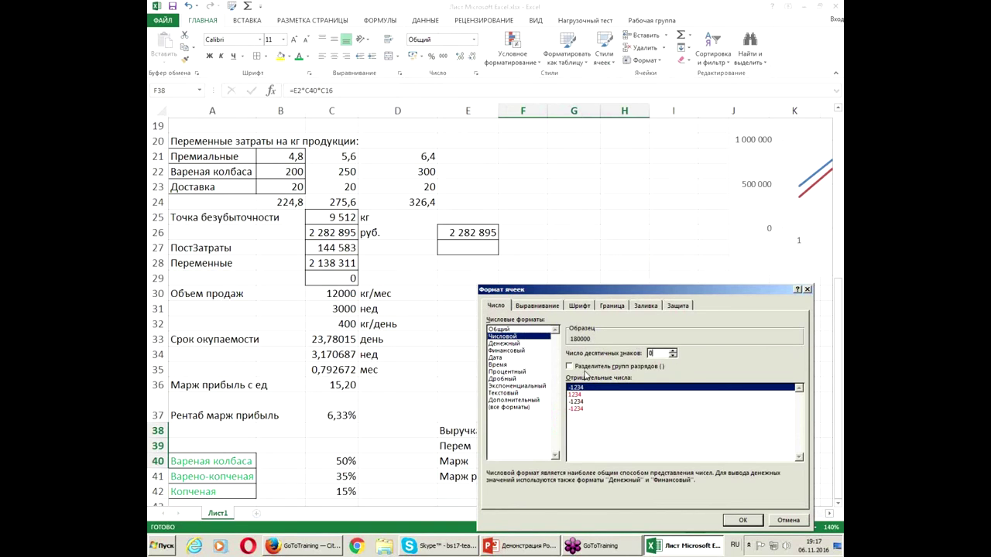
left_click(570, 366)
left_click(732, 521)
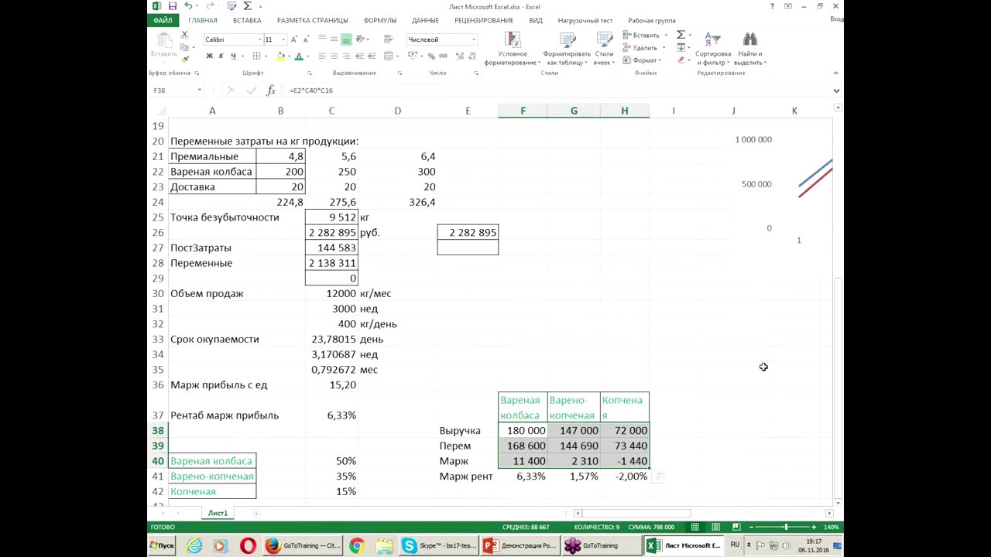
Add the column heading Итого: in I37, beside the Копченая heading.
scroll(756, 373, "down", 2)
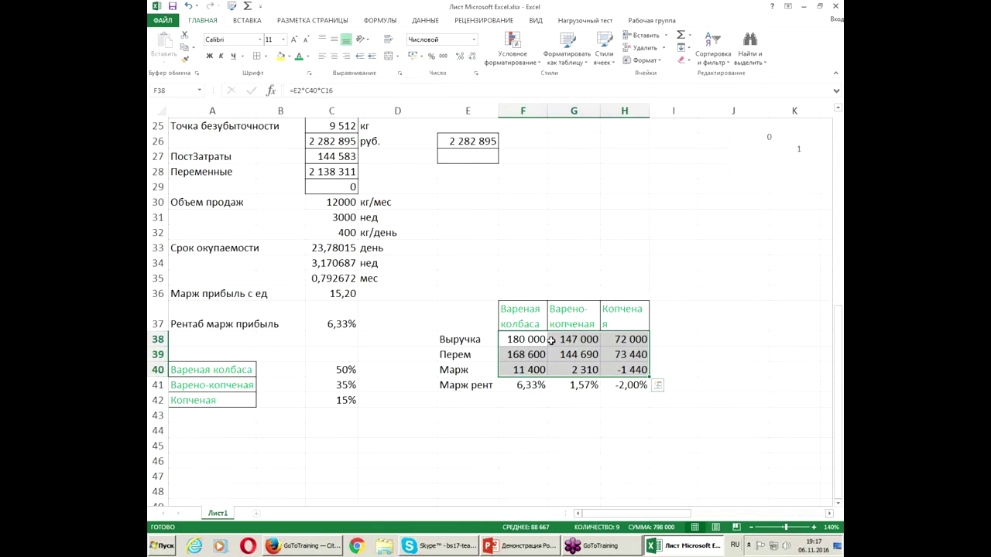
left_click(664, 318)
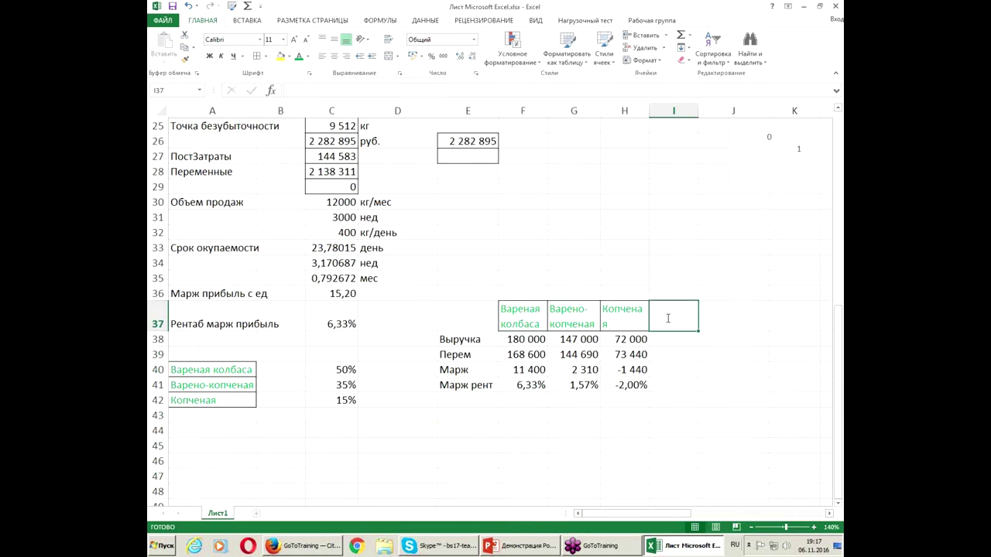
type("Итого")
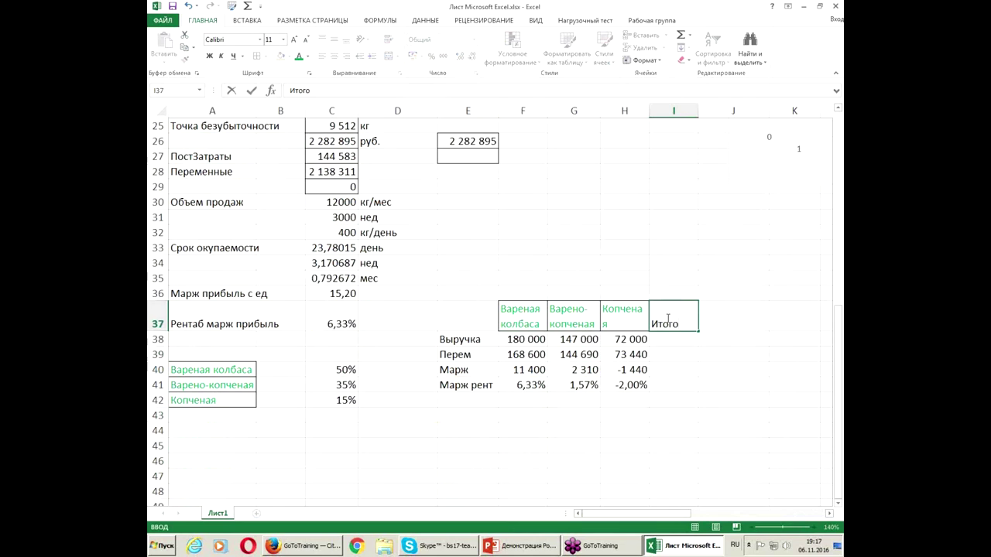
type(":")
key("Return")
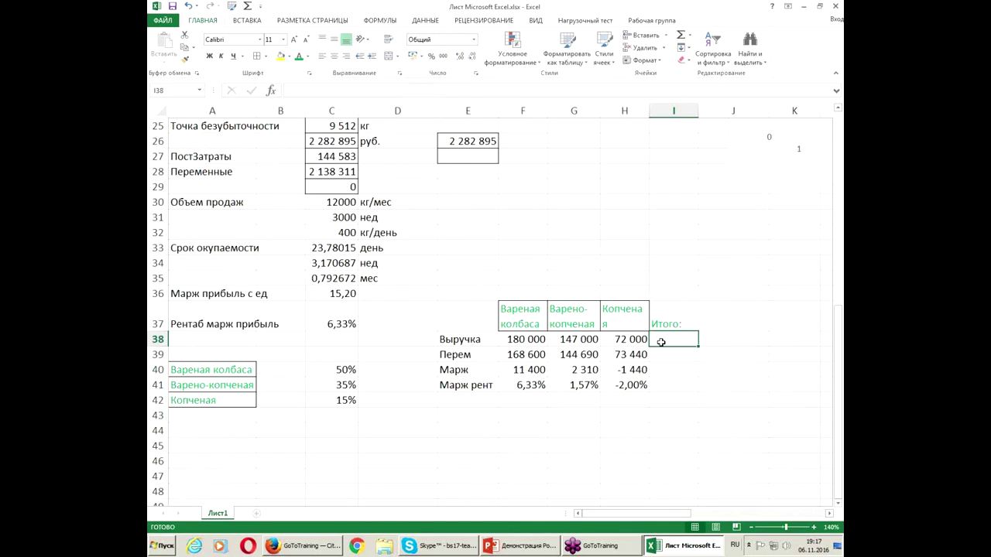
Total the revenue, variable cost and margin rows across the three products with AutoSum in I38, I39 and I40.
left_click_drag(524, 344, 642, 342)
key("alt+equal")
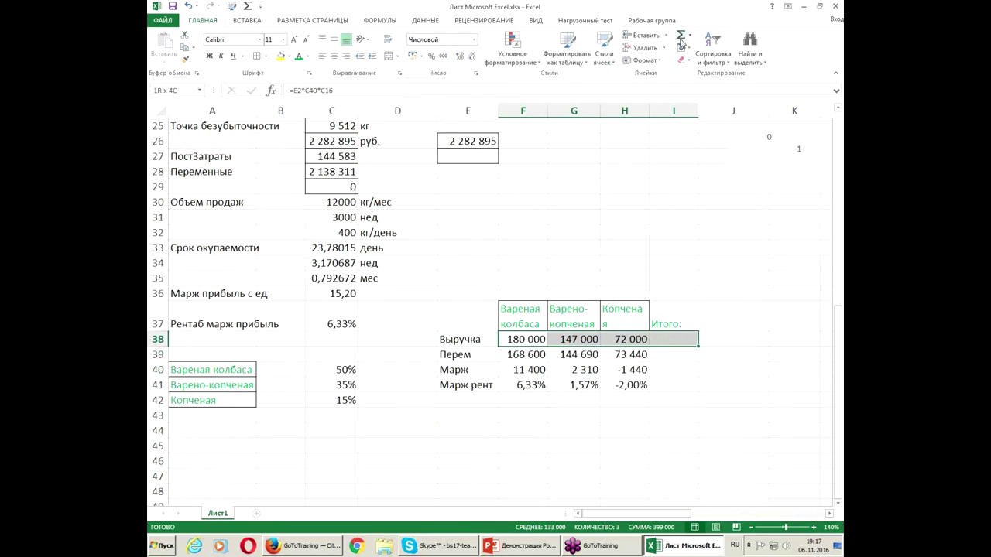
left_click_drag(520, 354, 670, 355)
left_click(682, 37)
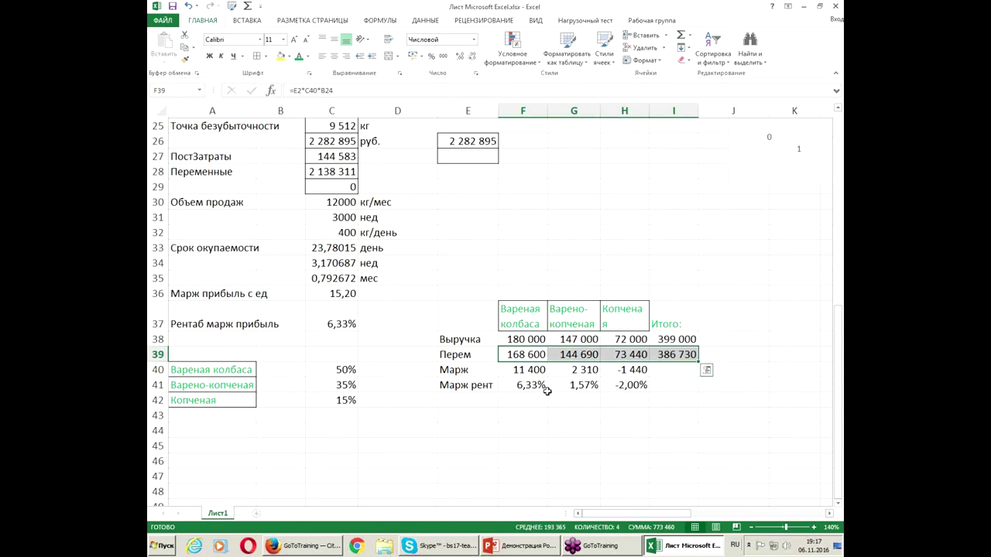
left_click_drag(523, 369, 681, 370)
left_click(682, 36)
Calculate the overall margin ratio in I41 with =I40/I38 and format it as a percentage.
left_click(667, 386)
type("=")
left_click(670, 372)
type("/")
left_click(670, 342)
key("Return")
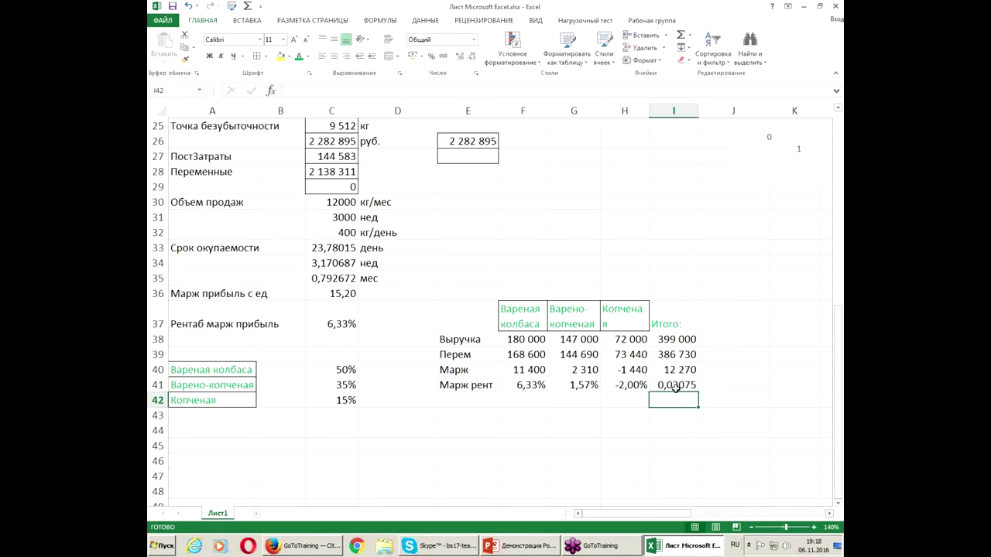
left_click(672, 385)
left_click(432, 57)
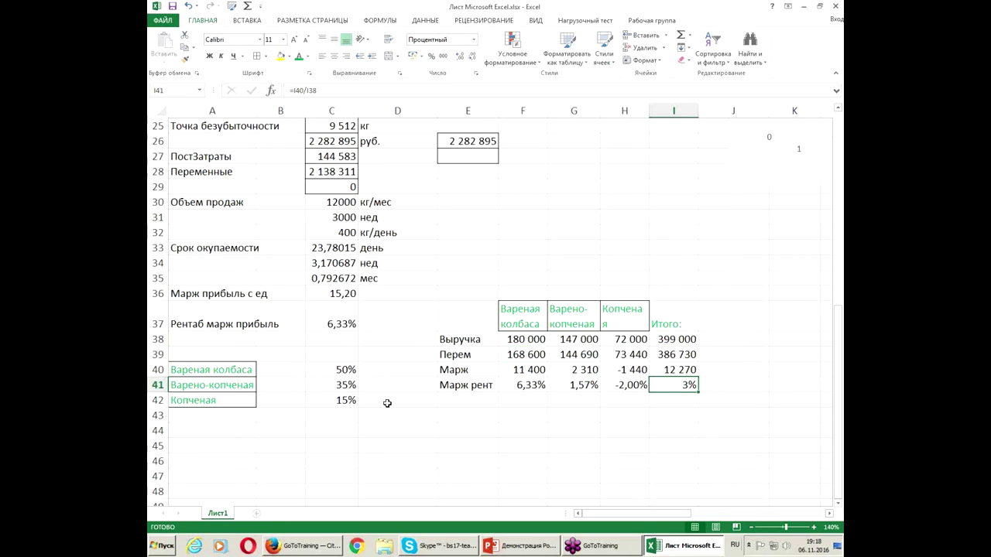
Try a sales volume of 2000 in E2 and check its effect on the product table's totals and margin ratios.
left_click_drag(840, 460, 838, 207)
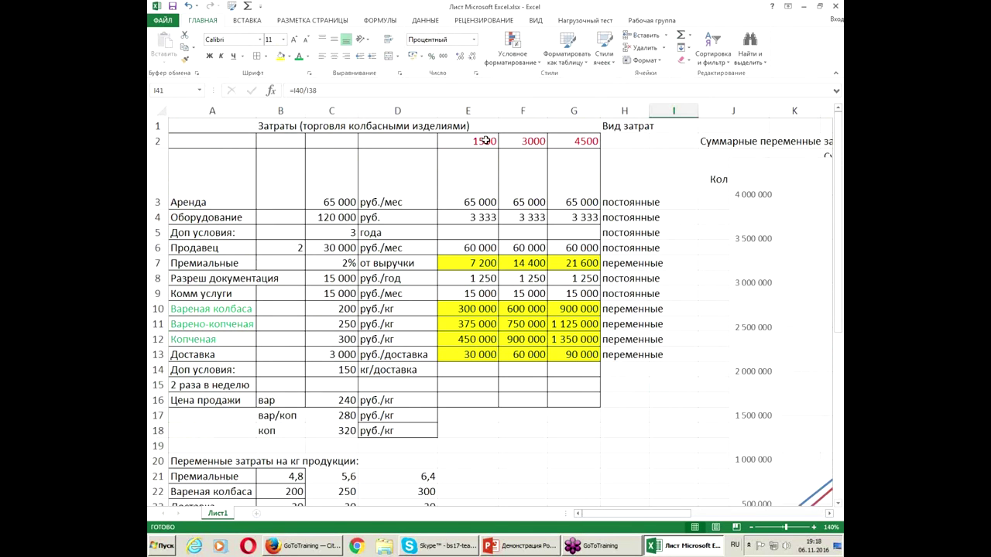
left_click(484, 140)
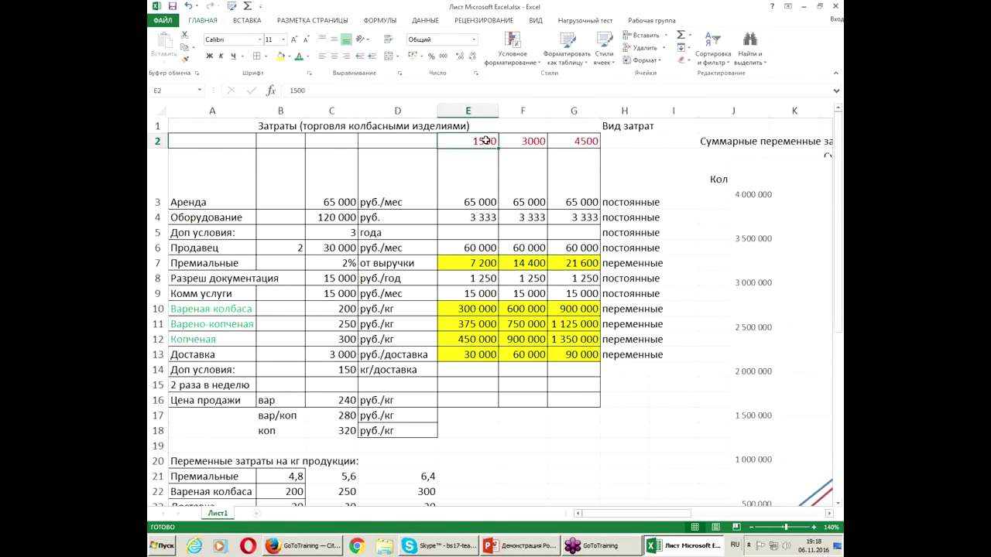
type("3")
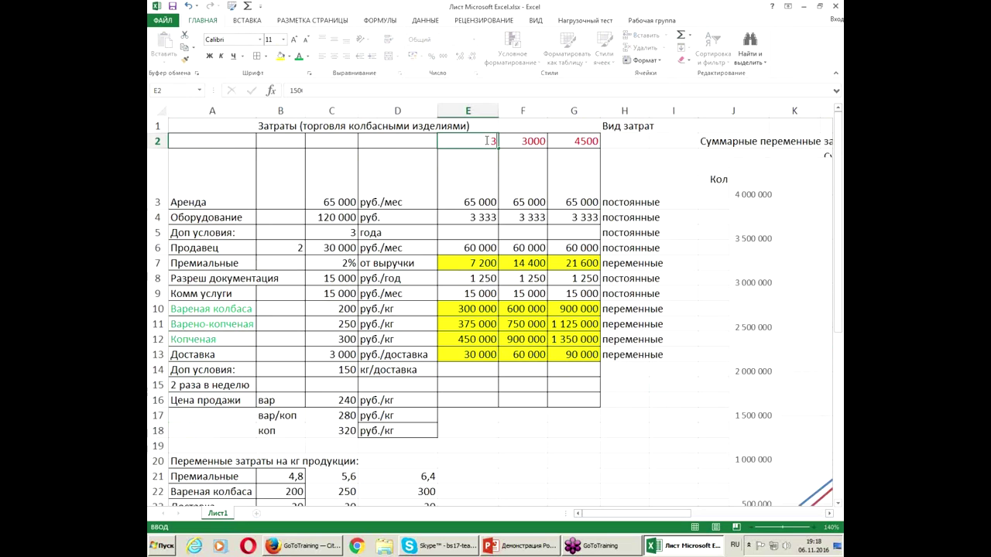
key("BackSpace")
type("2000")
key("Return")
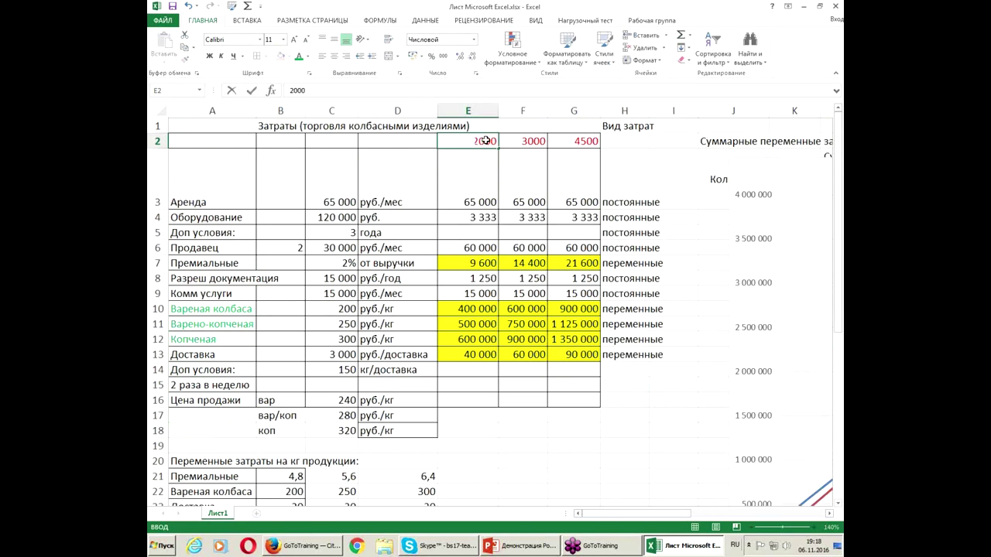
scroll(681, 428, "down", 6)
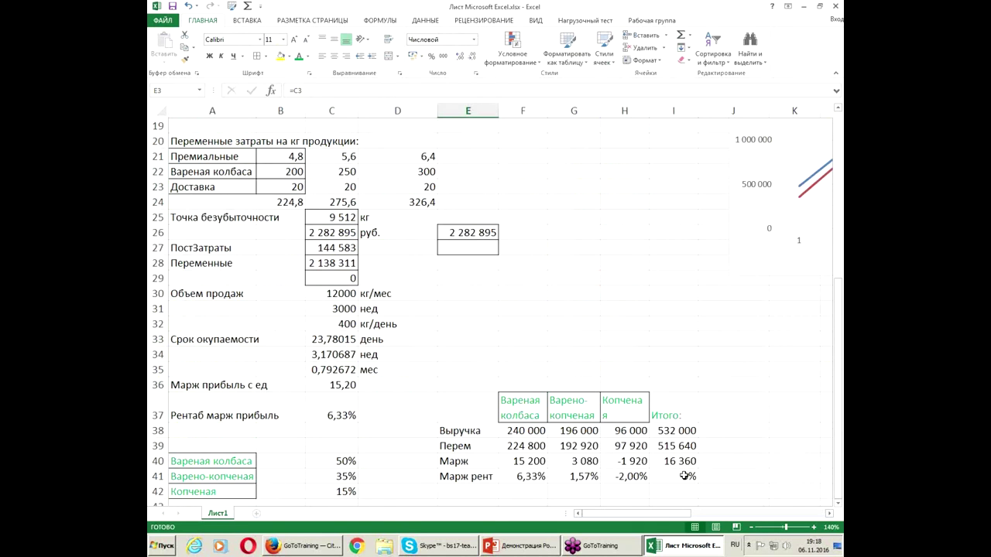
scroll(718, 416, "down", 3)
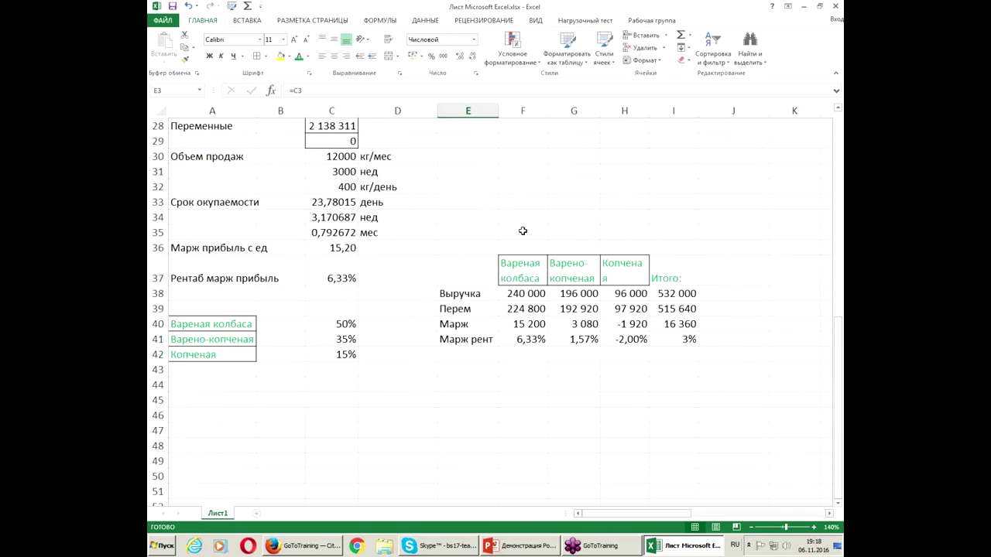
Undo the sales volume change in E2 and select the product shares in C40:C42.
left_click(188, 6)
scroll(602, 387, "down", 7)
scroll(602, 387, "down", 1)
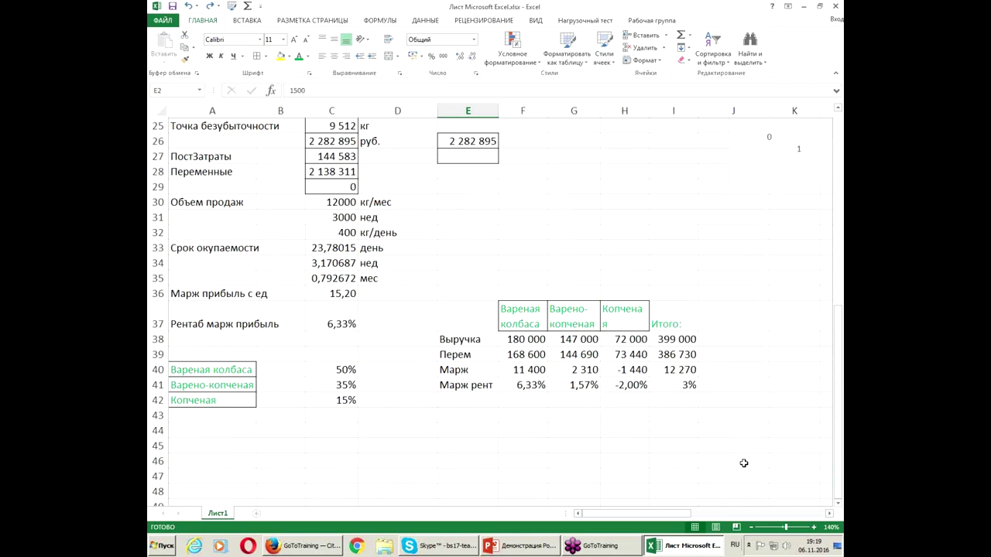
left_click_drag(337, 369, 345, 400)
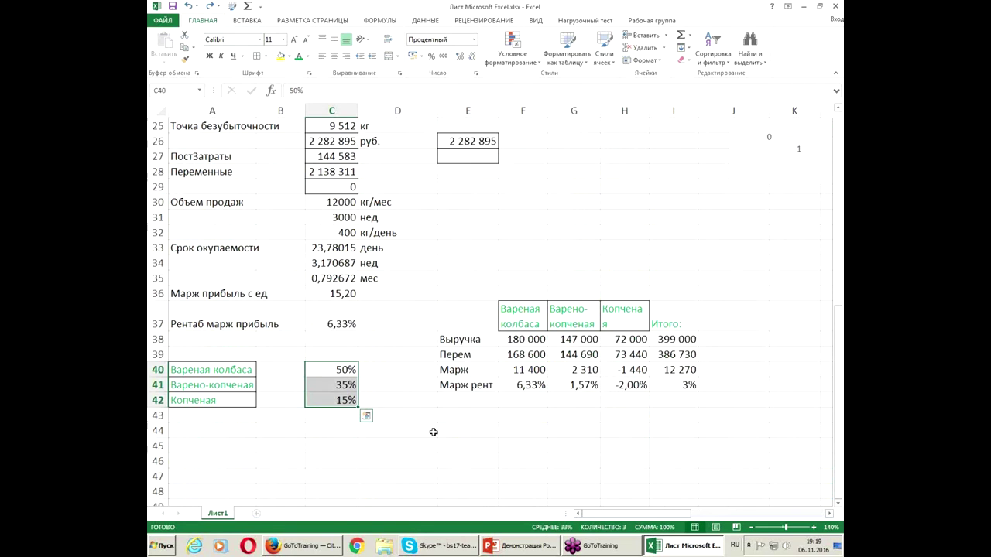
Label E42 Пост, merge and centre F42:H42, and link the merged cell to the fixed costs with =C27.
left_click(460, 401)
type("Пост")
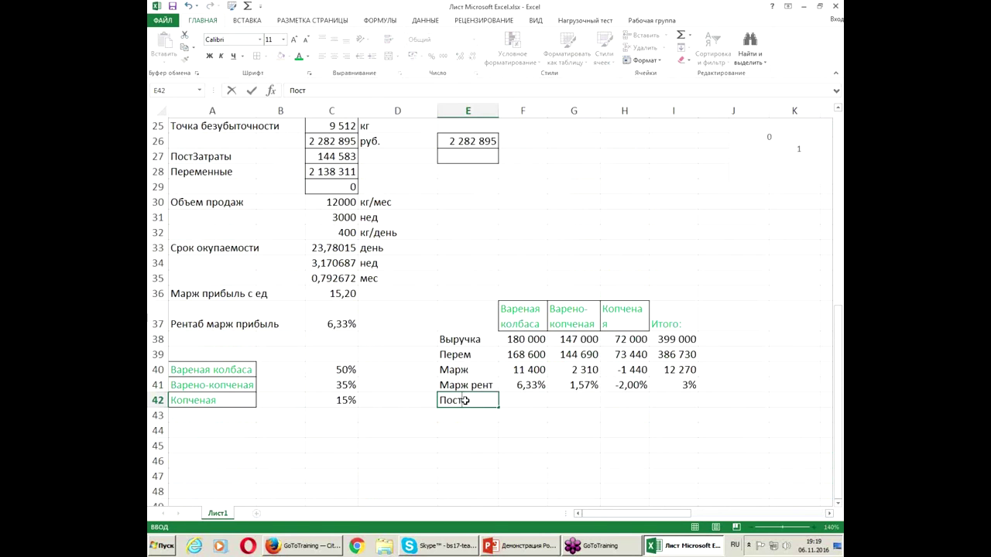
key("Return")
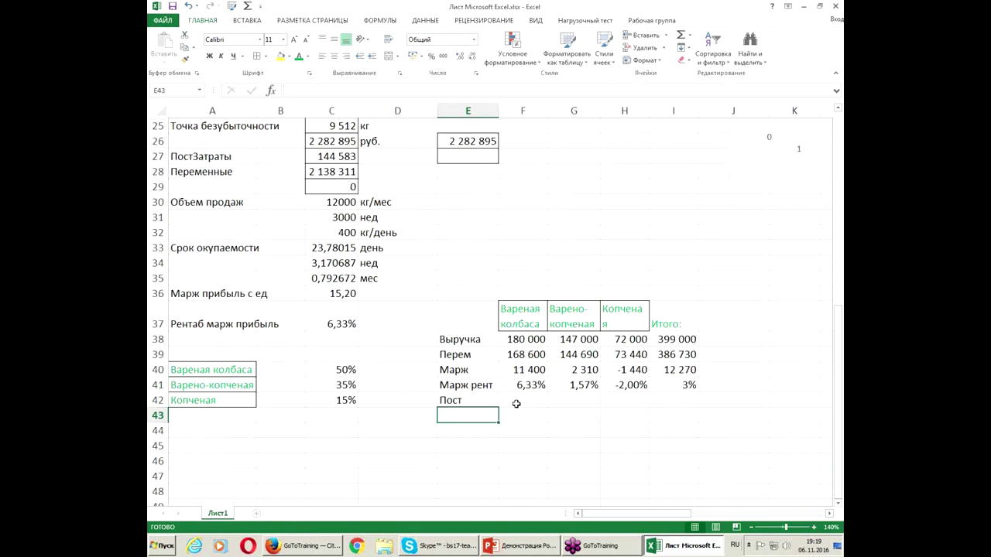
left_click_drag(518, 402, 606, 401)
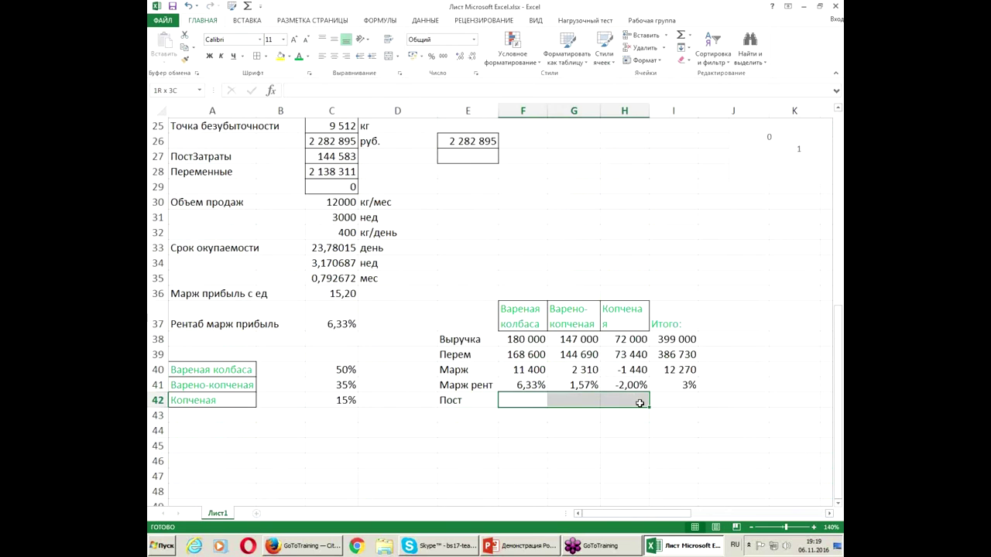
left_click(394, 58)
type("=")
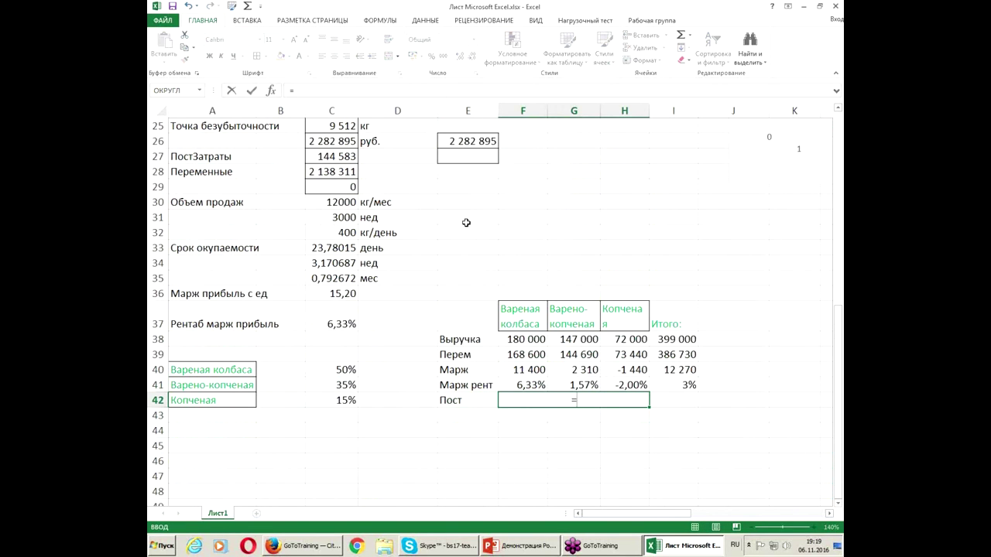
scroll(466, 223, "up", 6)
left_click(326, 294)
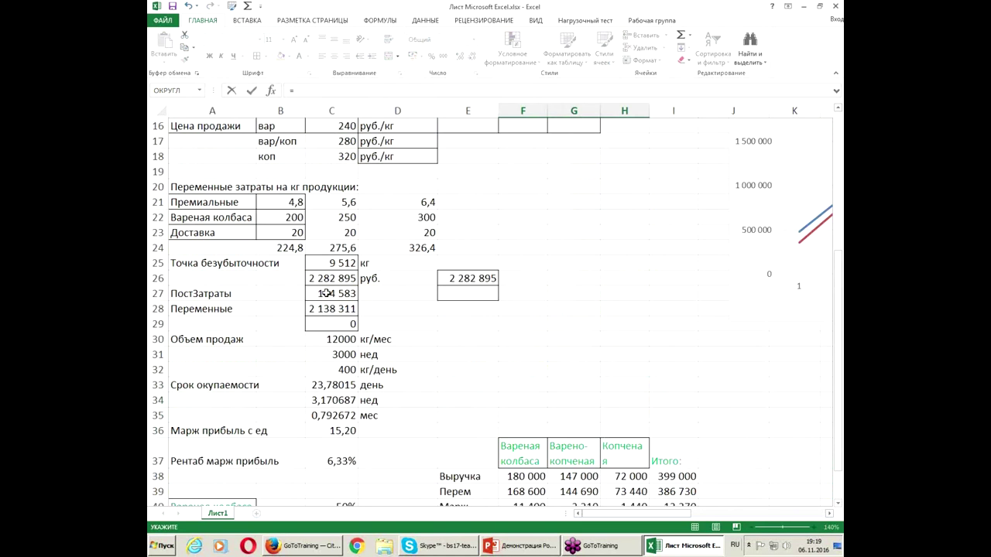
key("Return")
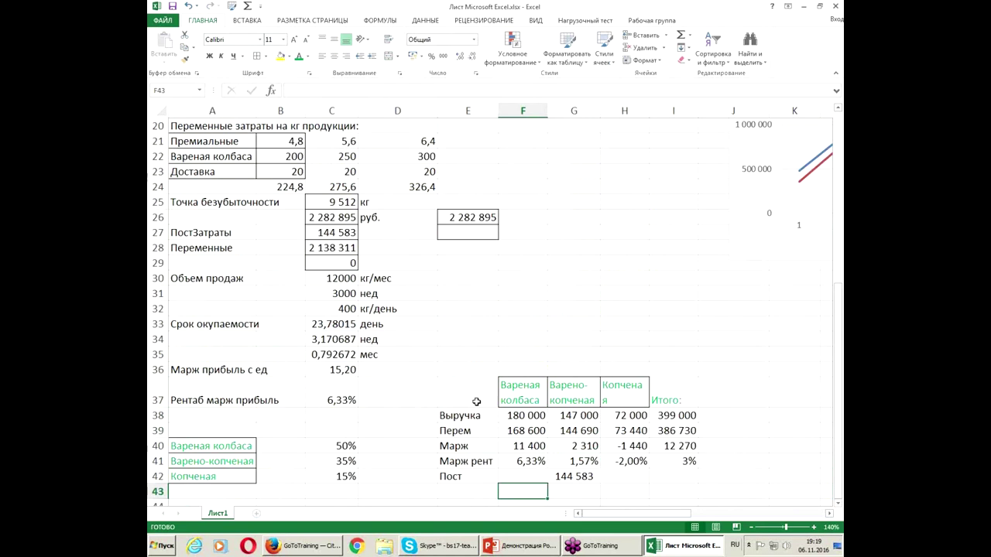
Label E43 "Выручка, в точке без" and merge and centre F43:H43 beside it.
left_click(469, 492)
type("Выручка")
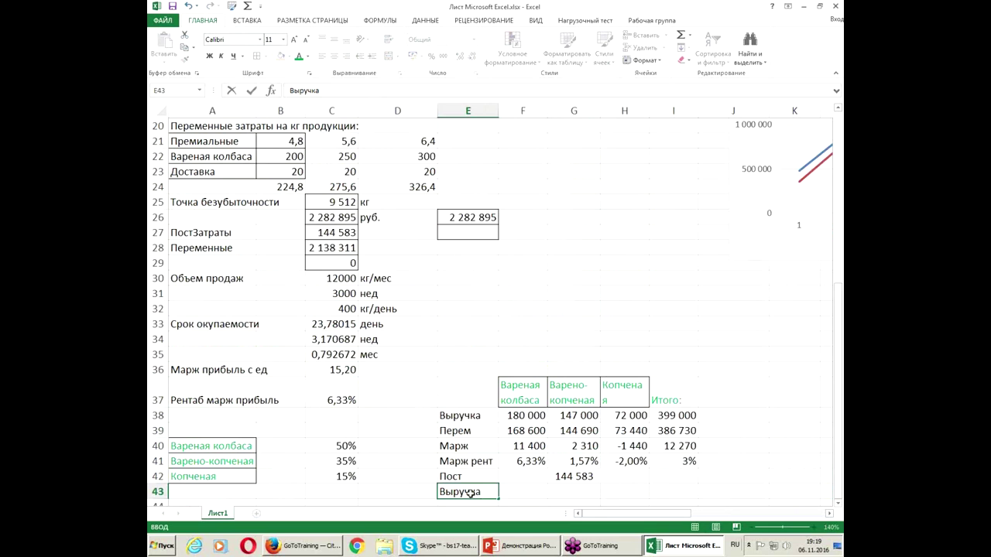
left_click(732, 461)
left_click_drag(529, 487, 618, 492)
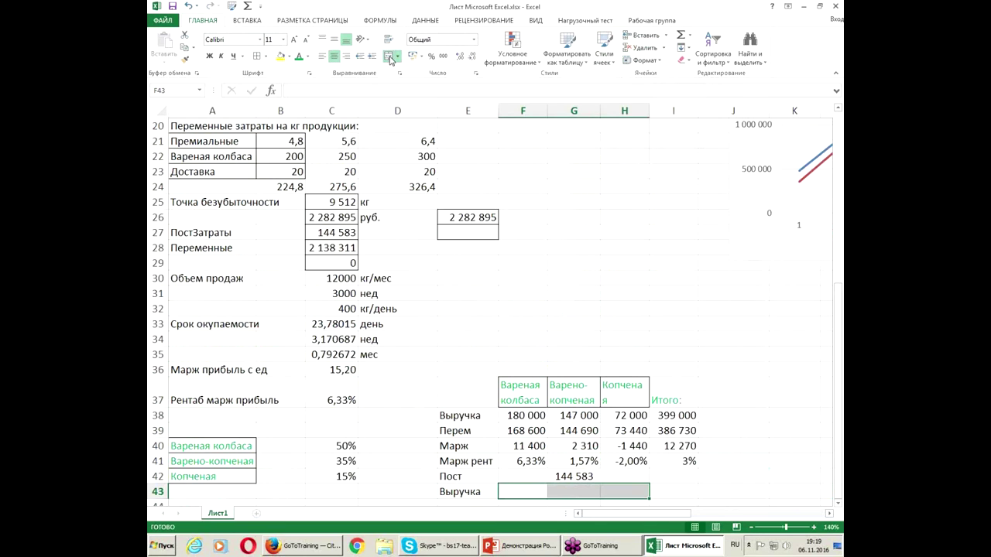
left_click(462, 492)
left_click(327, 91)
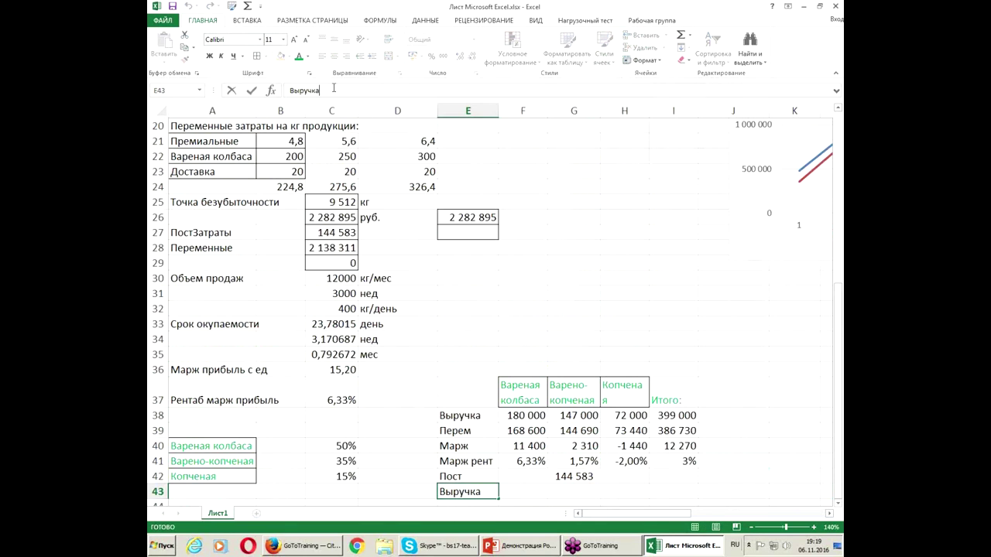
type(", в точк")
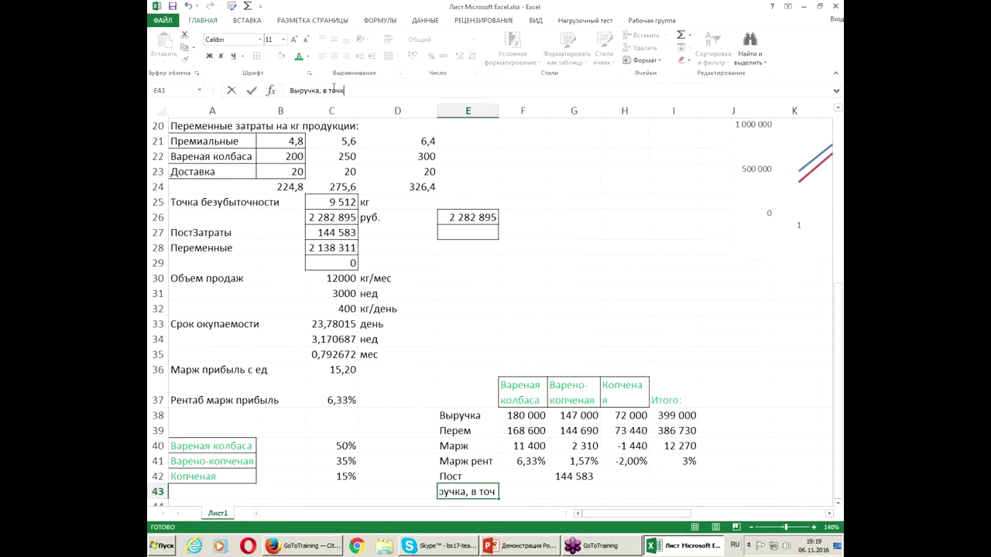
type("е без")
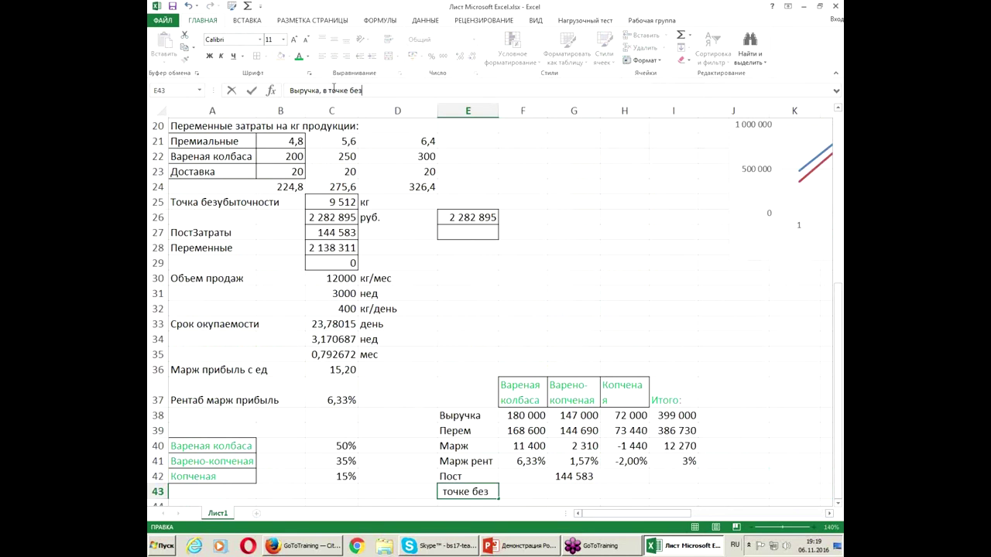
key("Return")
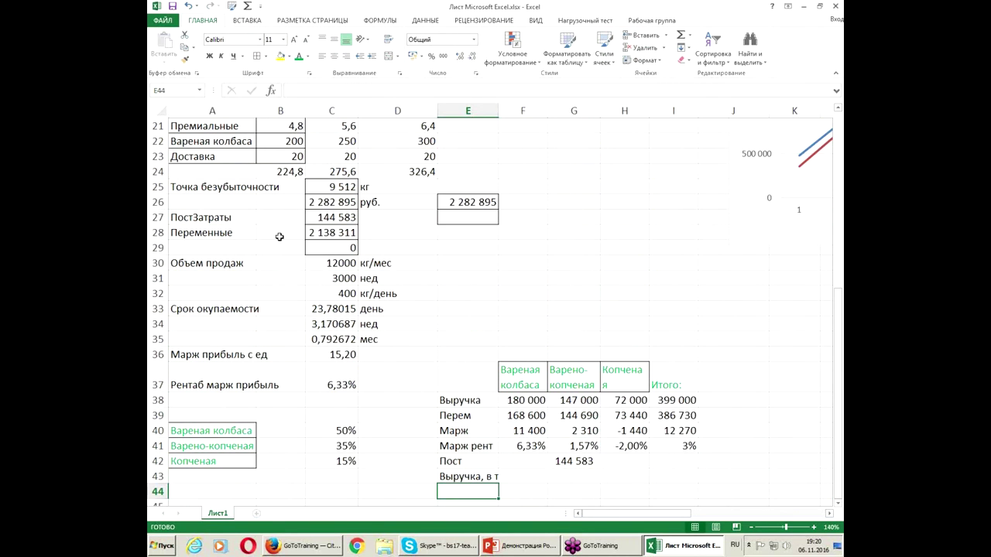
Calculate the break-even revenue in the merged cell F43 with =F42/I41.
left_click(566, 475)
type("=")
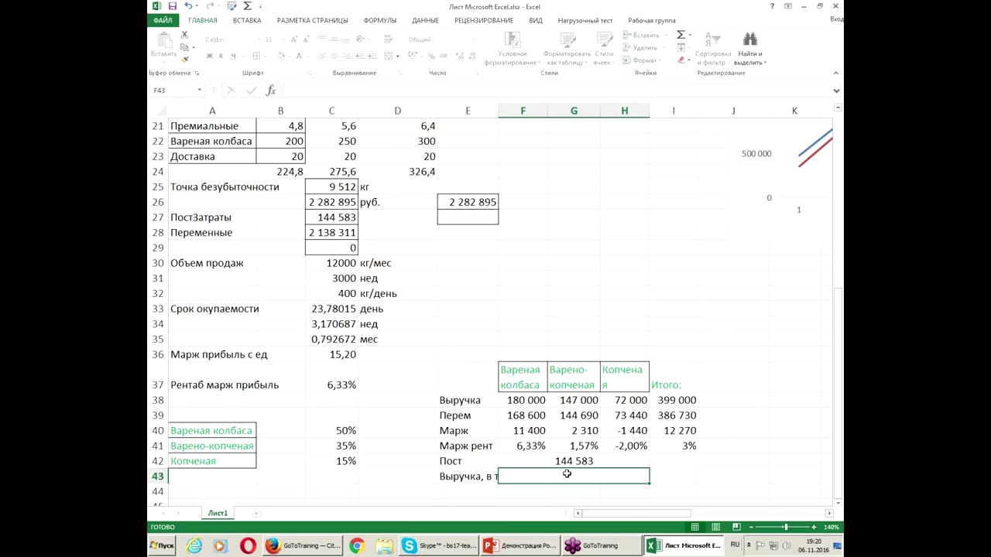
left_click(579, 461)
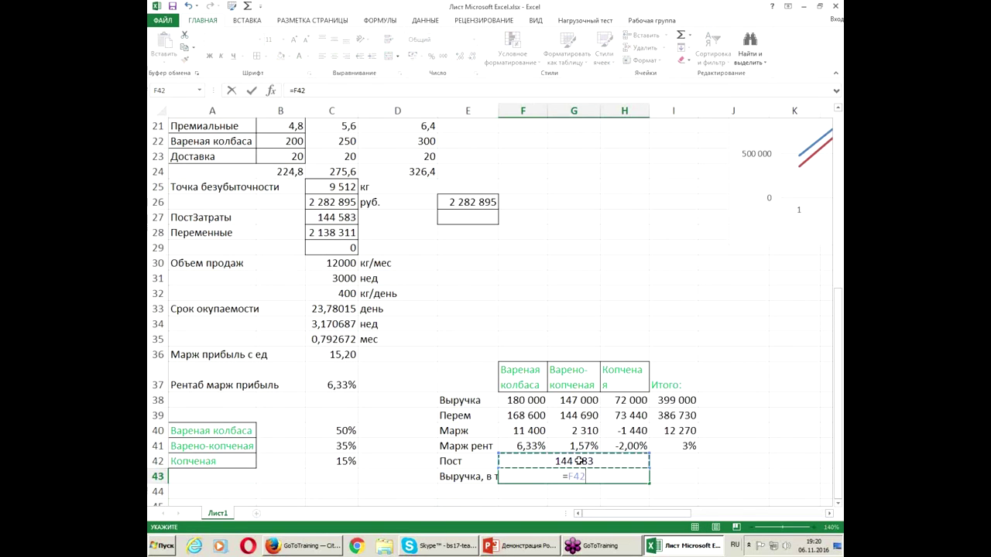
type("/")
left_click(666, 448)
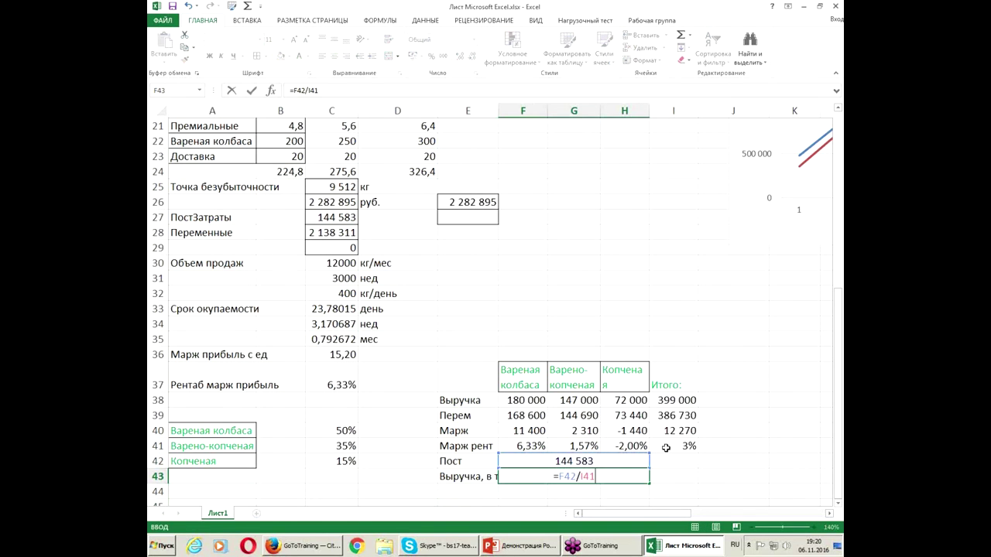
key("Return")
Copy the number format of F38 to the break-even revenue in F43 and merge and centre F43:H43 again.
left_click(625, 474)
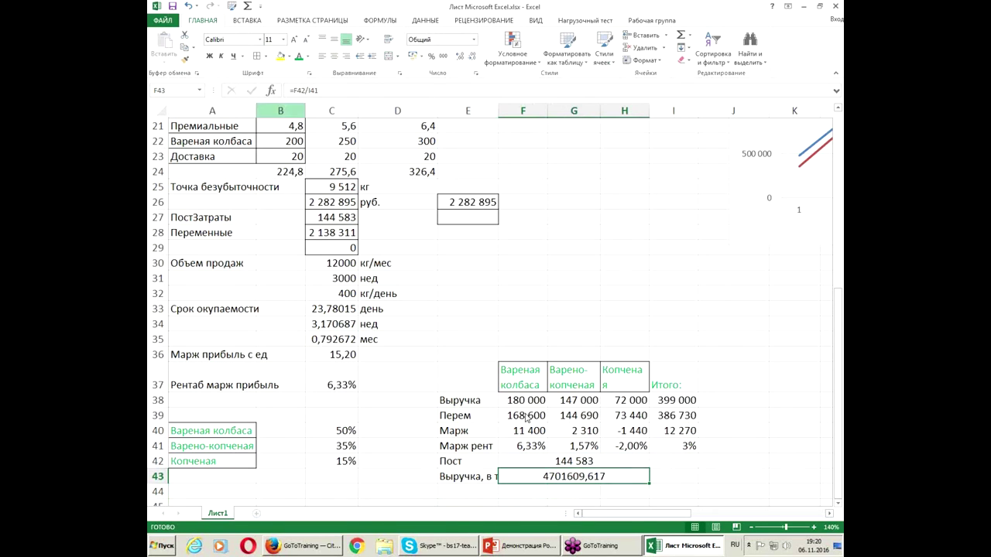
left_click(511, 402)
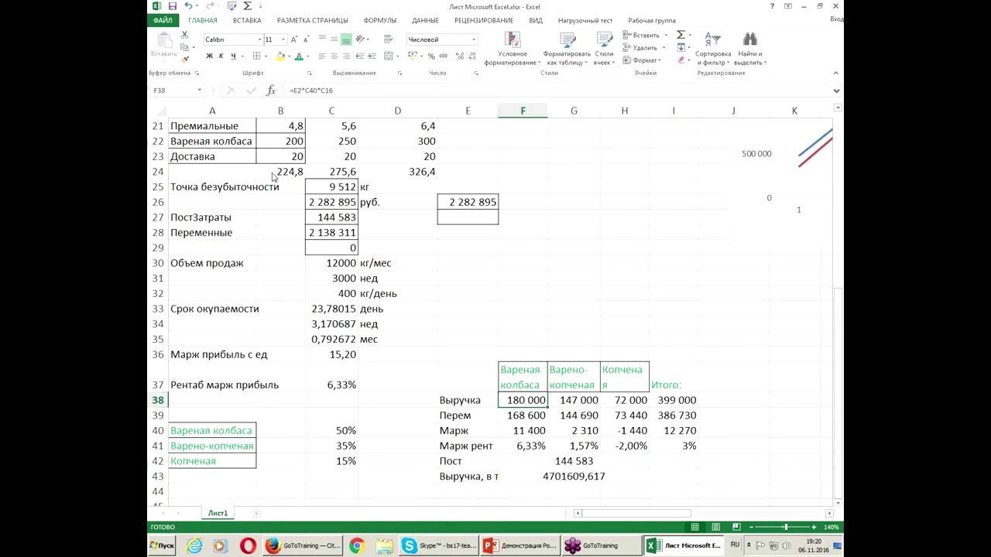
left_click(187, 57)
left_click(538, 474)
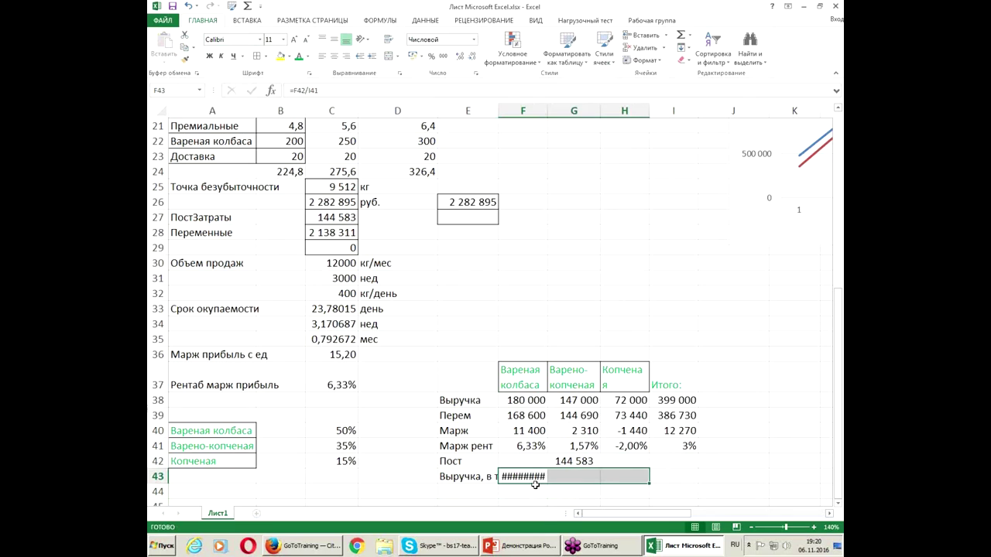
left_click_drag(520, 475, 607, 455)
left_click(389, 58)
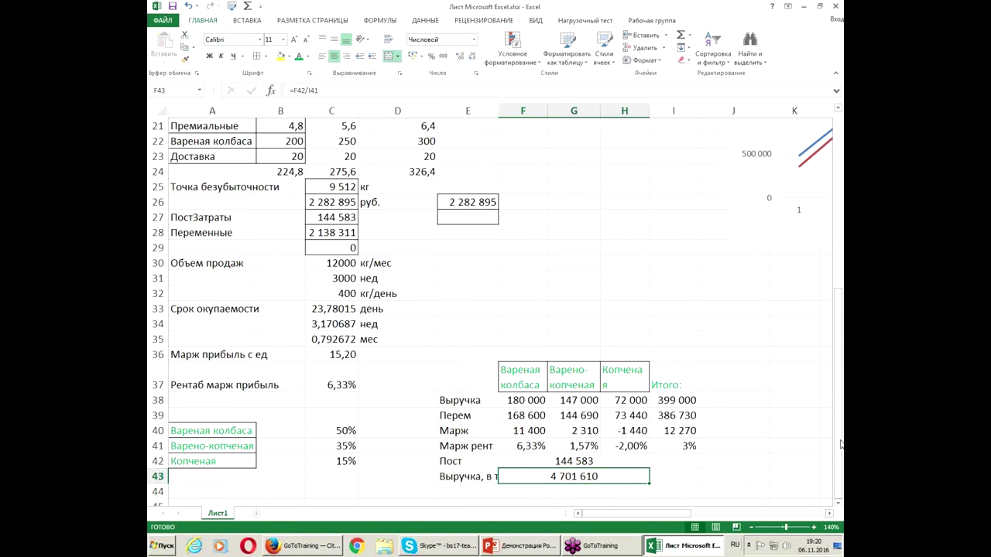
Enter the label Плановая выручка in E45, below the break-even revenue row.
left_click(837, 504)
left_click(837, 504)
left_click(837, 507)
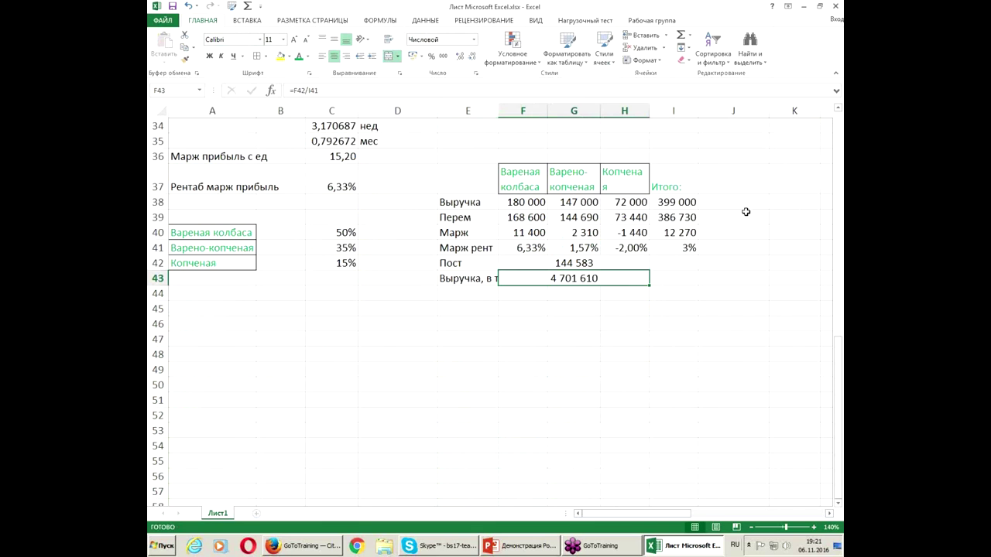
left_click(444, 307)
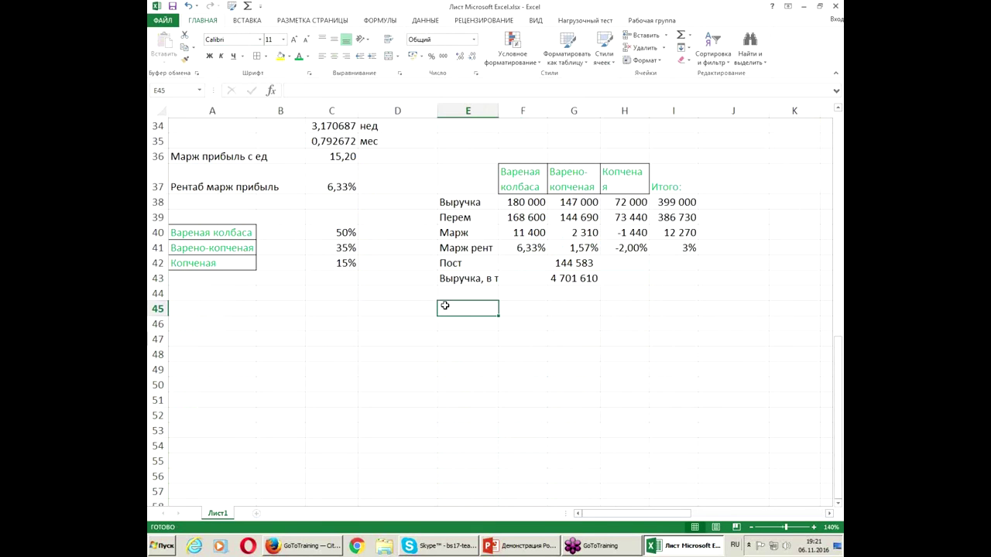
type("Планова")
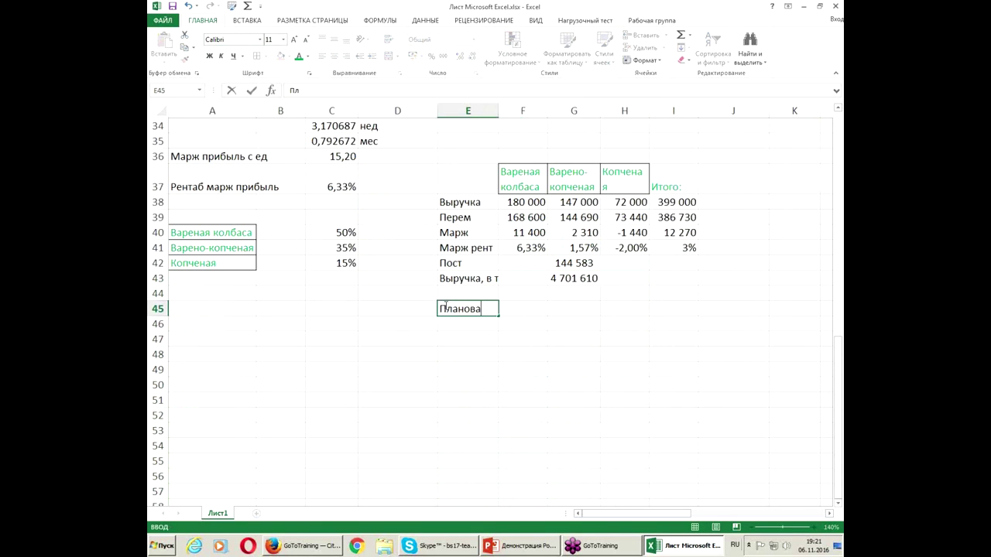
type("я выручка")
key("Return")
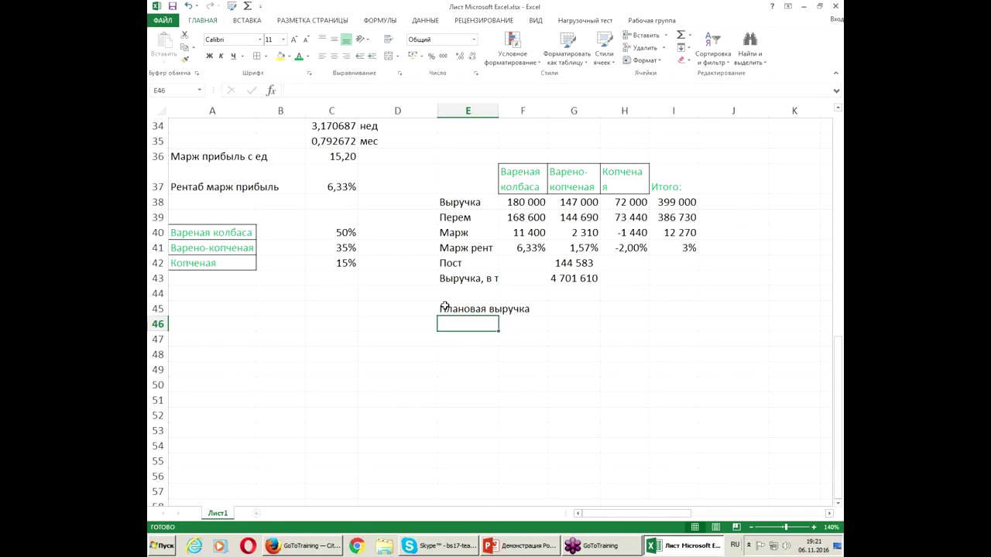
Enter the planned revenue 6000000 in G45 and copy the format of the break-even revenue cell F43 onto it.
left_click(590, 309)
type("6000")
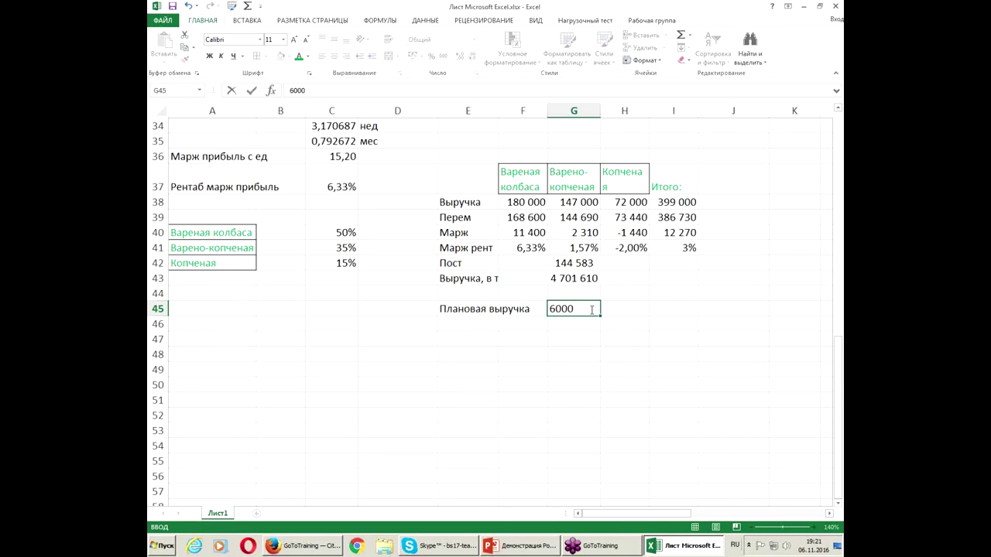
type("000")
key("Return")
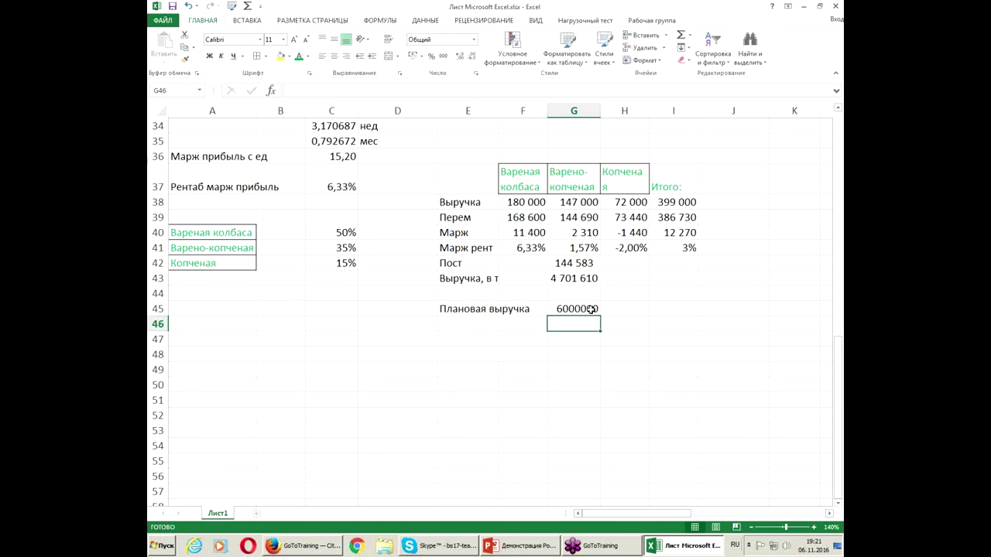
left_click(556, 280)
left_click(185, 58)
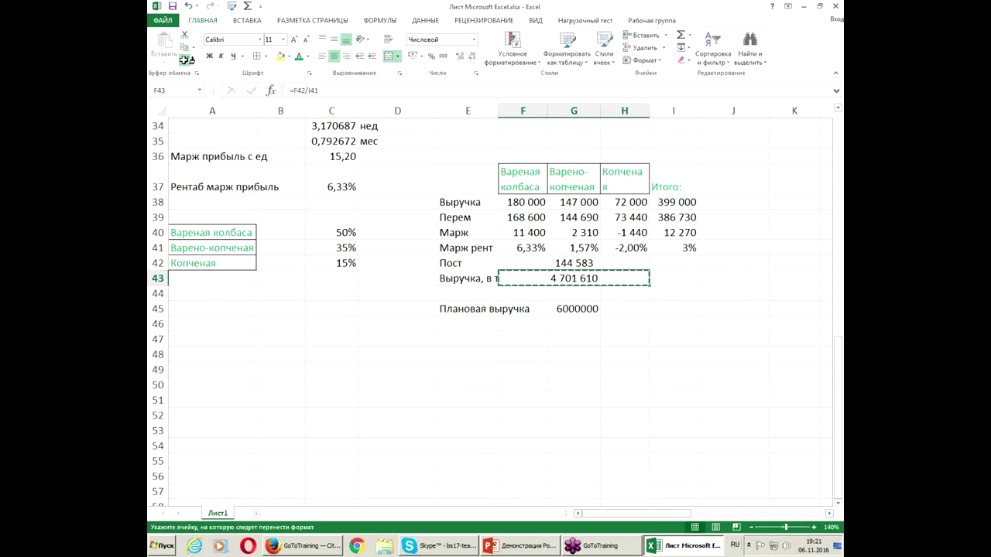
left_click(576, 309)
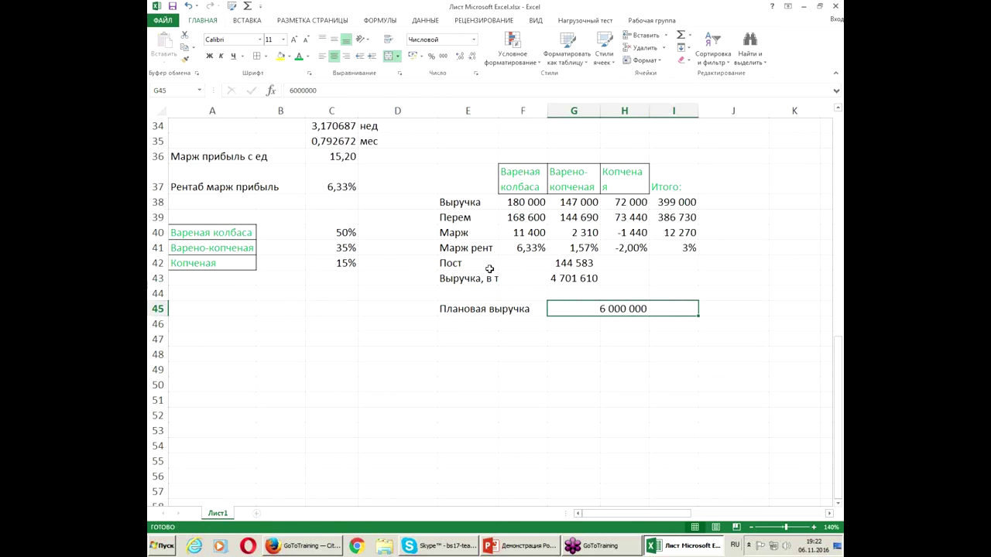
Change the sales volume in E2, above the first cost column, to 3000.
left_click_drag(833, 359, 574, 129)
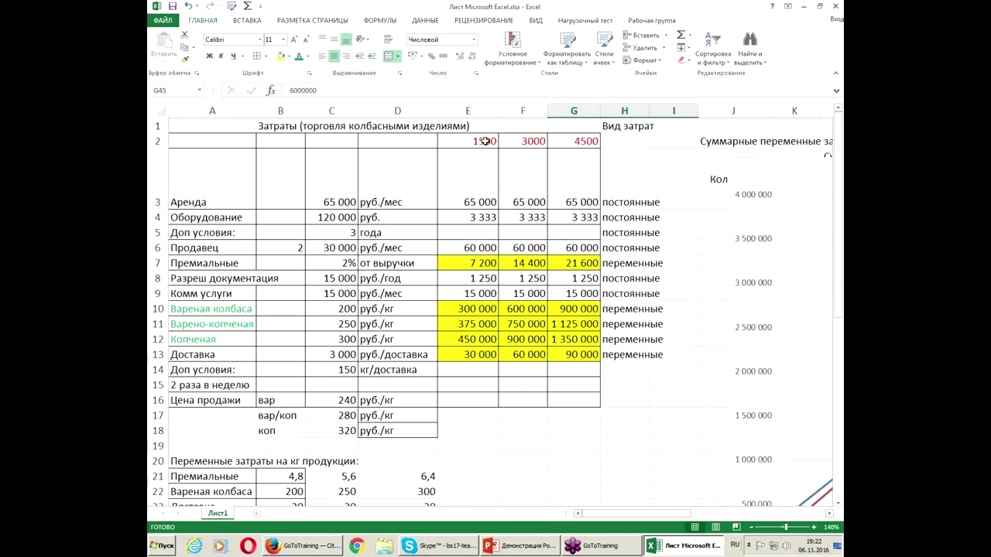
left_click(485, 140)
type("3000")
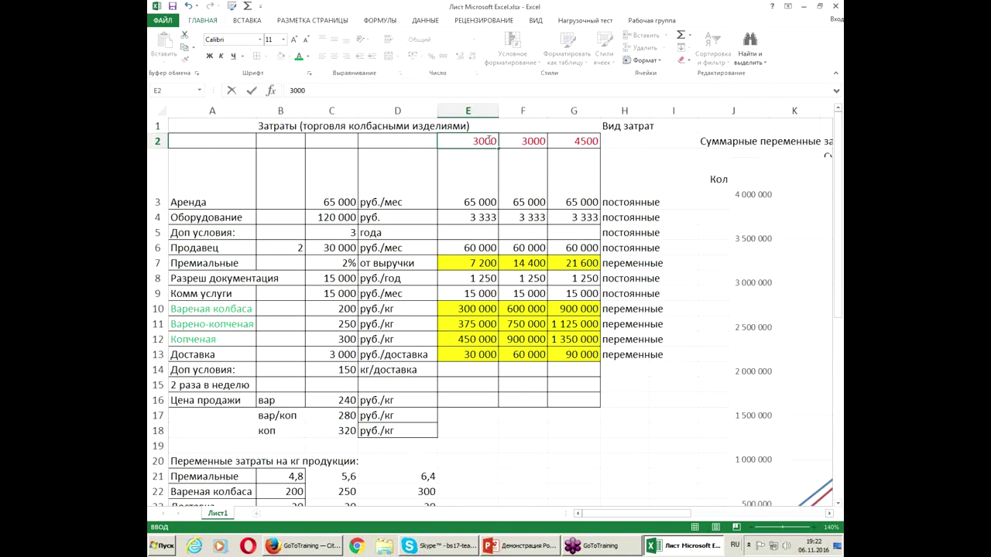
key("Return")
Compare the three-product revenue, margin and break-even figures in rows 38–45 with the sales volume entered in E2.
left_click_drag(836, 243, 841, 447)
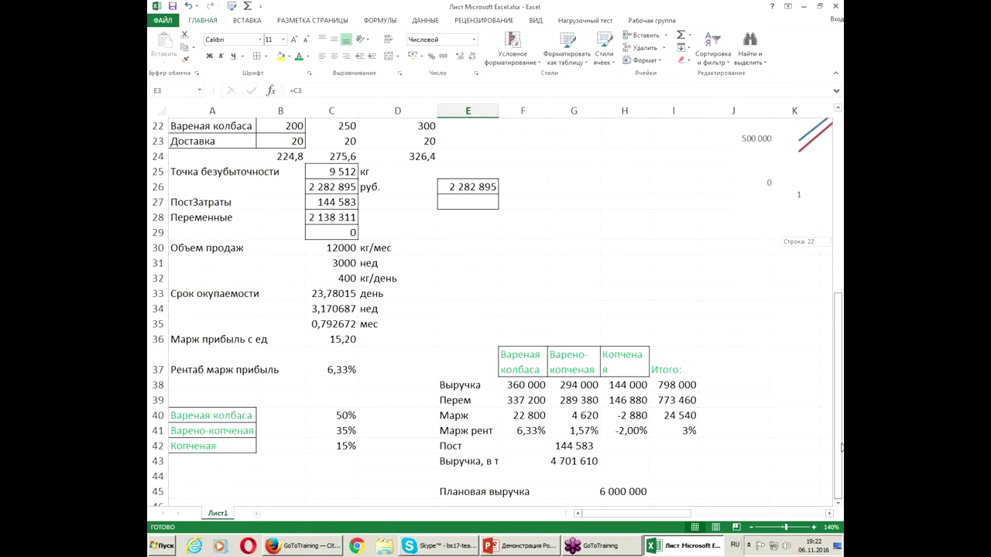
left_click_drag(841, 447, 841, 442)
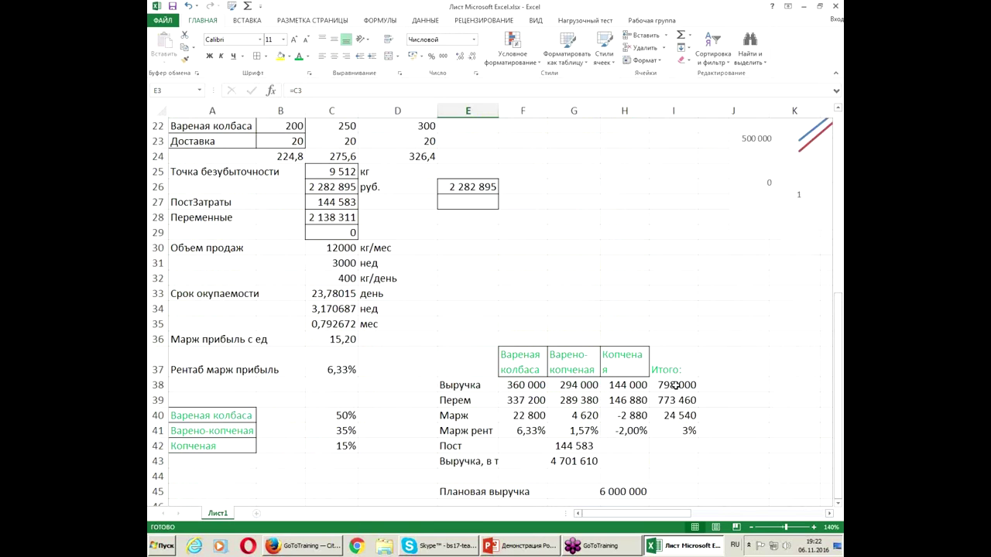
left_click(556, 460)
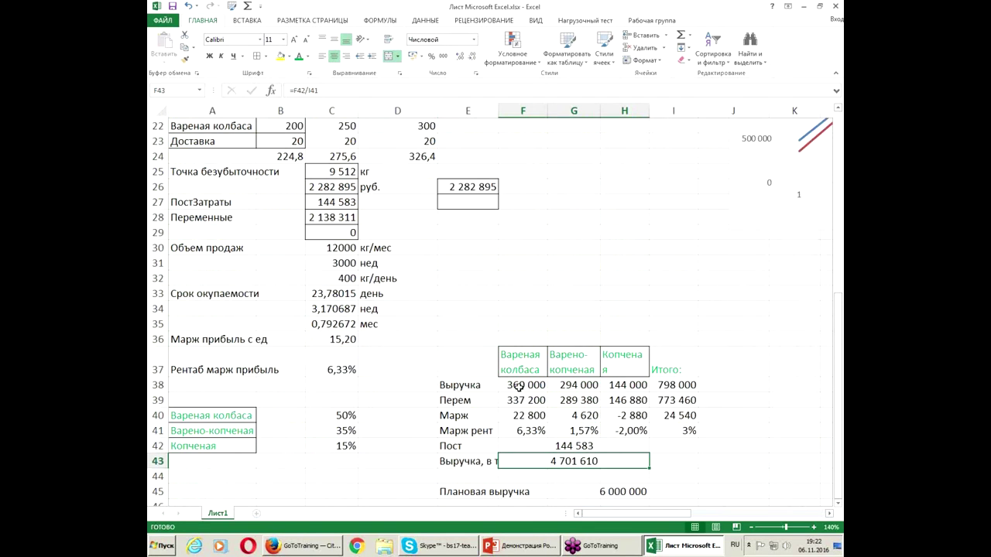
left_click(580, 487)
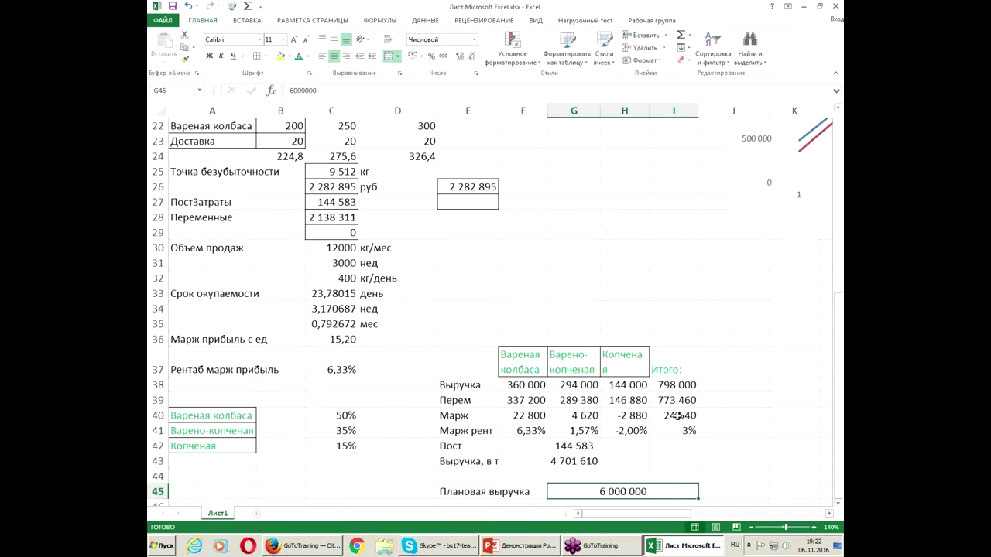
left_click_drag(840, 463, 838, 280)
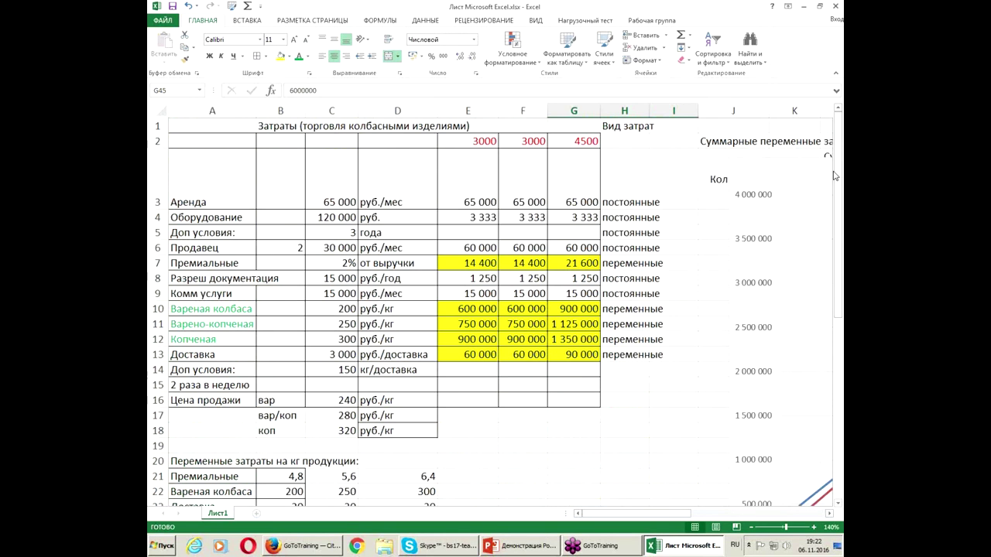
left_click(492, 139)
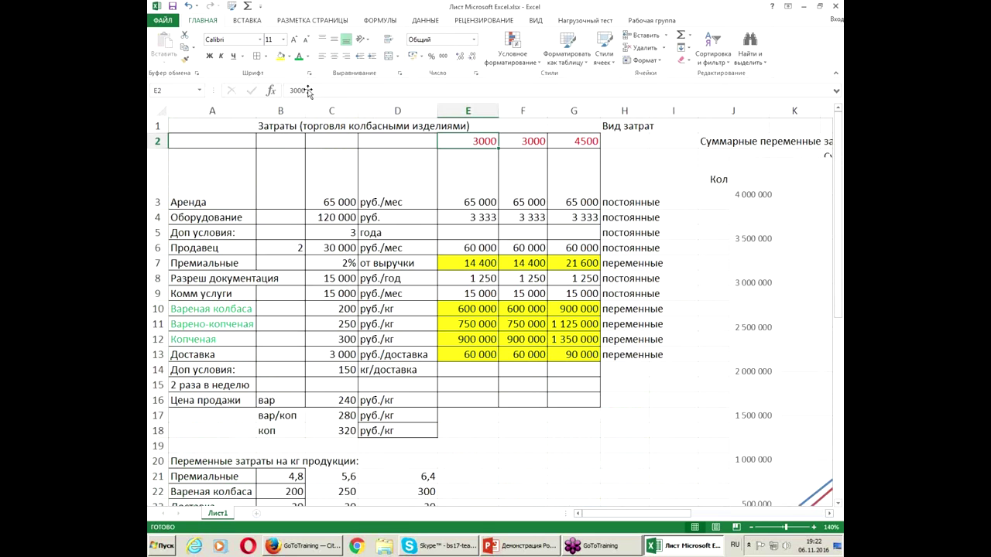
left_click_drag(839, 273, 839, 325)
left_click_drag(841, 441, 841, 441)
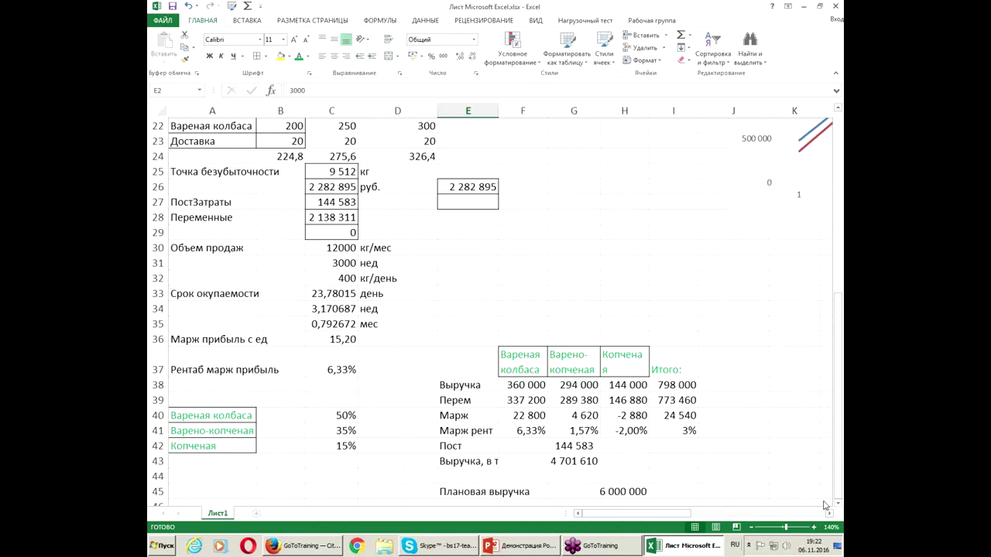
Enter the label Запас фин прочности in E46, below the planned revenue row.
left_click_drag(838, 503, 838, 503)
left_click(460, 413)
type("Запас")
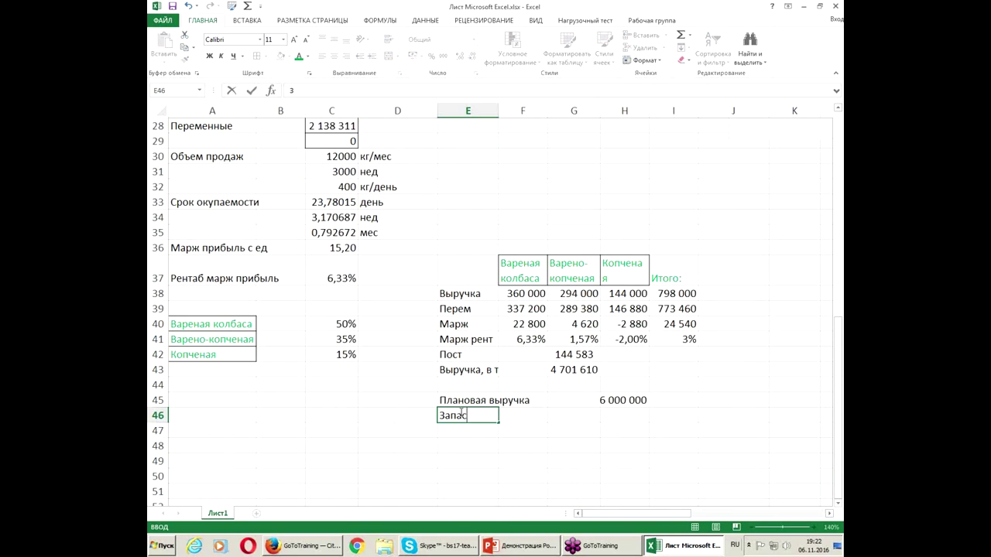
type(" фин прочности")
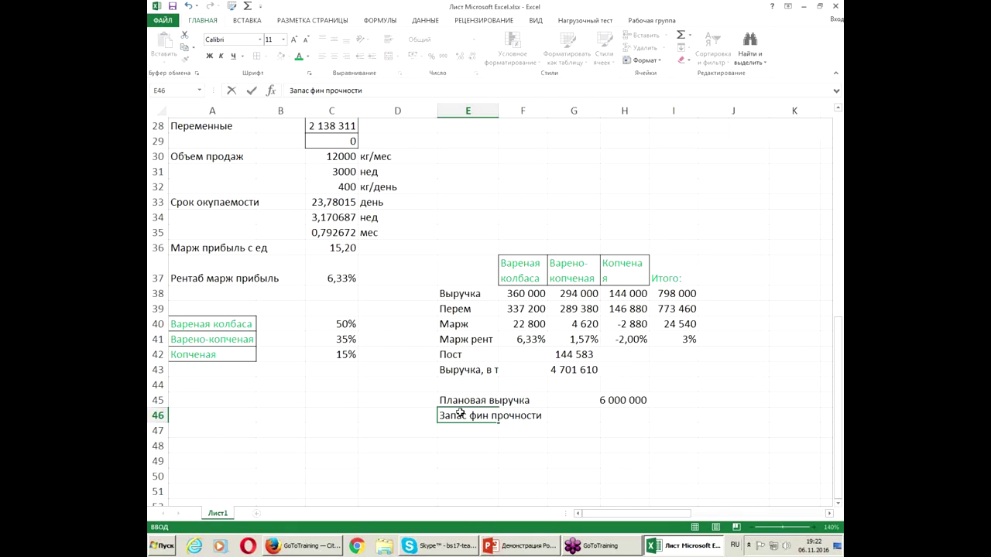
Calculate the margin of safety in H46 as planned revenue minus break-even revenue with =G45-F43.
left_click(611, 416)
type("=")
left_click(604, 399)
type("-")
left_click(565, 370)
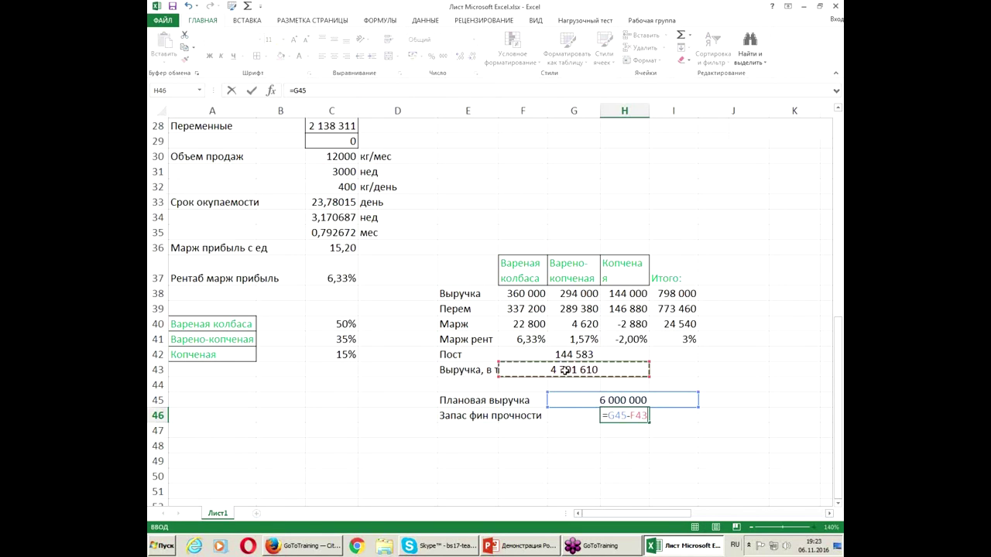
key("Return")
Merge and centre G46:I46 around the margin of safety formula.
left_click(613, 416)
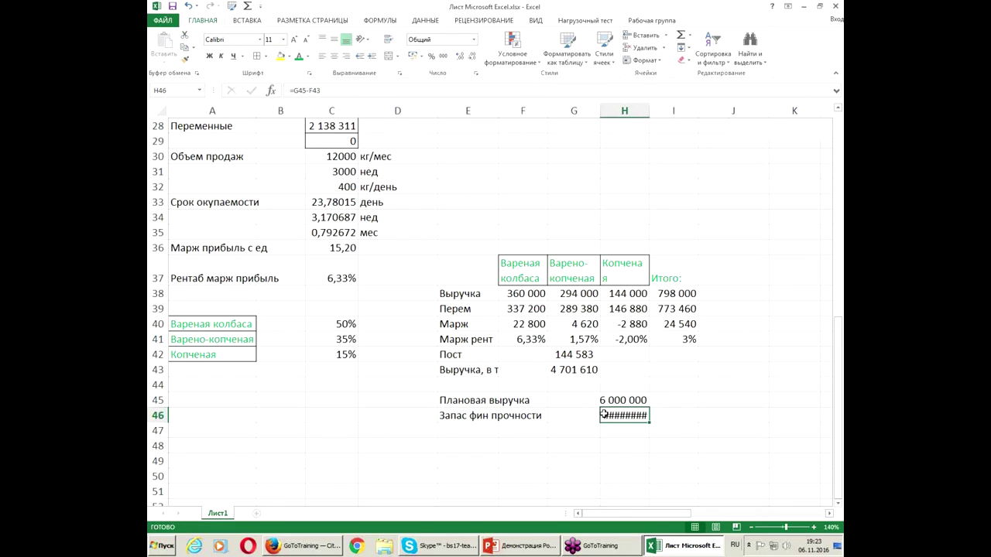
left_click_drag(573, 415, 627, 416)
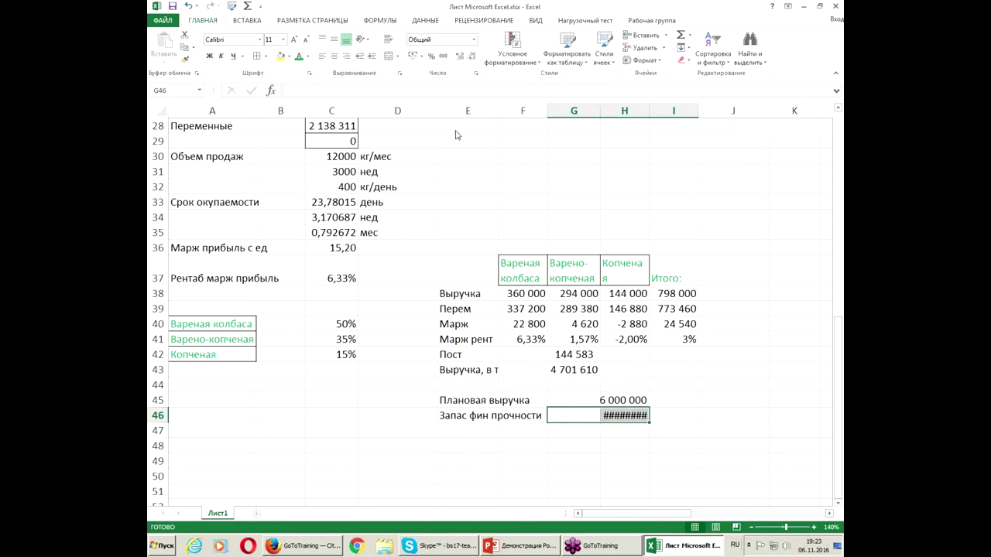
left_click(388, 56)
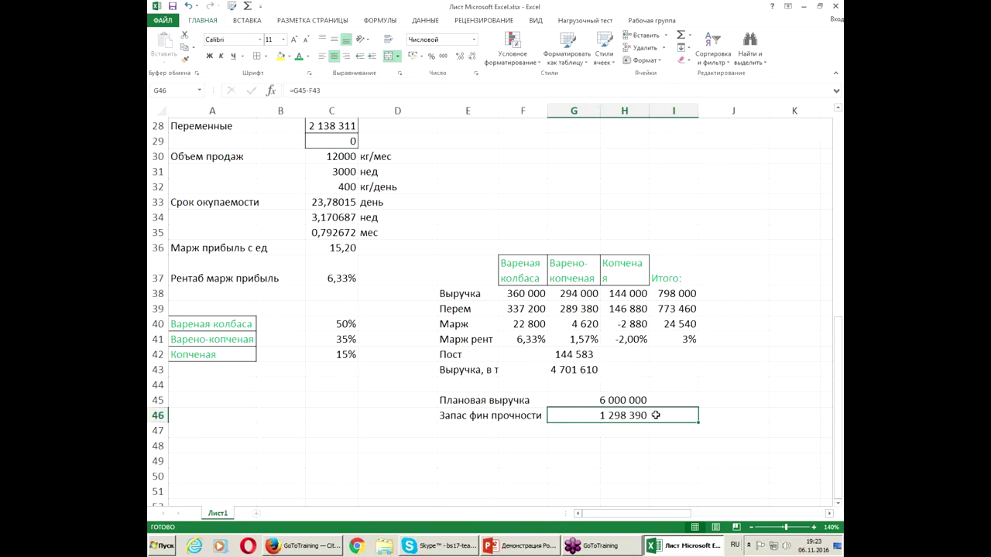
Copy the label in E46 down to E47 and extend it to Запас фин прочности, %.
left_click(447, 417)
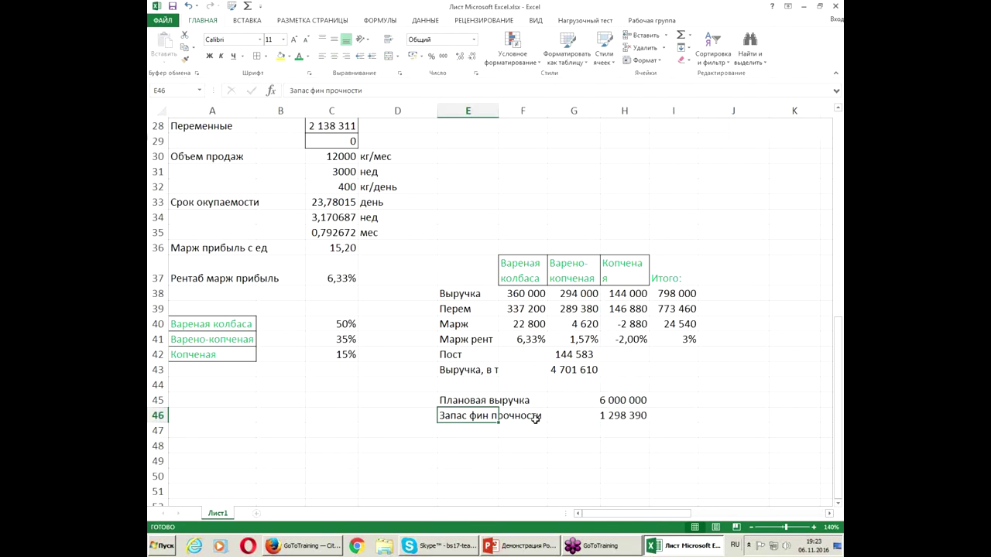
left_click_drag(499, 422, 497, 438)
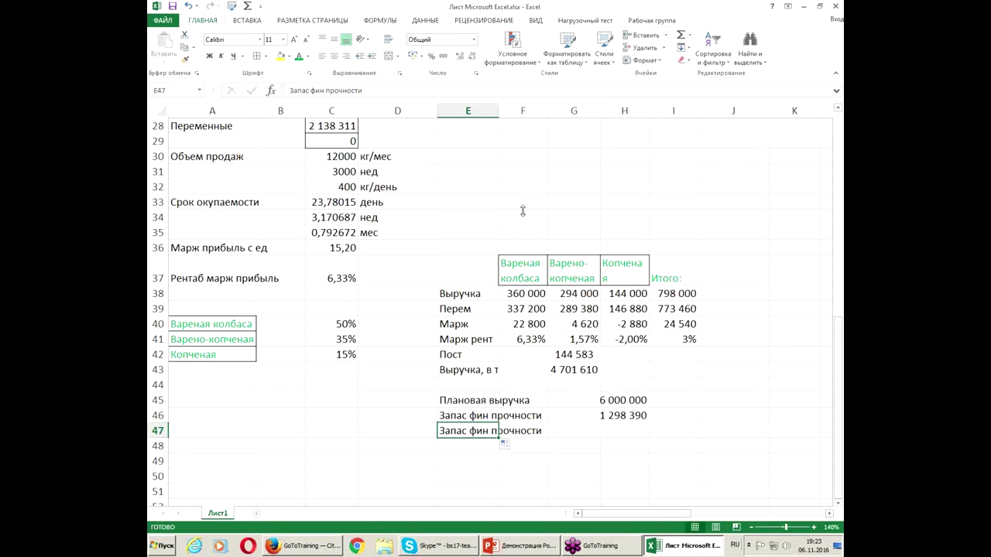
left_click(367, 90)
type(", %")
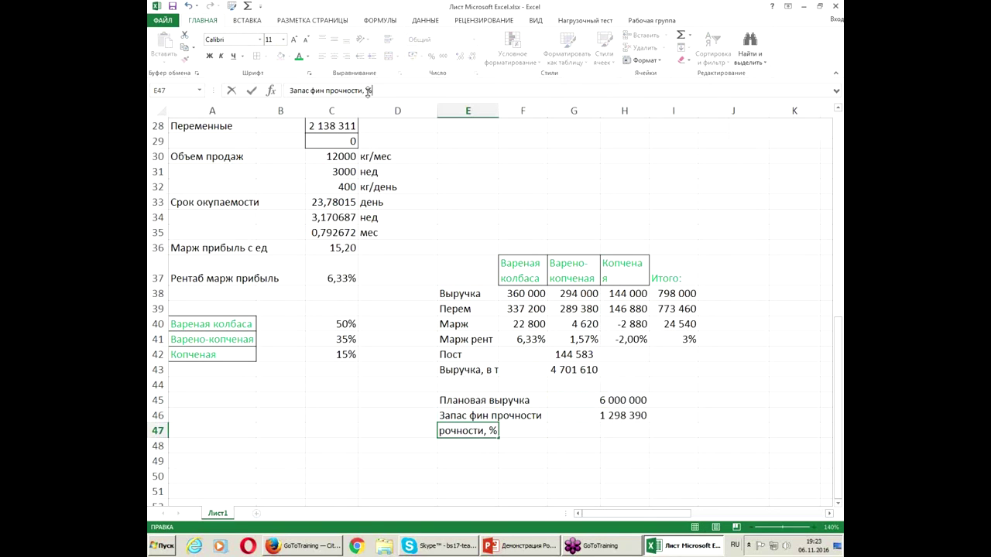
key("Return")
Merge and centre G47:I47 beside the percentage margin of safety label.
left_click(611, 427)
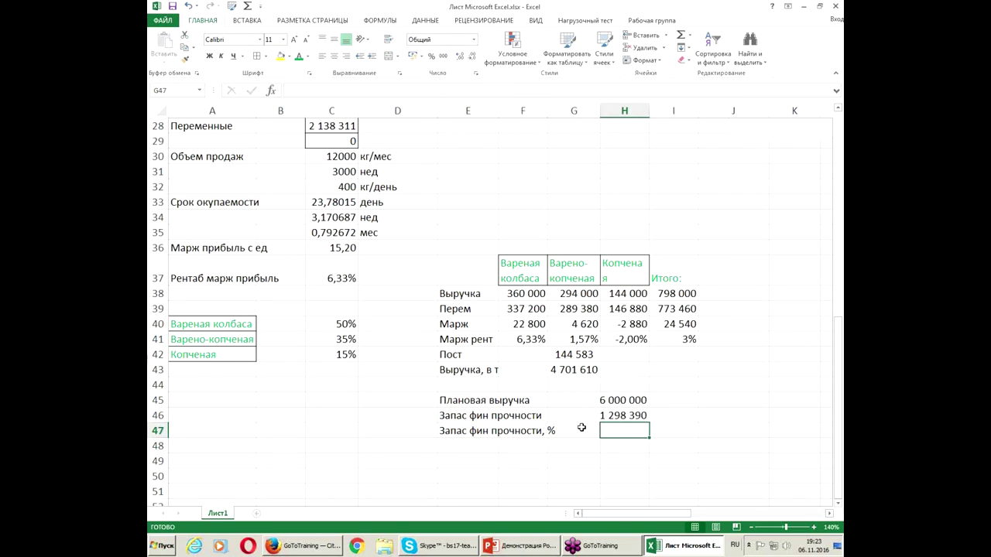
left_click_drag(573, 428, 669, 431)
left_click(390, 56)
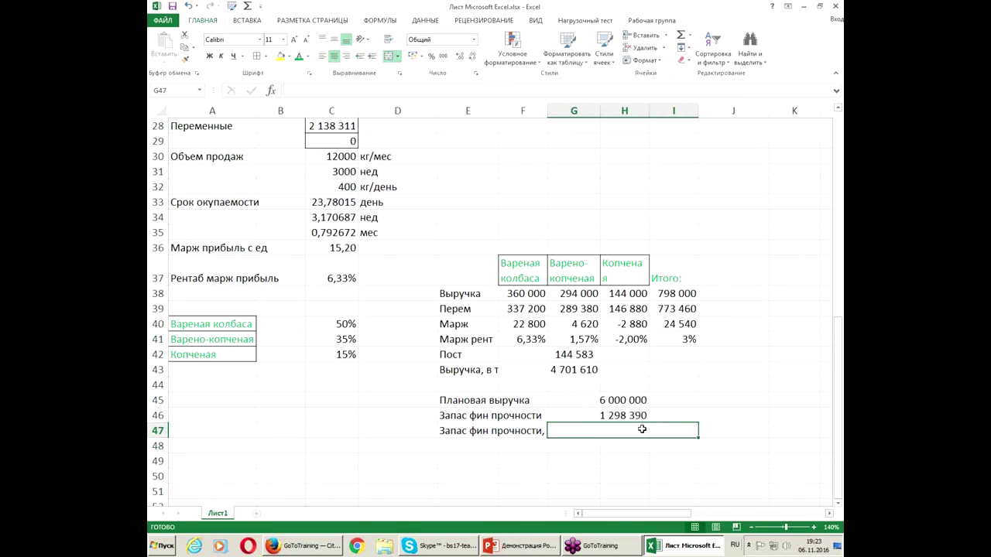
Calculate the relative margin of safety in the merged cell G47 with =G46/G45 and format it as a percentage.
type("=")
left_click(630, 416)
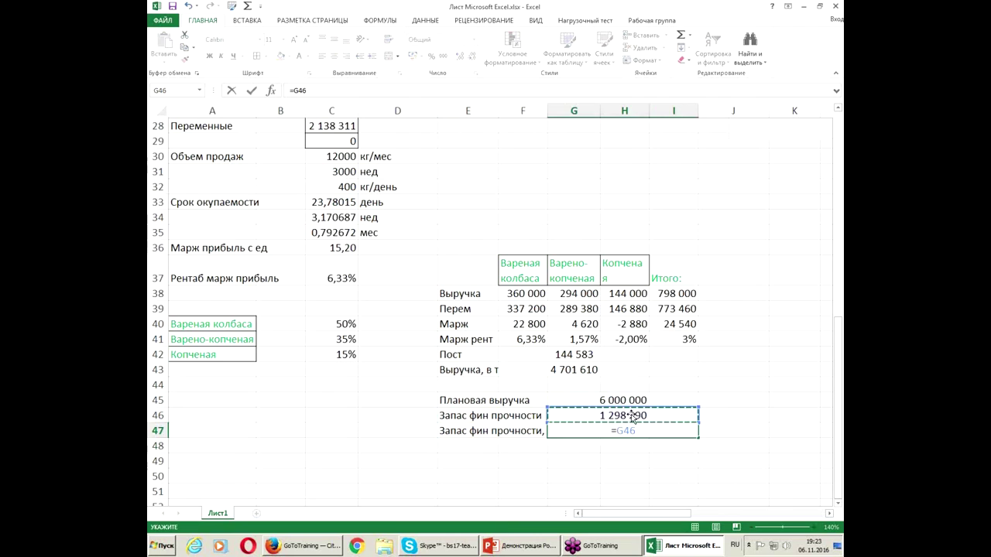
type("/")
left_click(620, 400)
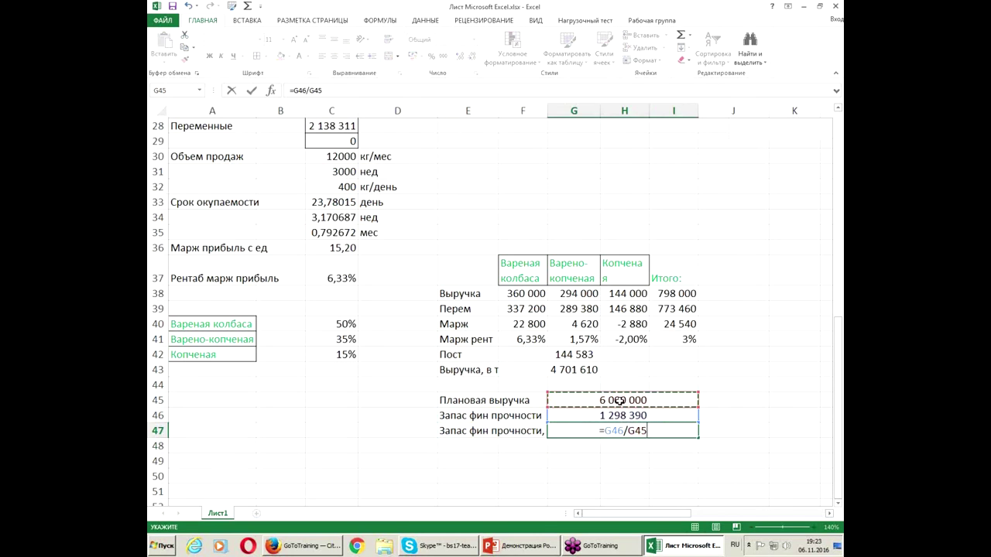
key("Return")
left_click(625, 432)
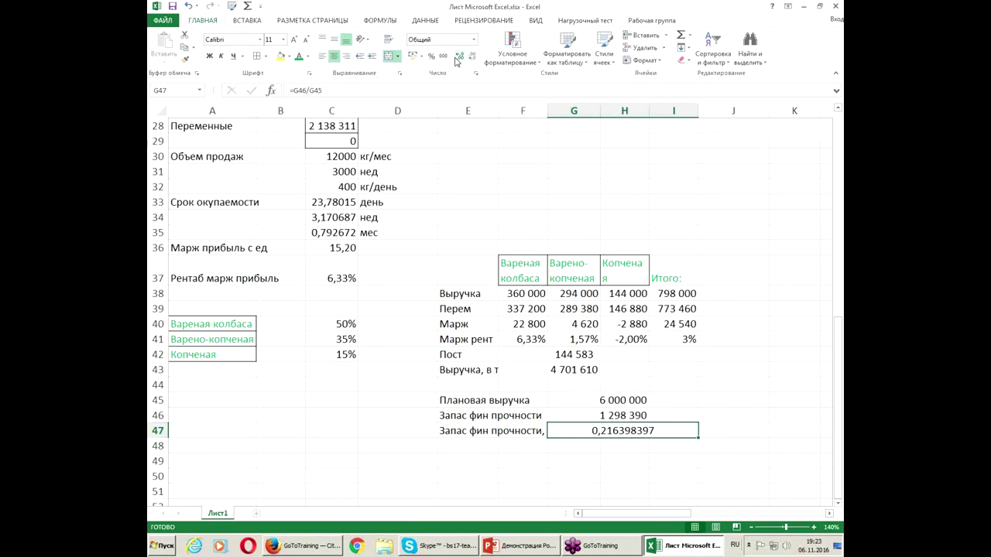
left_click(431, 57)
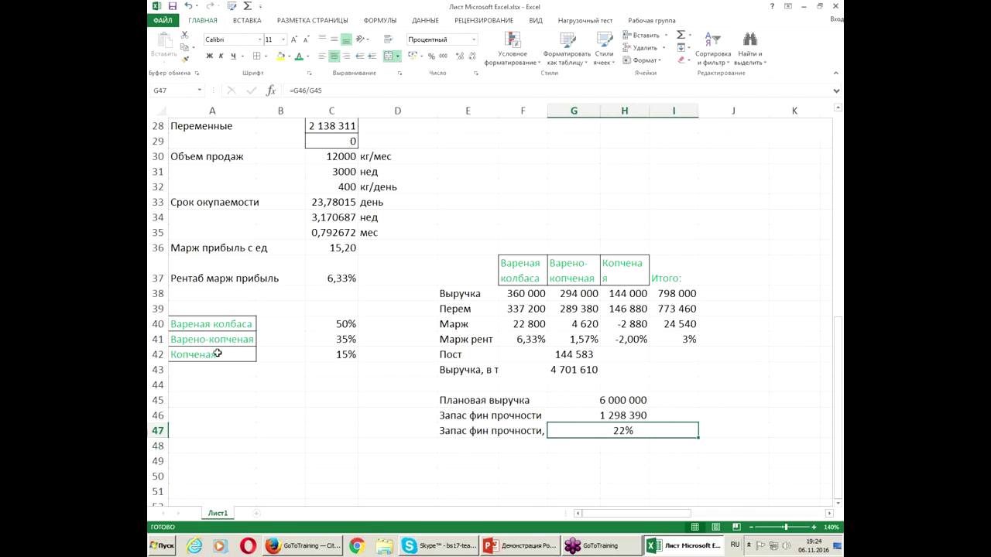
left_click_drag(329, 321, 327, 353)
left_click_drag(249, 324, 247, 438)
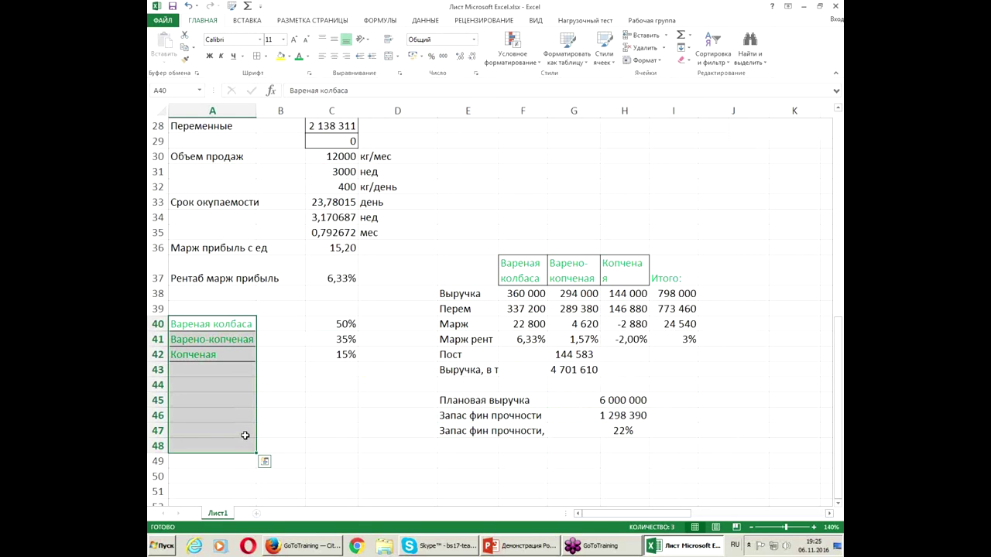
Switch to the PowerPoint presentation, leave the current slide view, find the Вопросы? slide near the end and show it in reading view.
left_click(508, 548)
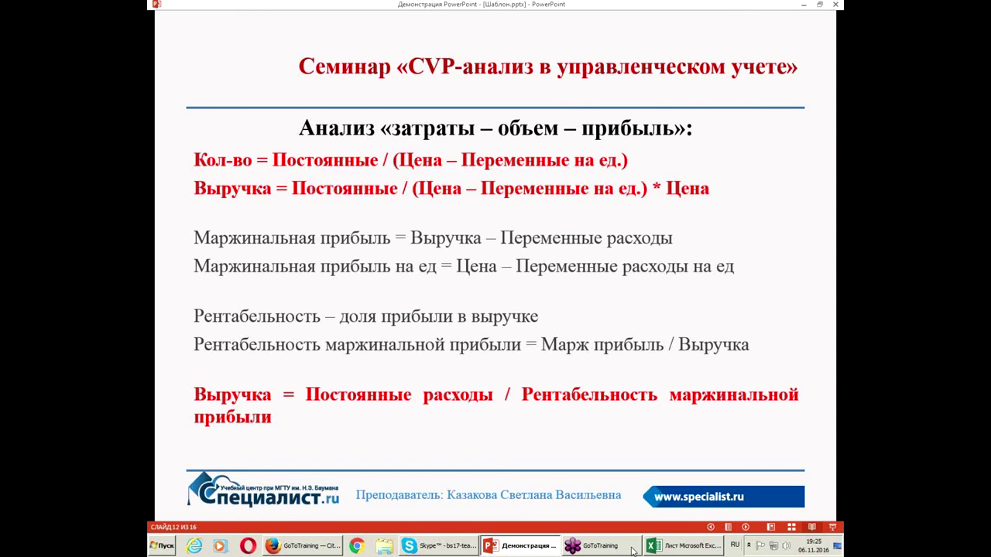
left_click(771, 528)
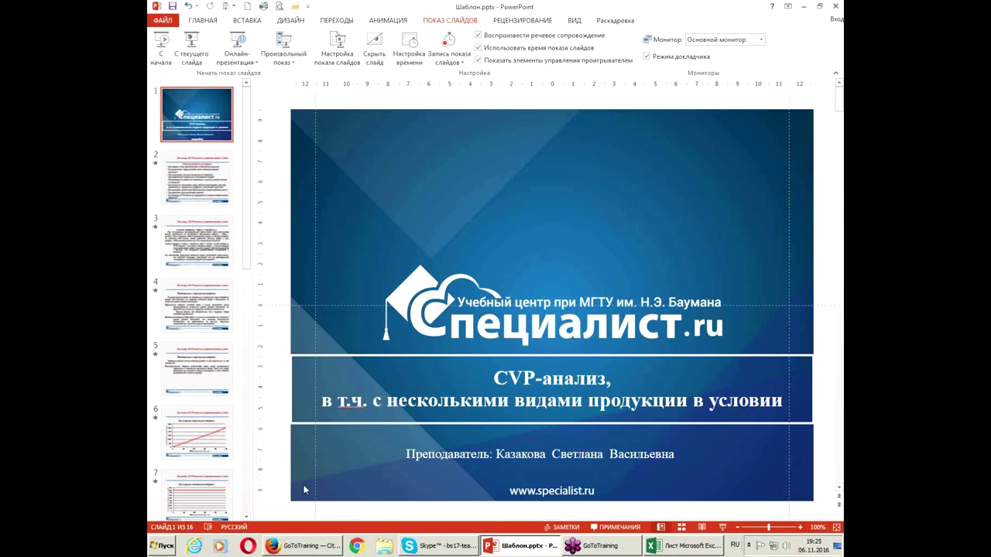
scroll(198, 433, "down", 10)
left_click(212, 360)
left_click(701, 527)
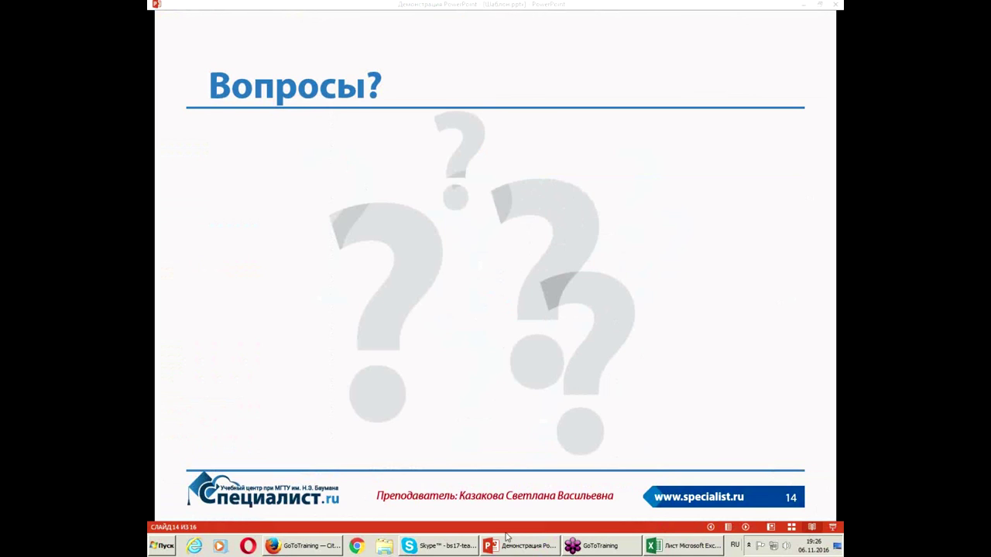
Switch to Firefox and, in a new tab, search the specialist.ru site for Основы управленческого учета и бюджетирование and open that course's page.
left_click(321, 547)
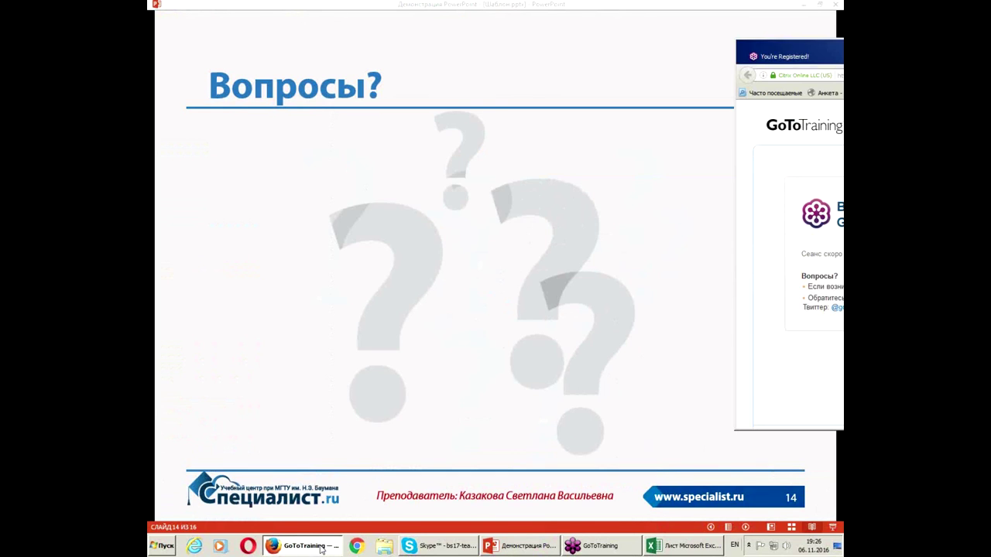
left_click_drag(820, 48, 470, 5)
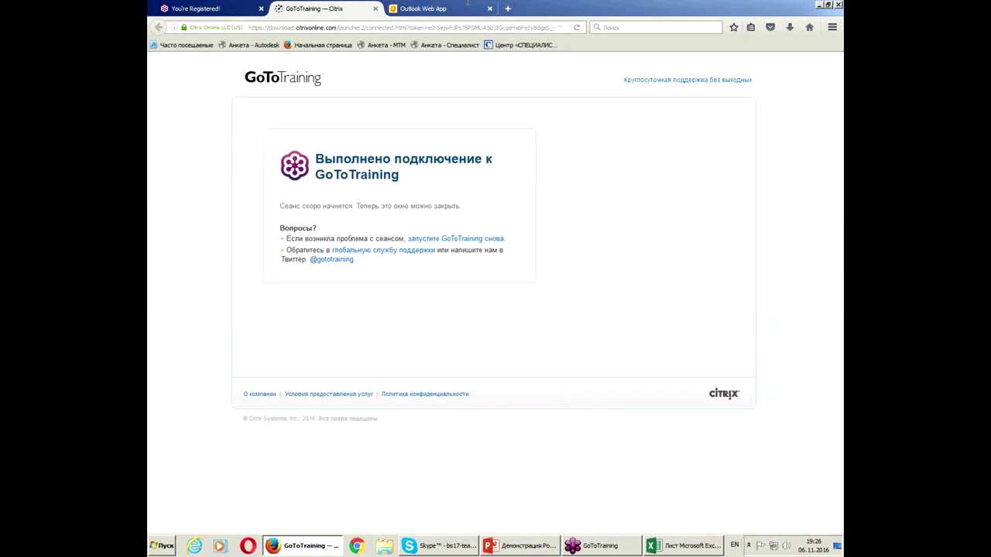
left_click(508, 9)
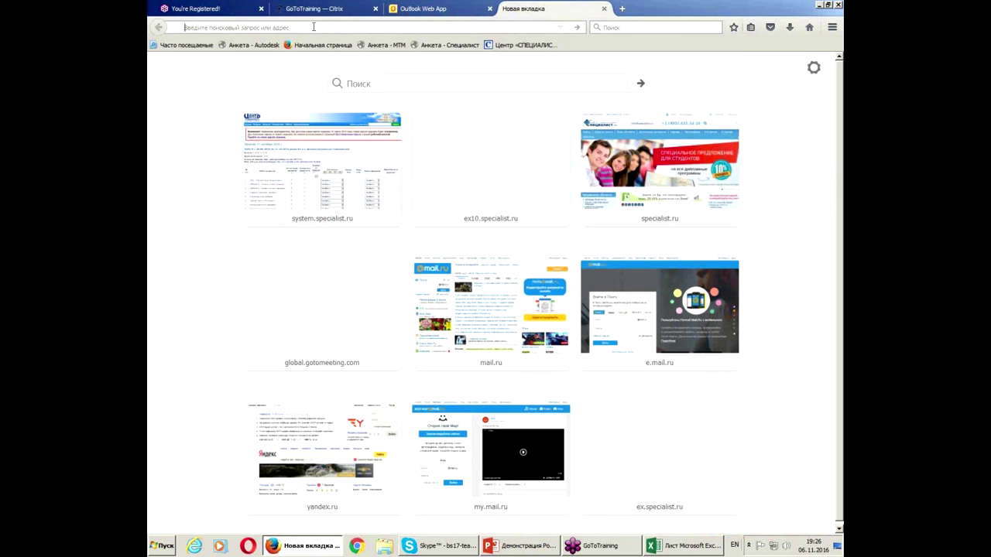
left_click(515, 44)
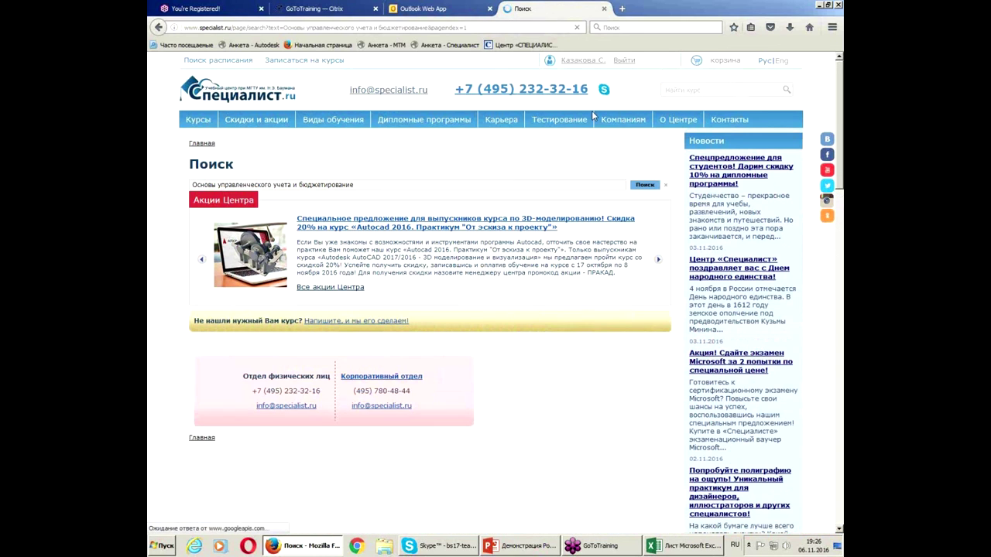
left_click(307, 378)
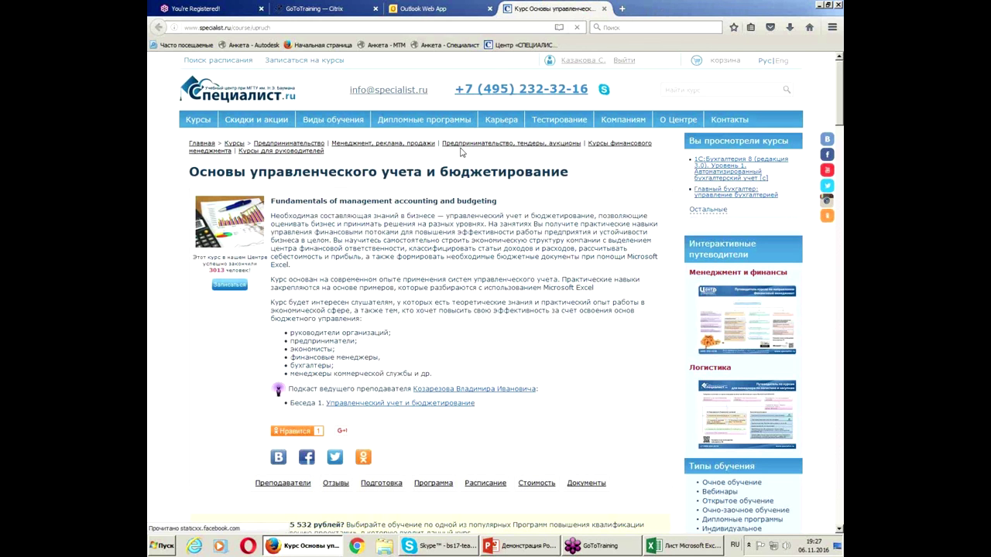
Look through the course page's module programme and the schedule of upcoming groups under Ближайшие группы.
scroll(339, 337, "down", 15)
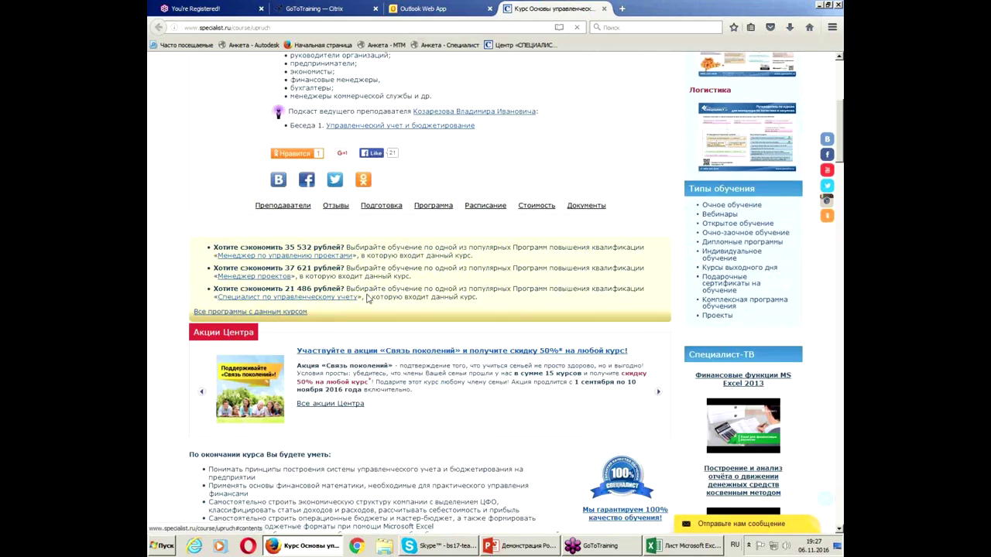
scroll(338, 337, "down", 10)
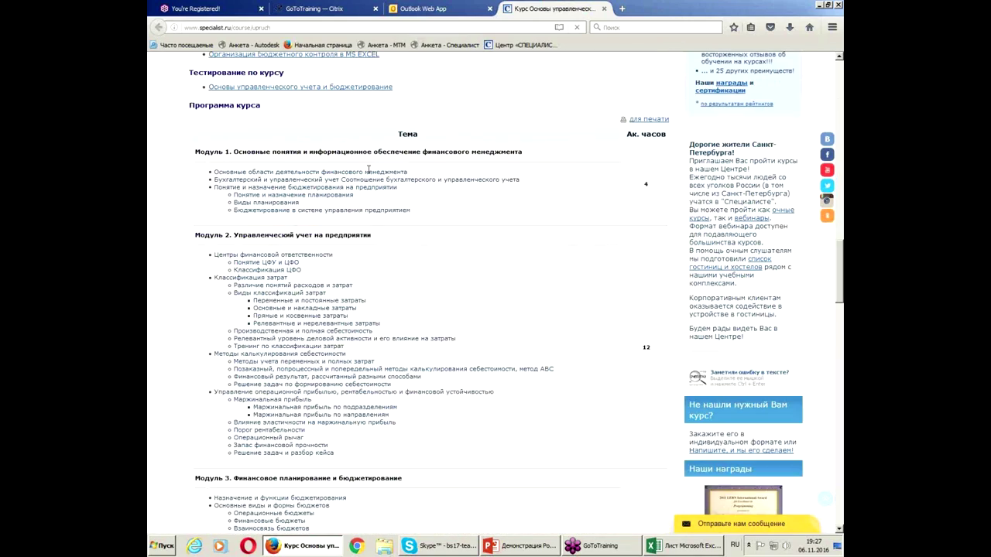
scroll(393, 420, "down", 12)
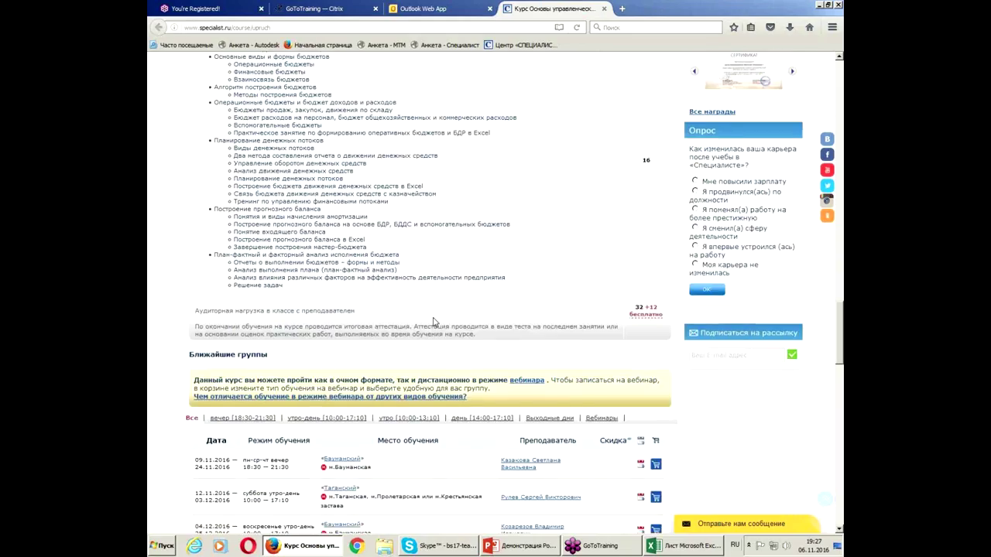
scroll(459, 331, "down", 3)
scroll(459, 334, "up", 1)
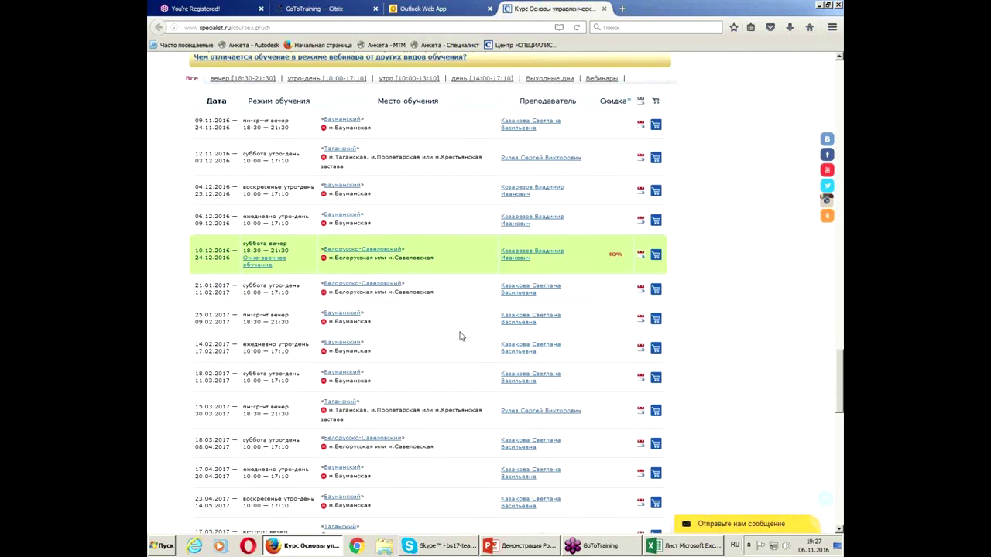